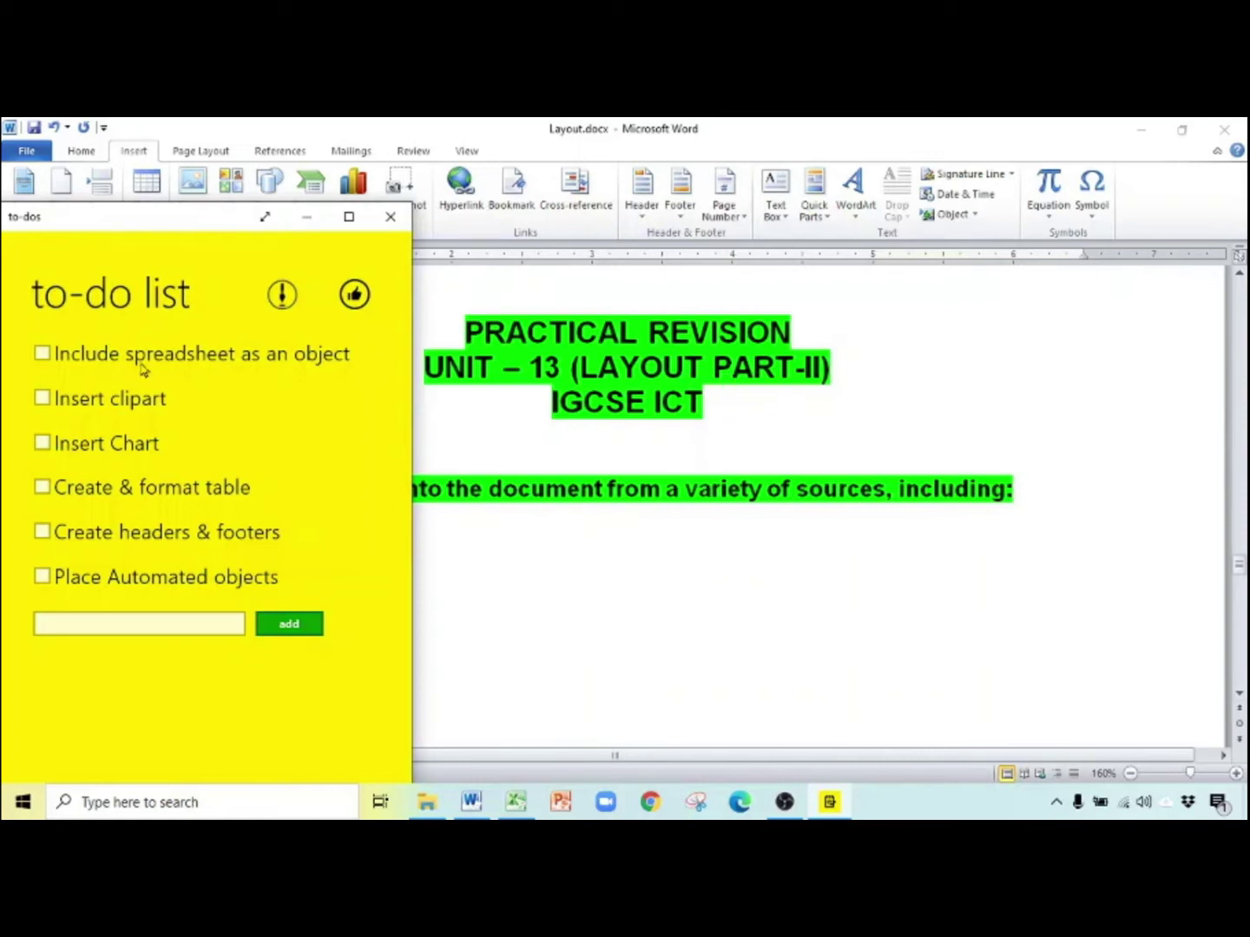
Check off all six tasks in the to-do list, from including a spreadsheet through placing automated objects
click(43, 361)
click(41, 404)
click(39, 447)
click(44, 491)
click(42, 532)
click(43, 578)
Return to the Layout.docx document in Word and insert a new Microsoft Excel Worksheet object below the Spreadsheet heading
click(430, 560)
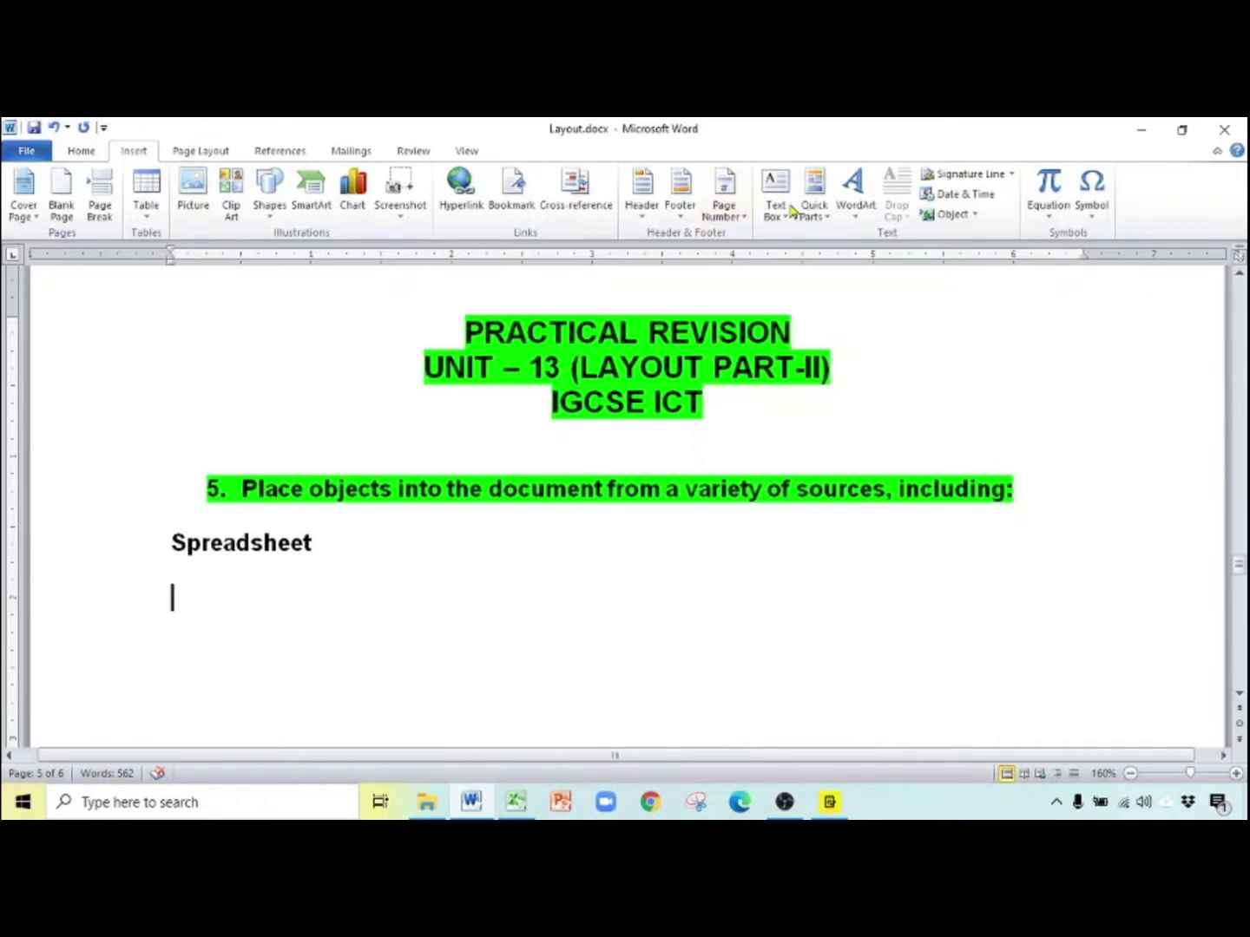
click(942, 214)
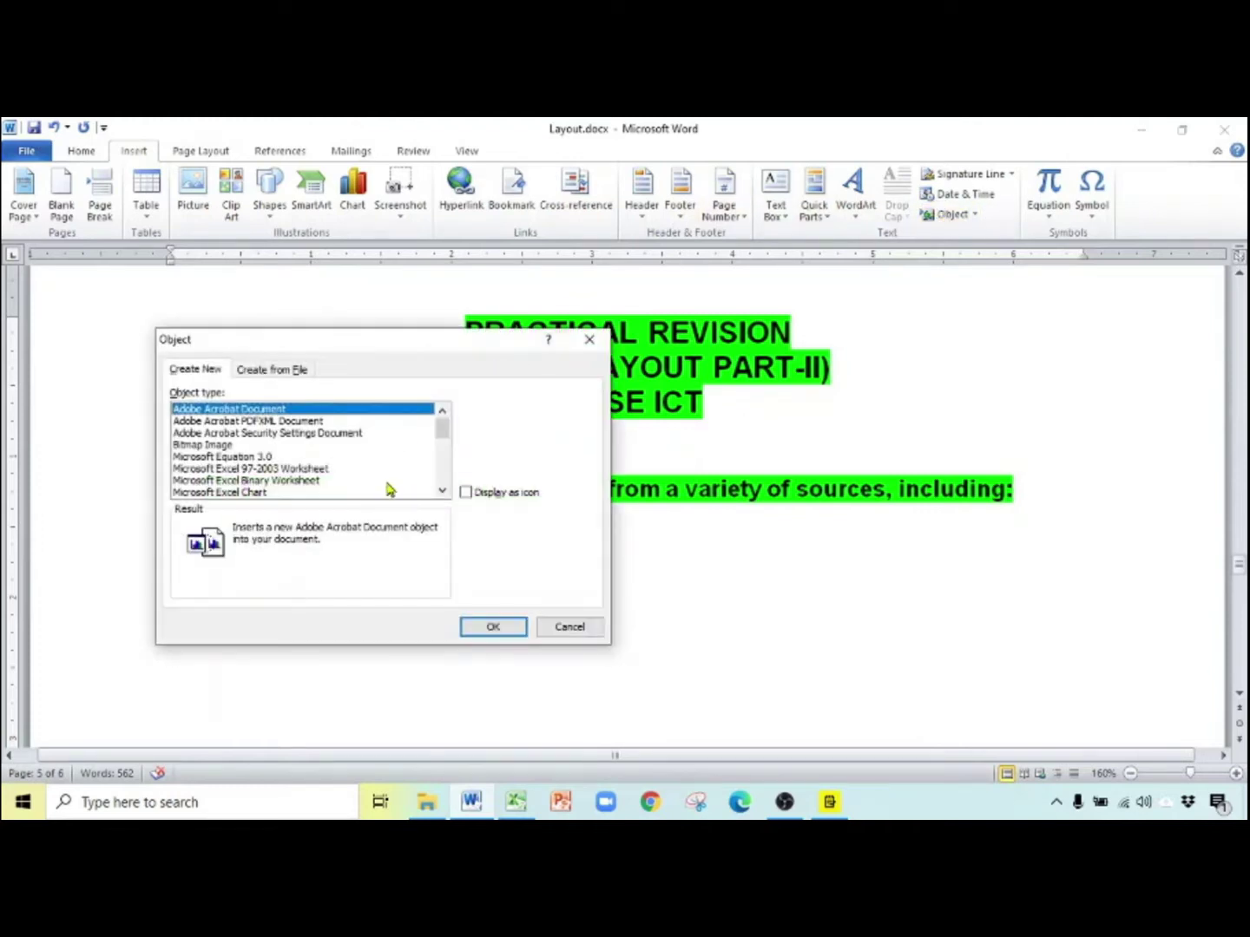
click(442, 491)
click(442, 491)
click(442, 491)
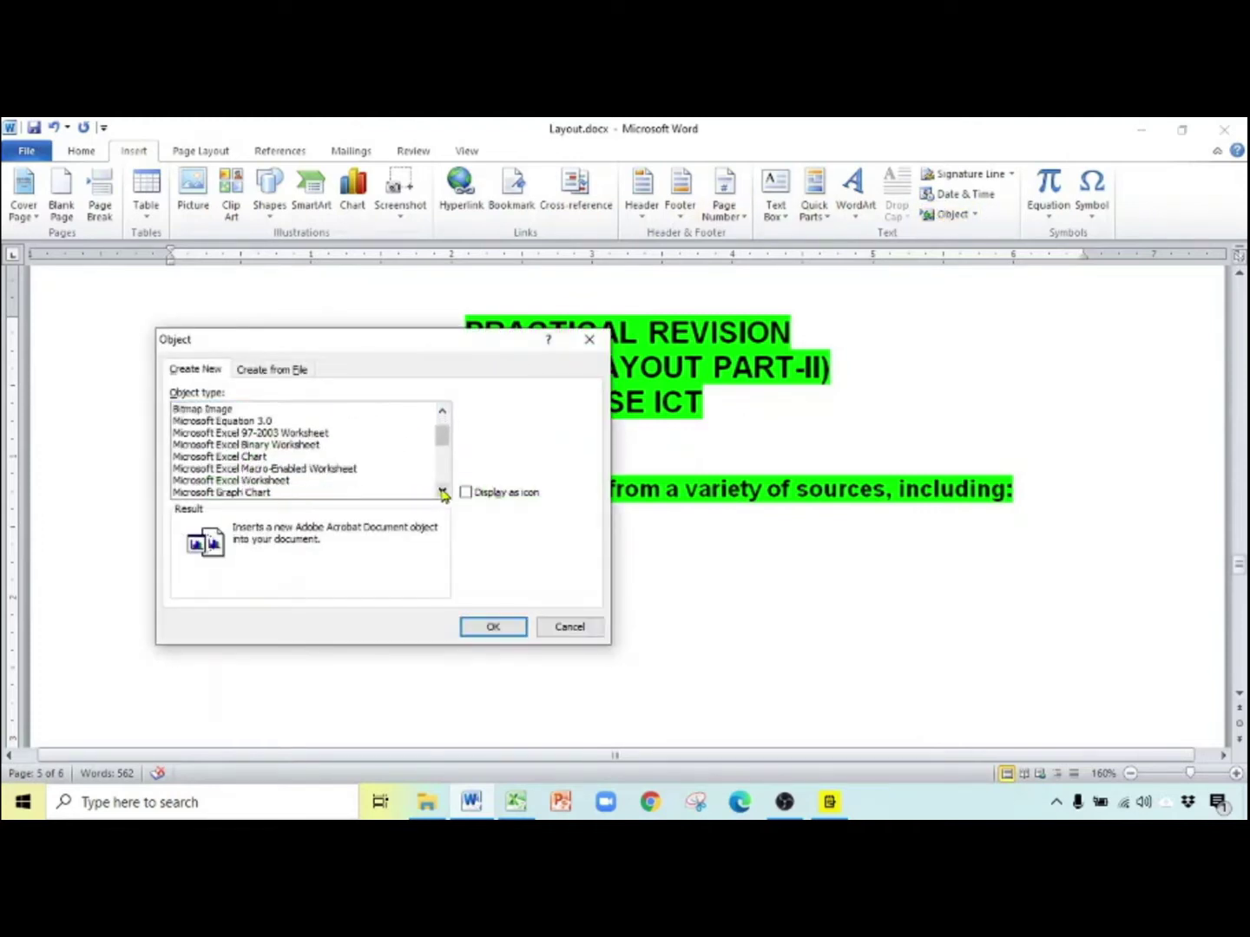
click(276, 482)
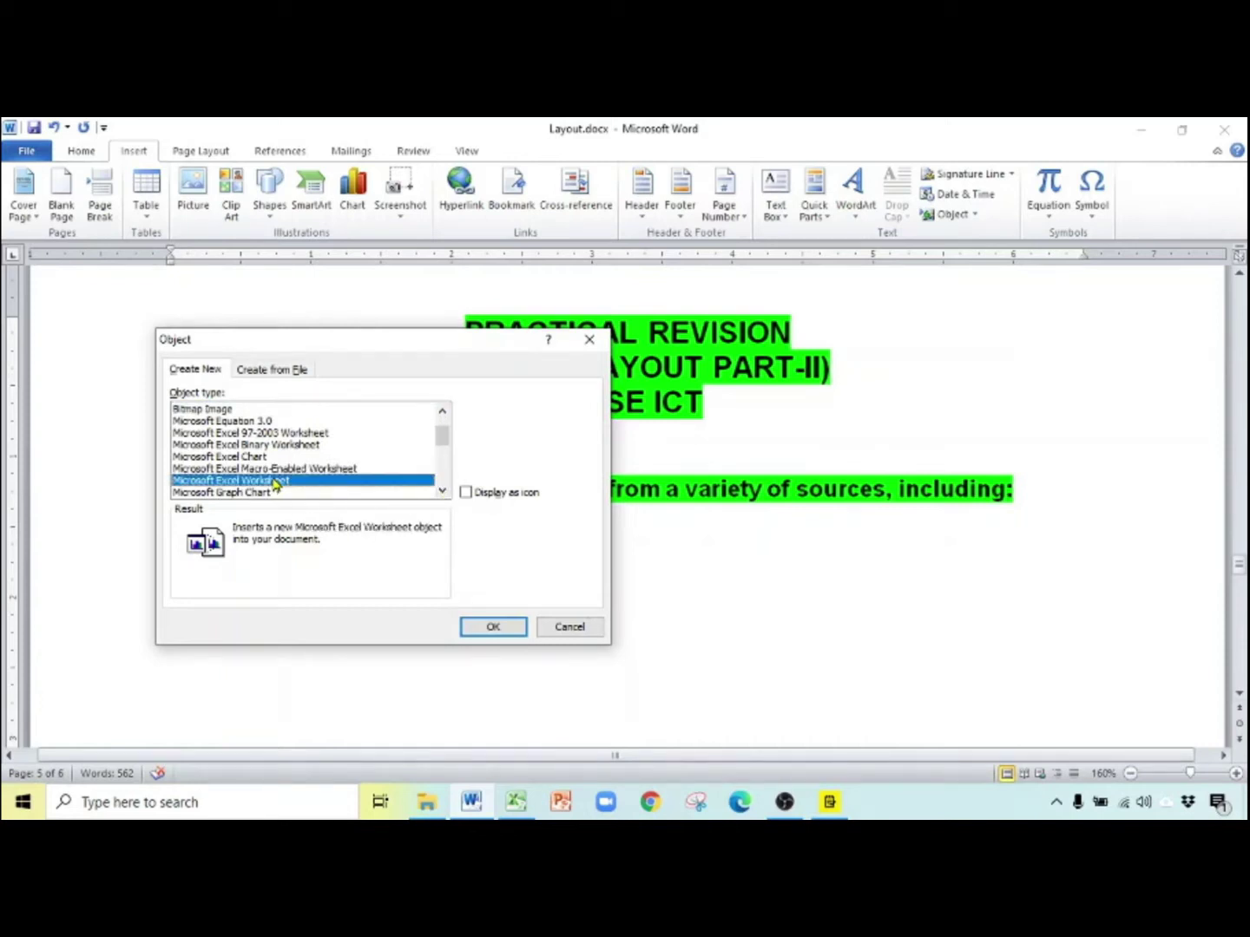
click(273, 372)
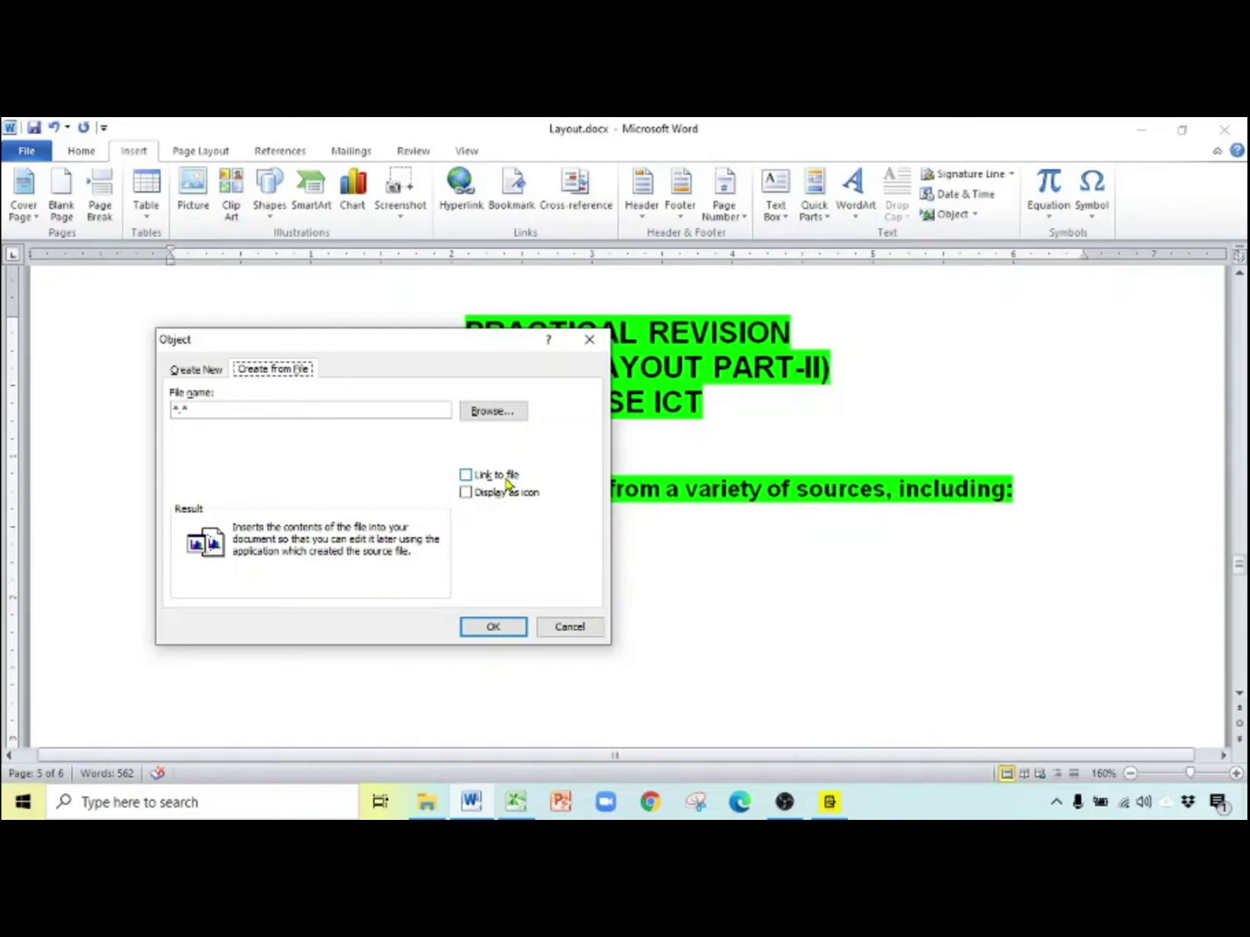
click(195, 370)
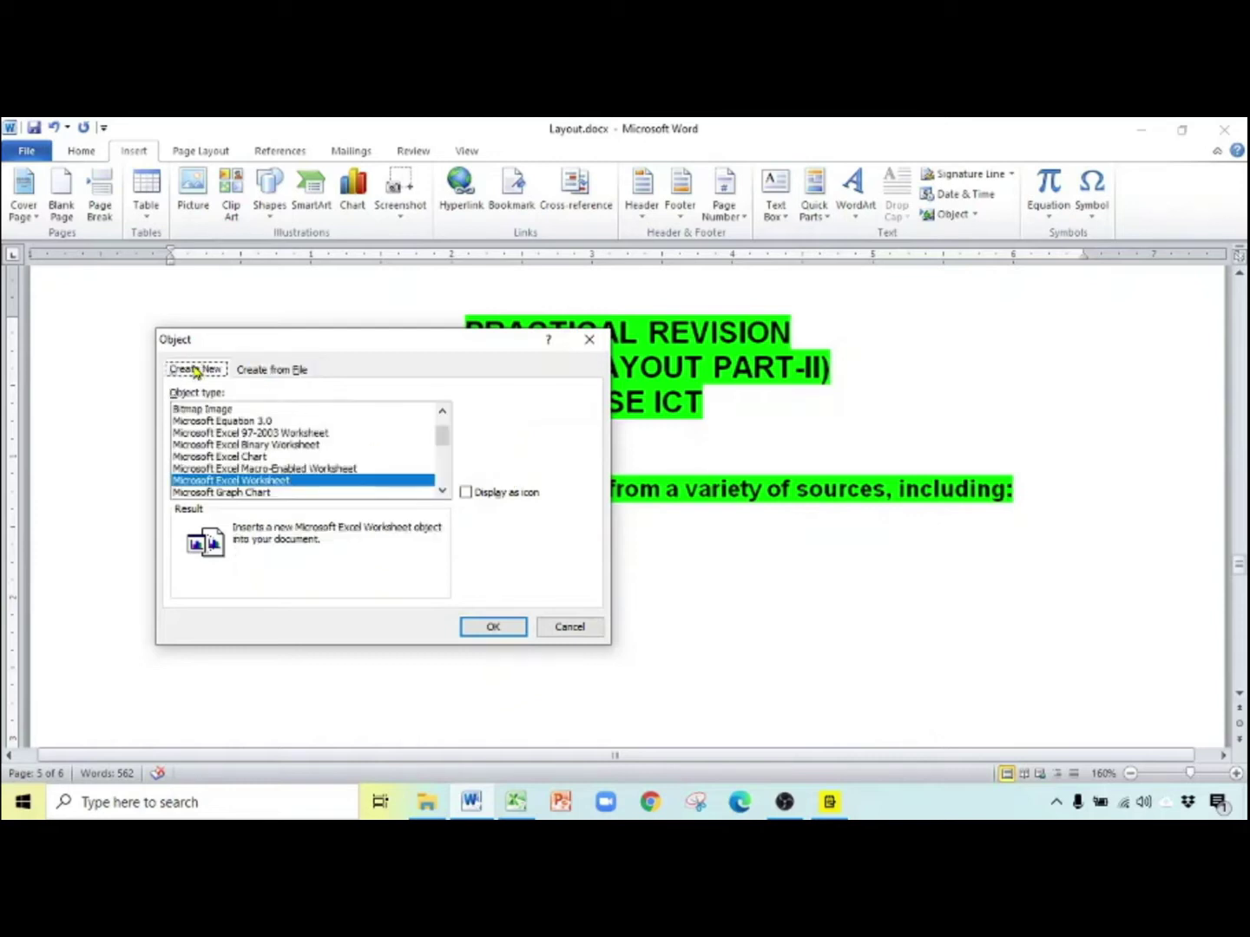
click(477, 624)
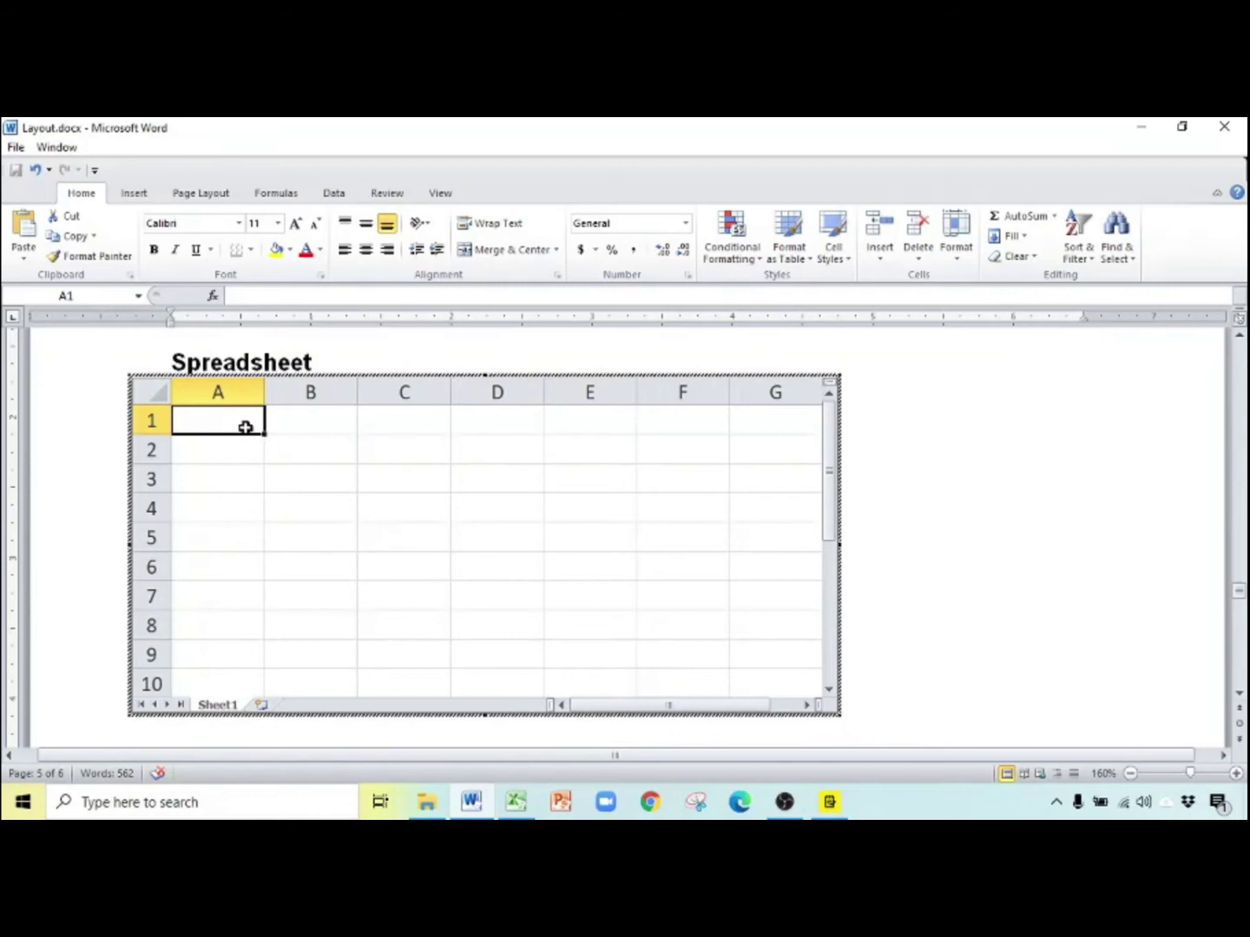
Enter the heading Marks in cell A1 and the values 54, 54 and 45 in cells A3 to A5
text(Marks)
key(Return)
key(Return)
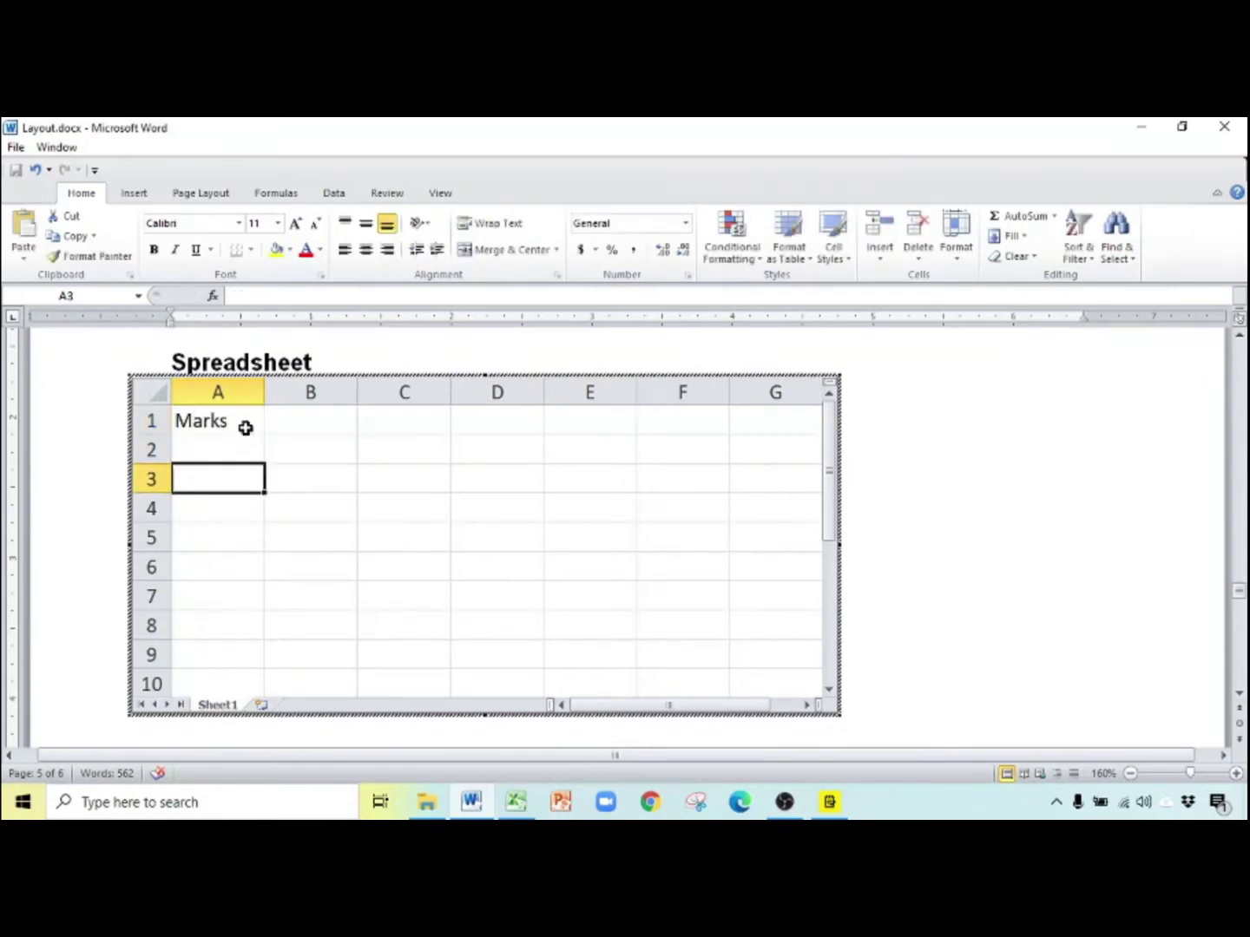
text(54)
key(Return)
text(54)
key(Return)
text(45)
key(Return)
key(Return)
Total the marks in cell A7 with the formula =sum(A3:A5)
text(=s)
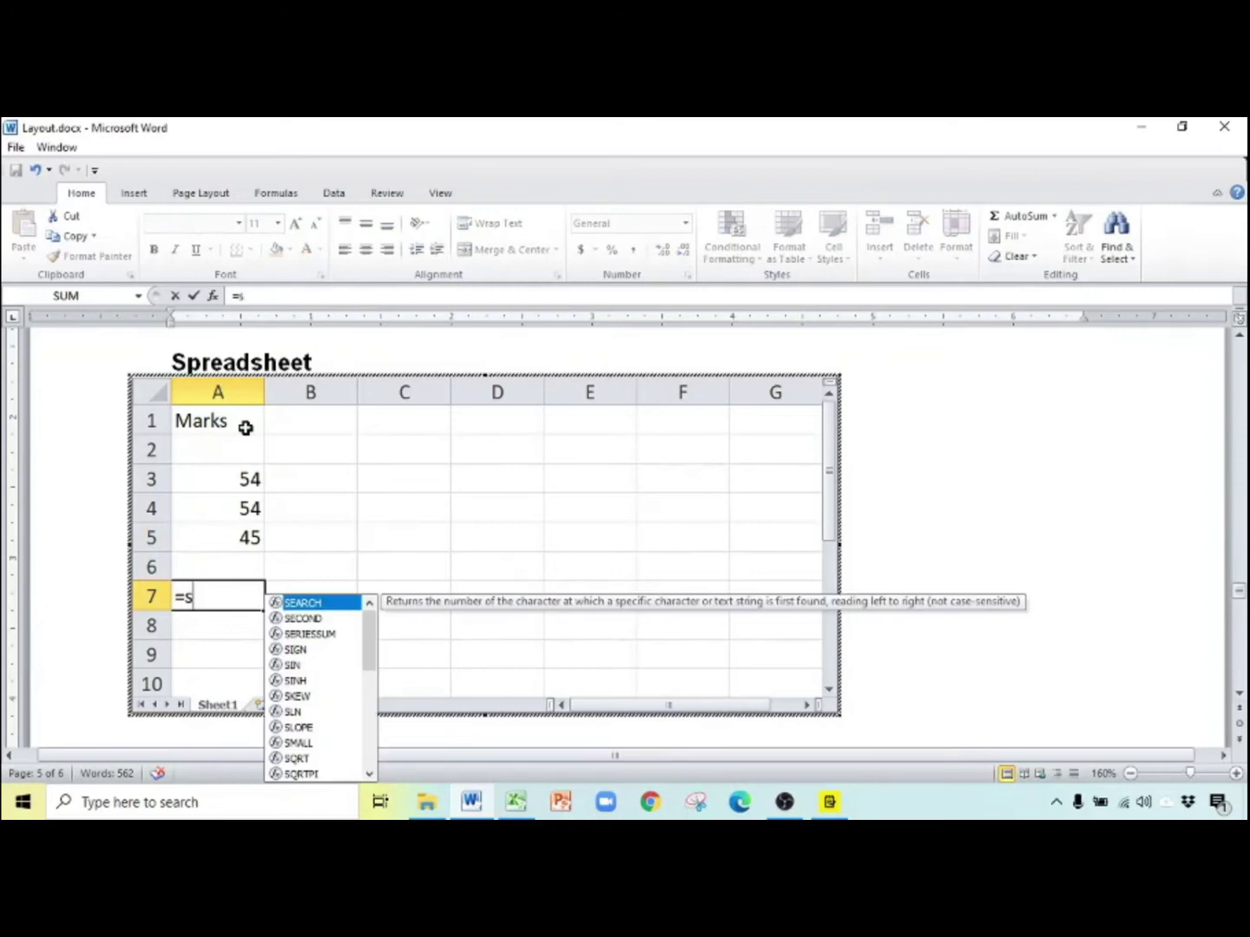
text(um()
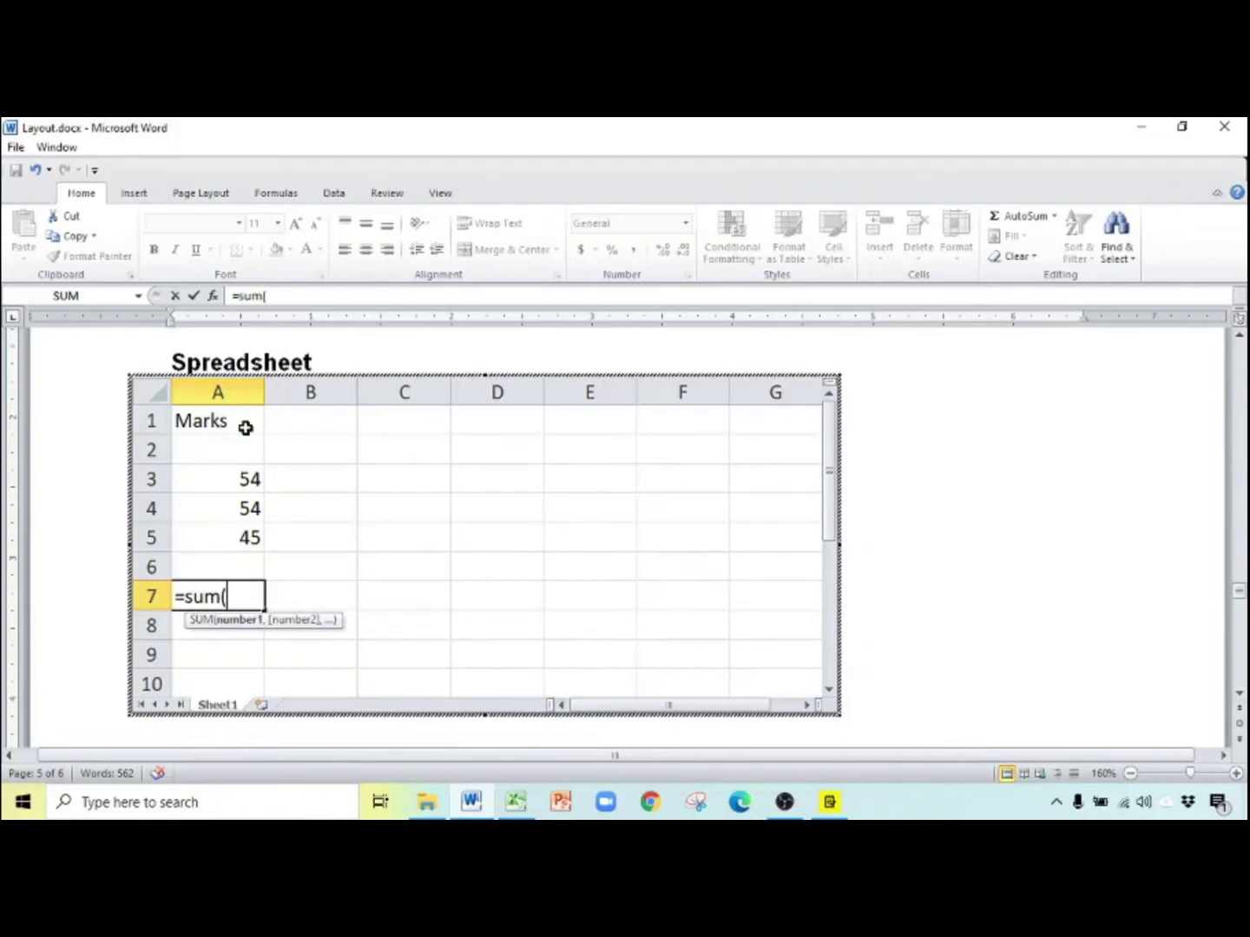
text(A3:A5))
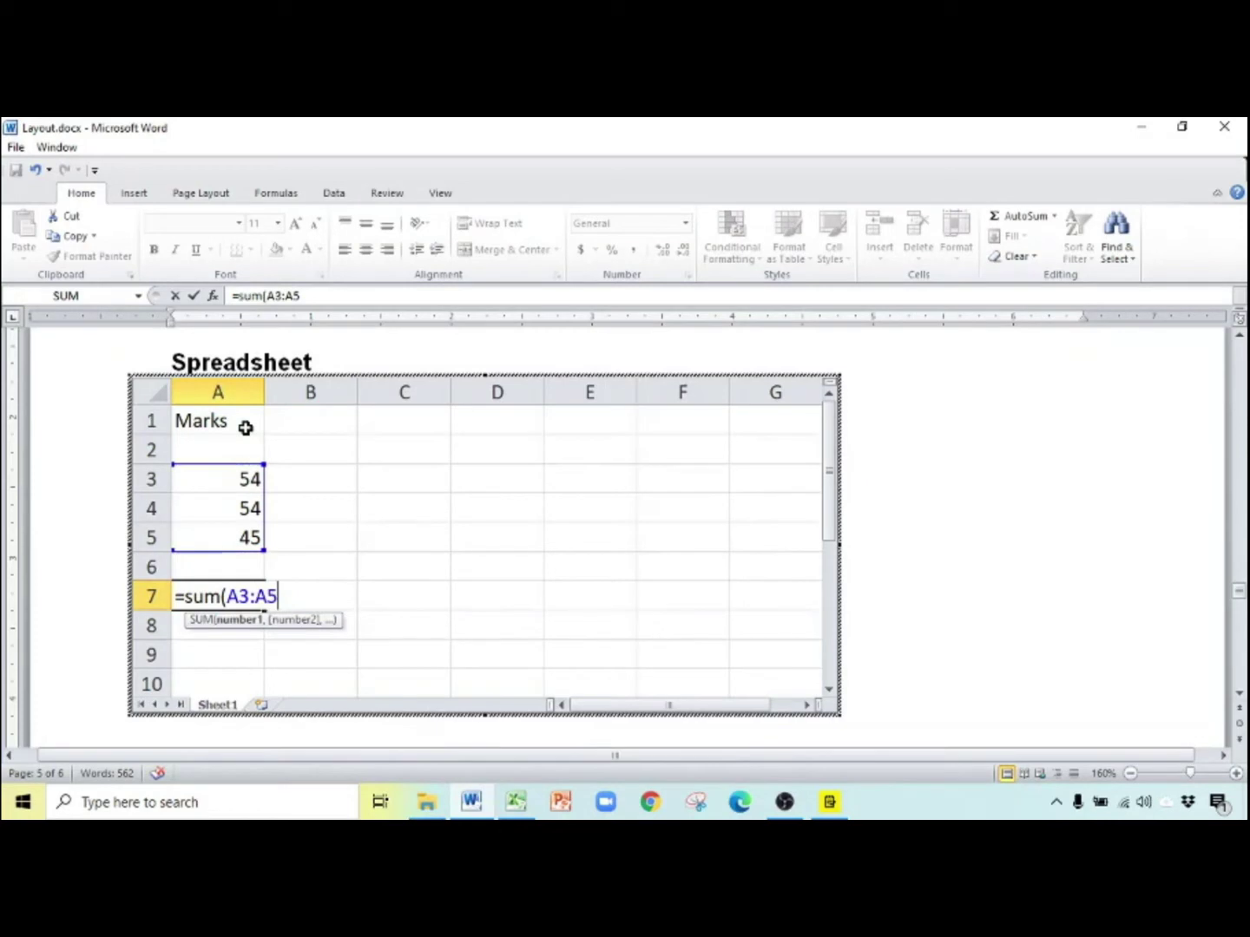
key(Return)
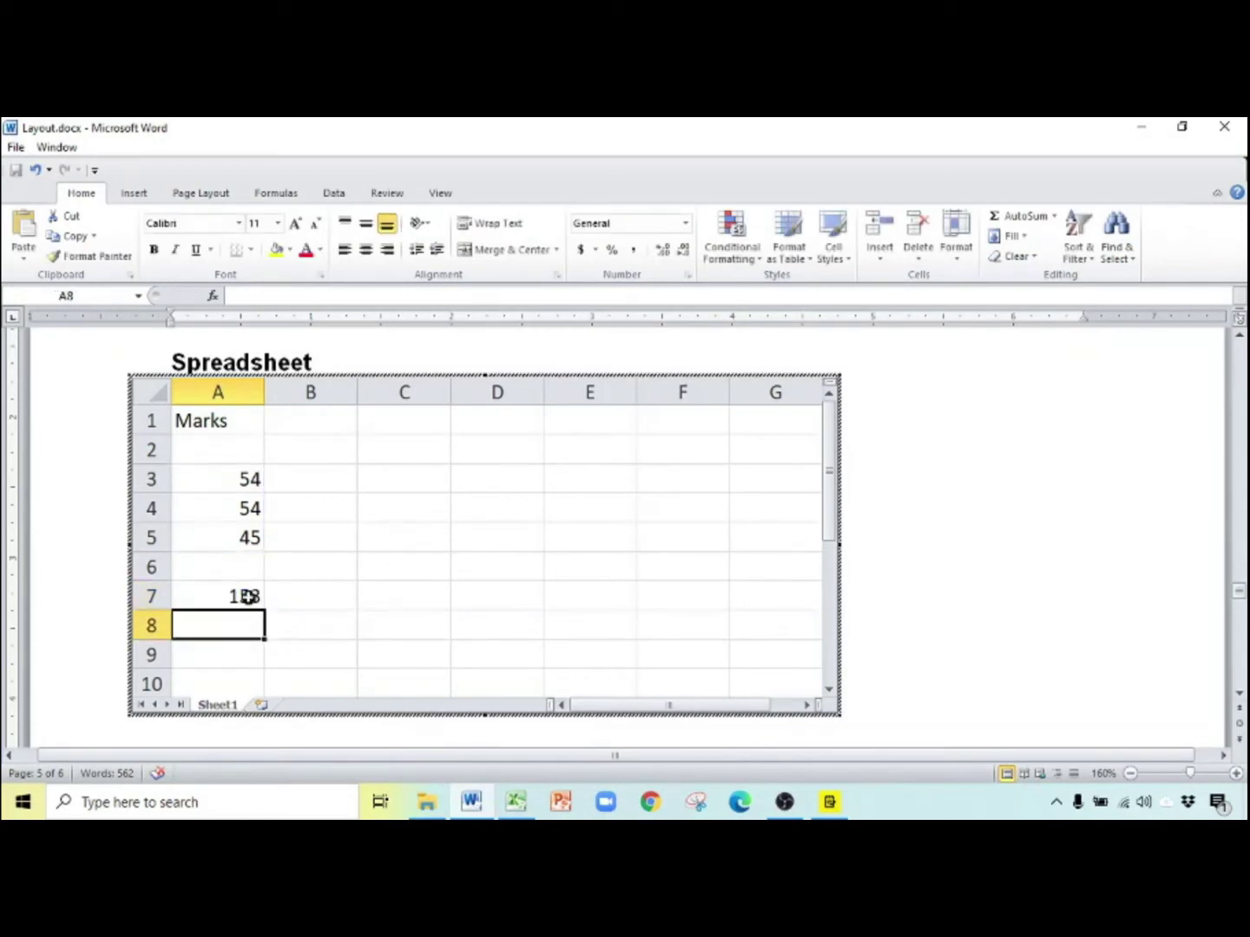
Make the Marks heading in cell A1 bold and leave the embedded worksheet
click(224, 423)
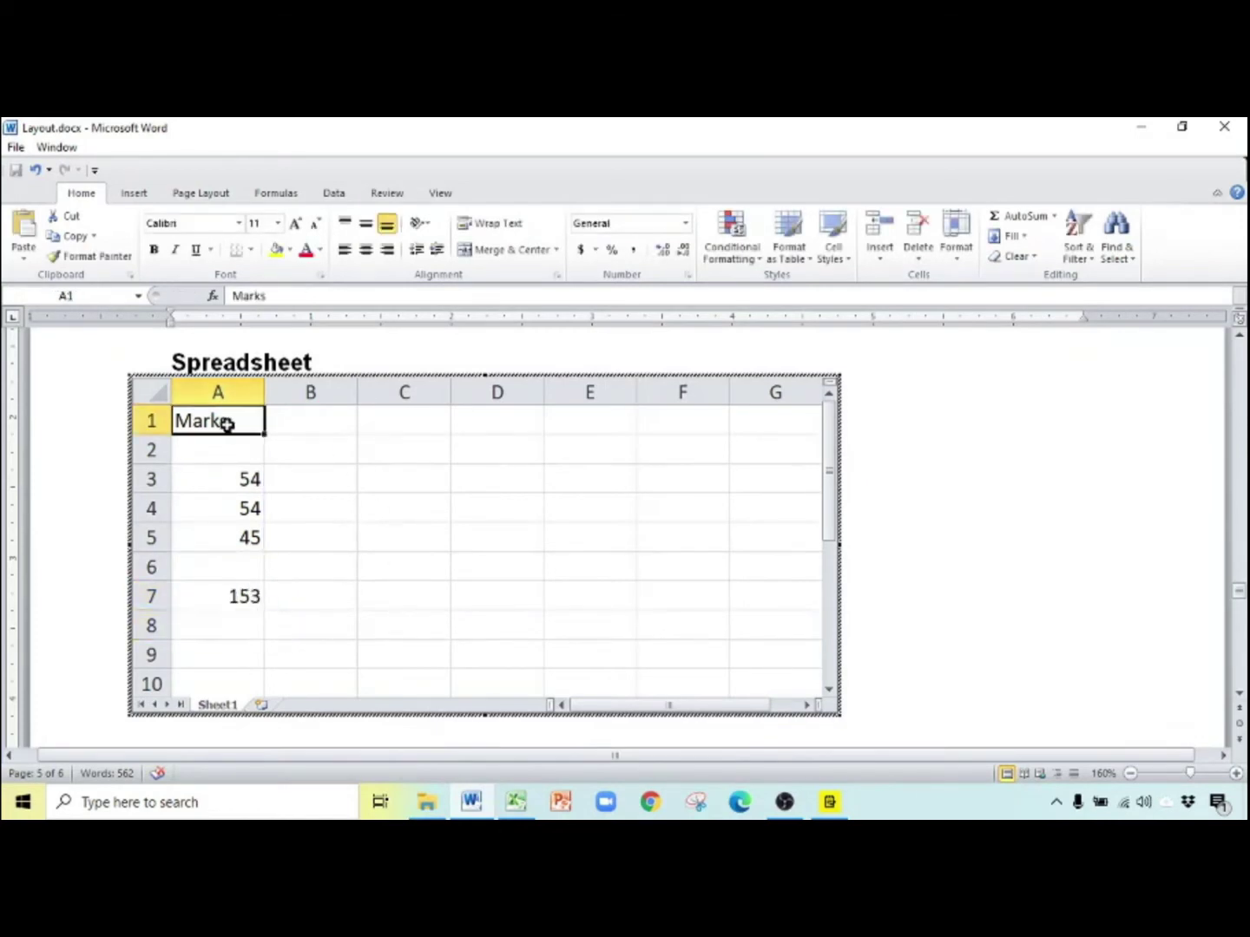
click(155, 253)
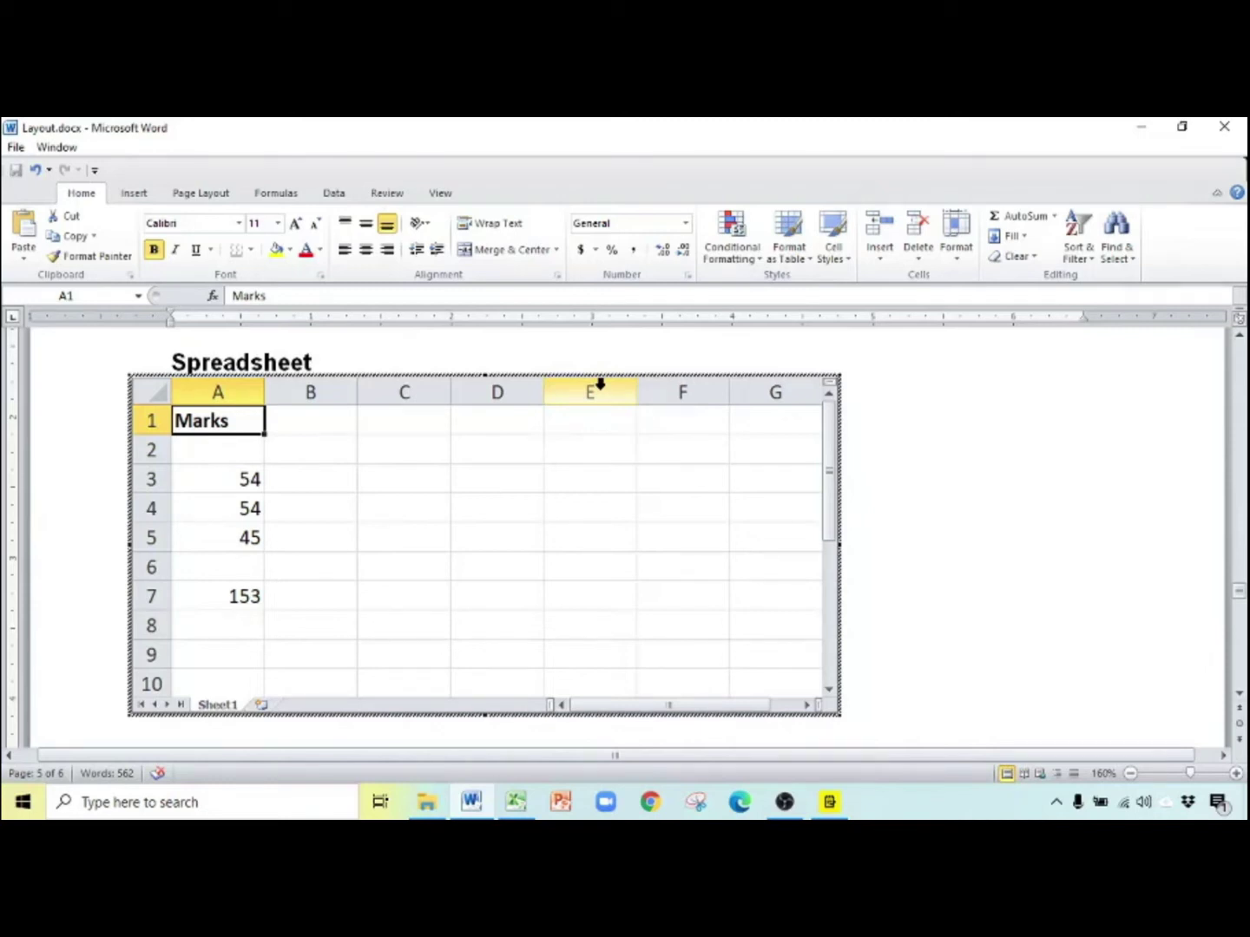
click(898, 720)
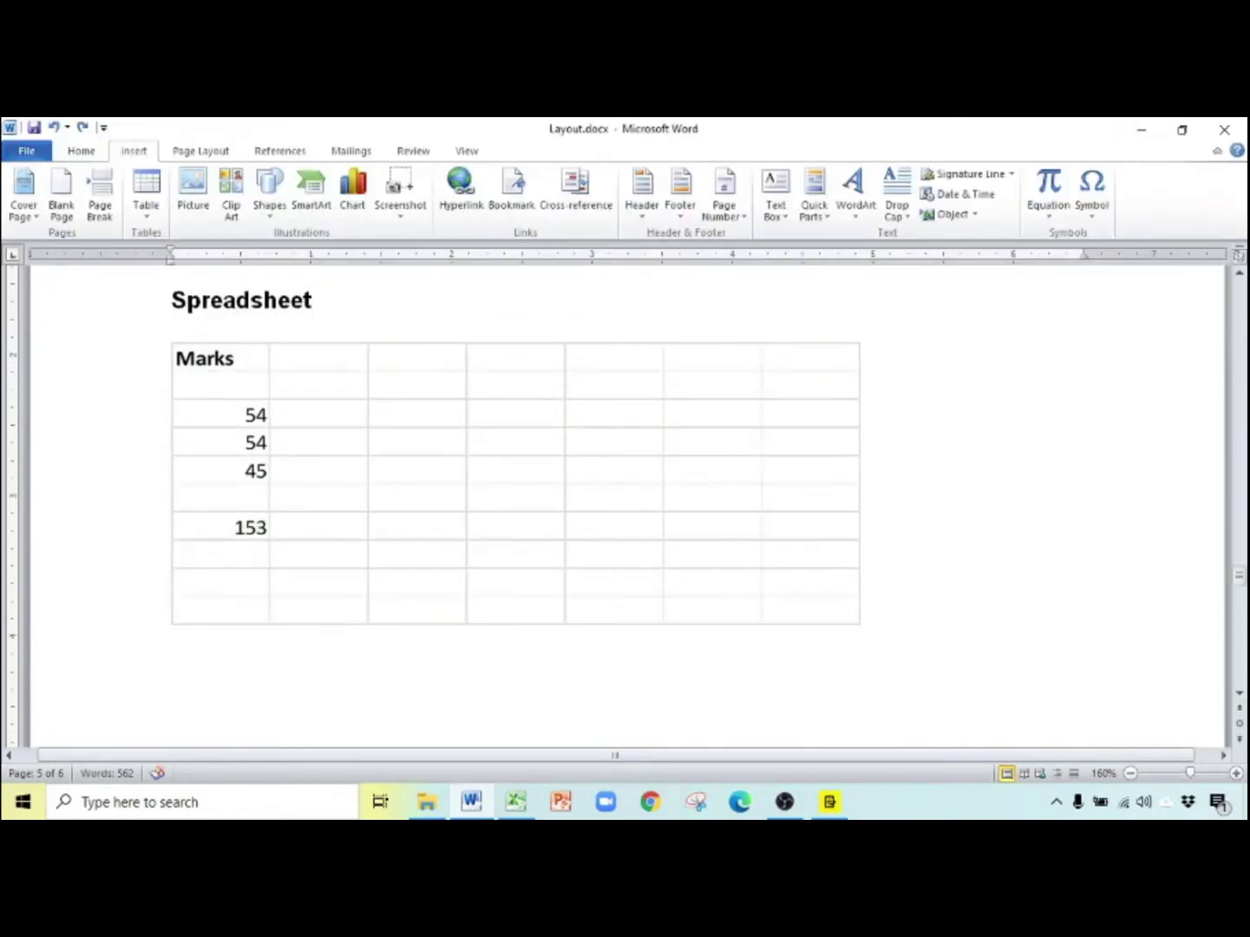
Reopen the embedded worksheet for editing, exit it and deselect the object
double_click(430, 466)
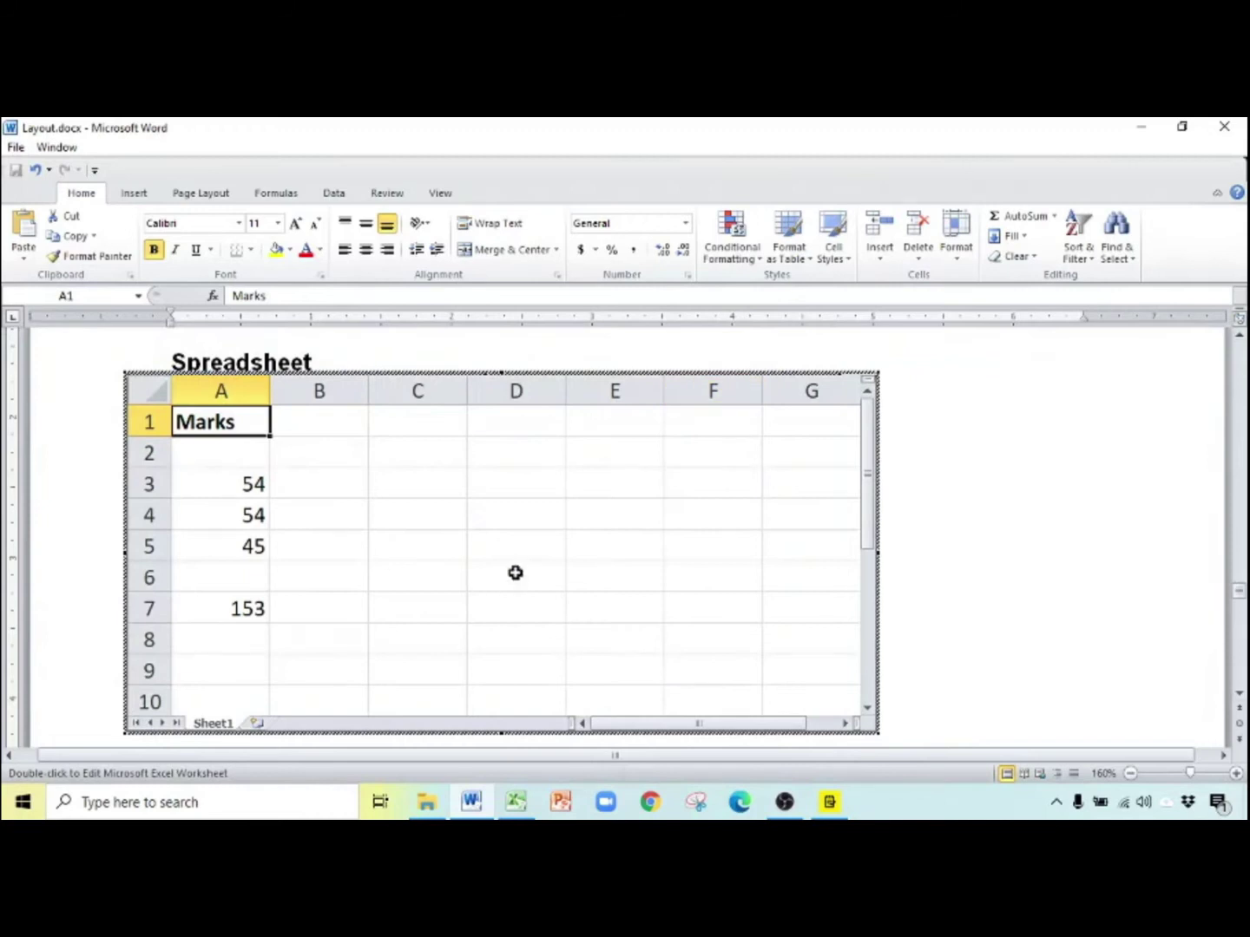
key(Escape)
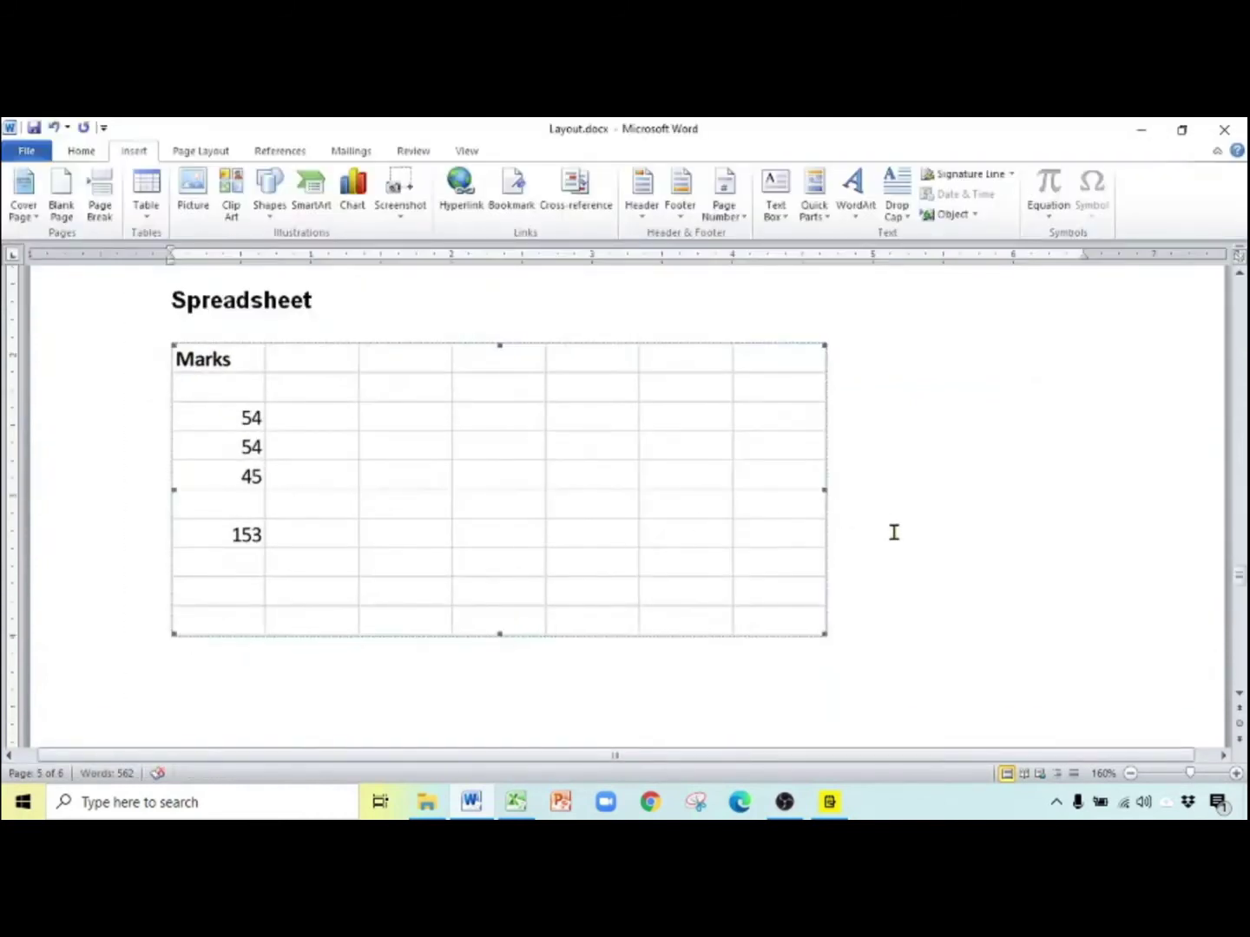
click(893, 532)
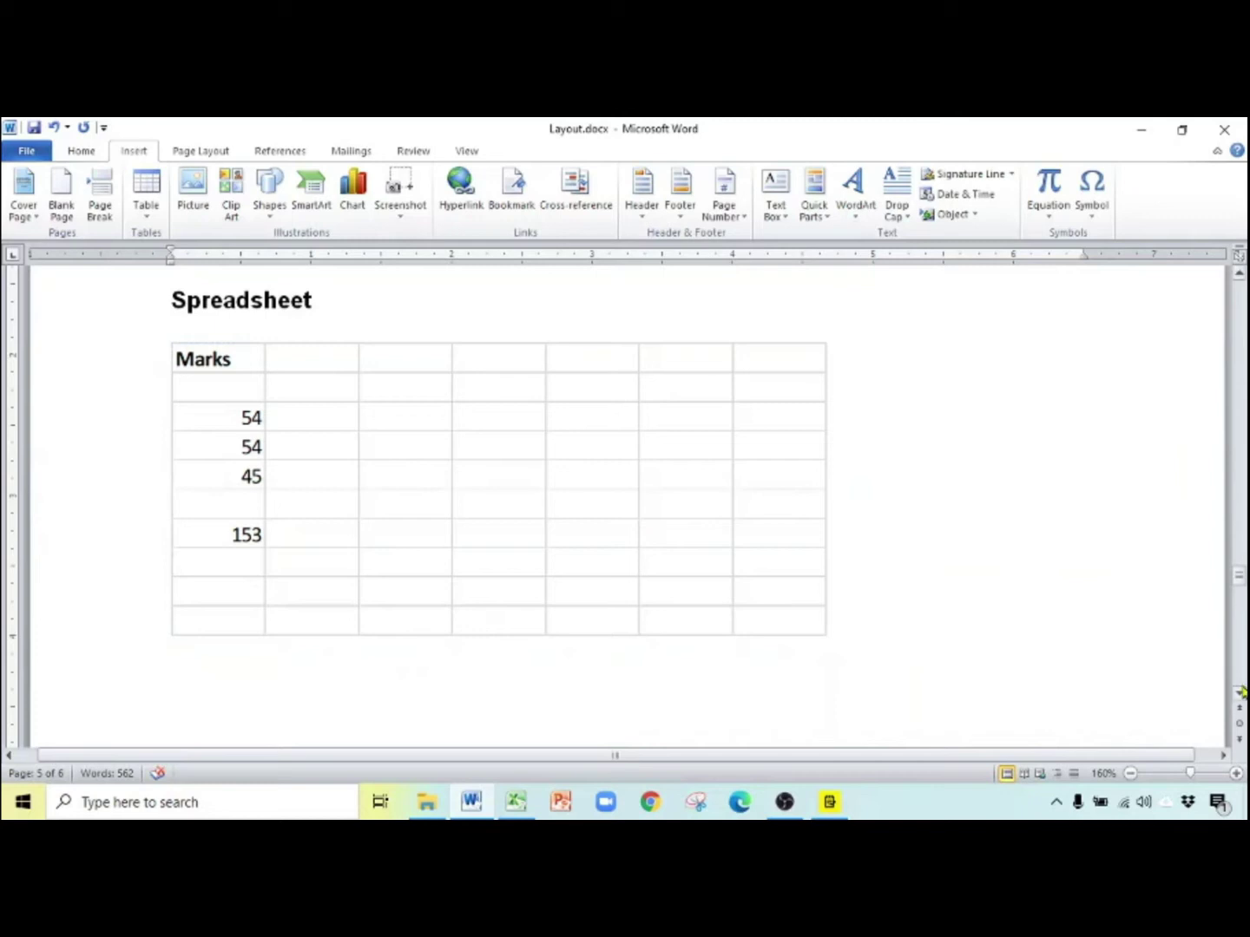
Add a blank line below the Clipart heading and open the Clip Art search for that spot
scroll(1243, 691, down, 4)
scroll(1243, 698, down, 10)
scroll(1243, 698, down, 10)
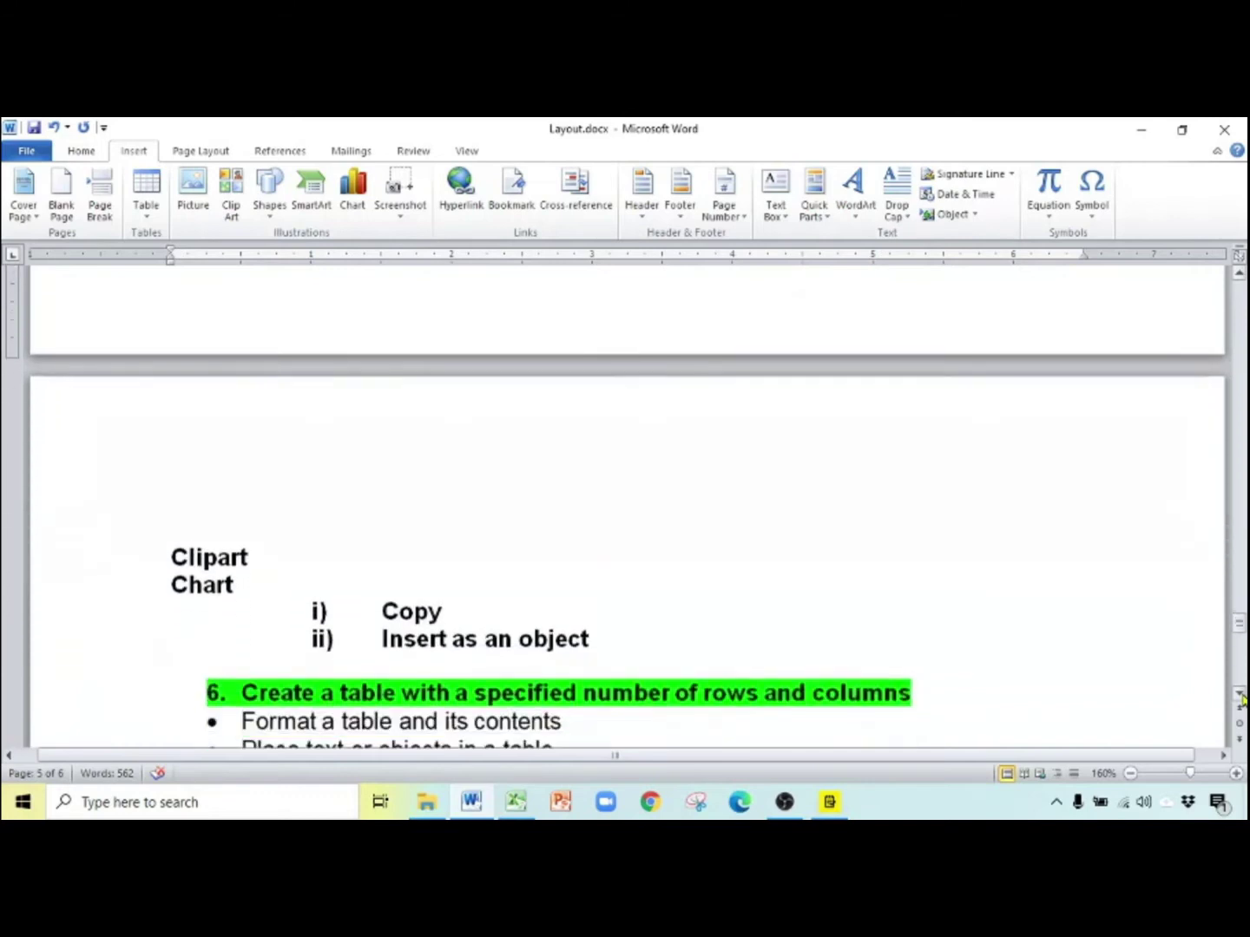
scroll(1243, 698, down, 3)
click(252, 440)
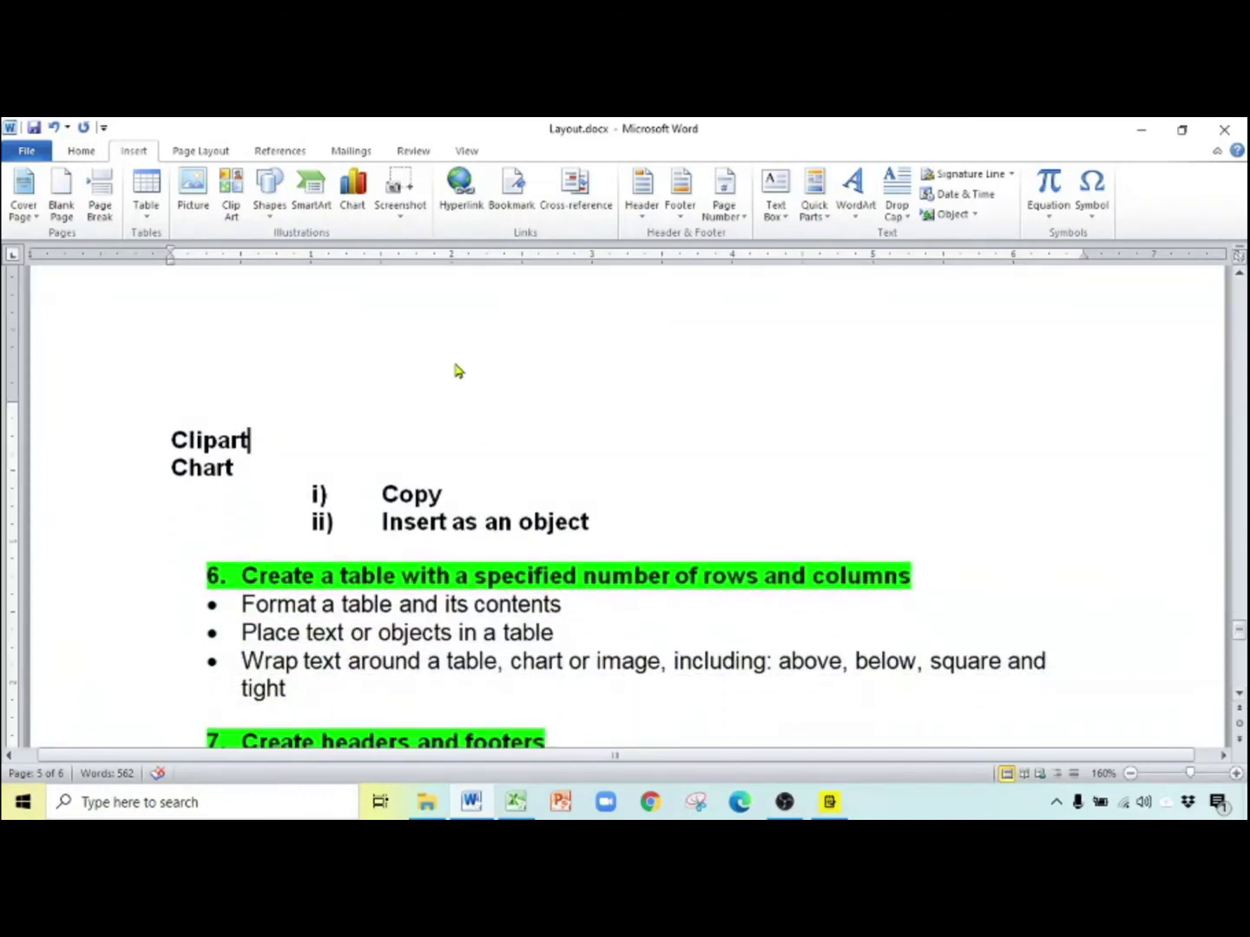
key(Return)
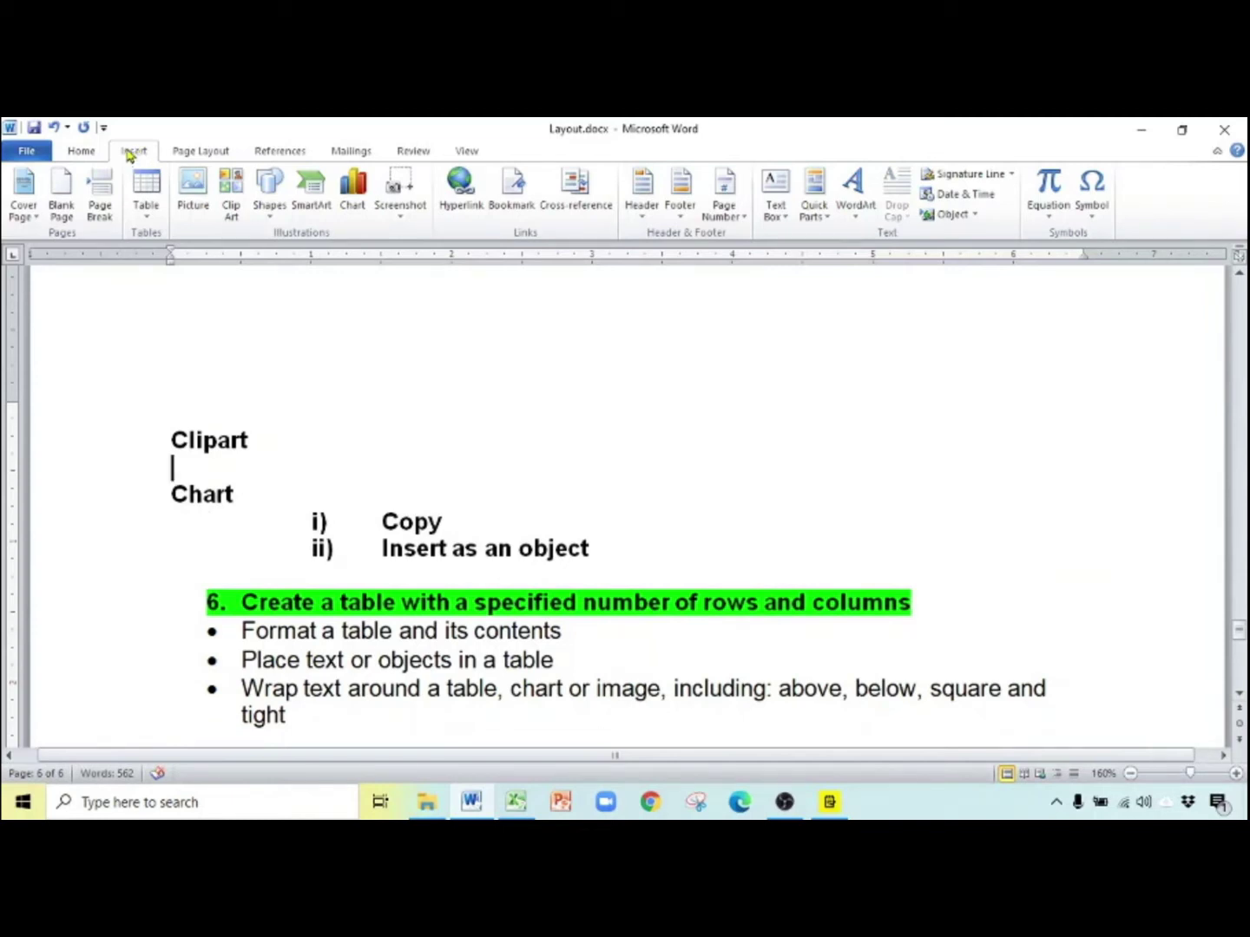
click(234, 194)
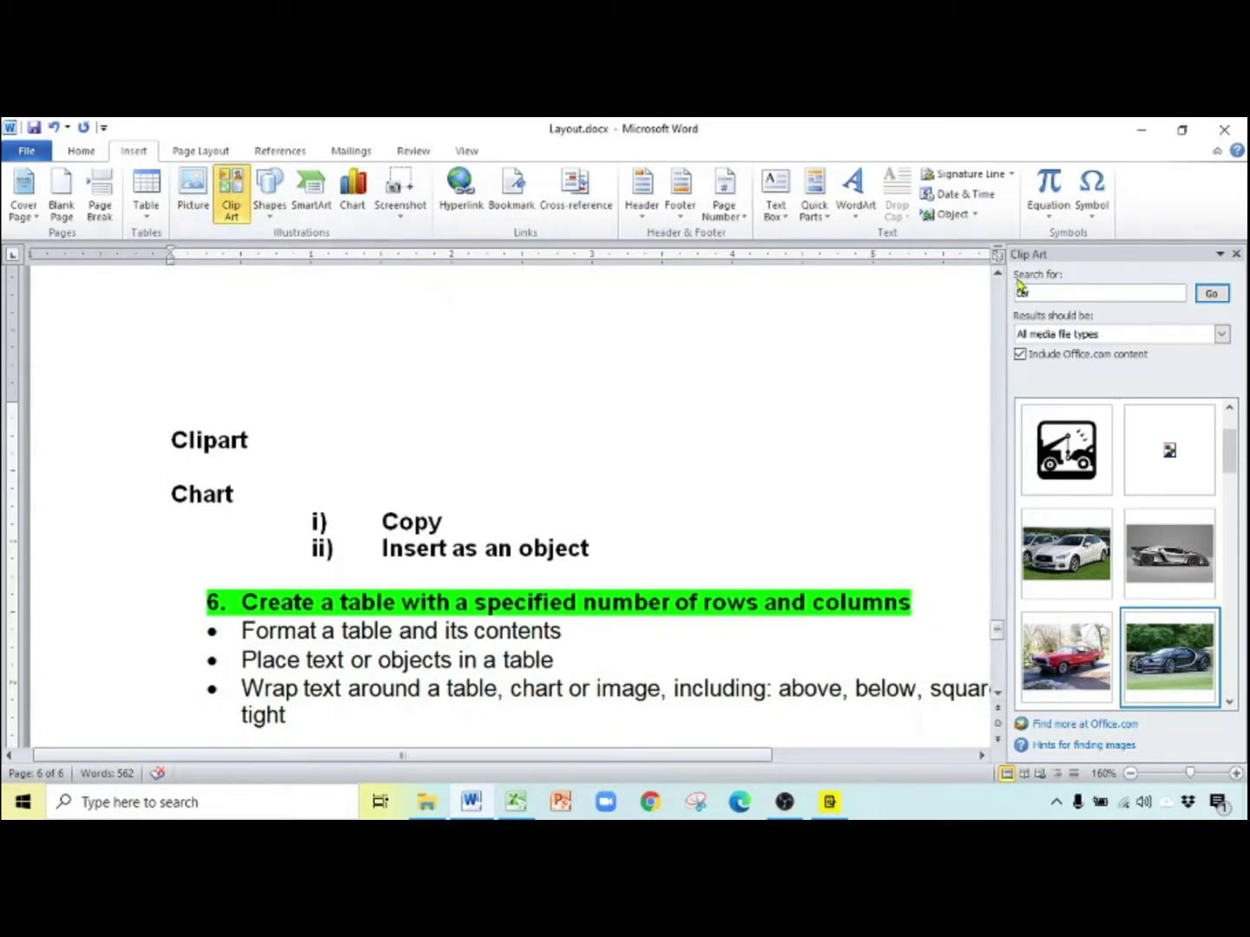
Set up a clip art search for "Car" covering all media file types with Office.com content included
key(super+plus)
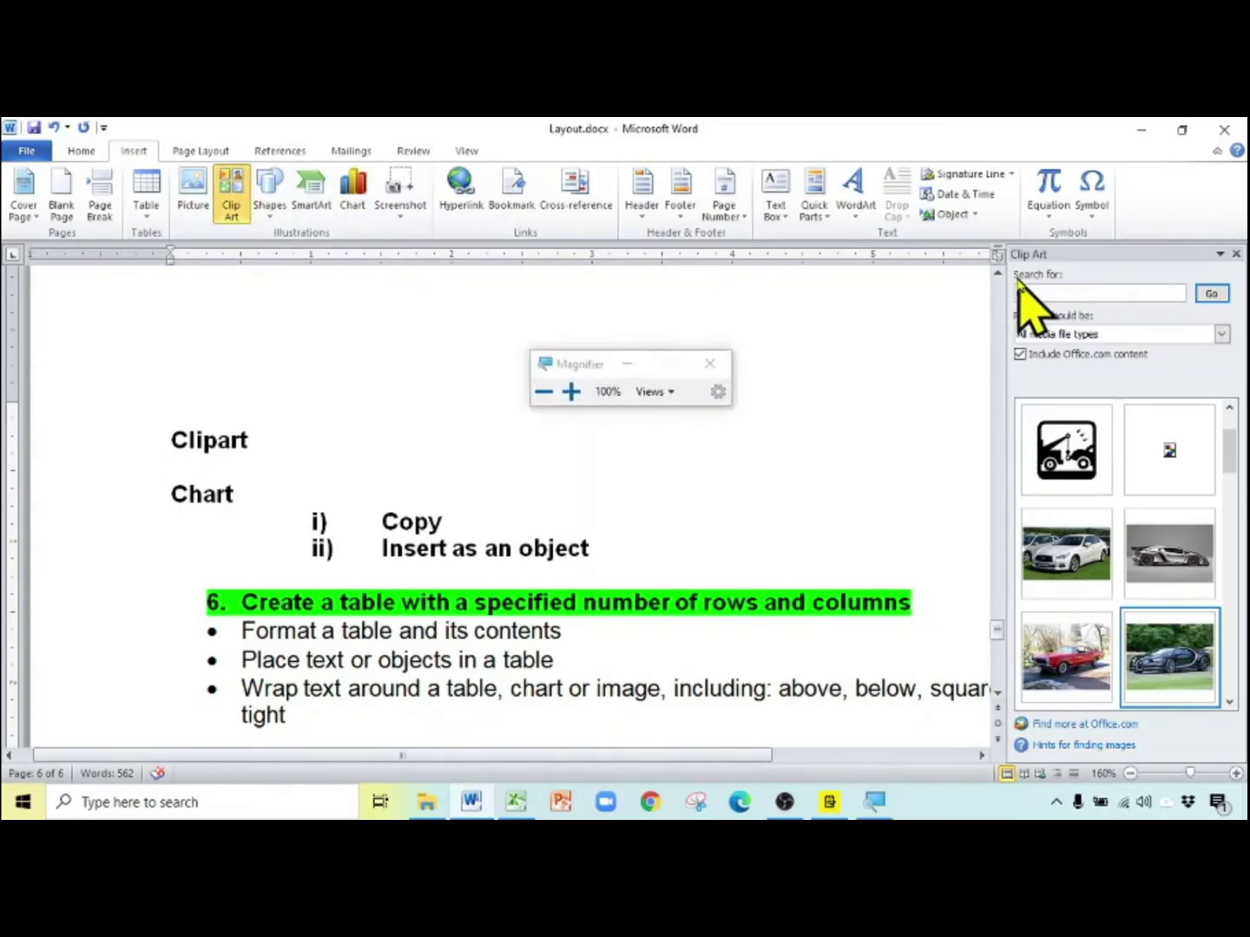
key(super+plus)
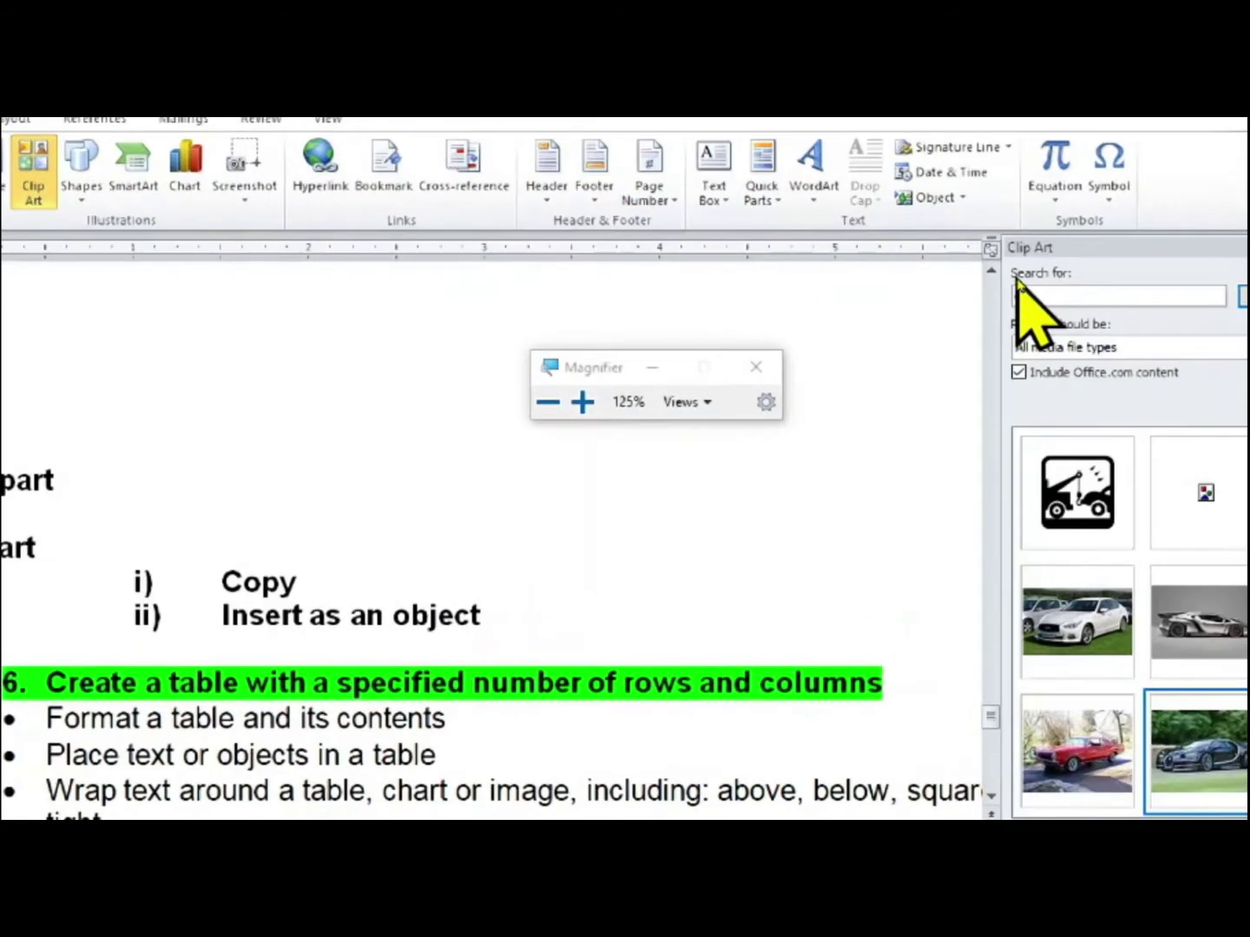
key(super+plus)
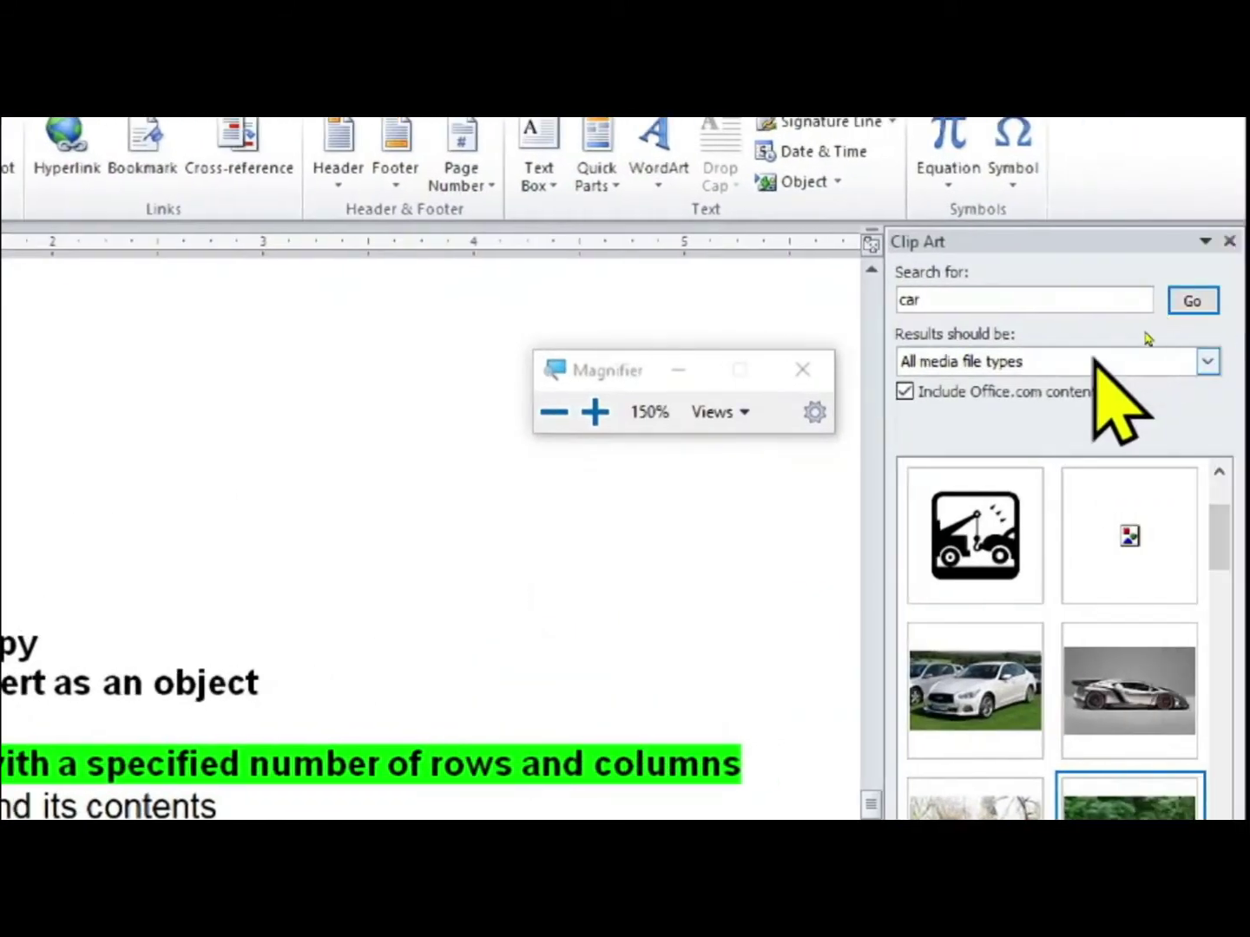
click(1047, 295)
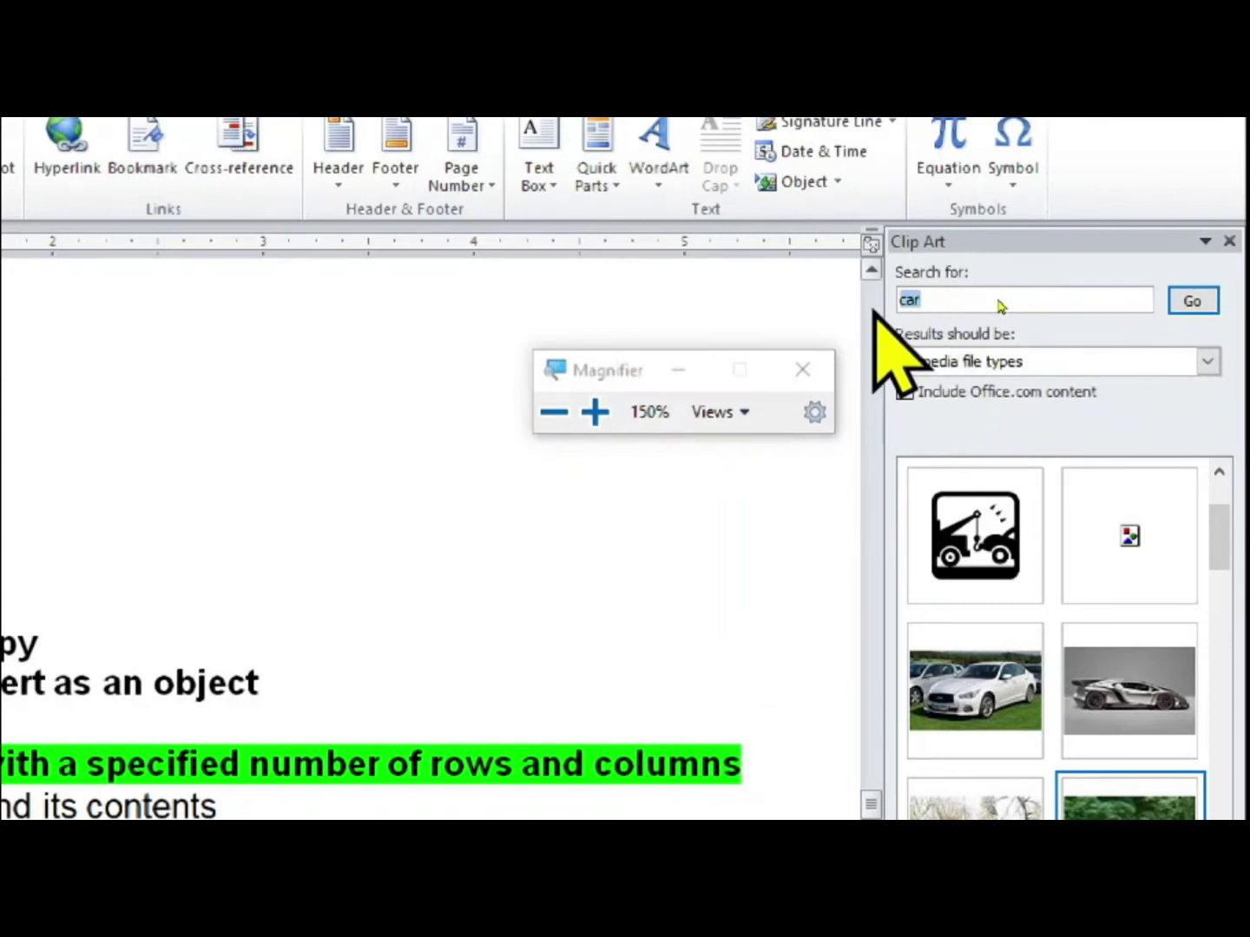
text(Car)
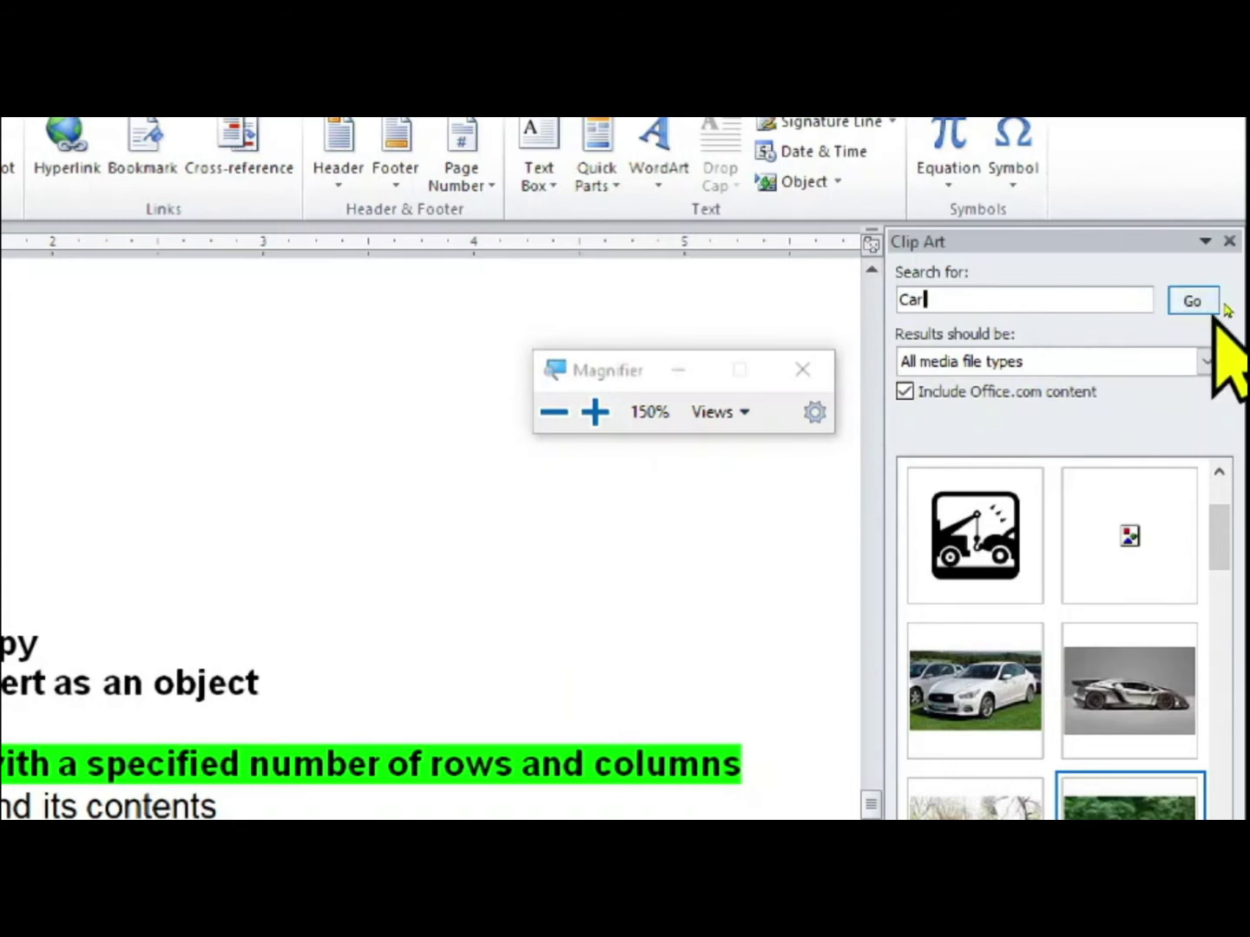
click(1206, 360)
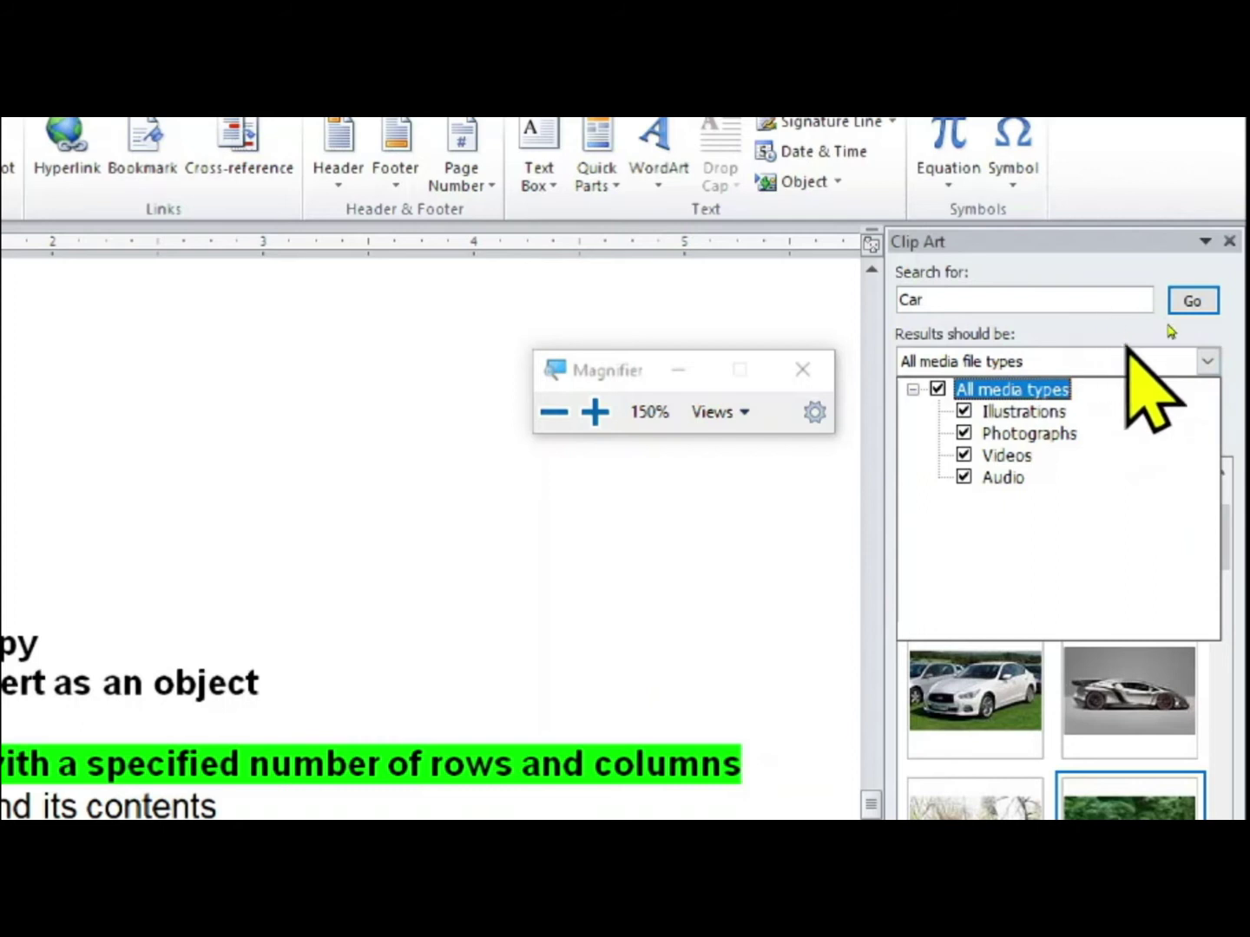
click(1130, 356)
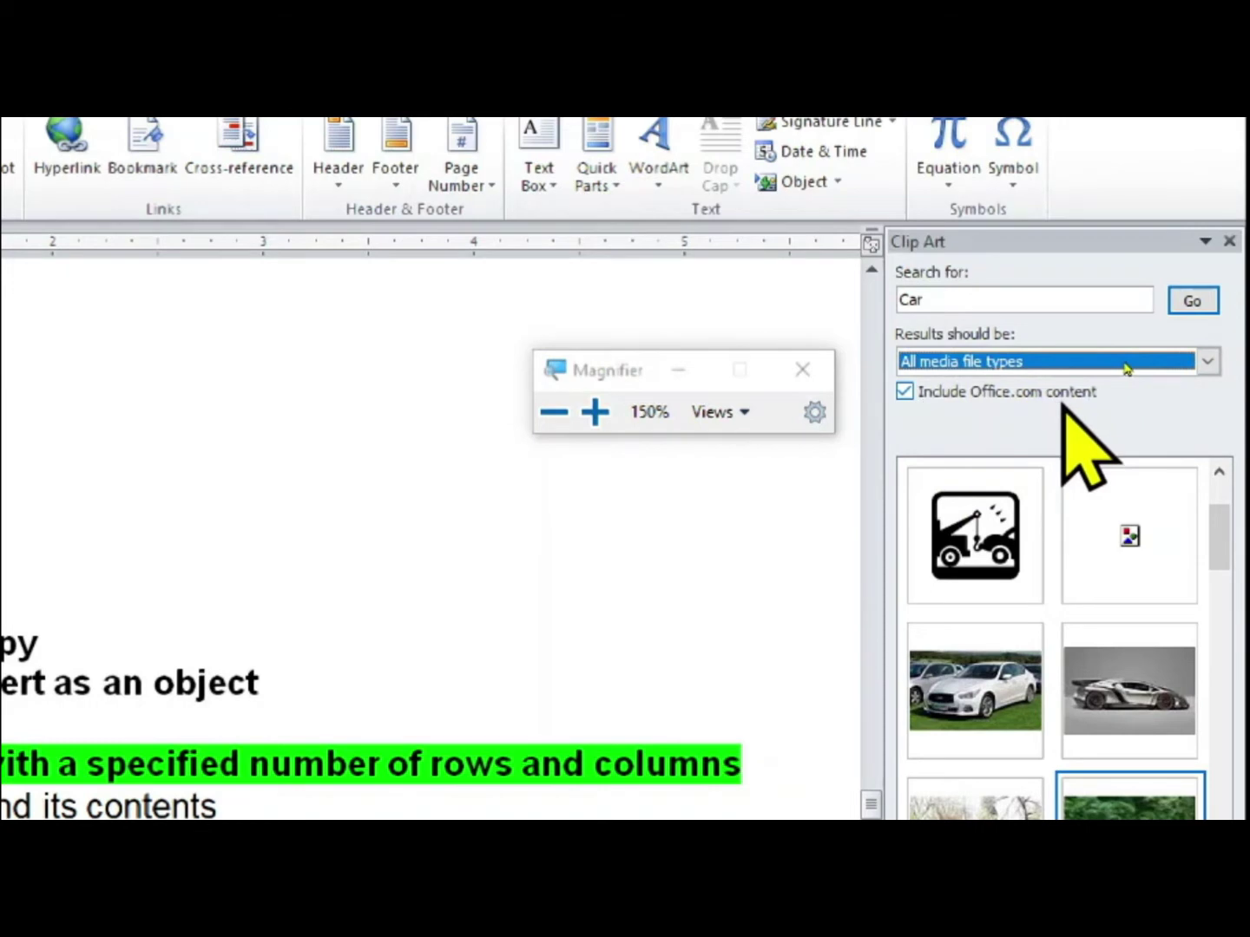
click(904, 391)
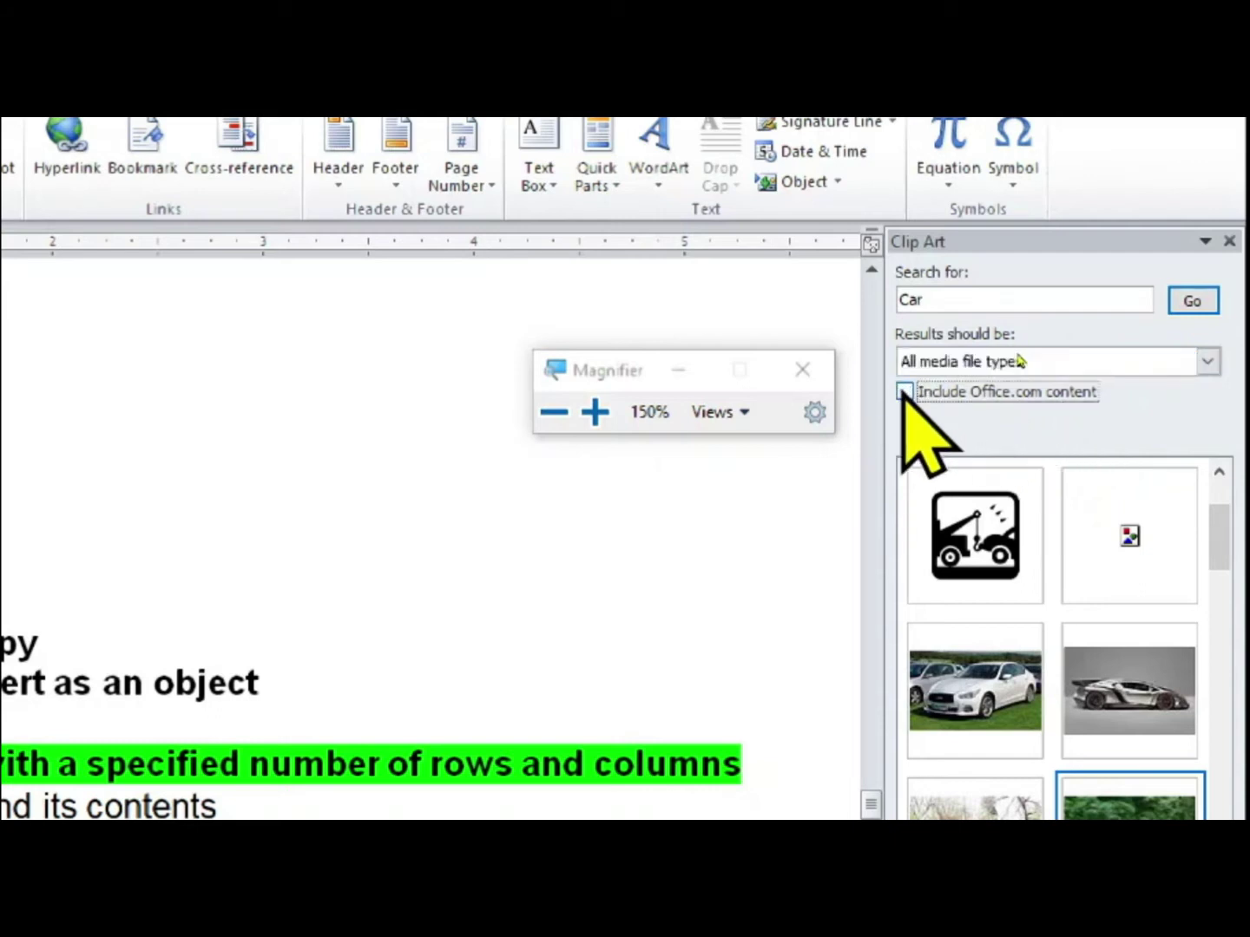
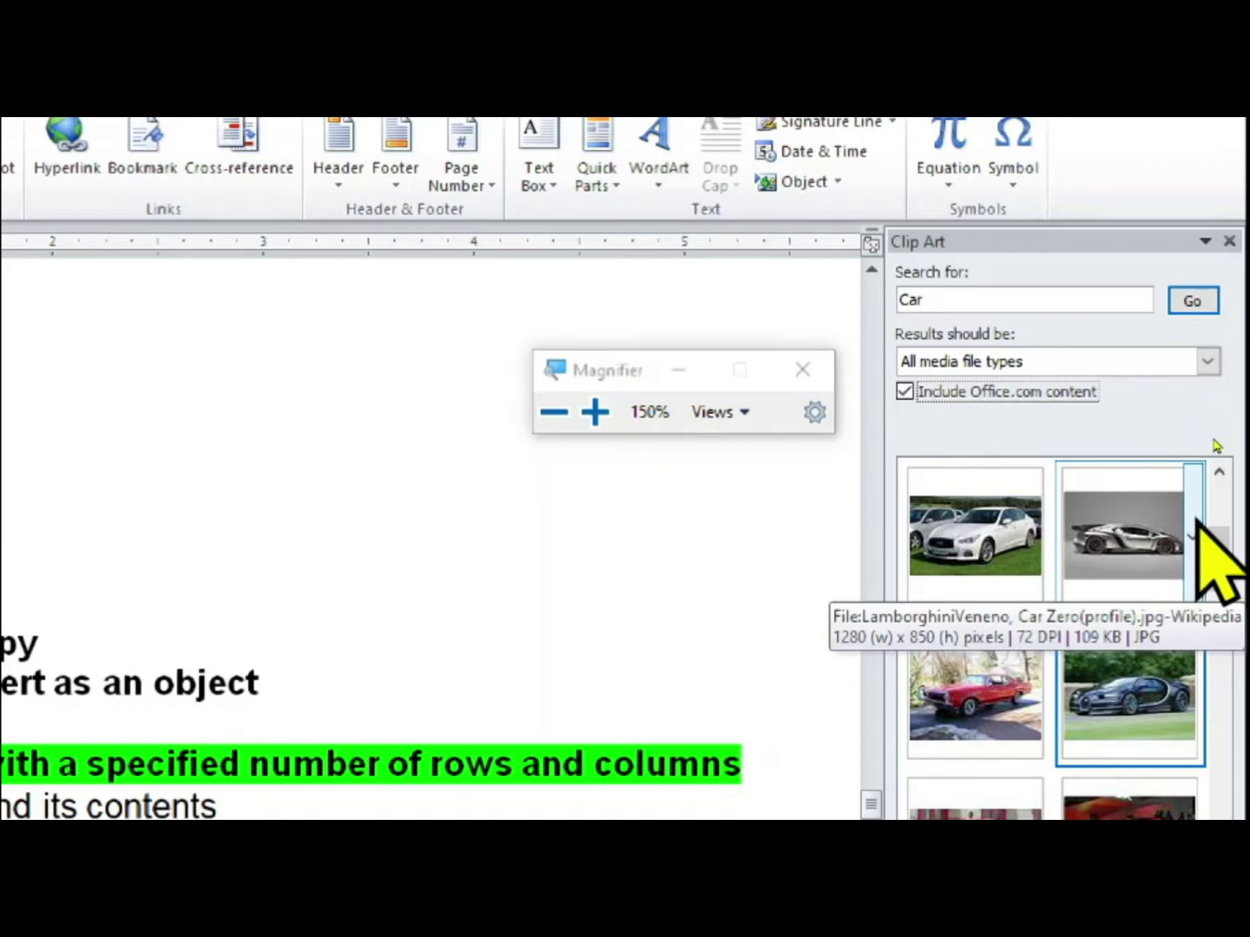
Examine the preview and properties of the silver Lamborghini clip, including its type, resolution and size, and close them
click(1194, 532)
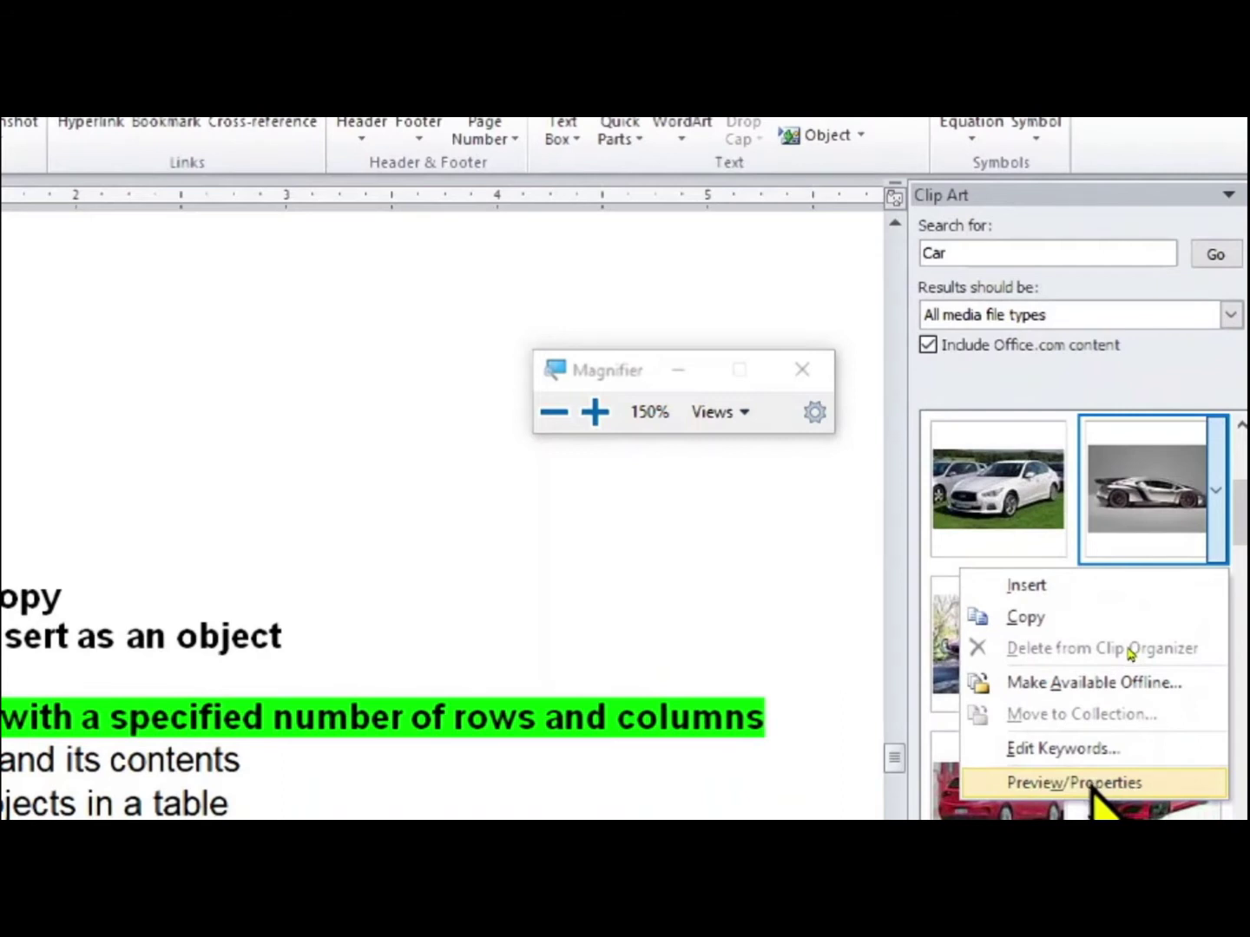
click(1092, 784)
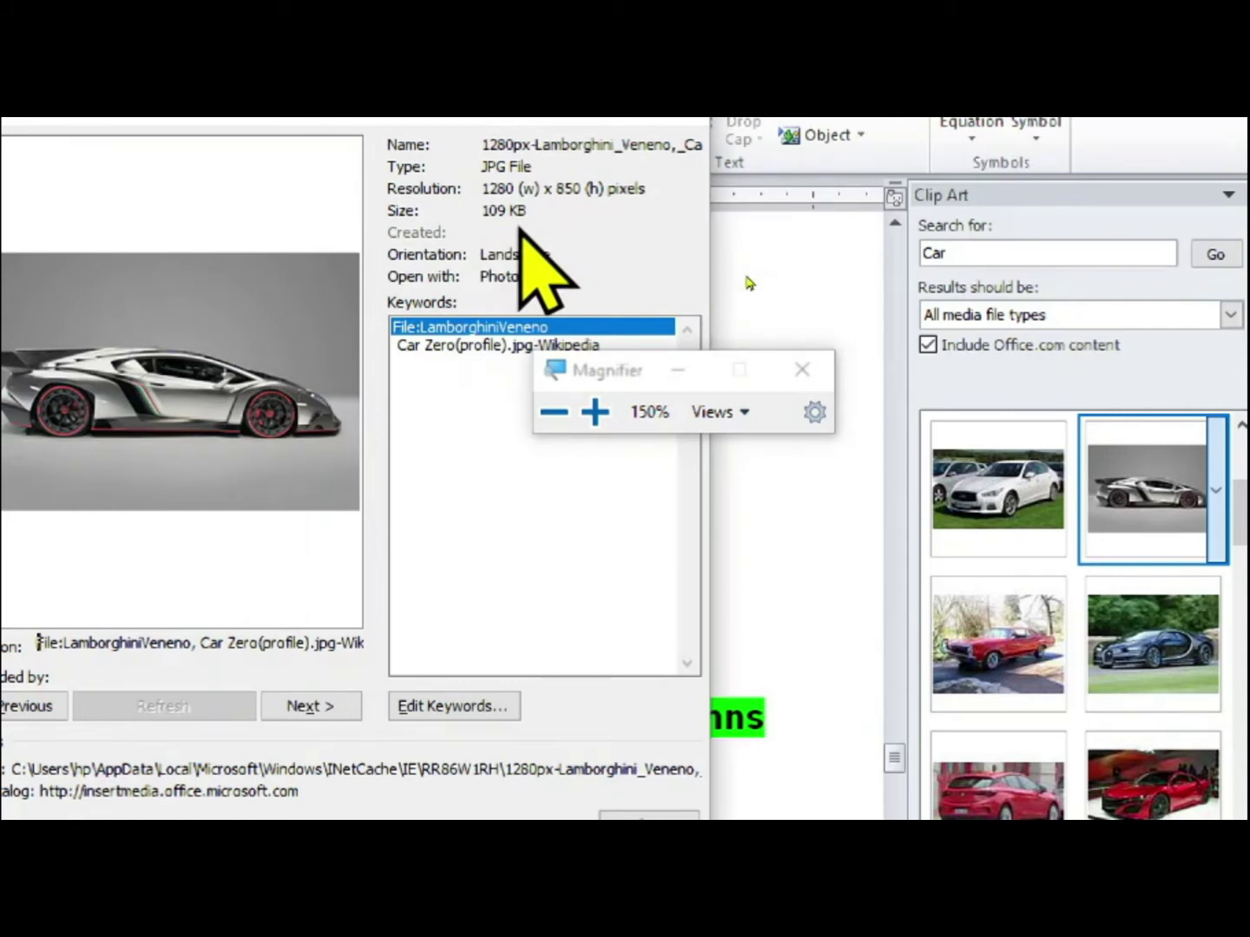
click(553, 412)
click(652, 417)
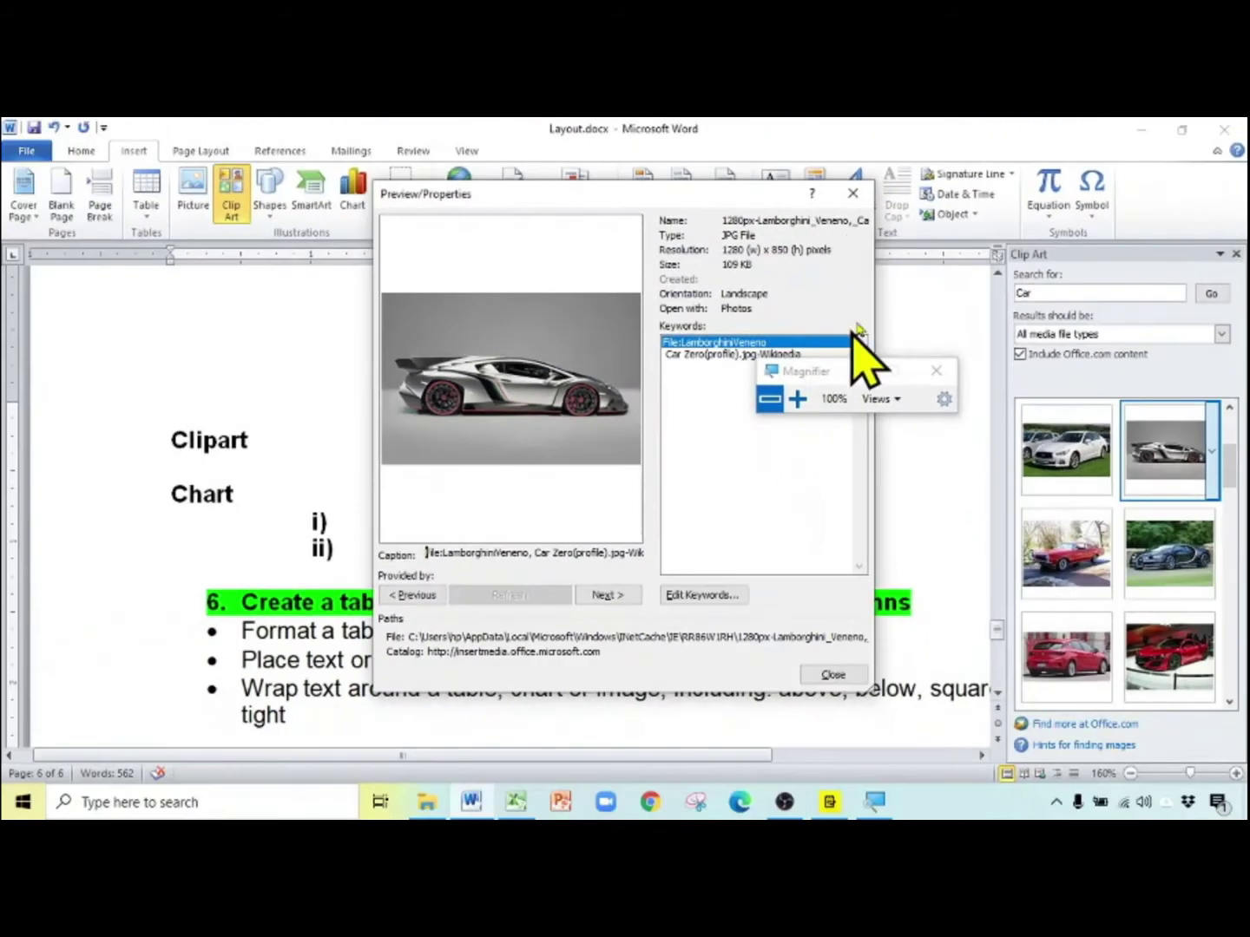
click(853, 192)
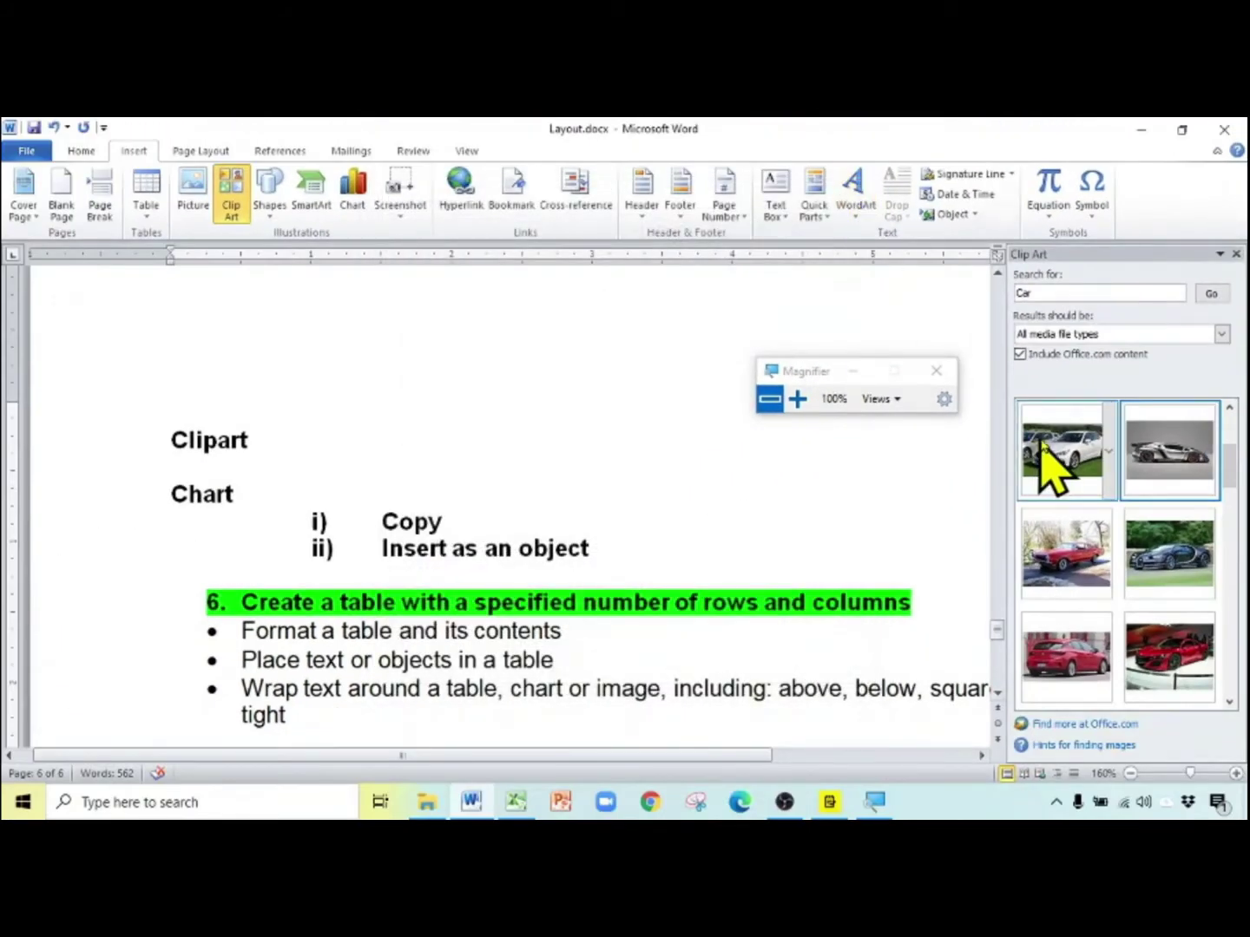
Insert the silver Lamborghini clip below the Clipart heading and set its text wrapping to Square
click(1151, 448)
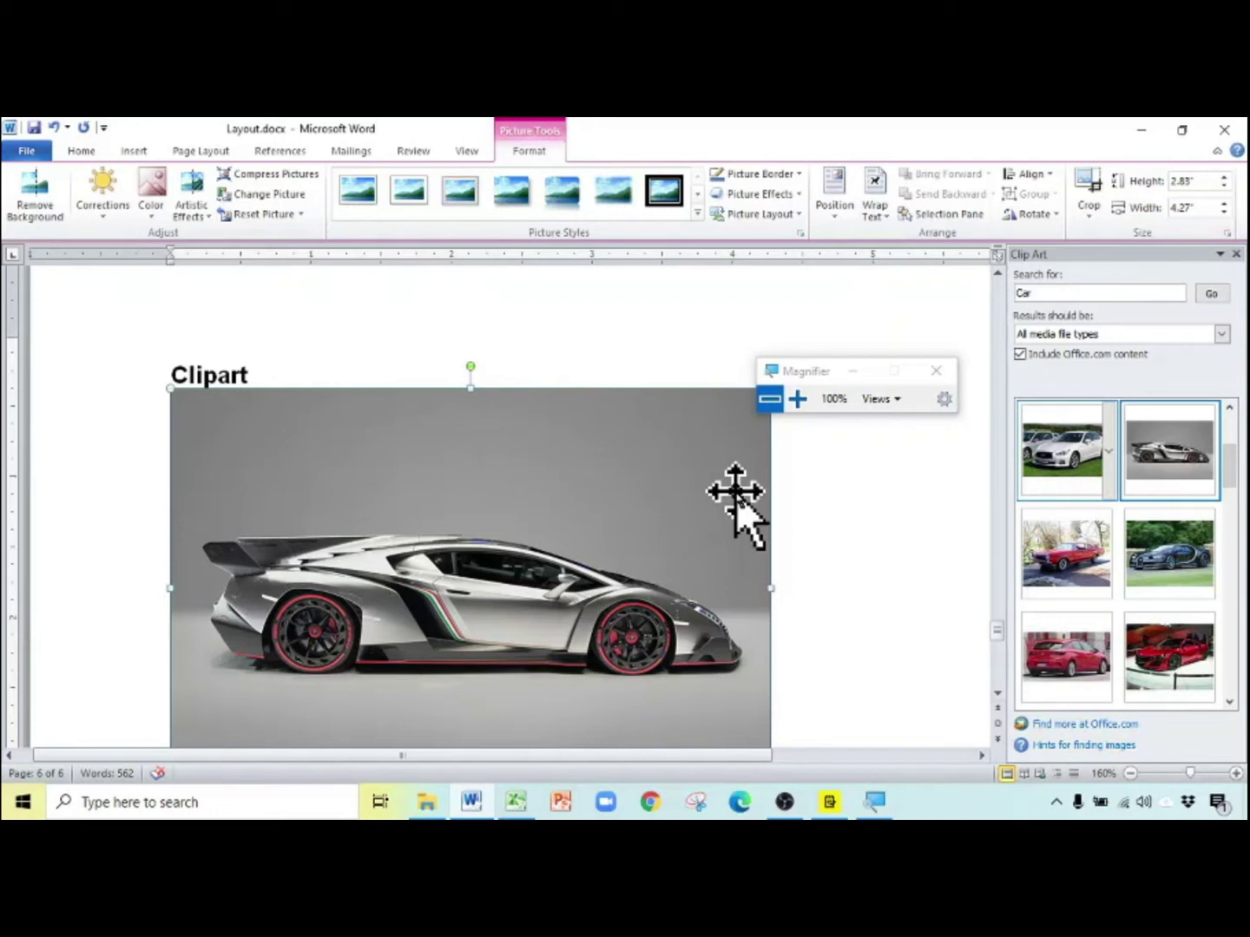
click(631, 523)
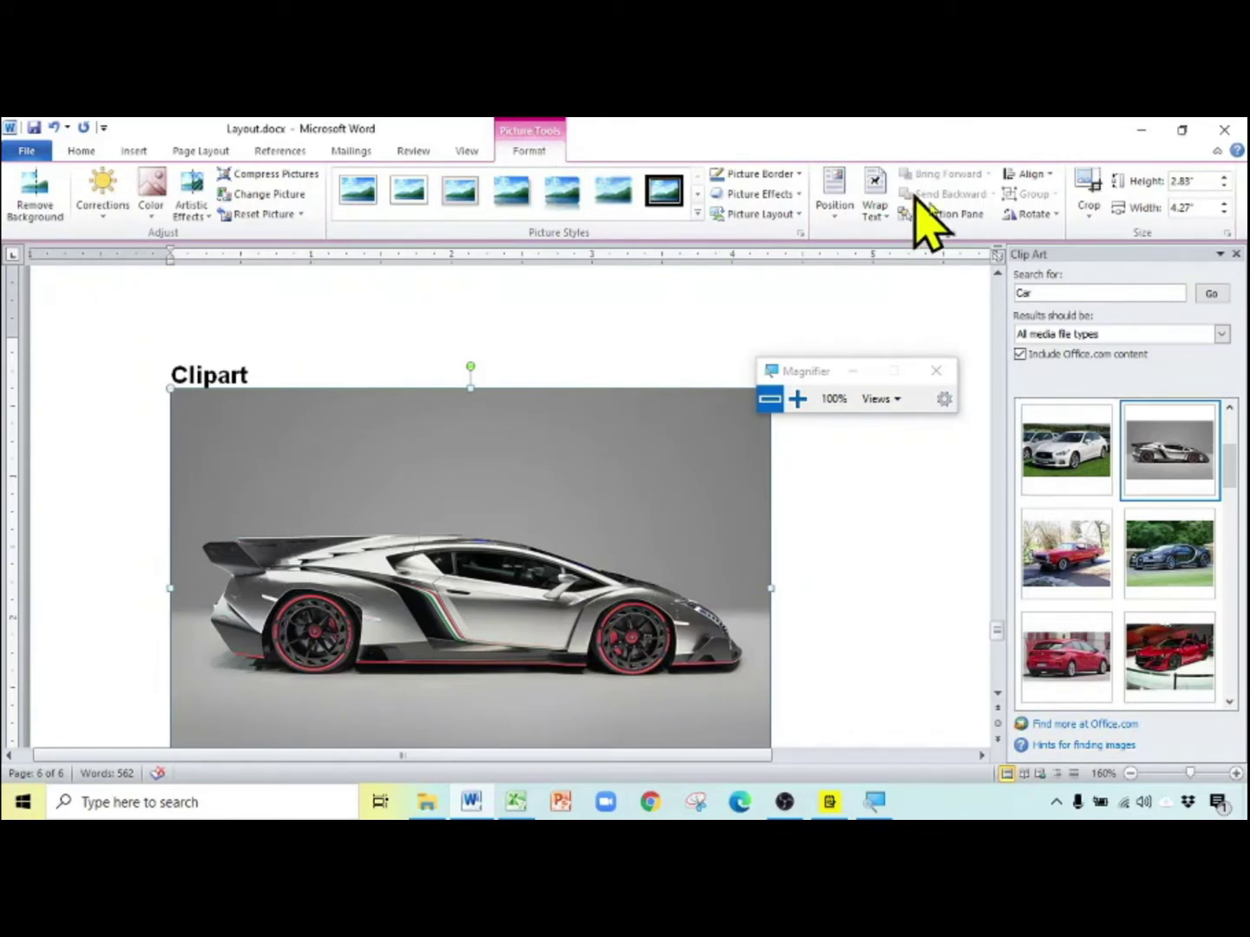
click(874, 214)
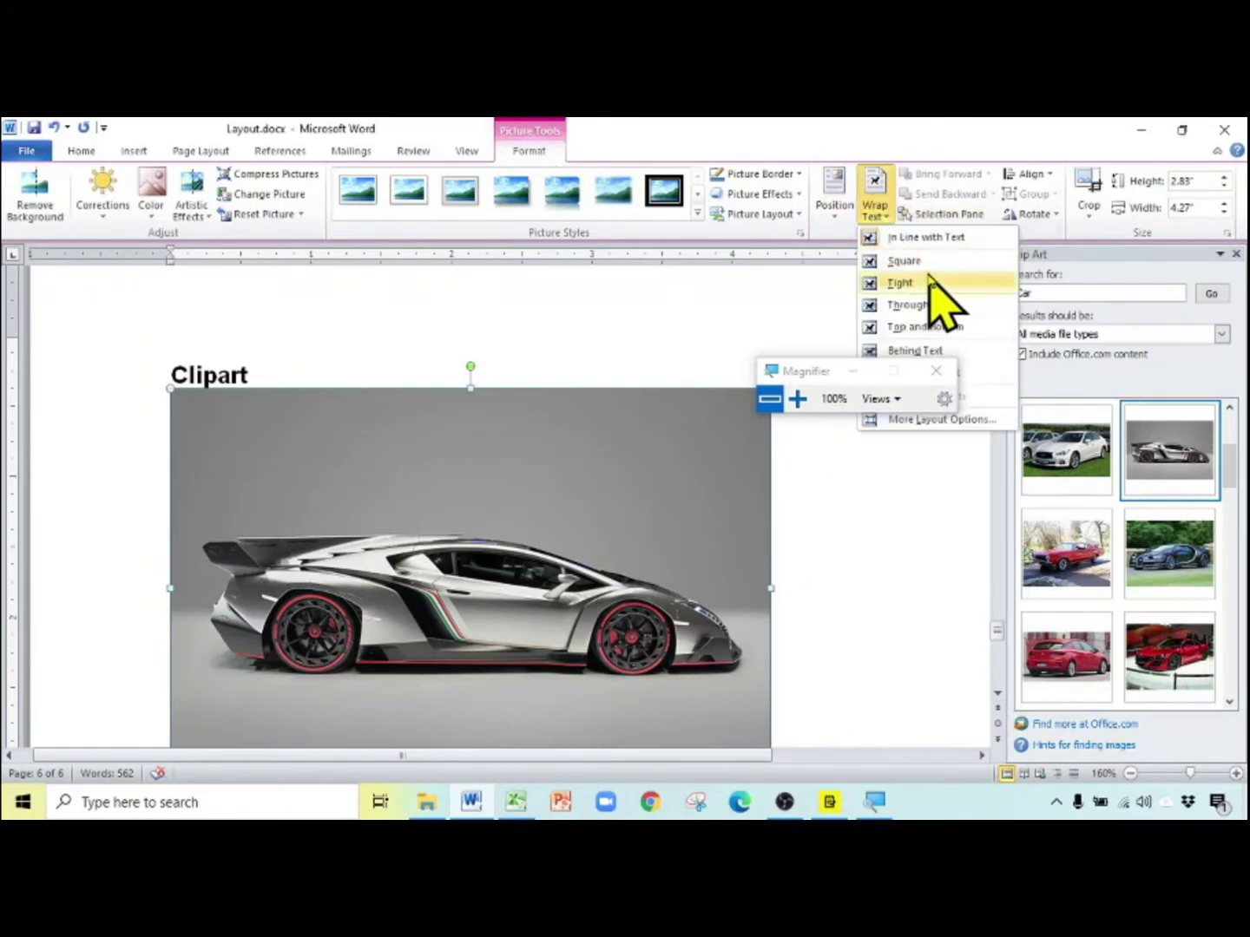
click(904, 261)
Reduce the car picture's height to 1.83" with its width scaled in proportion
click(1183, 181)
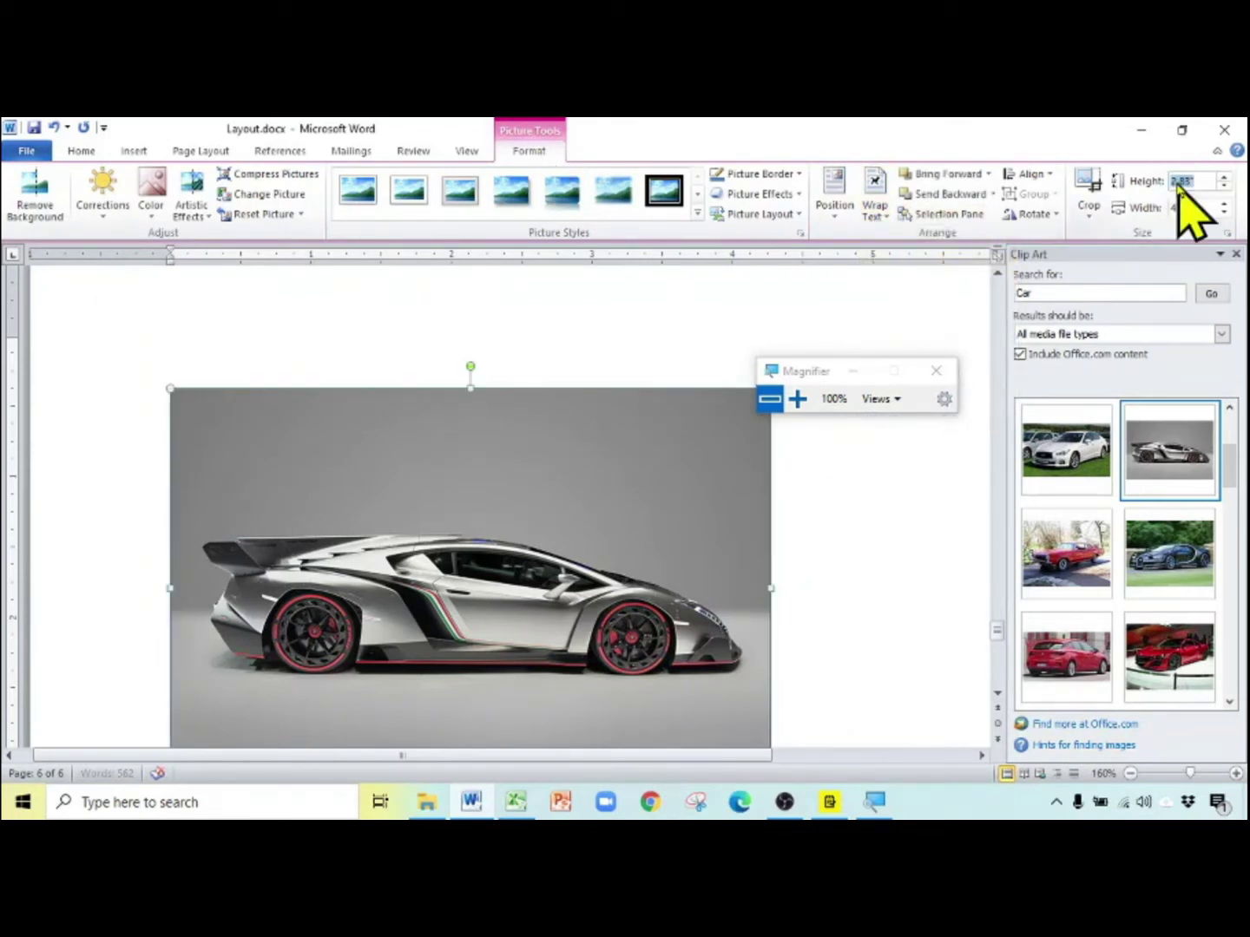
click(1182, 183)
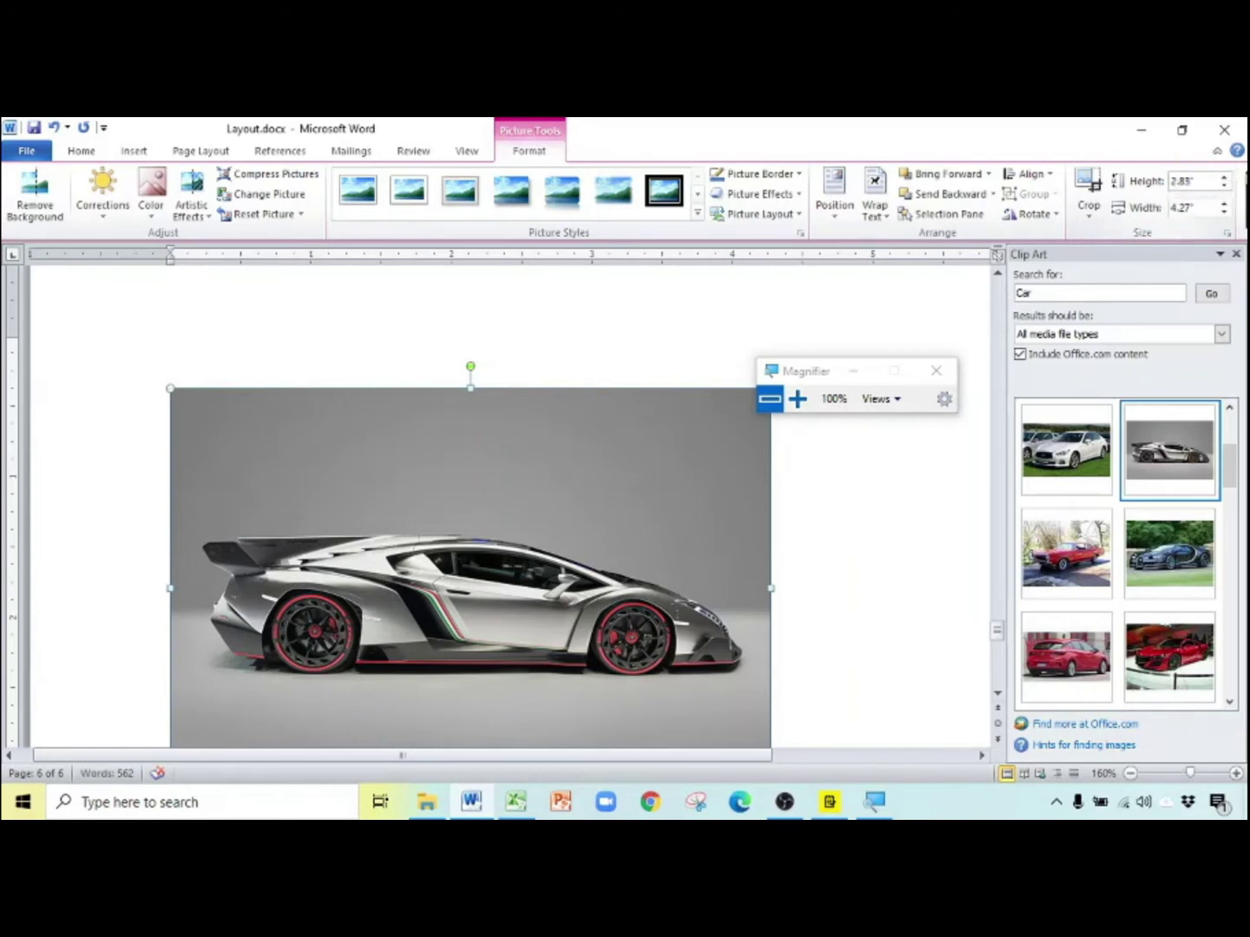
key(Return)
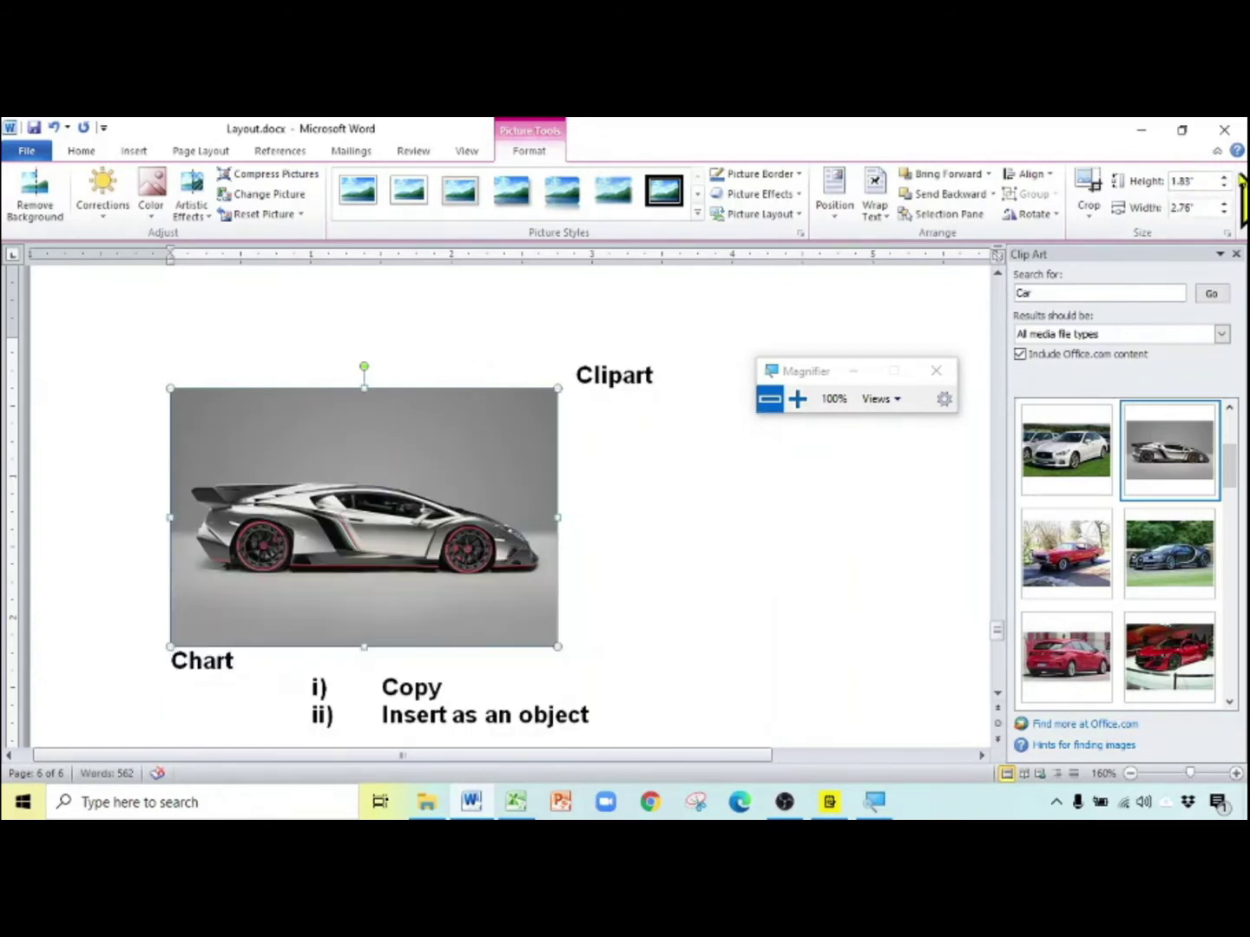
Crop the empty background above and below the car, leaving the picture about 0.92" high
click(1089, 189)
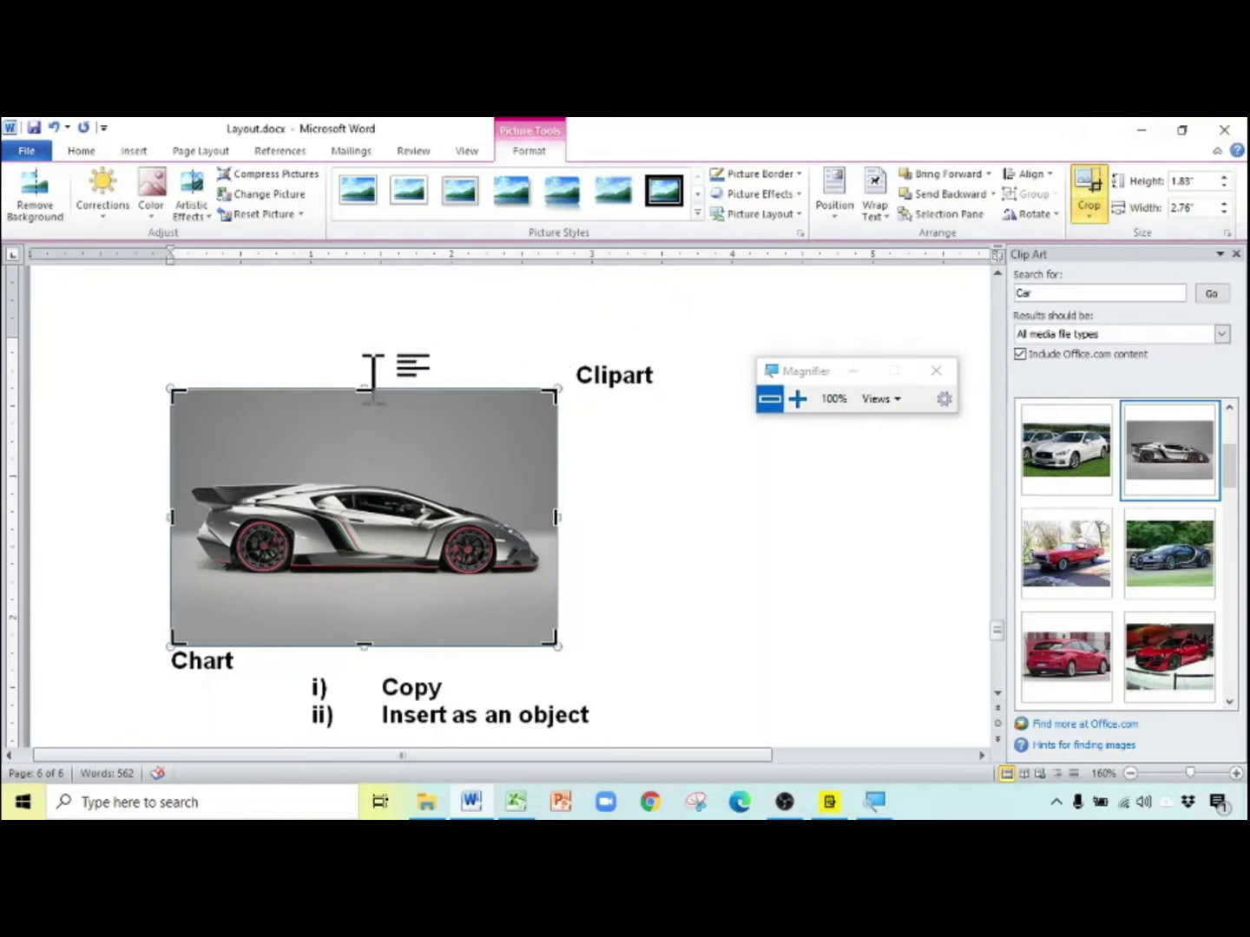
drag(363, 387, 358, 460)
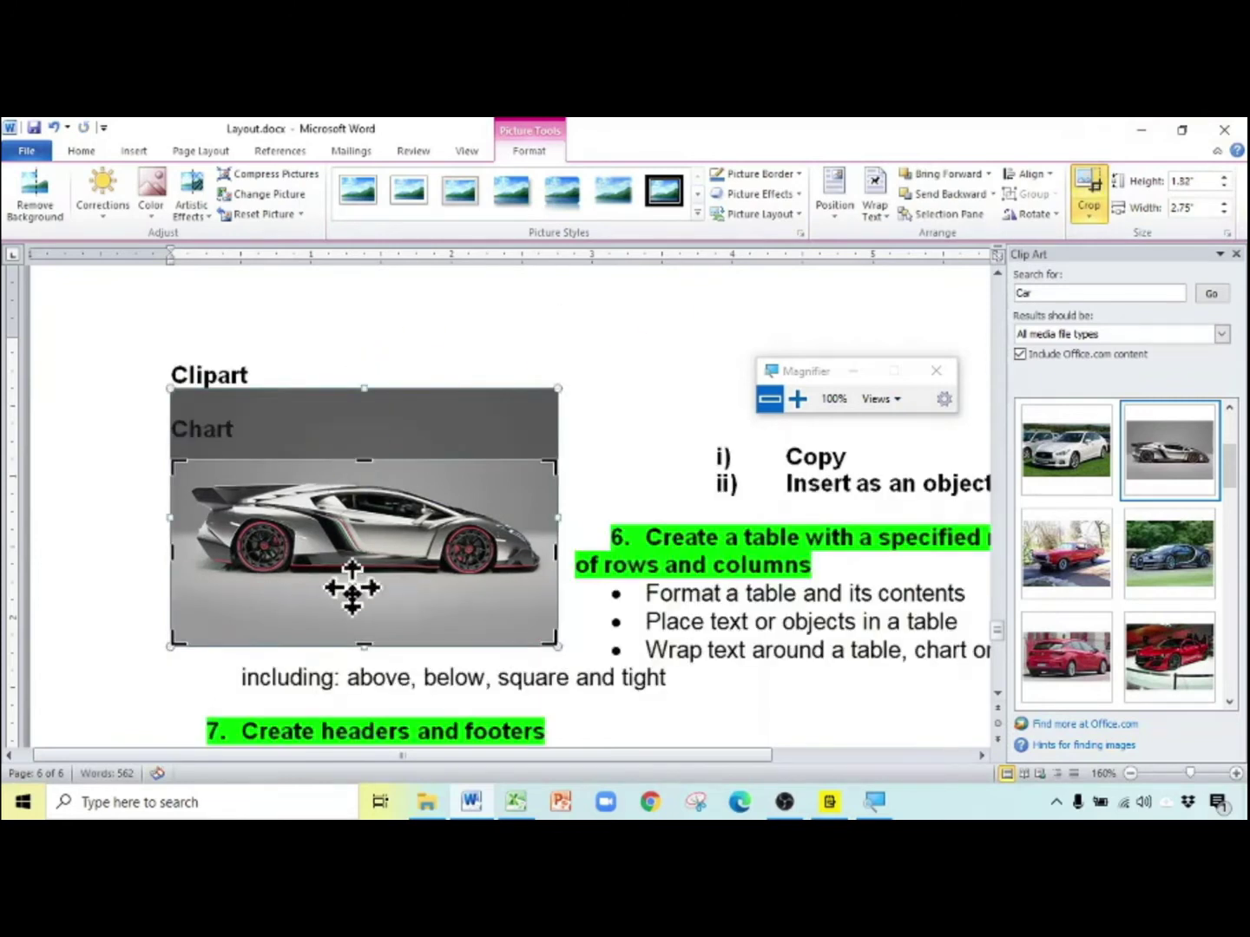
drag(362, 649, 374, 588)
click(636, 447)
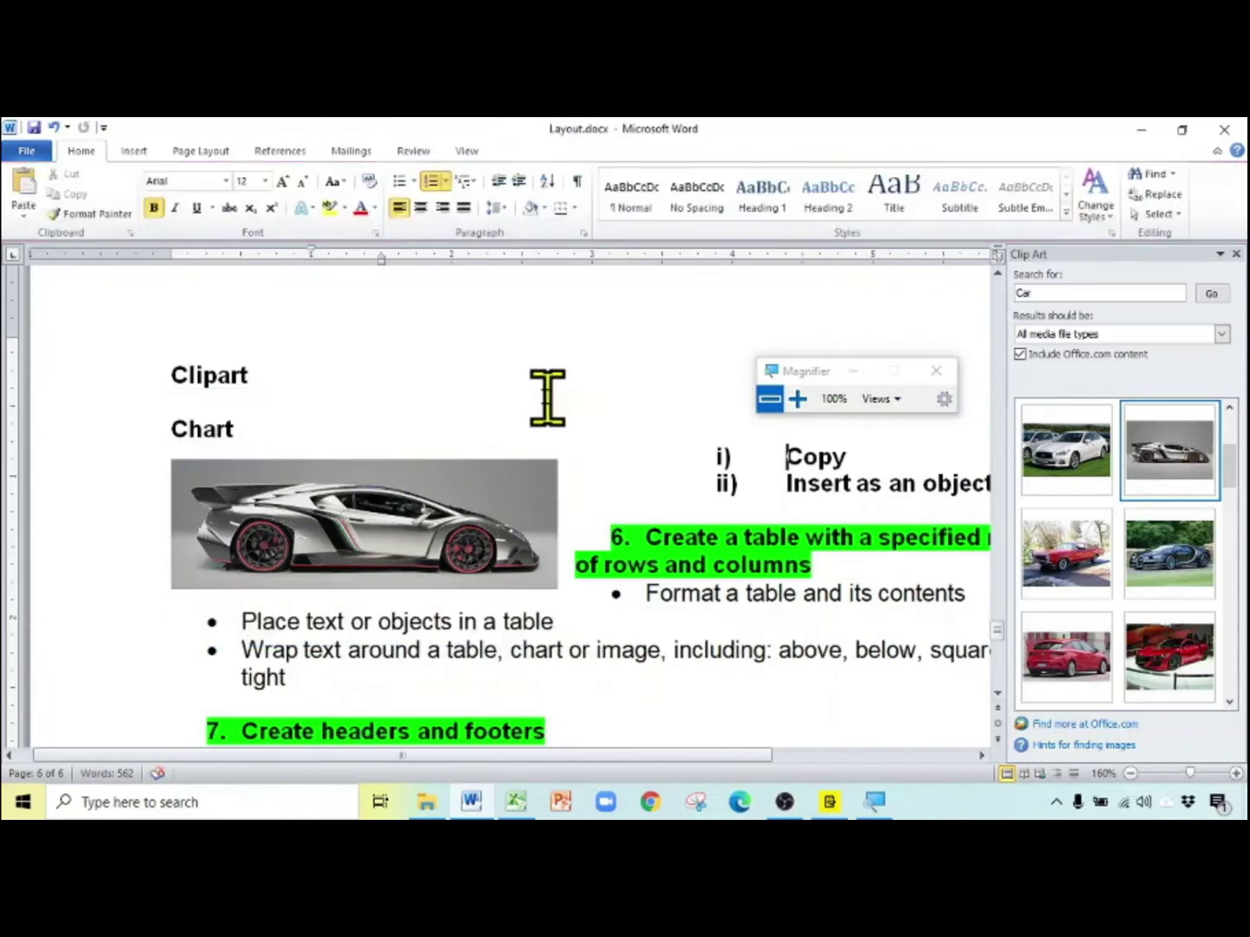
Place the car picture between the Clipart and Chart headings with spacing above Chart, and close the Magnifier and the clip art search
drag(468, 491, 505, 425)
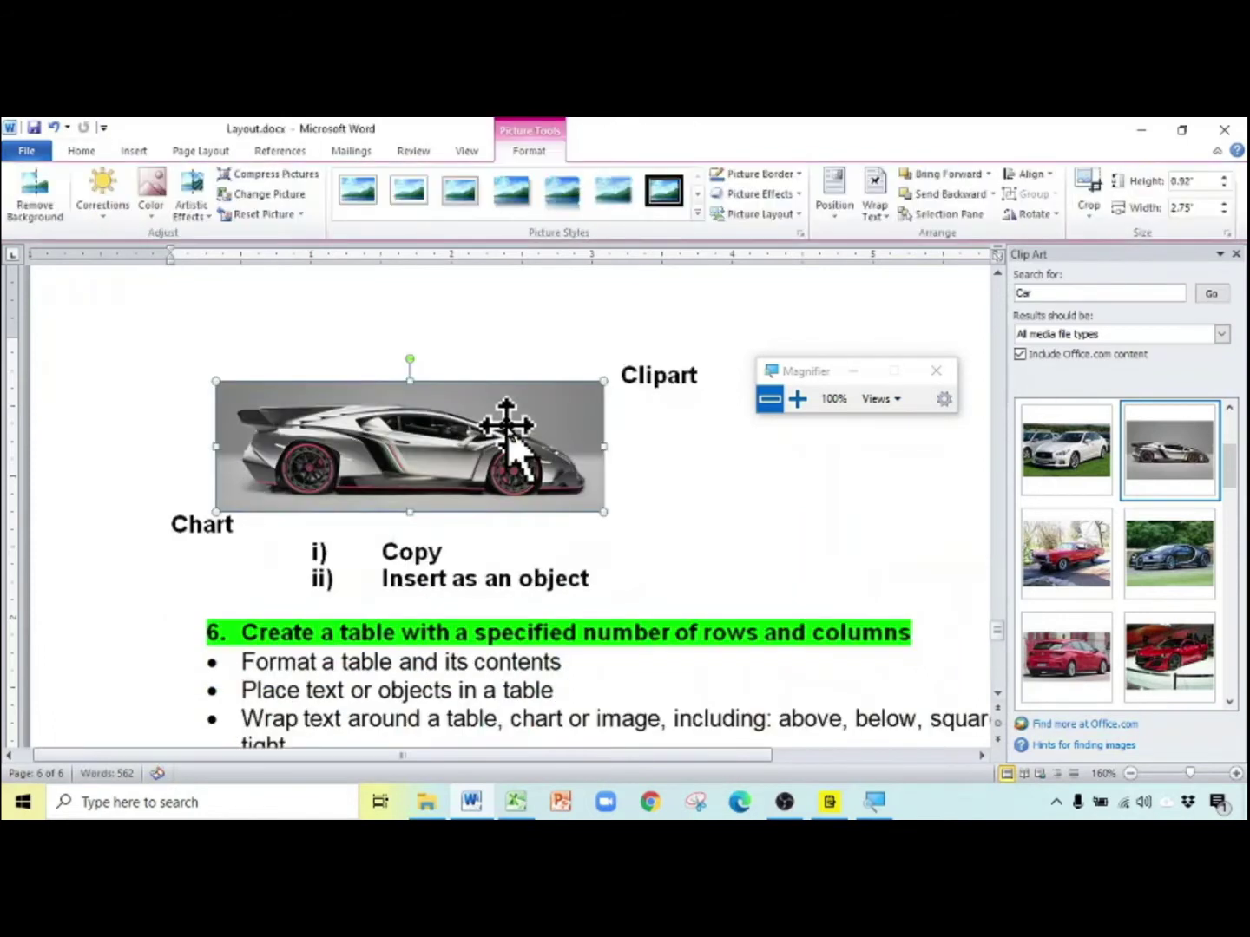
click(159, 521)
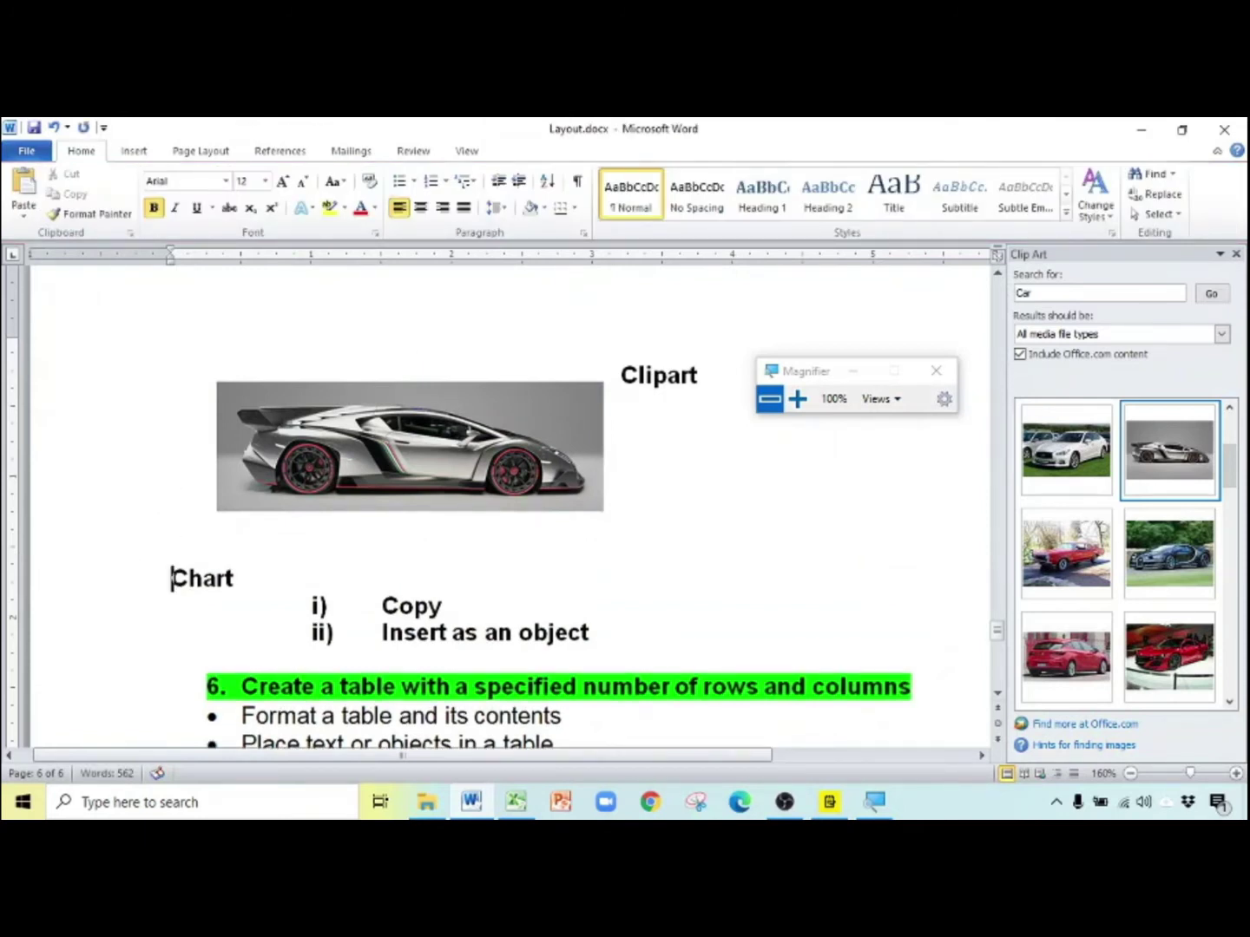
drag(251, 409, 279, 476)
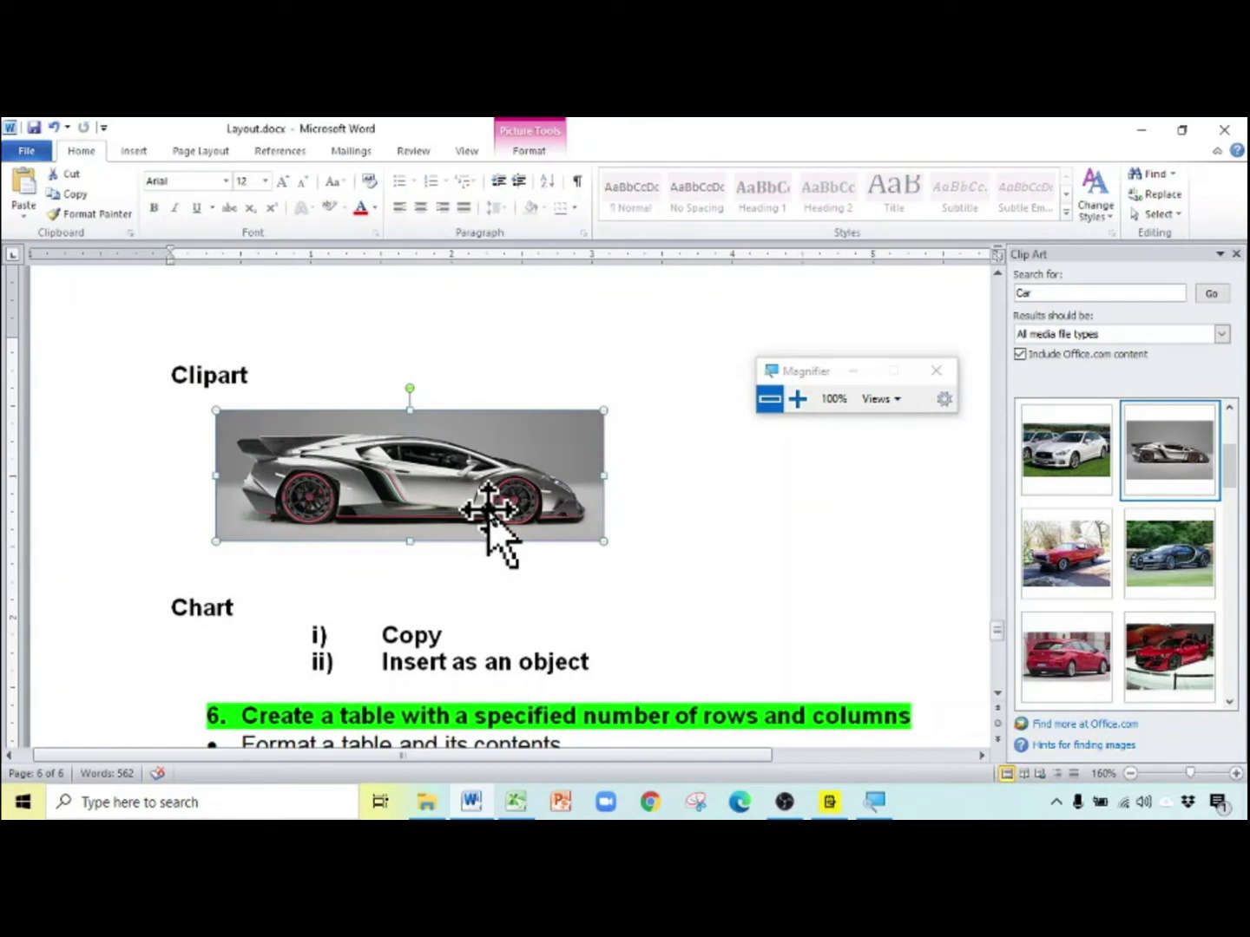
click(935, 370)
click(1235, 254)
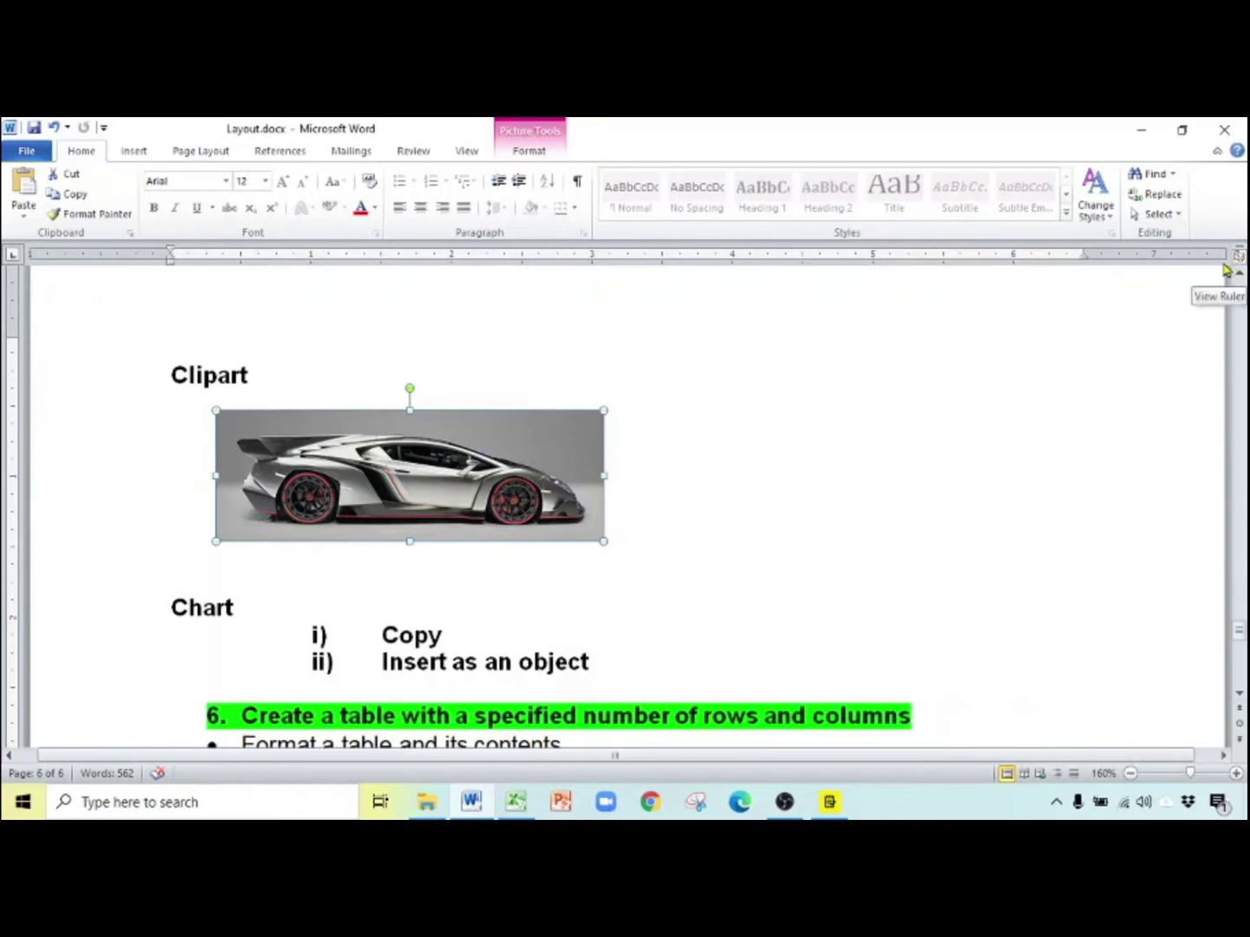
Add a blank line below the "Insert as an object" item of the Chart list
drag(174, 607, 259, 622)
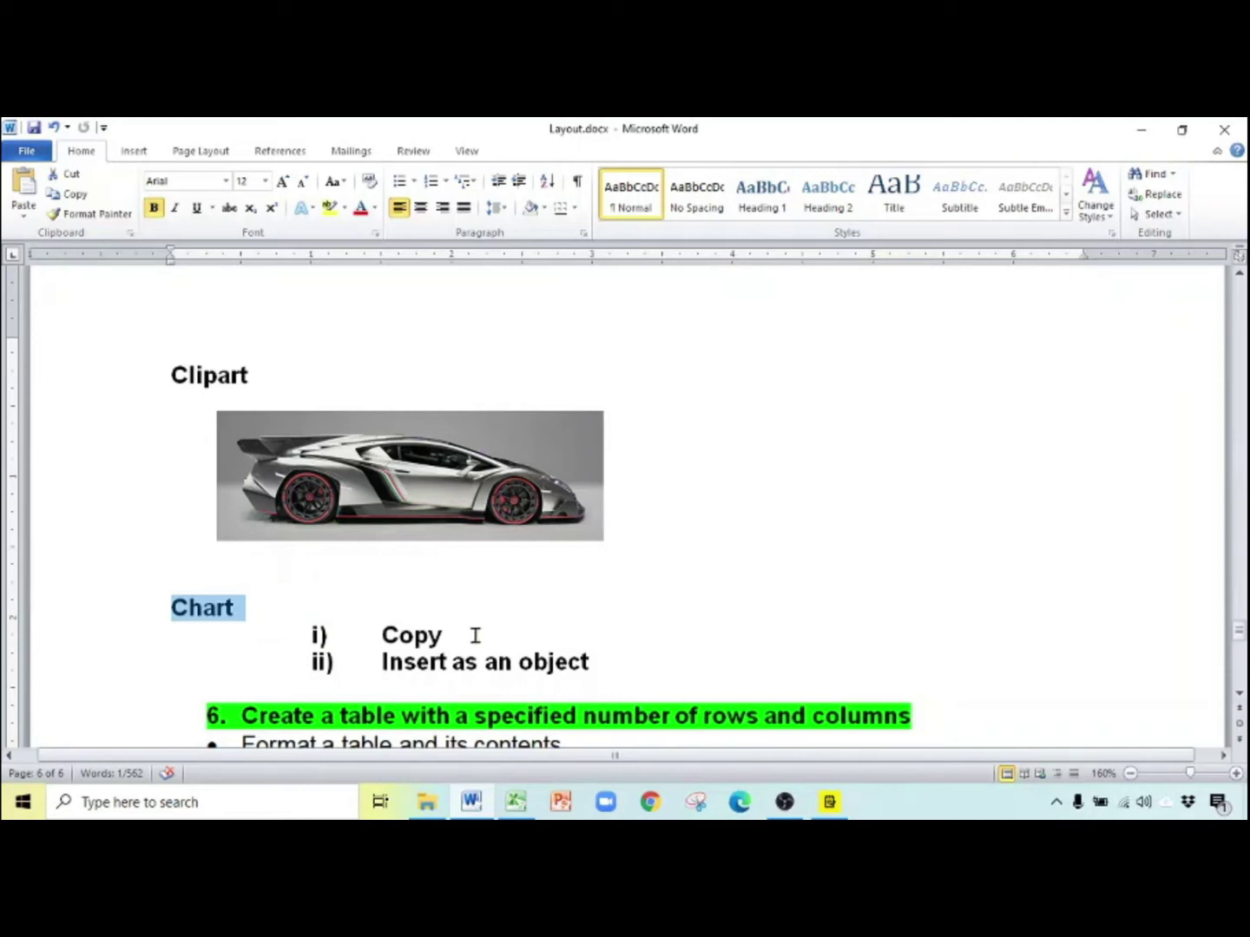
click(351, 694)
key(Return)
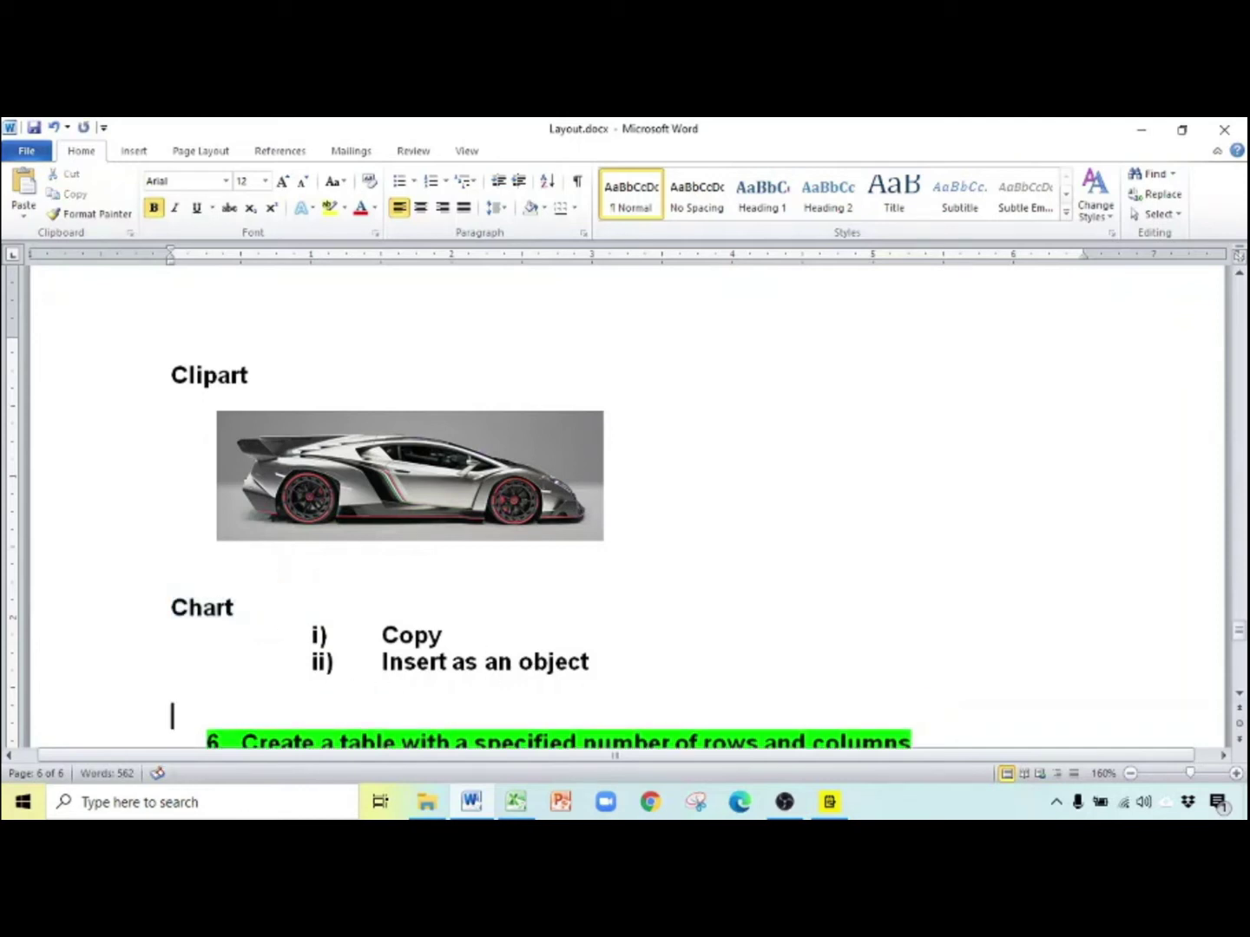
Switch to Excel and copy the Student Graph chart from Sheet1 of Excel Sample WS.xlsx
click(515, 803)
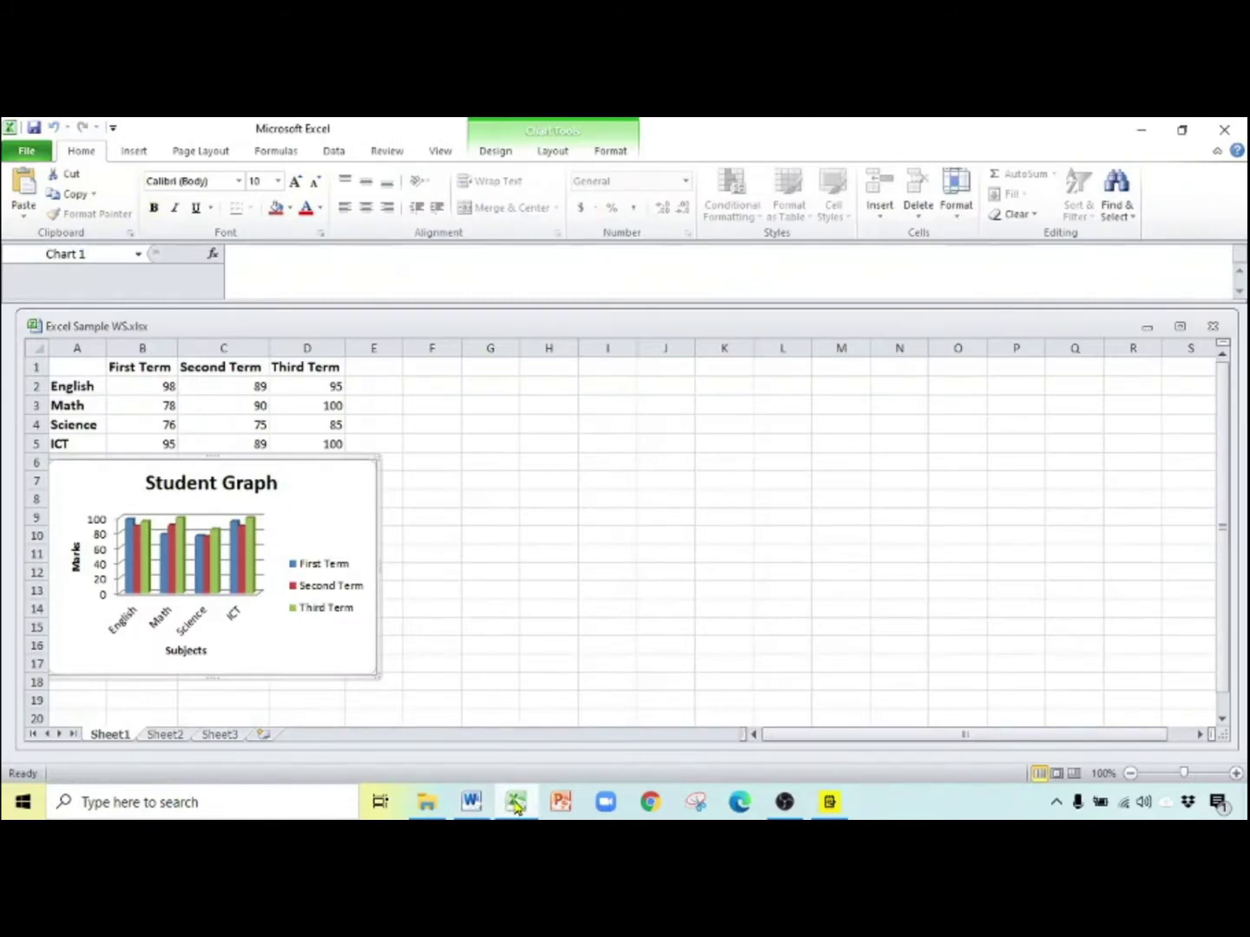
right_click(342, 524)
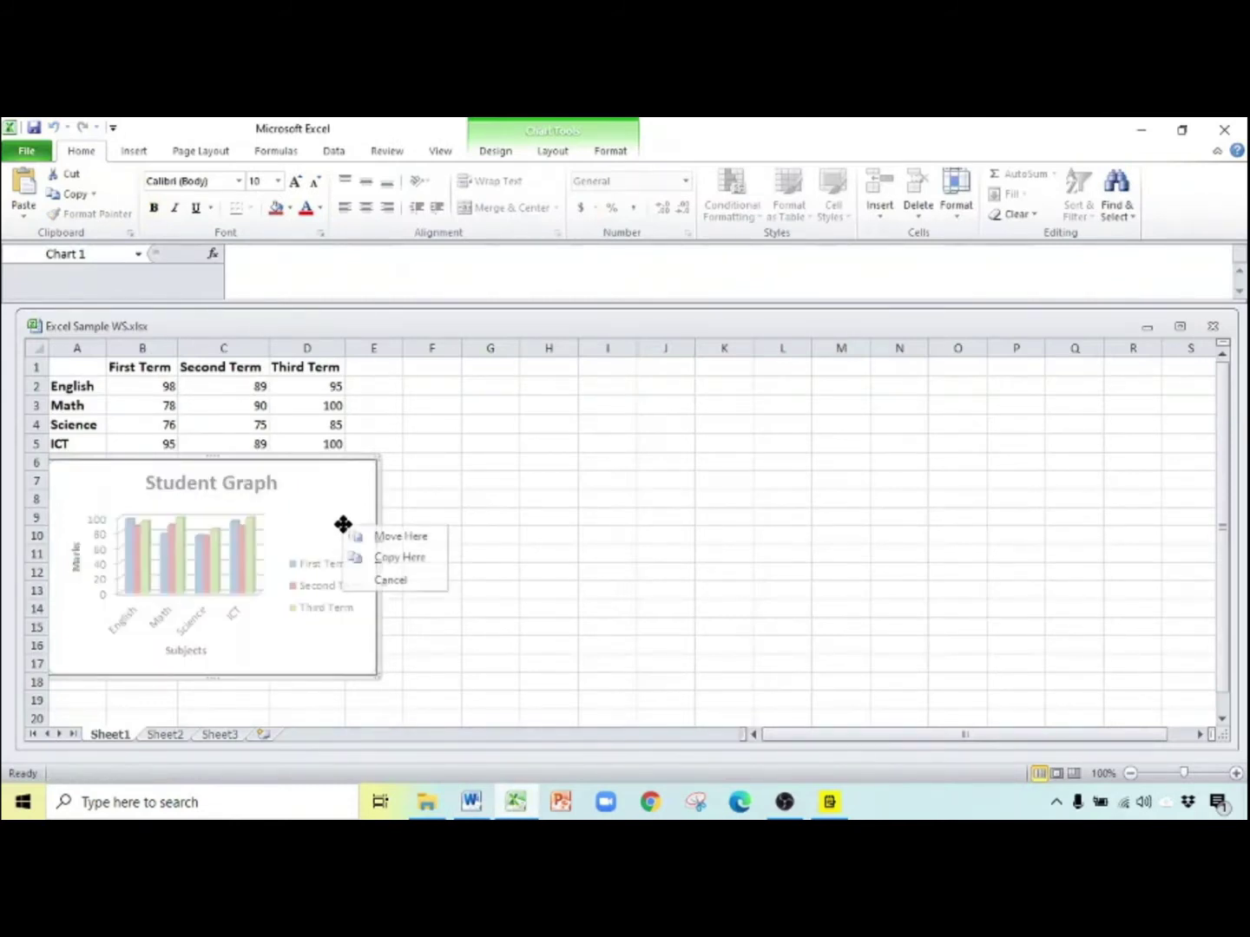
click(468, 500)
click(321, 492)
right_click(321, 496)
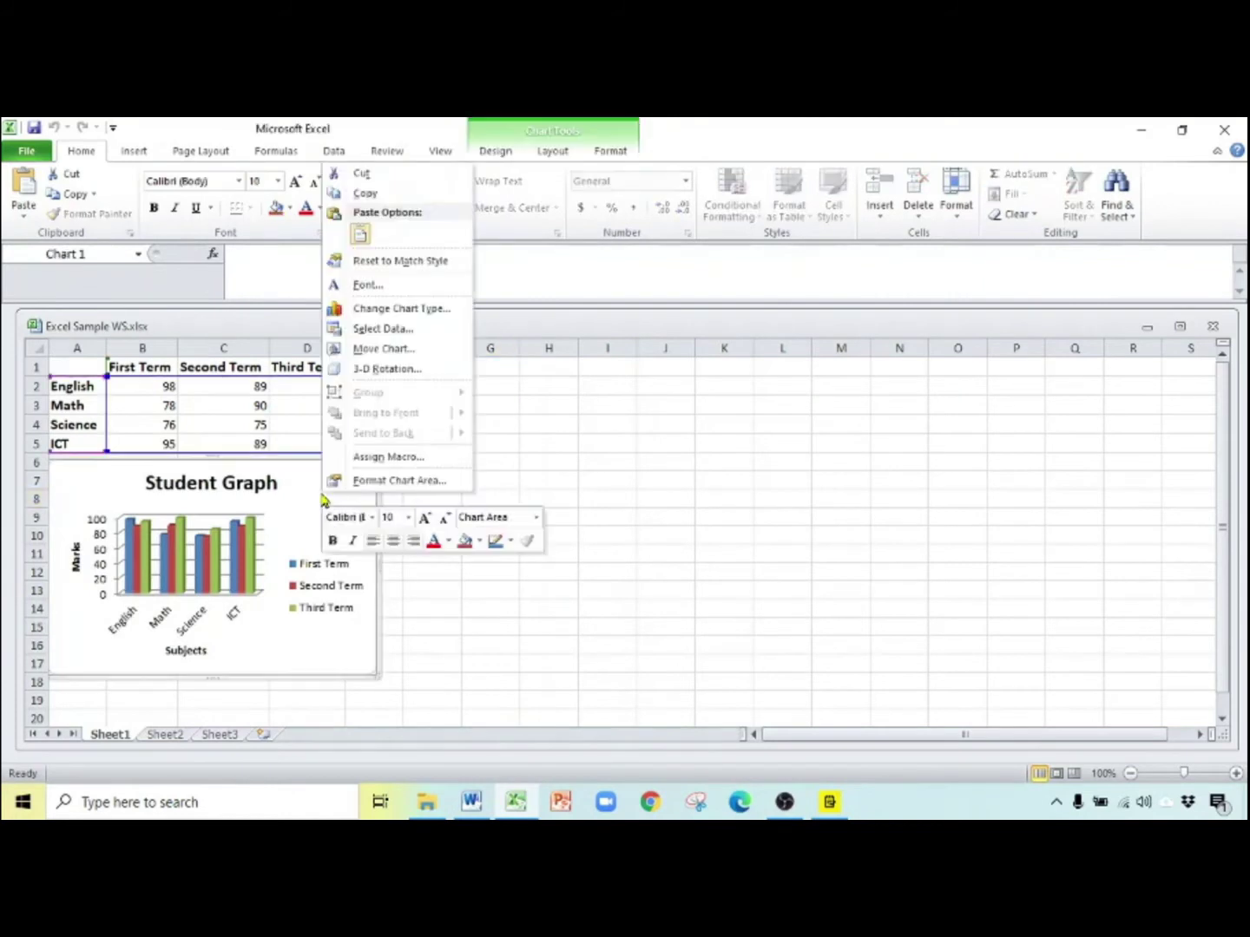
click(383, 194)
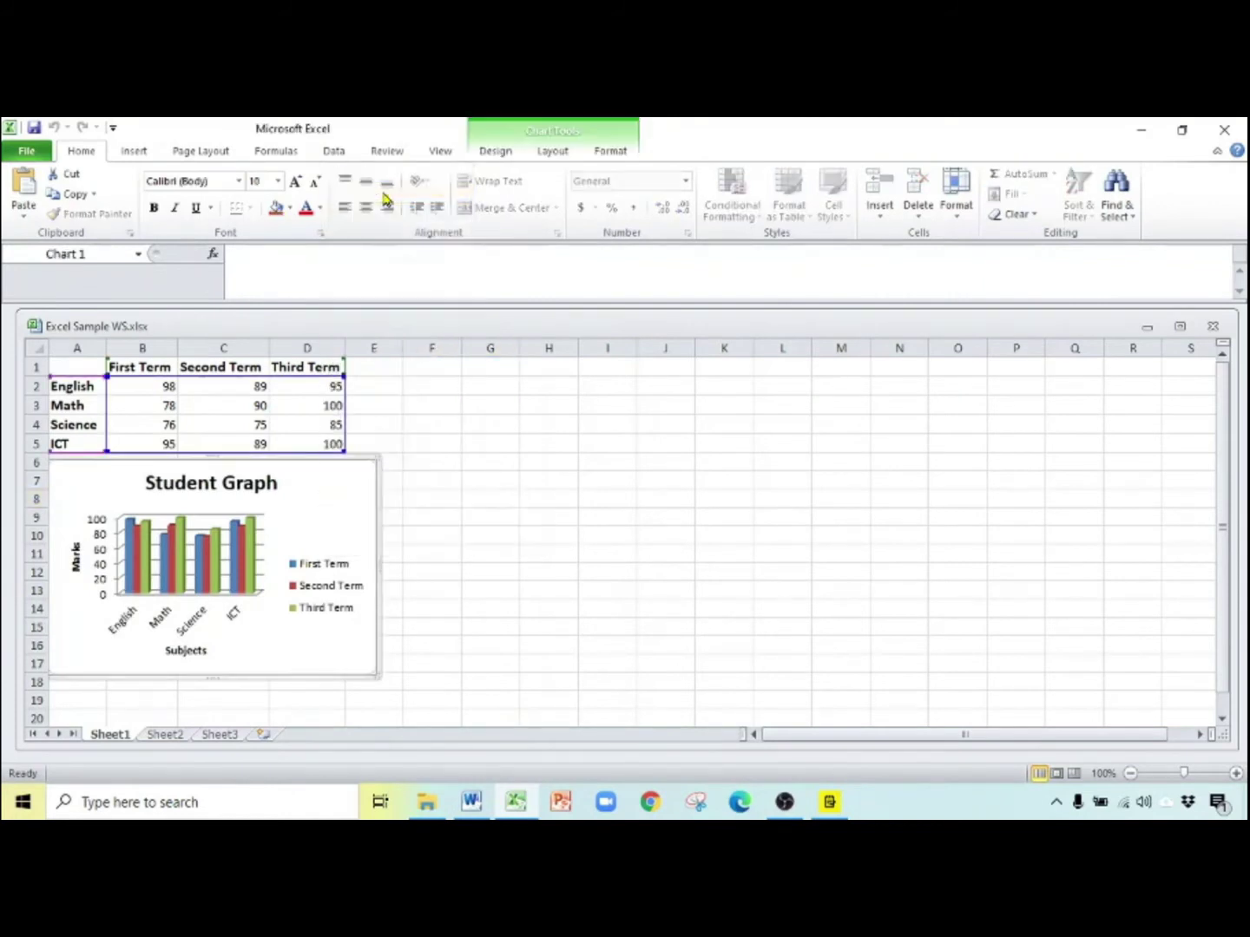
Return to Layout.docx in Word and paste the copied chart on the blank line below the Chart list
click(471, 802)
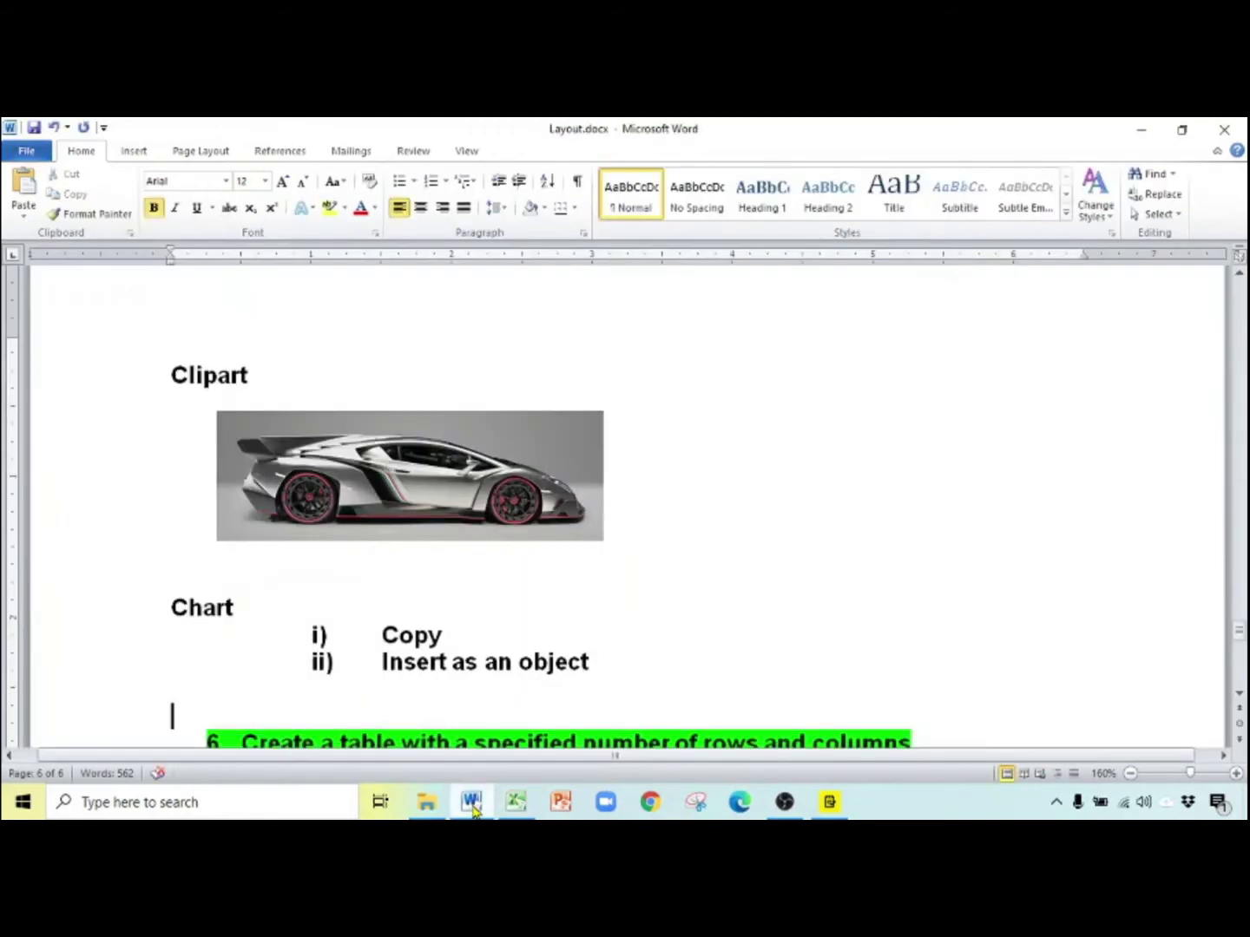
right_click(191, 720)
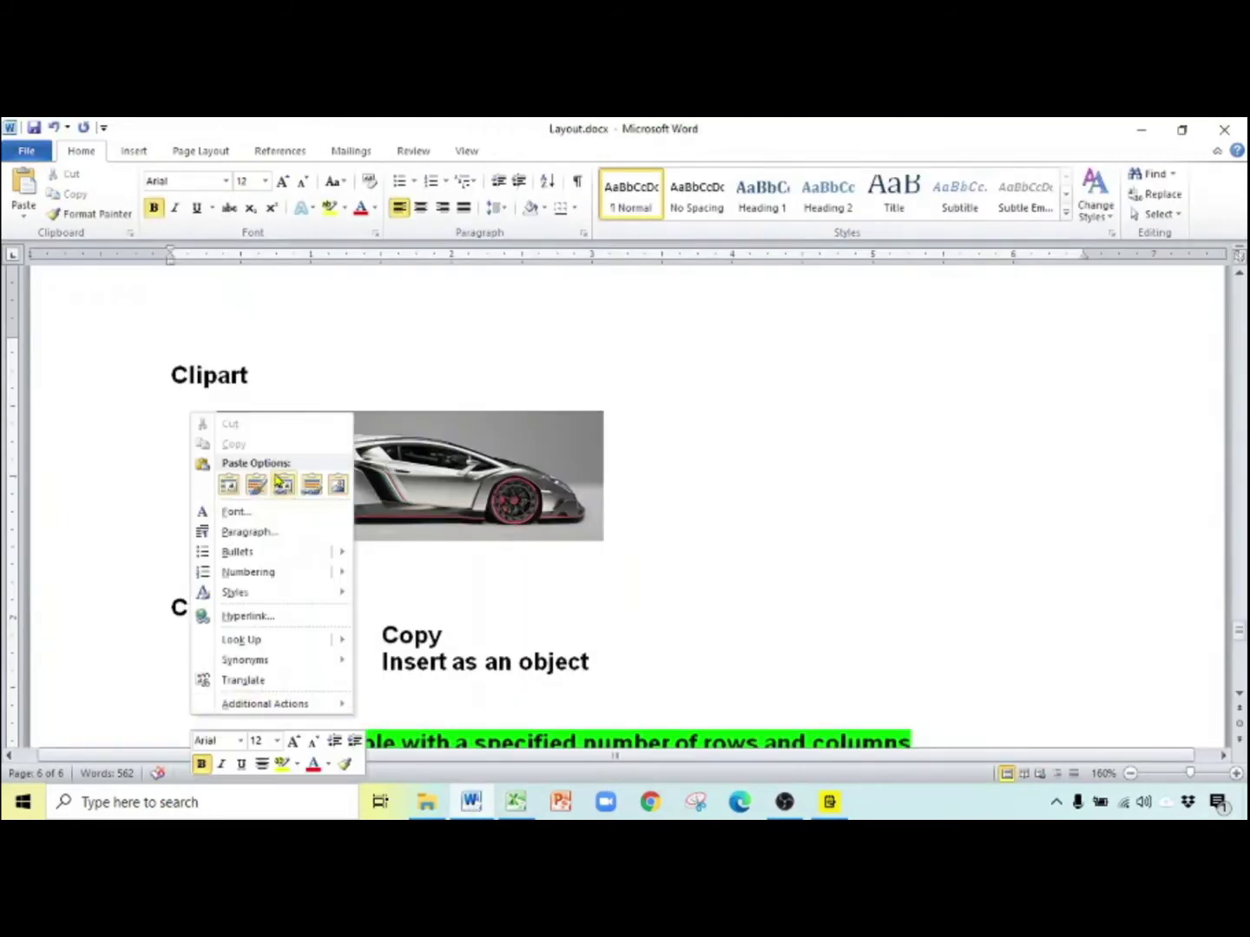
click(403, 694)
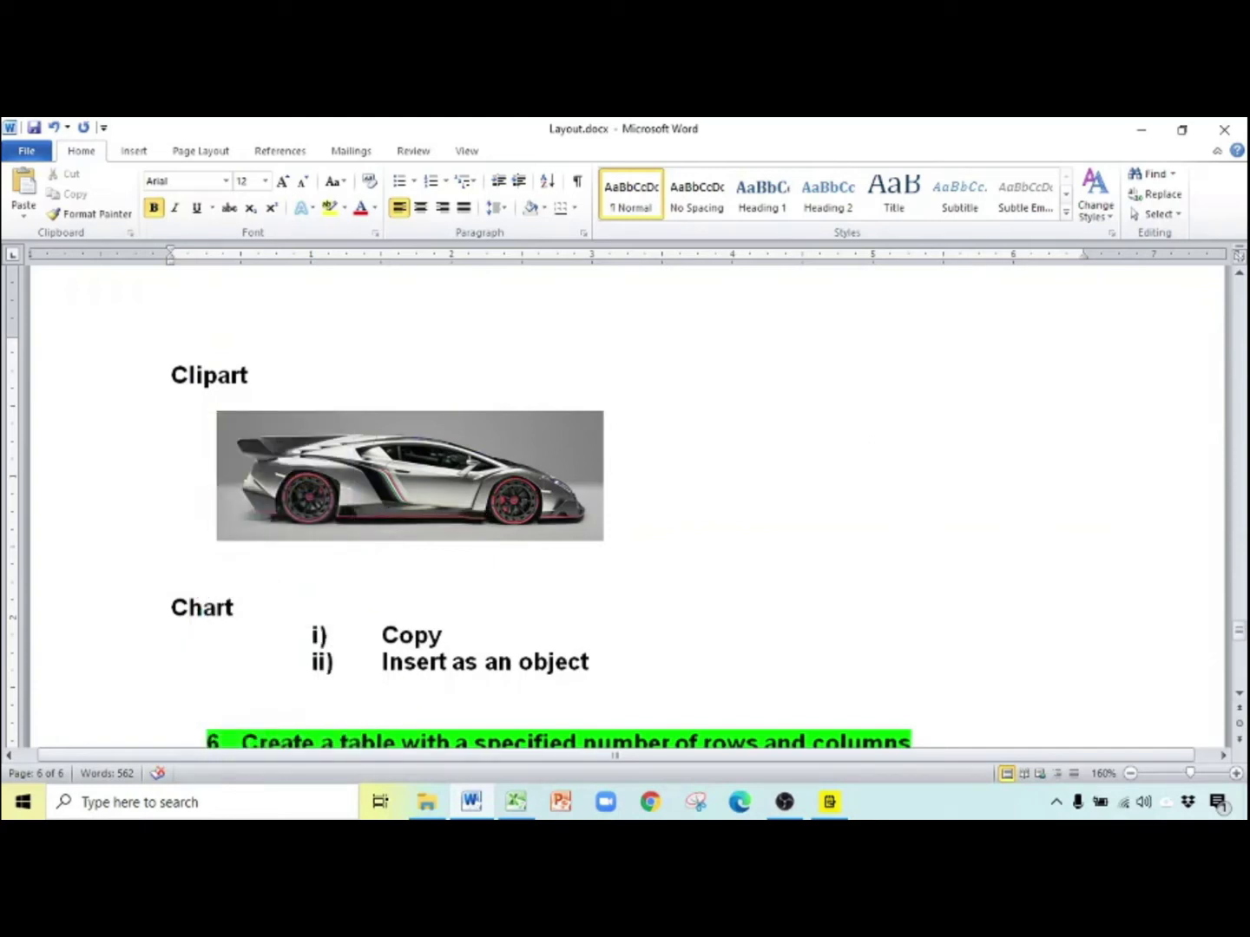
key(ctrl+v)
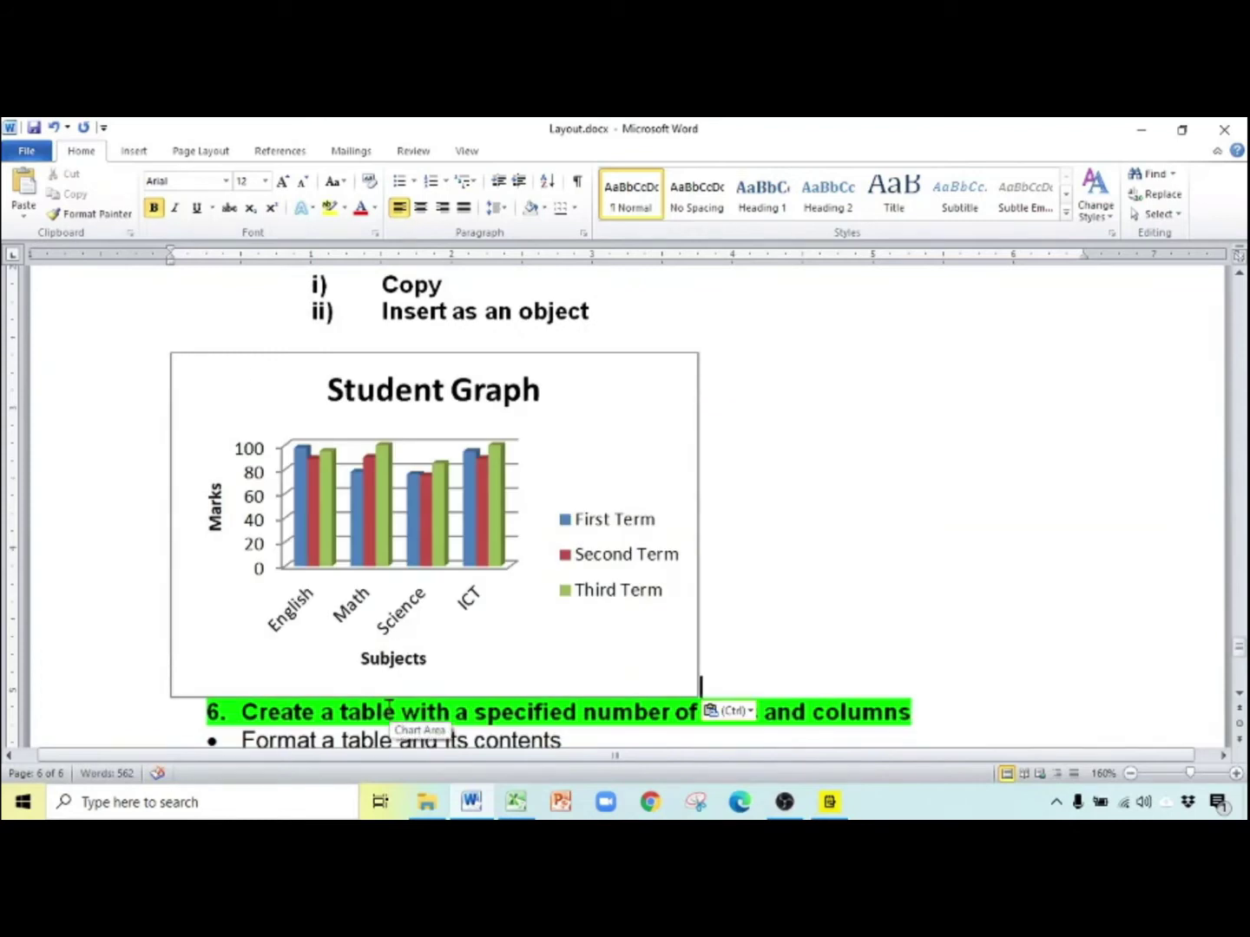
Resize the pasted Student Graph chart to about 2.19" high by 3.53" wide
click(573, 603)
click(657, 657)
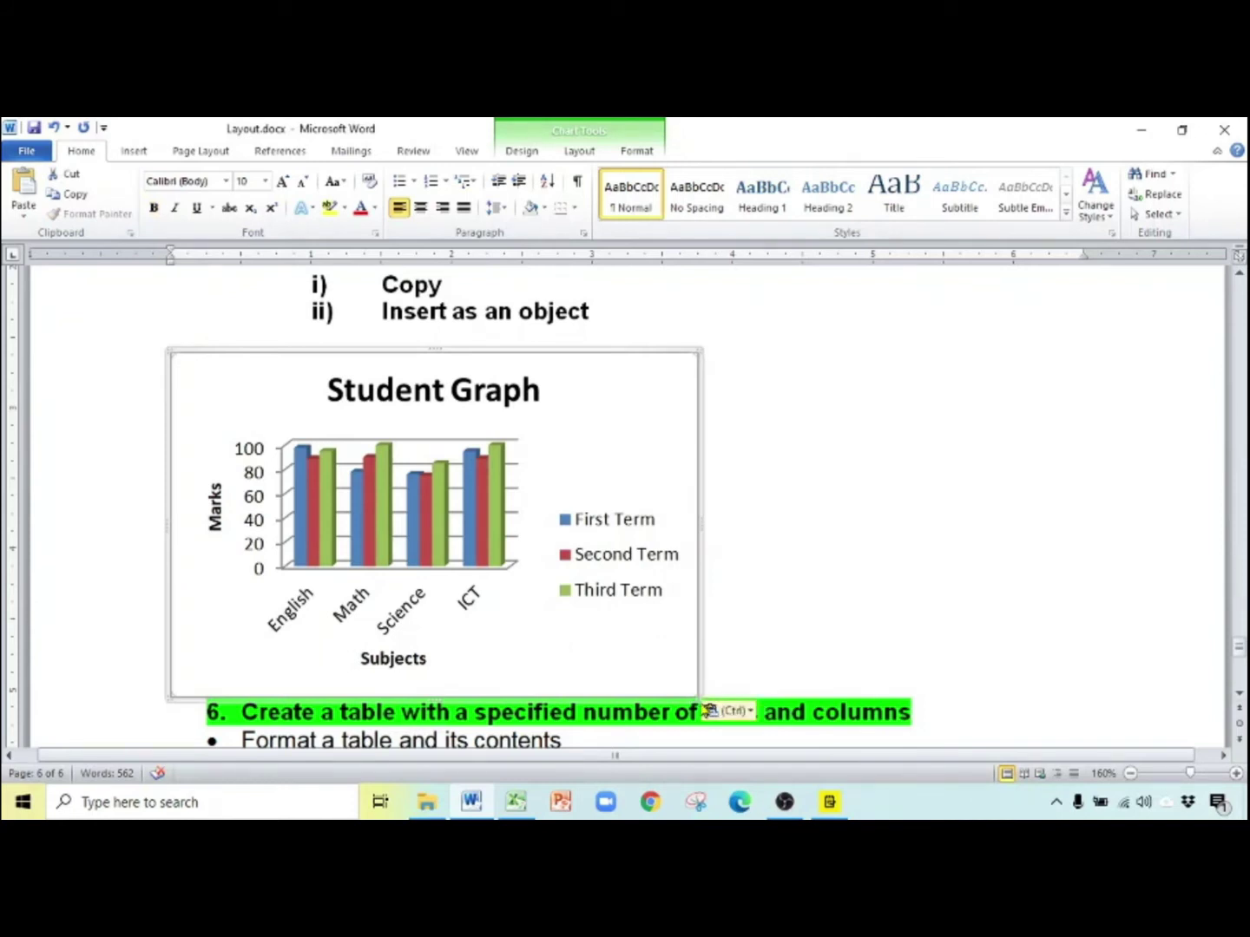
drag(697, 697, 604, 629)
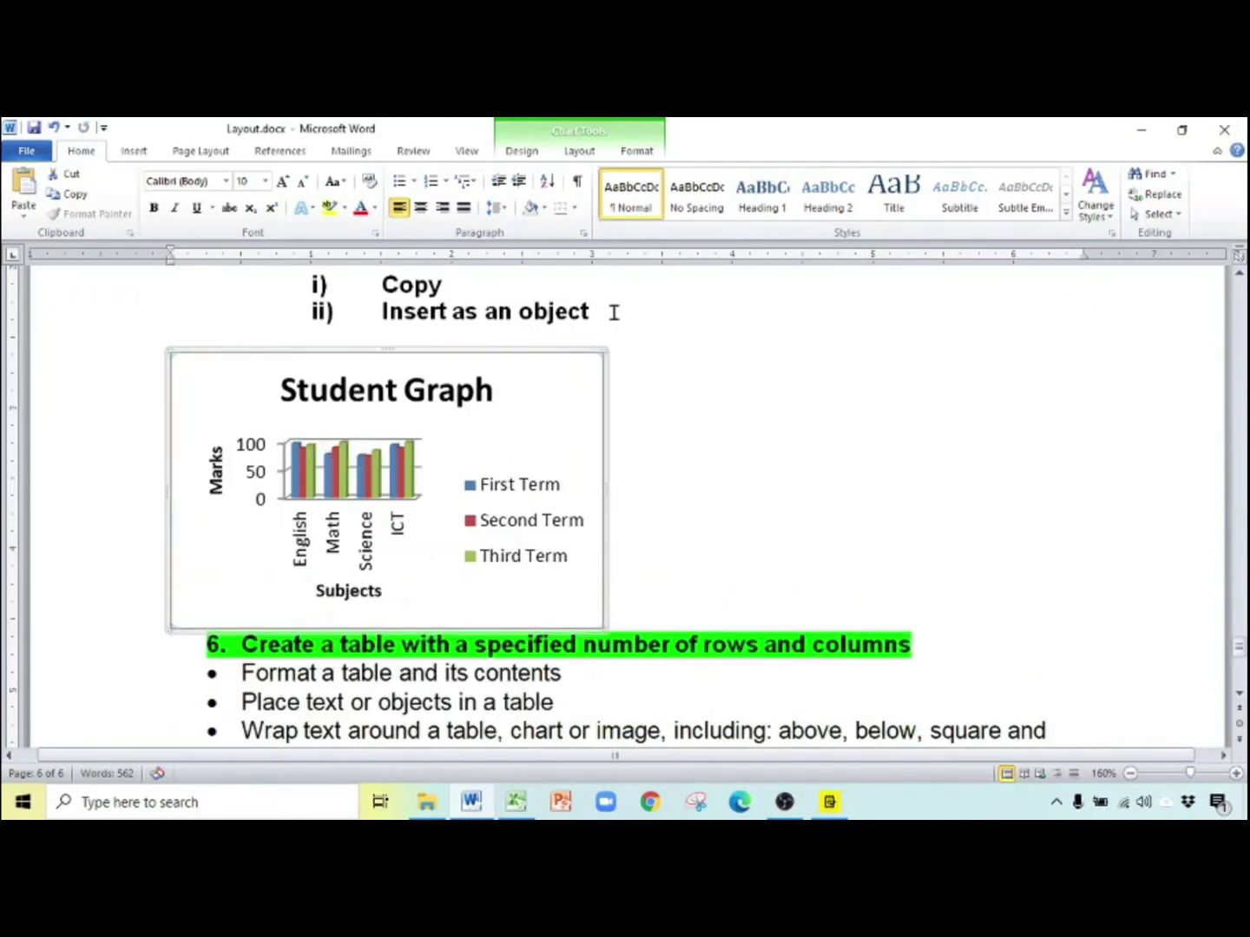
click(644, 152)
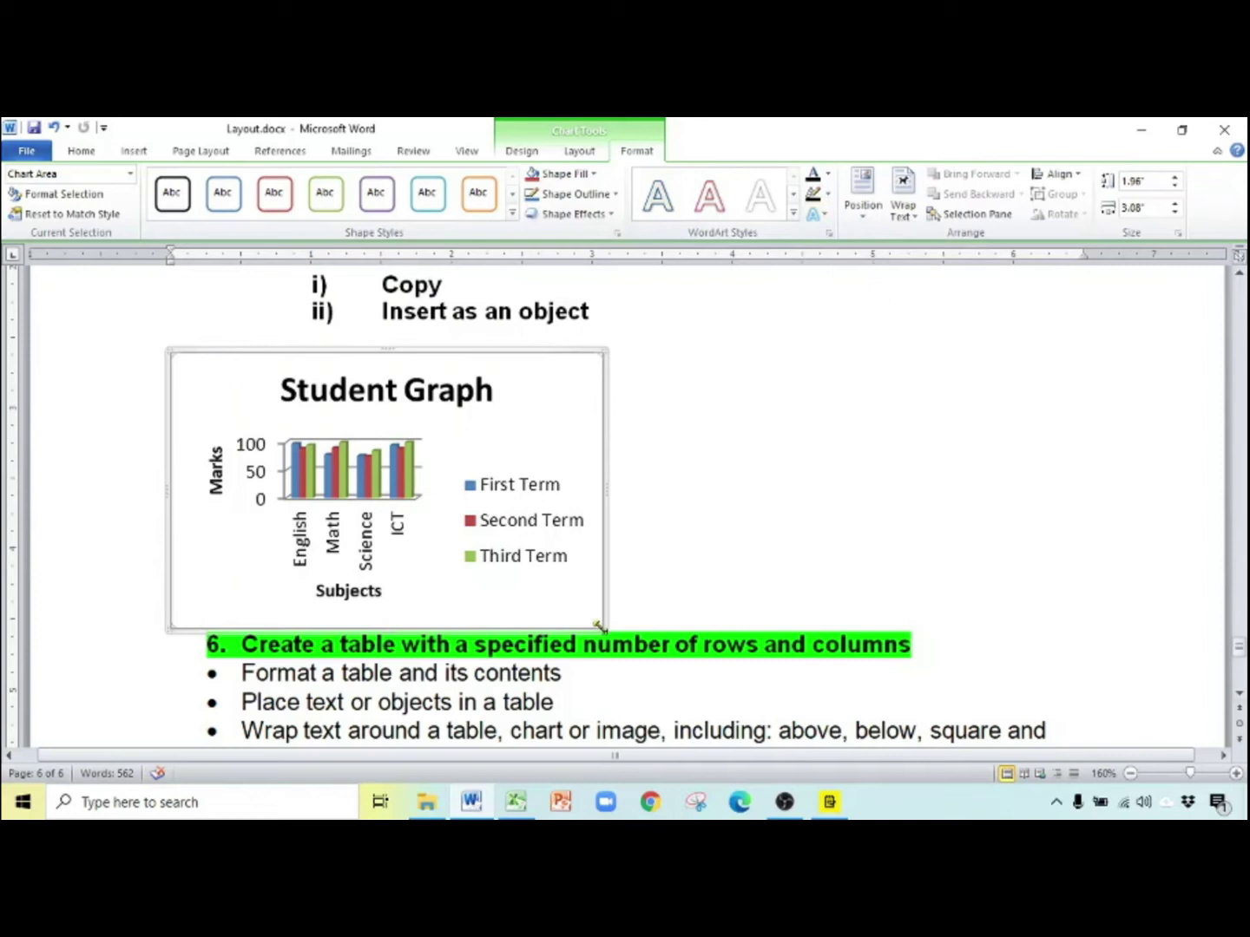
drag(603, 628, 666, 661)
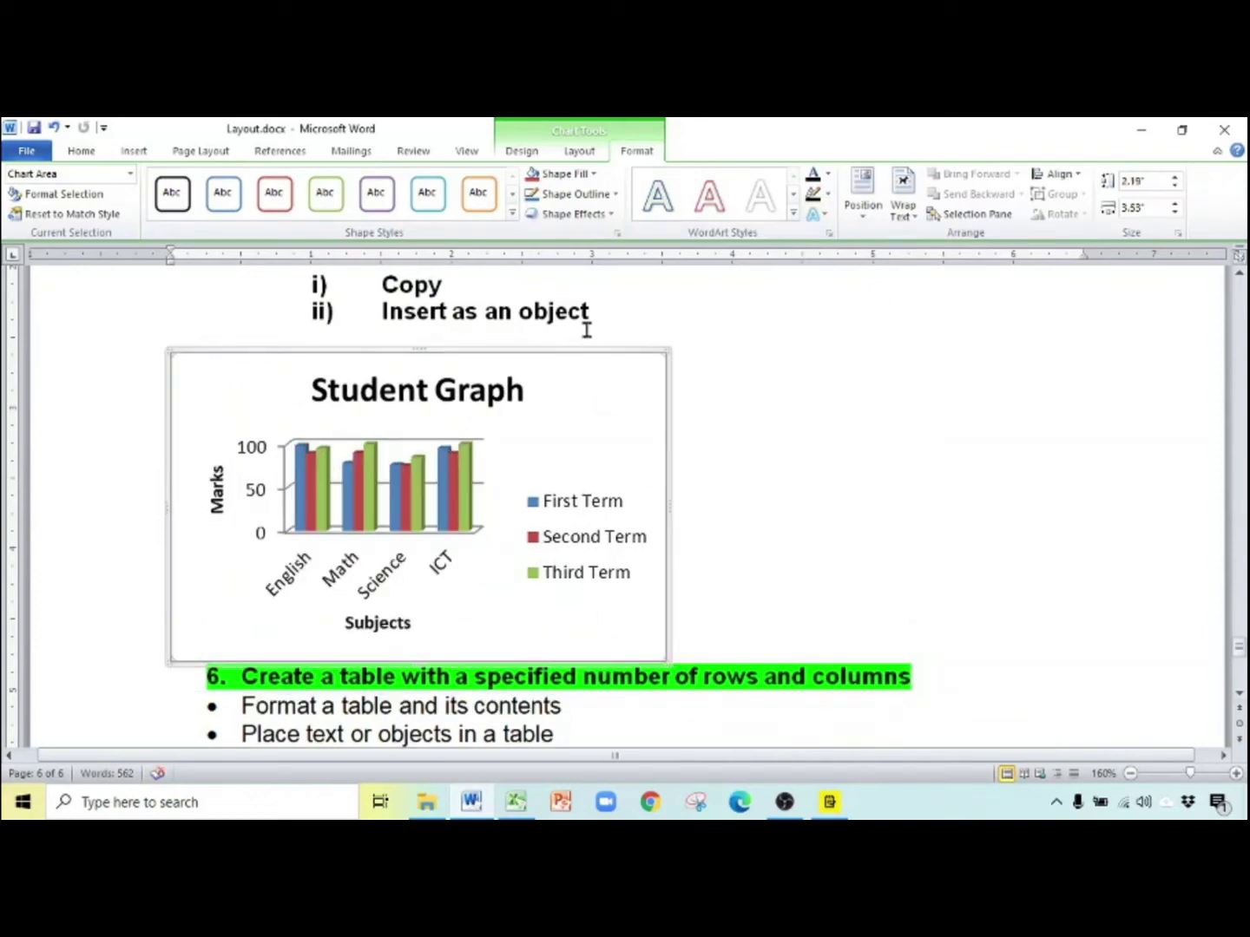
Add blank space between the Student Graph chart and the heading "Create a table with a specified number of rows and columns"
click(739, 637)
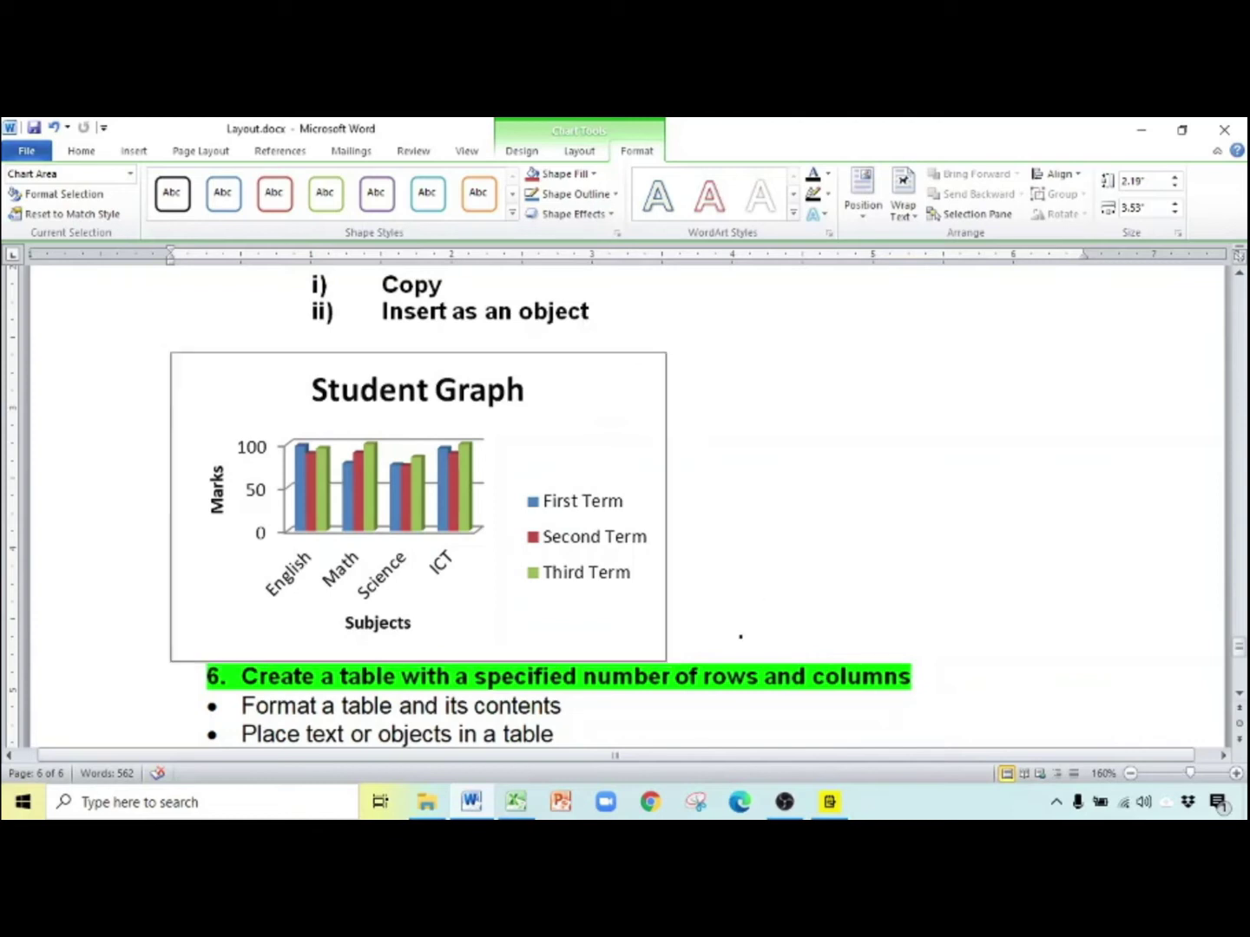
key(Return)
key(Return)
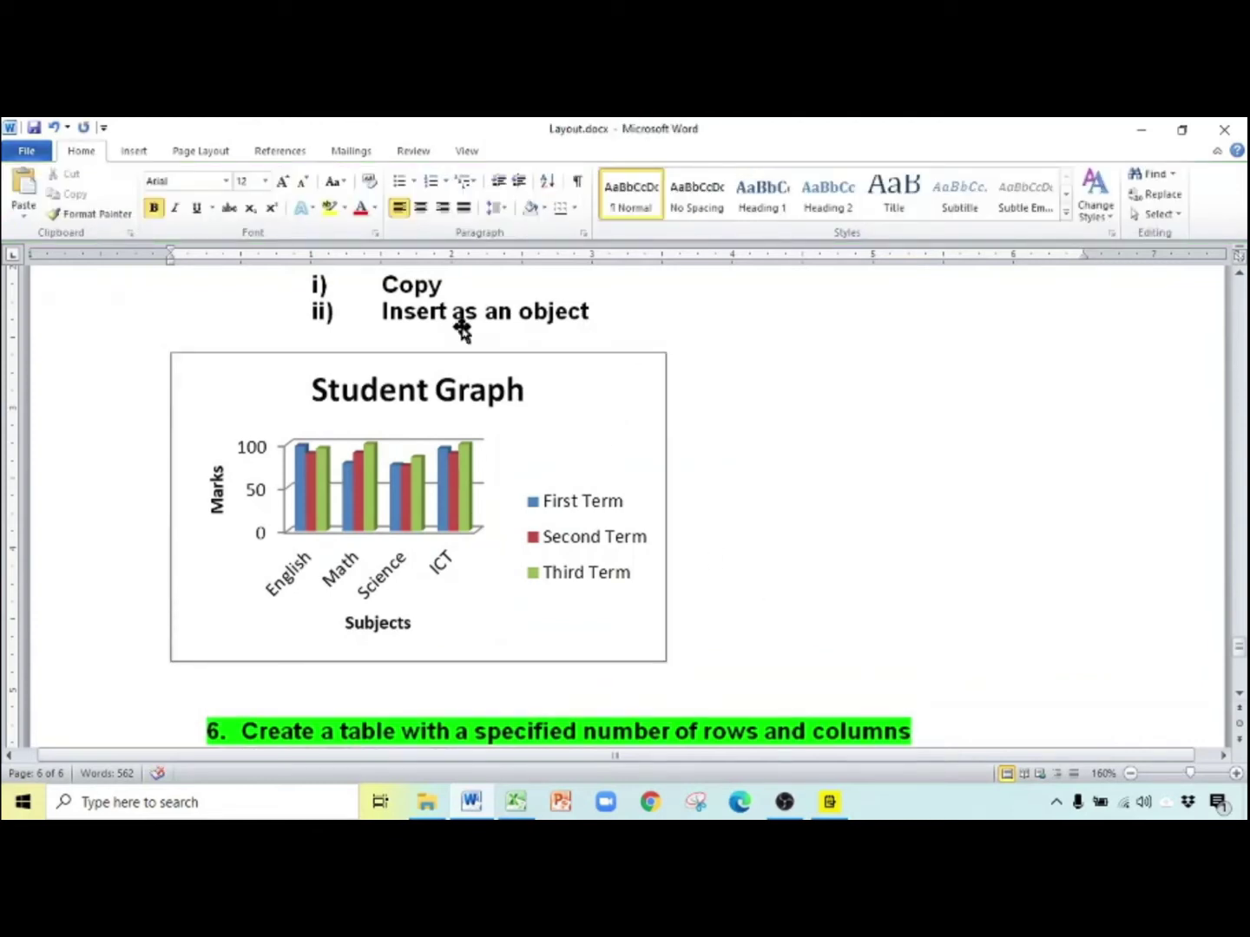
Insert a new Microsoft Excel Chart object below the Student Graph and shrink its frame to a little over half its width
click(132, 152)
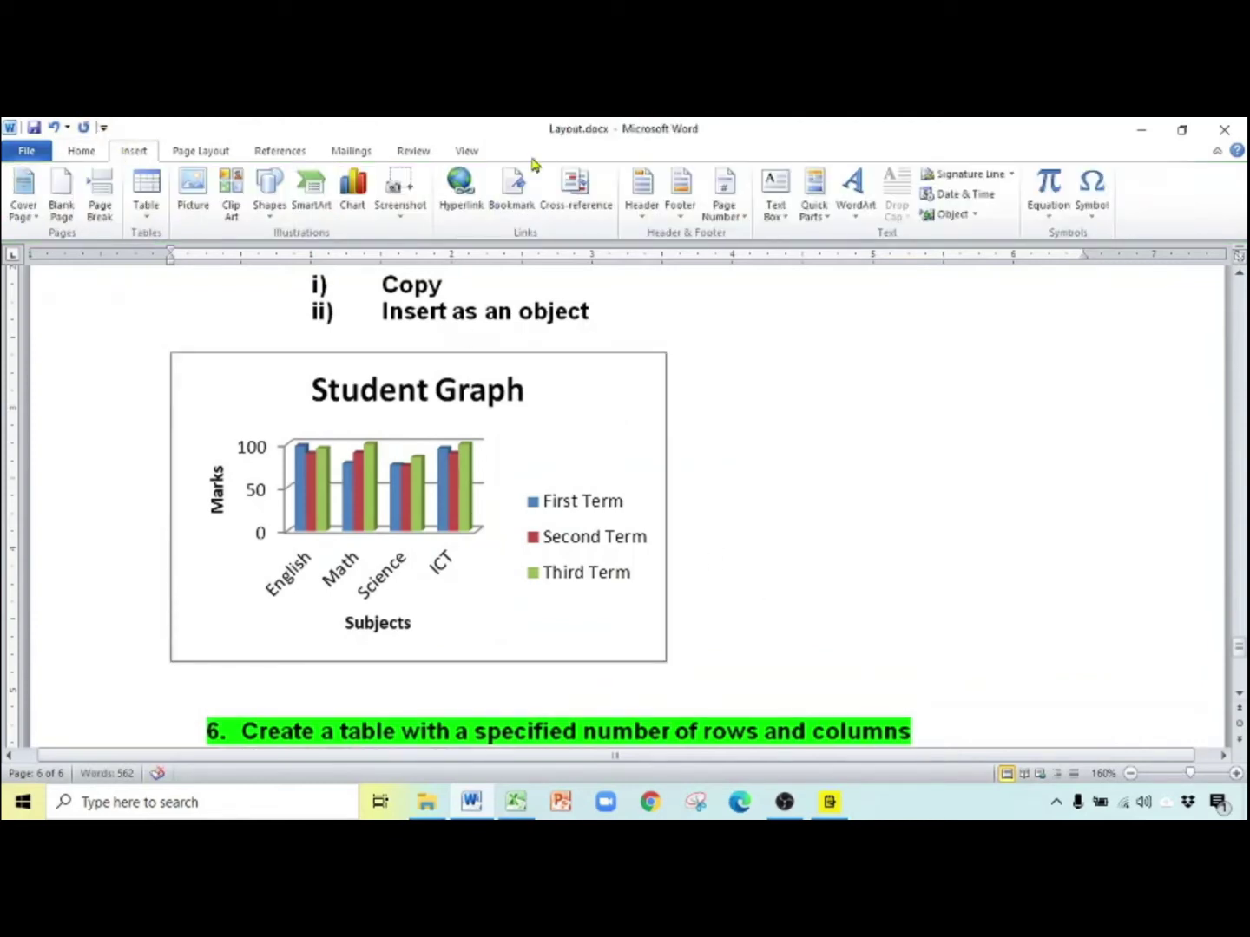
click(942, 214)
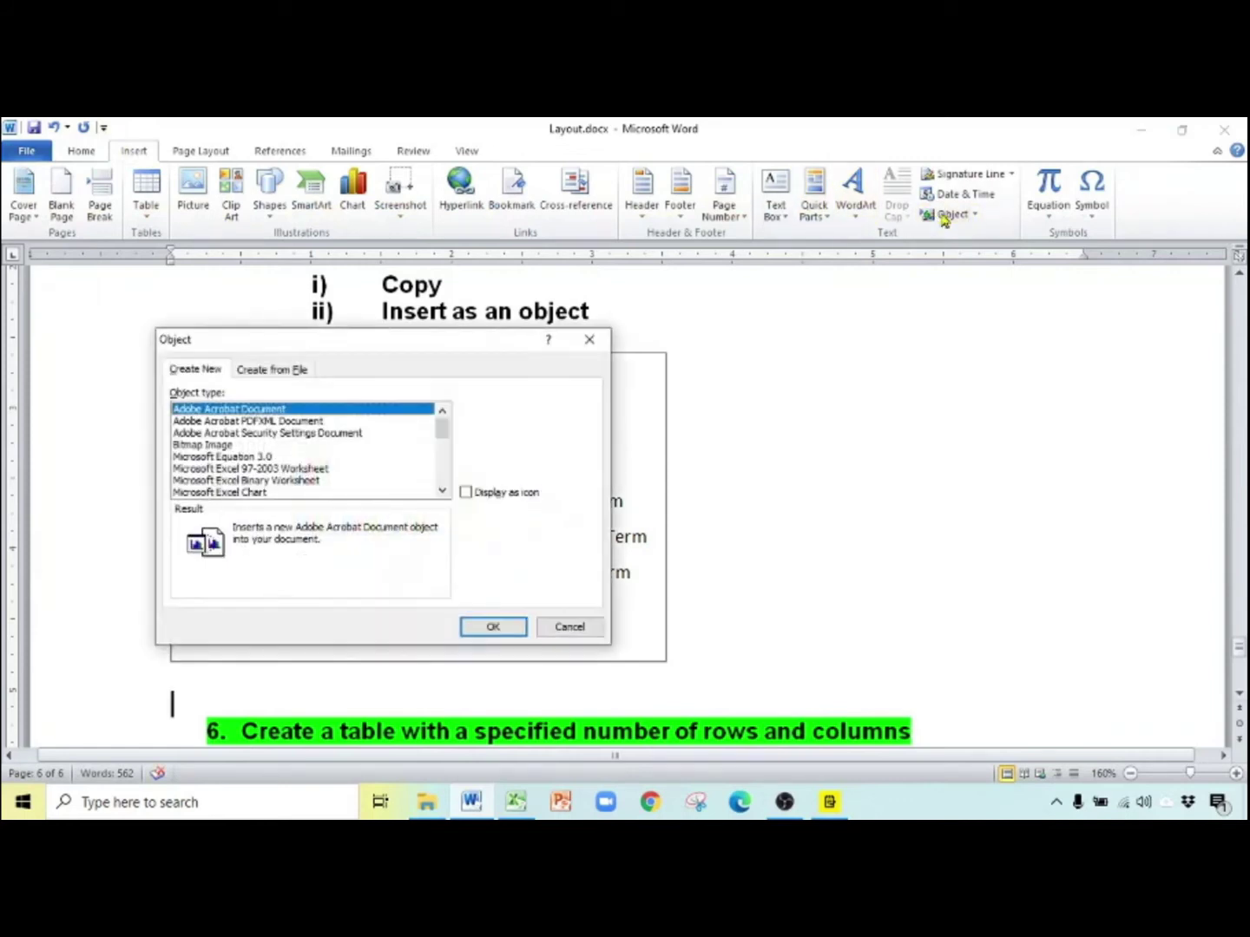
click(262, 493)
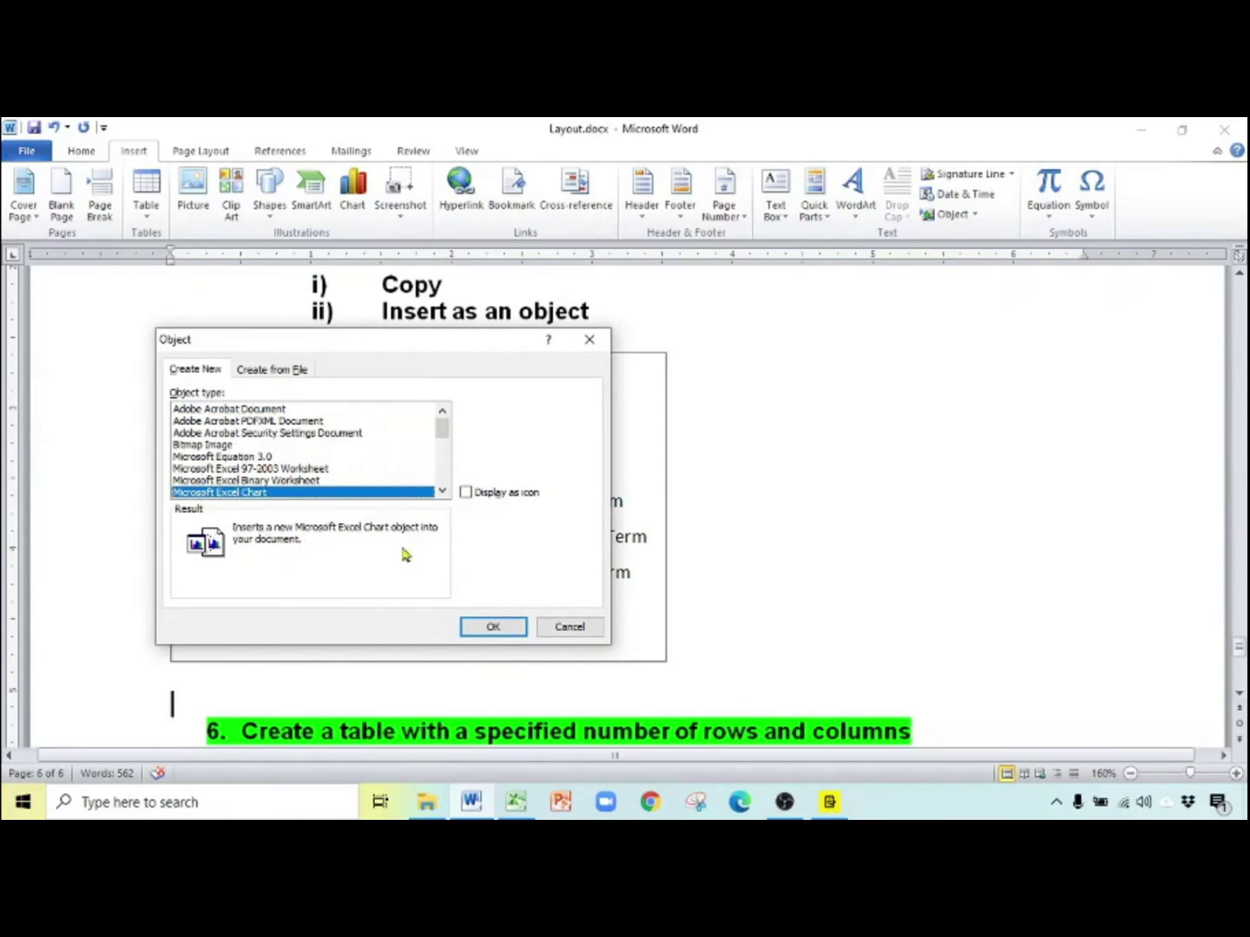
click(486, 627)
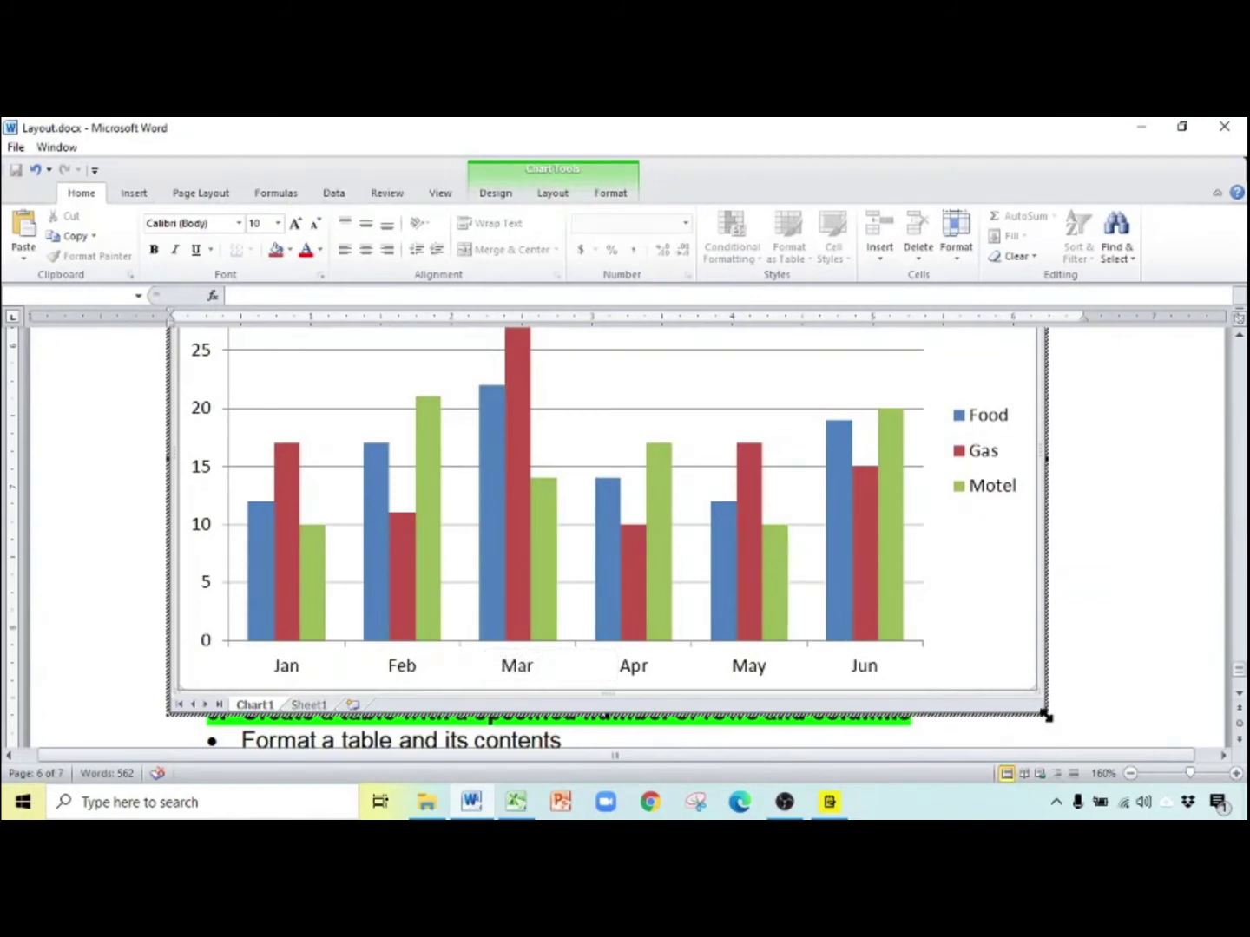
drag(1046, 716, 707, 519)
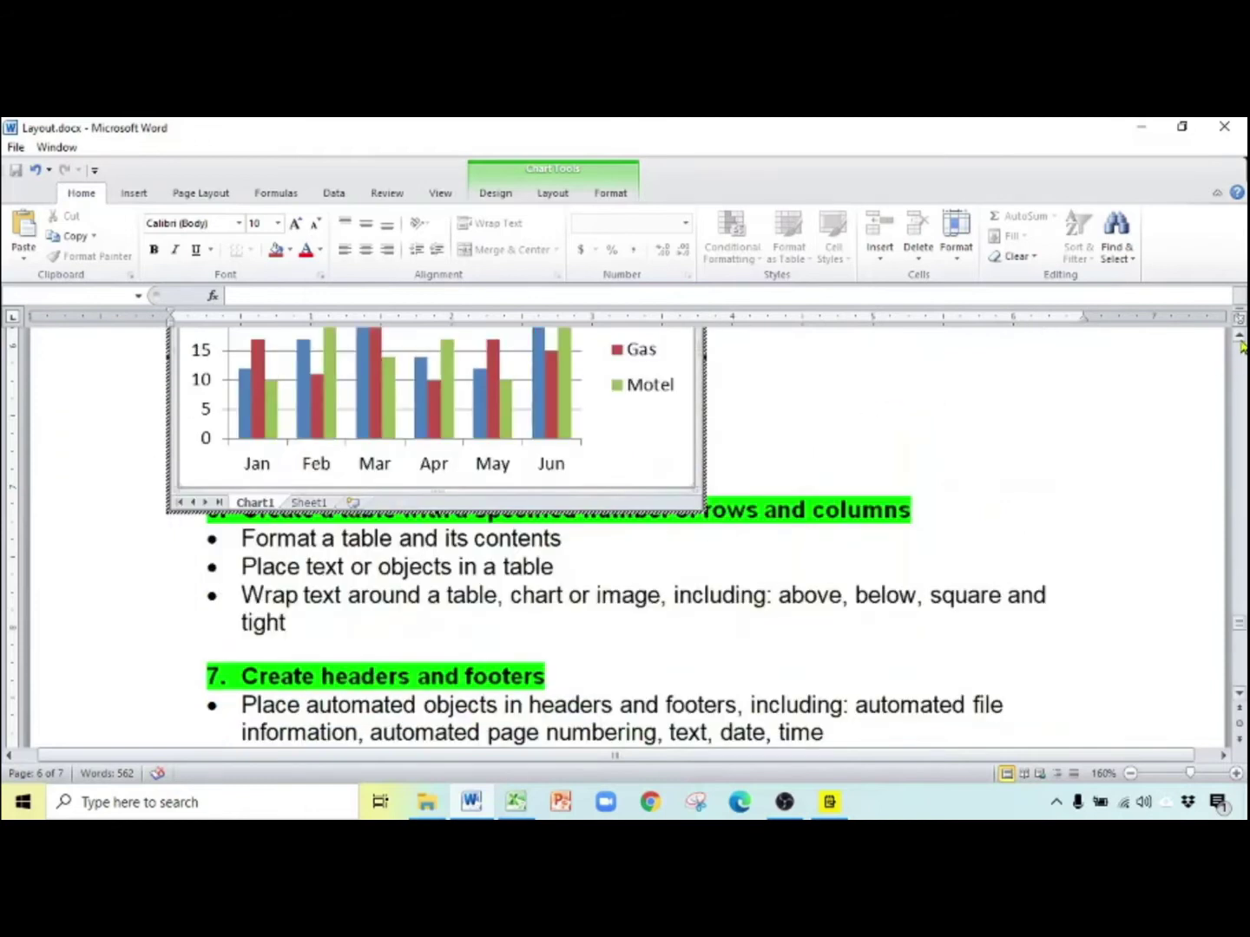
scroll(1240, 348, up, 4)
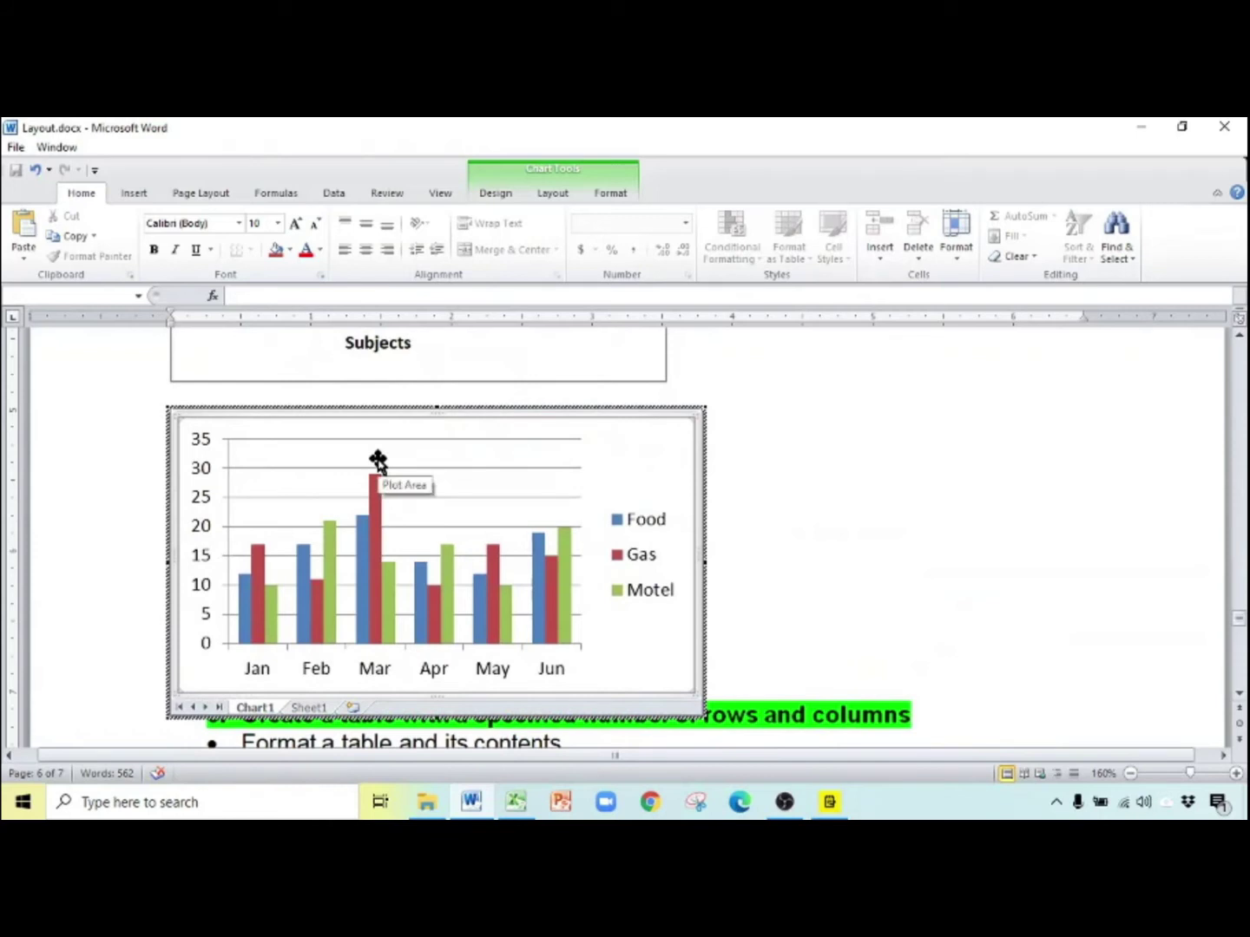
Replace the chart object's Sheet1 data from A1 with the marks table A1:D5 copied from Excel Sample WS.xlsx in Excel
click(308, 710)
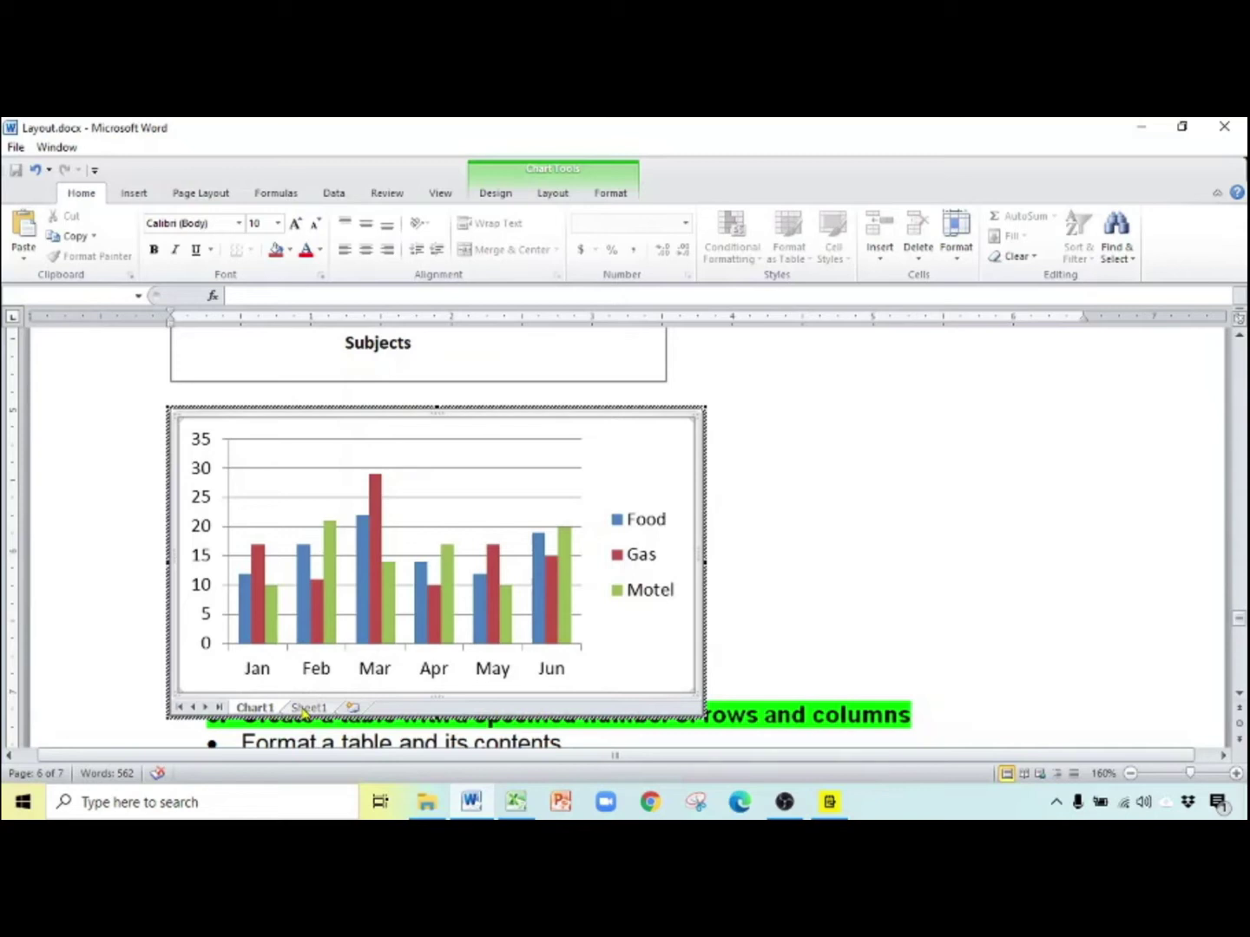
click(306, 710)
double_click(245, 427)
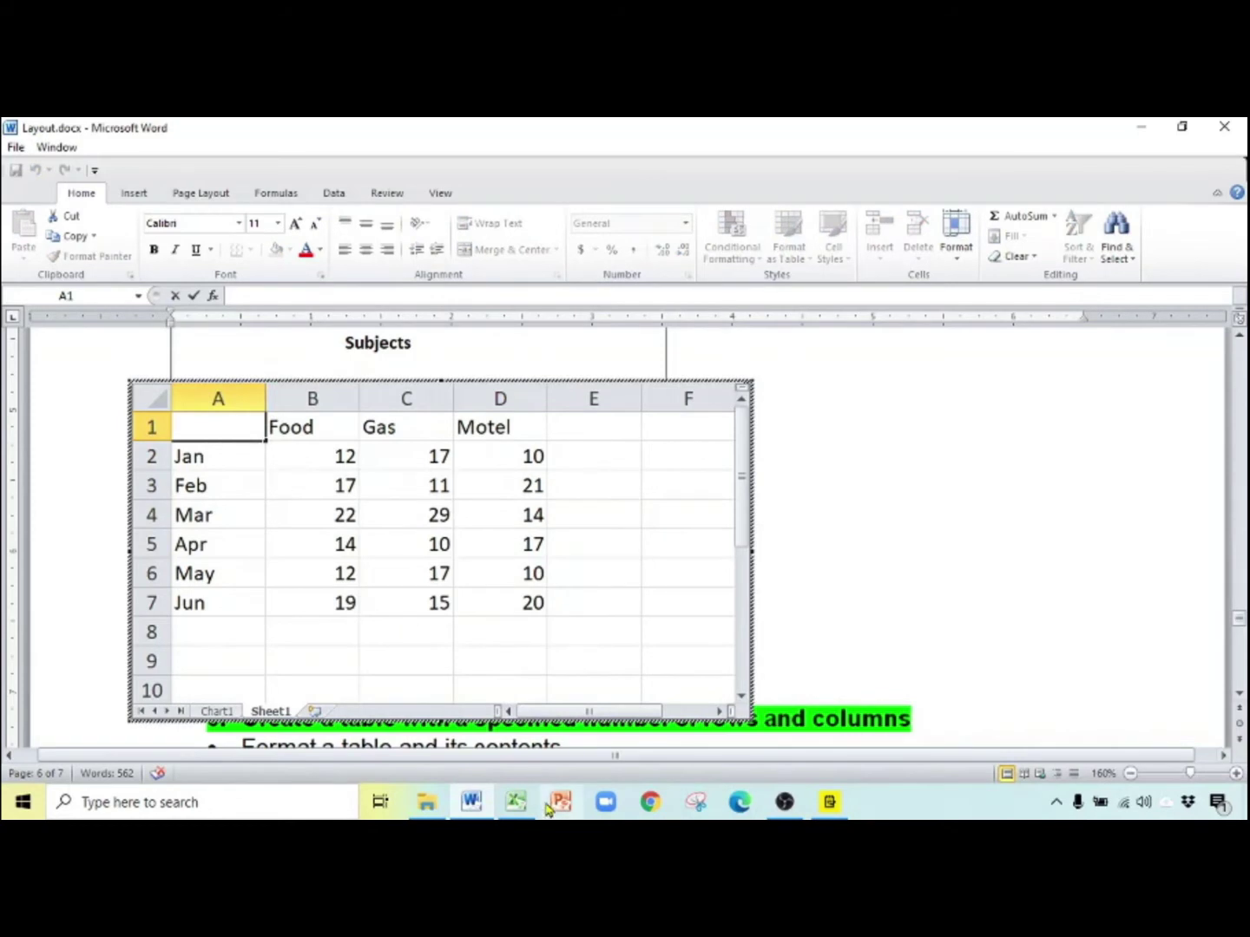
click(516, 802)
drag(76, 367, 309, 442)
key(ctrl+c)
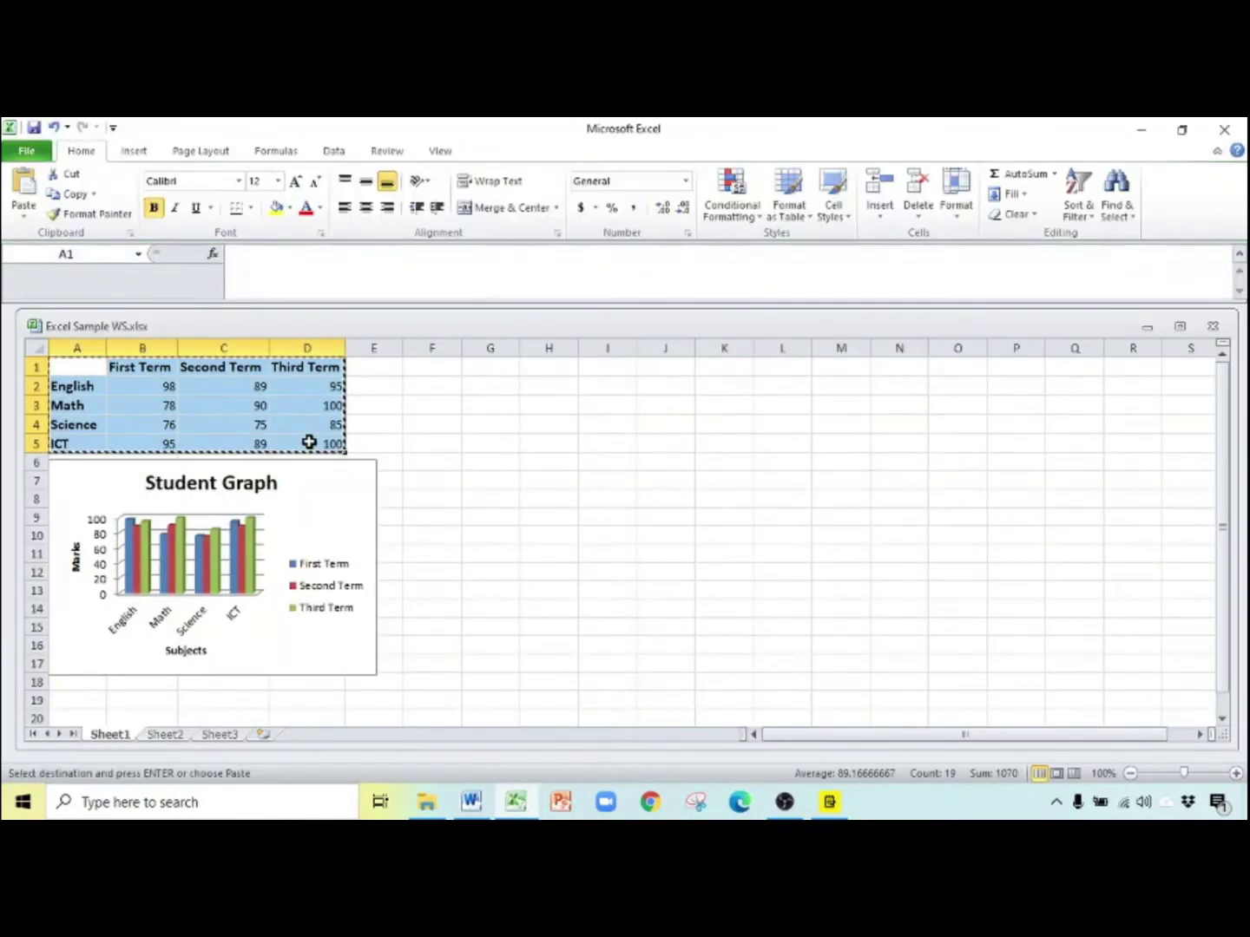
click(522, 810)
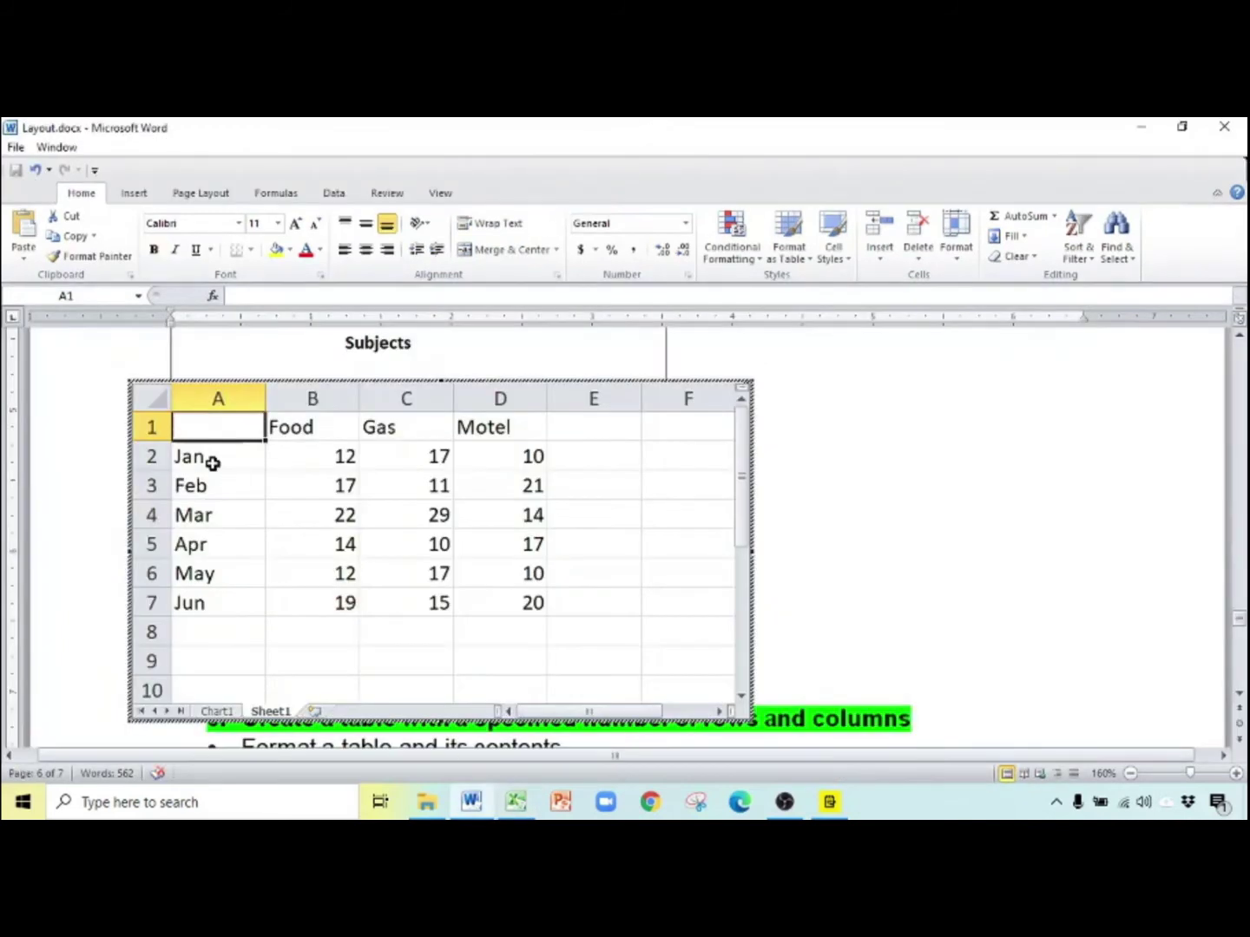
key(ctrl+v)
Clear the leftover May and Jun data in rows 6 and 7 of Sheet1 and return to the Chart1 sheet
click(363, 610)
drag(201, 586, 528, 619)
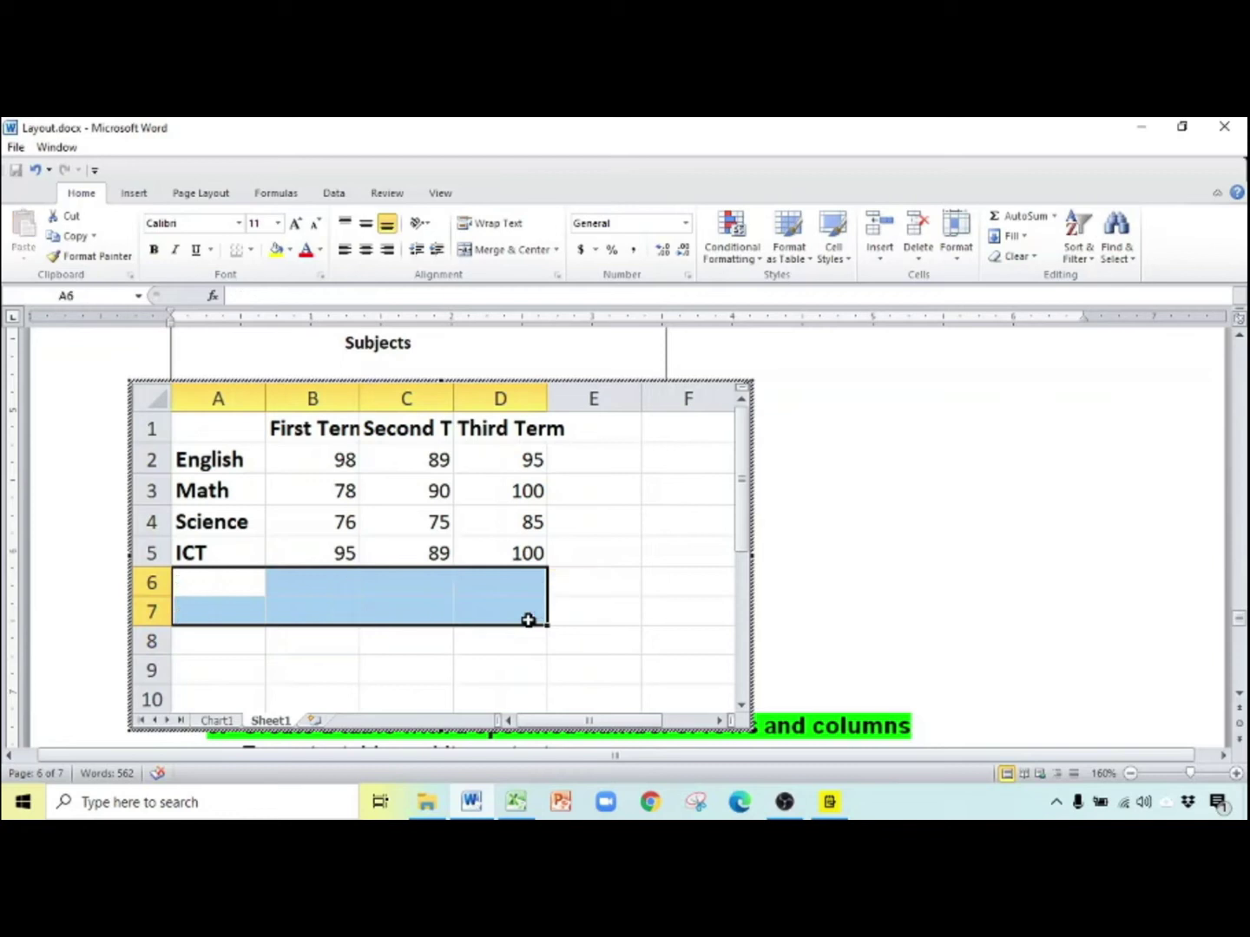
click(219, 722)
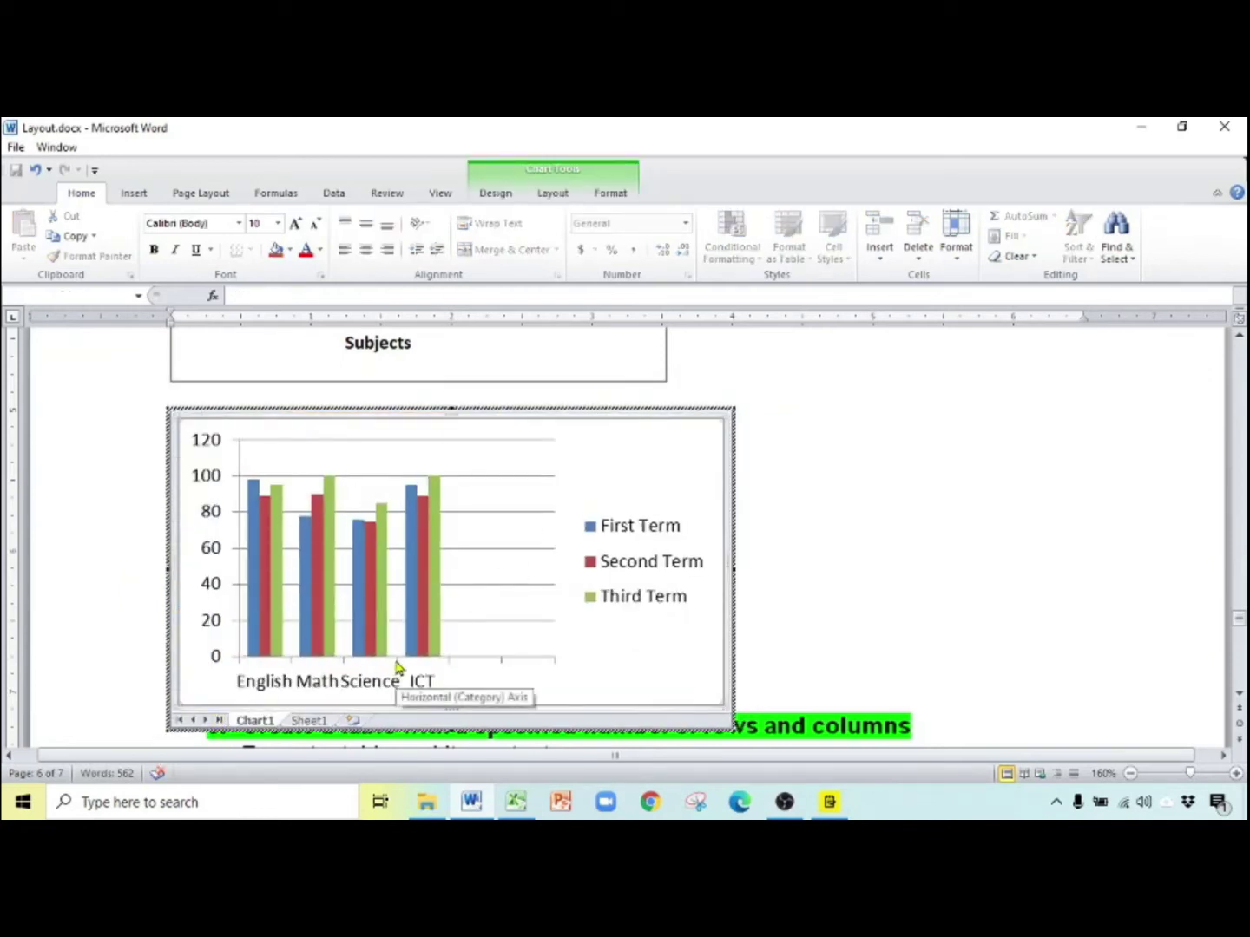
click(559, 197)
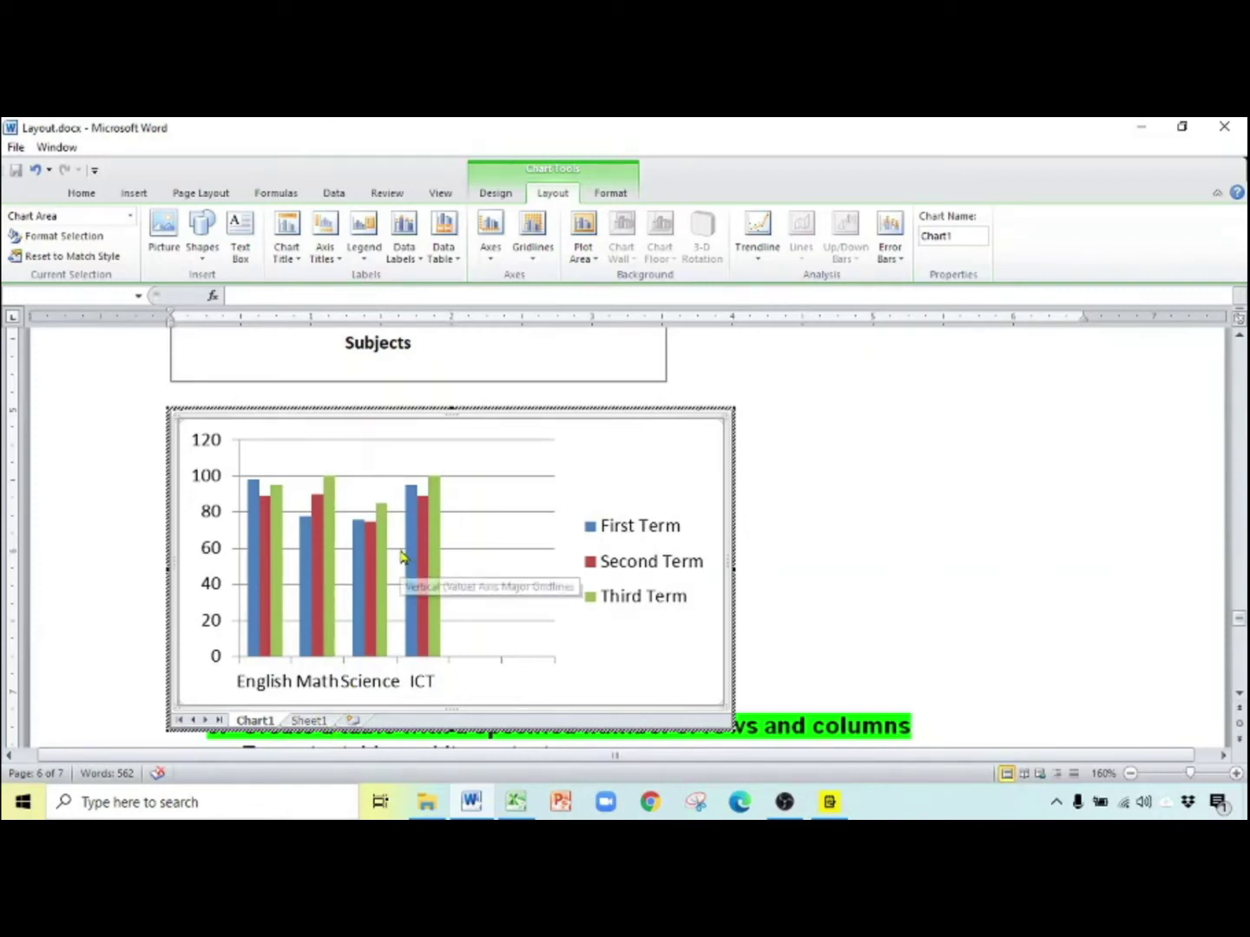
click(309, 720)
click(247, 718)
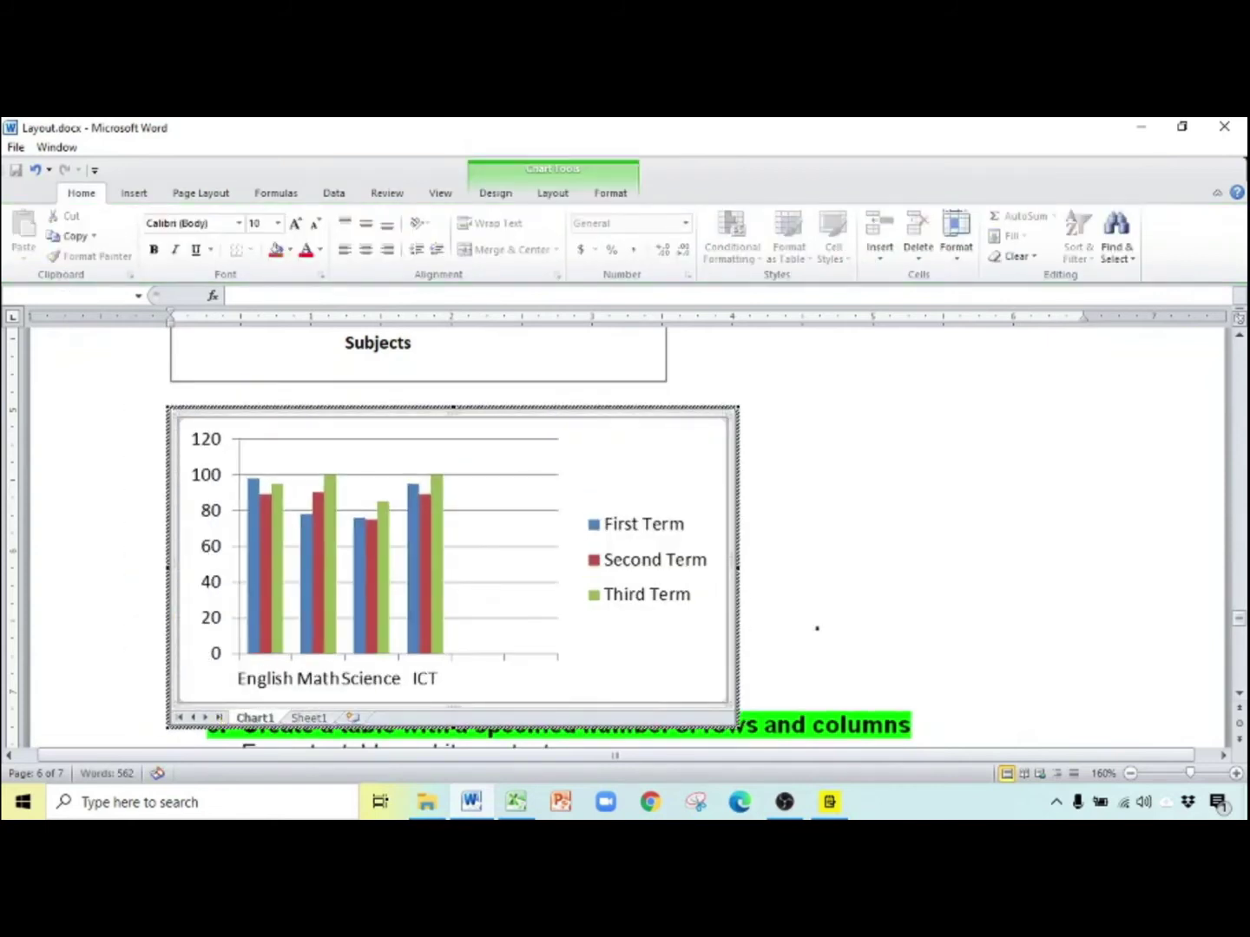
Leave the chart object's editing mode and add two blank lines between the chart and heading 6
click(857, 629)
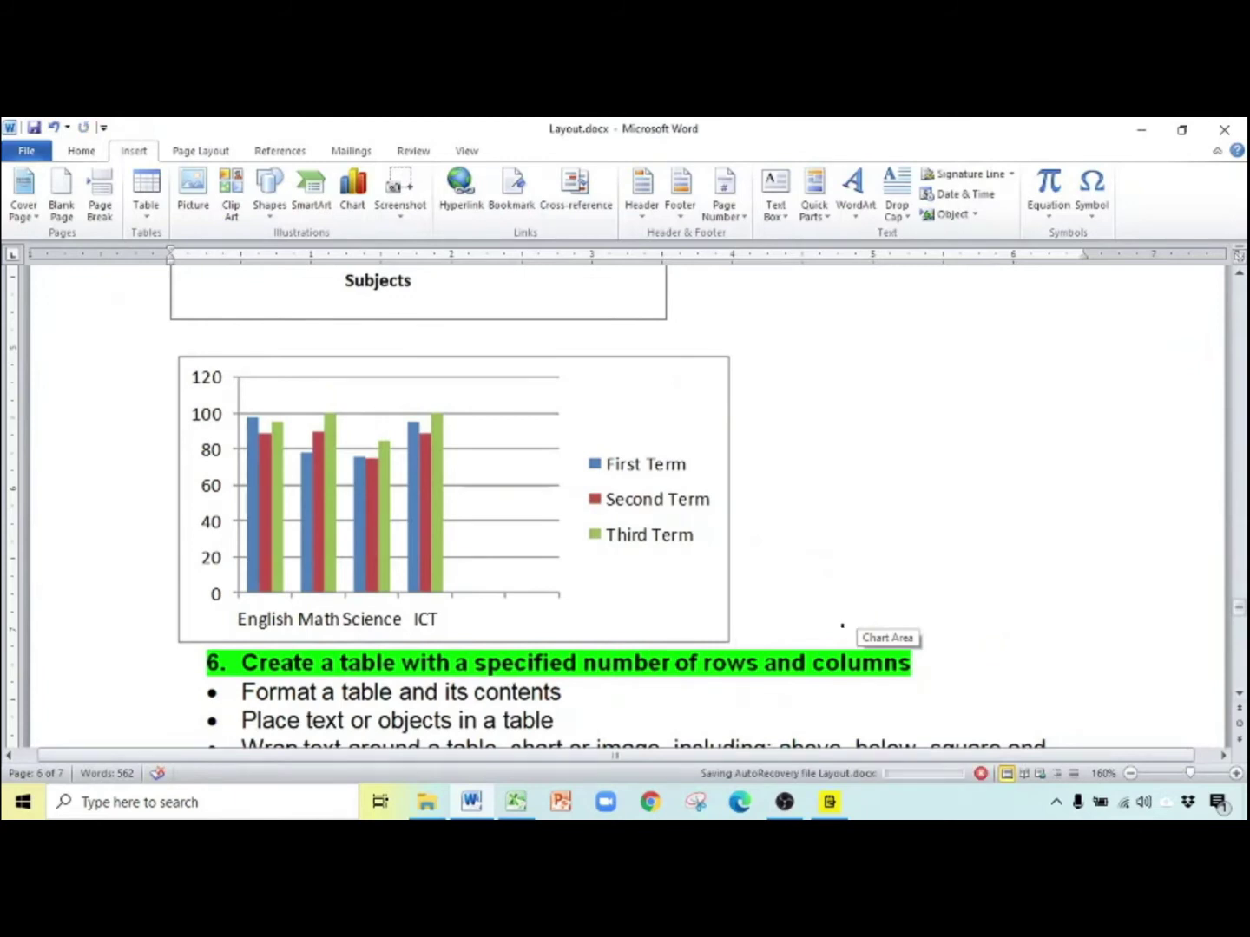
key(Return)
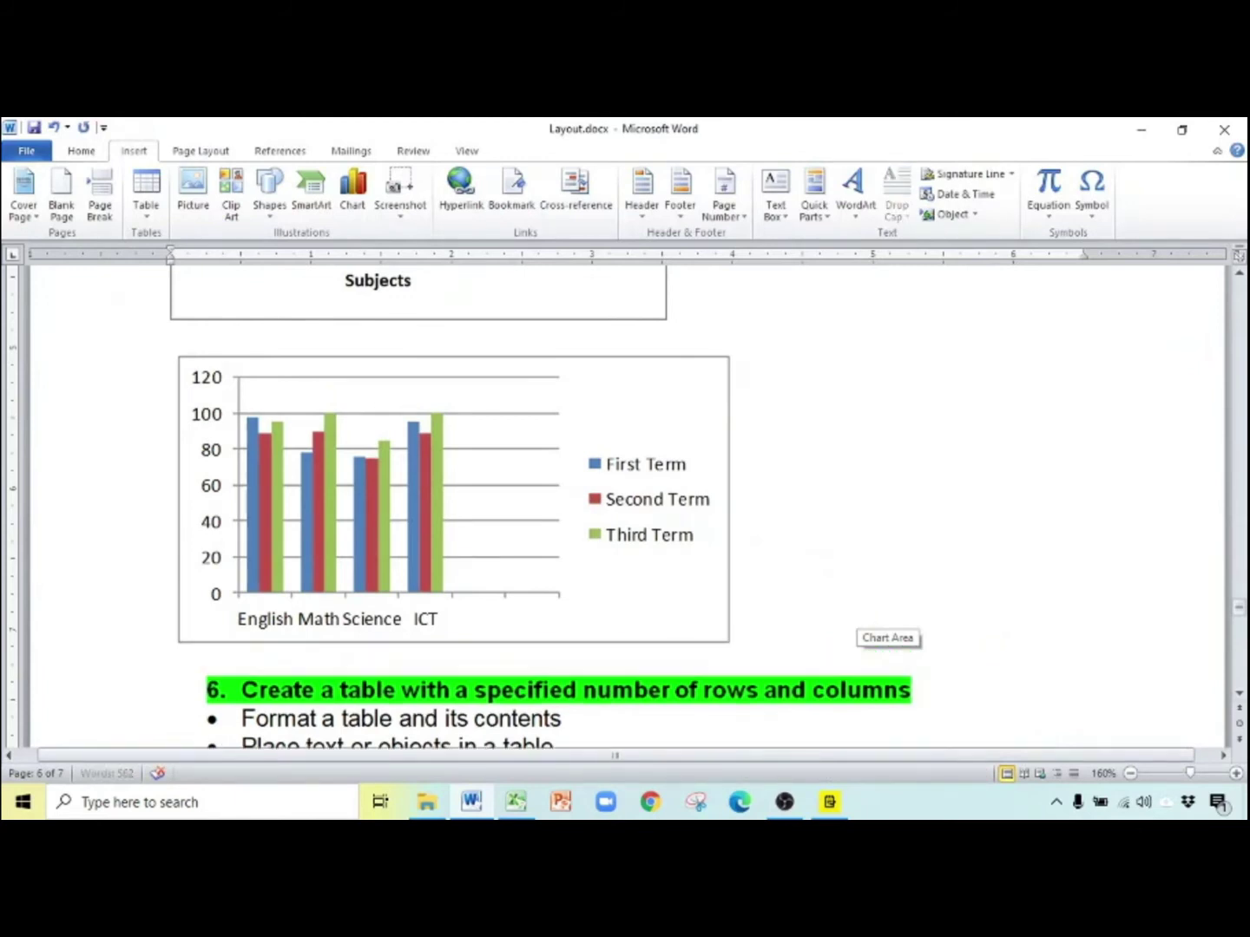
key(Return)
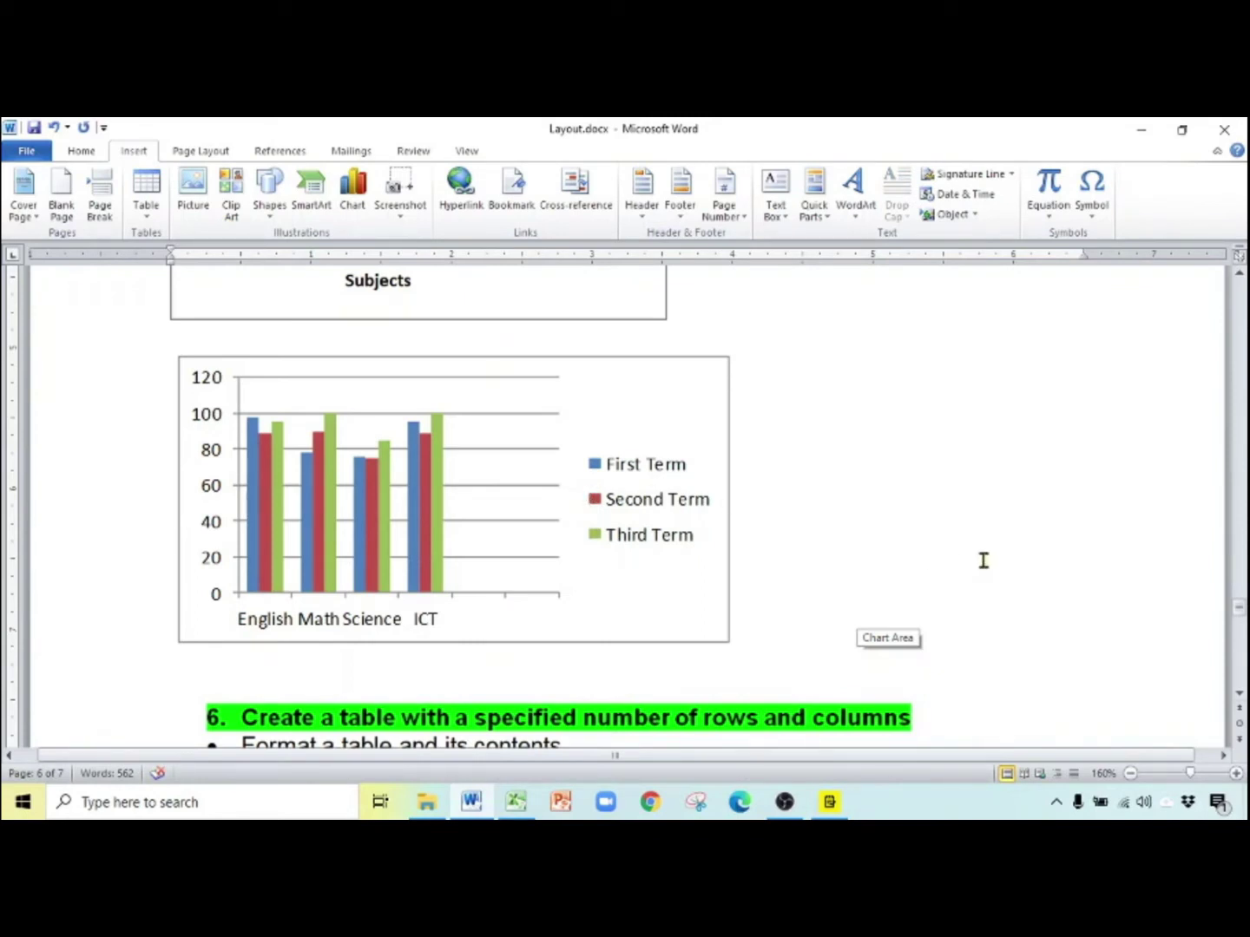
Add unnumbered blank space below the heading "Create a table with a specified number of rows and columns"
scroll(1243, 697, down, 5)
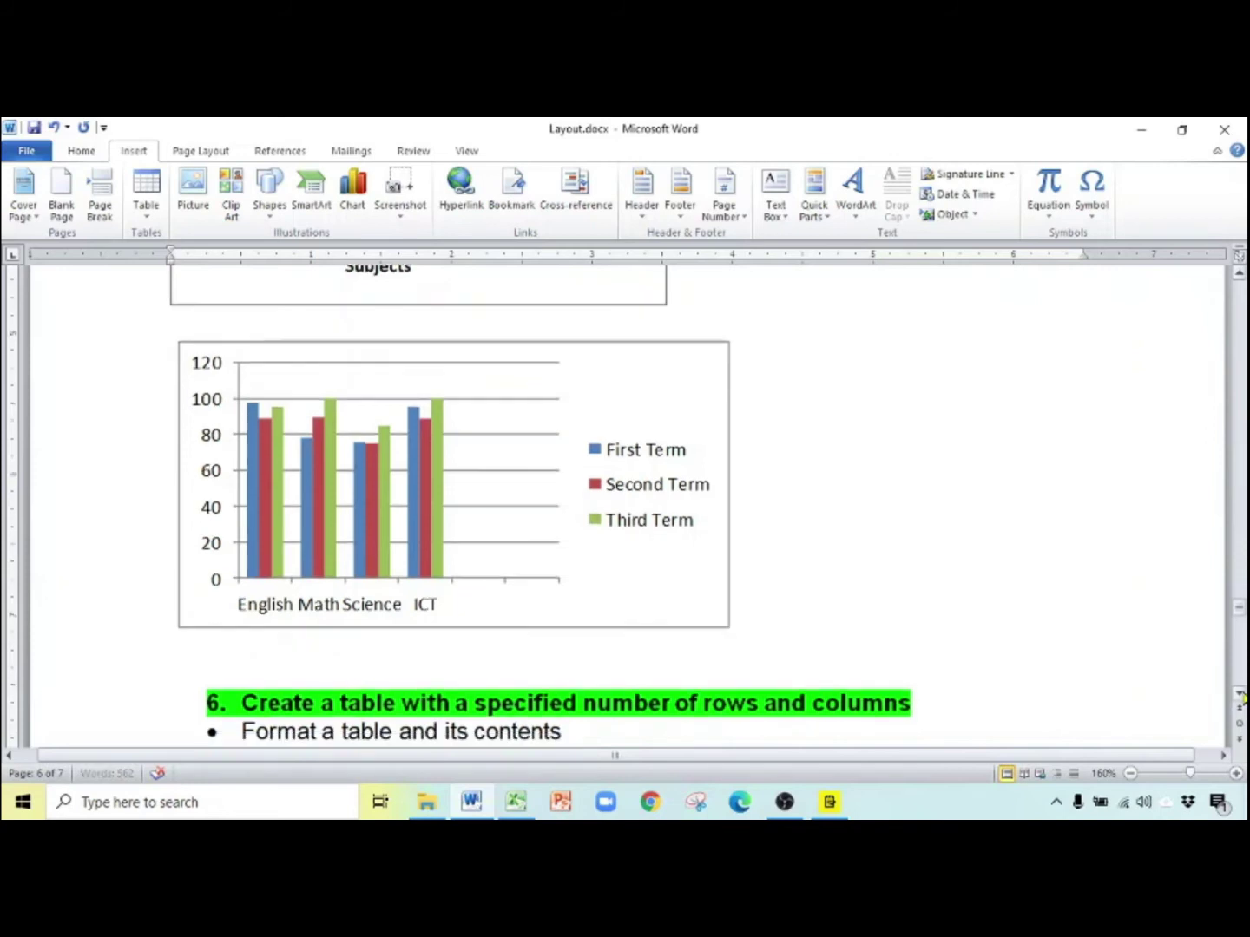
scroll(1243, 697, down, 3)
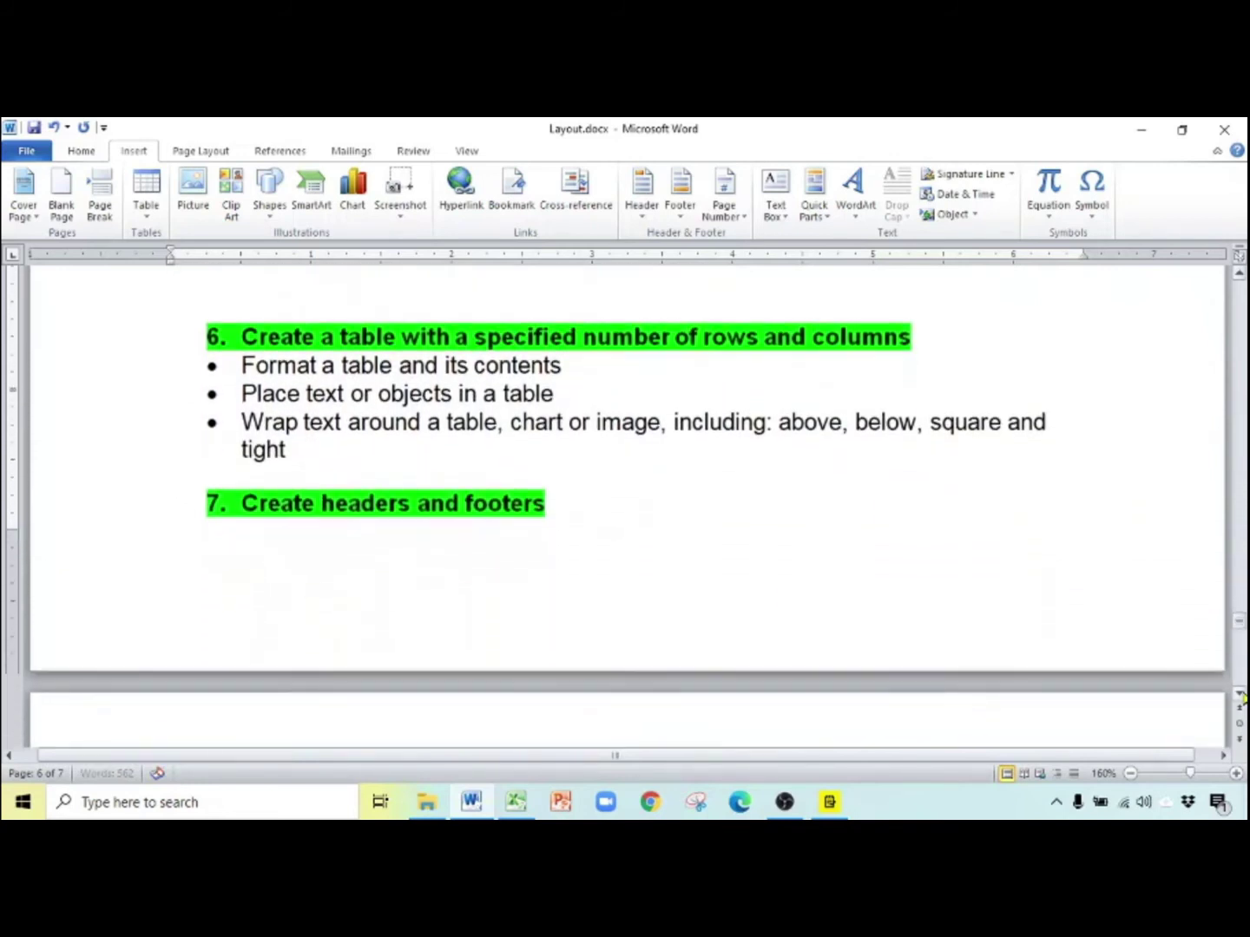
drag(242, 308, 697, 312)
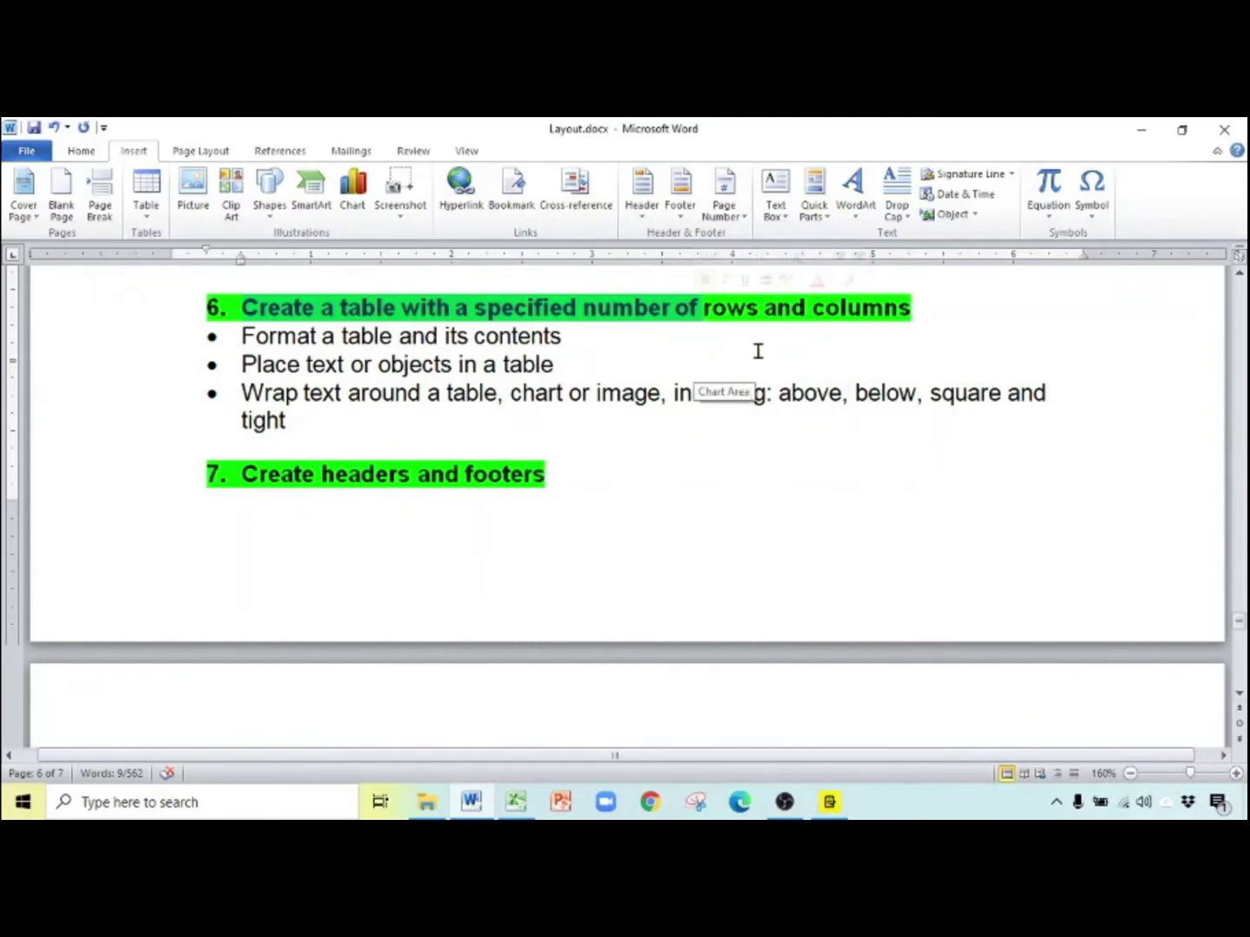
click(928, 311)
key(Return)
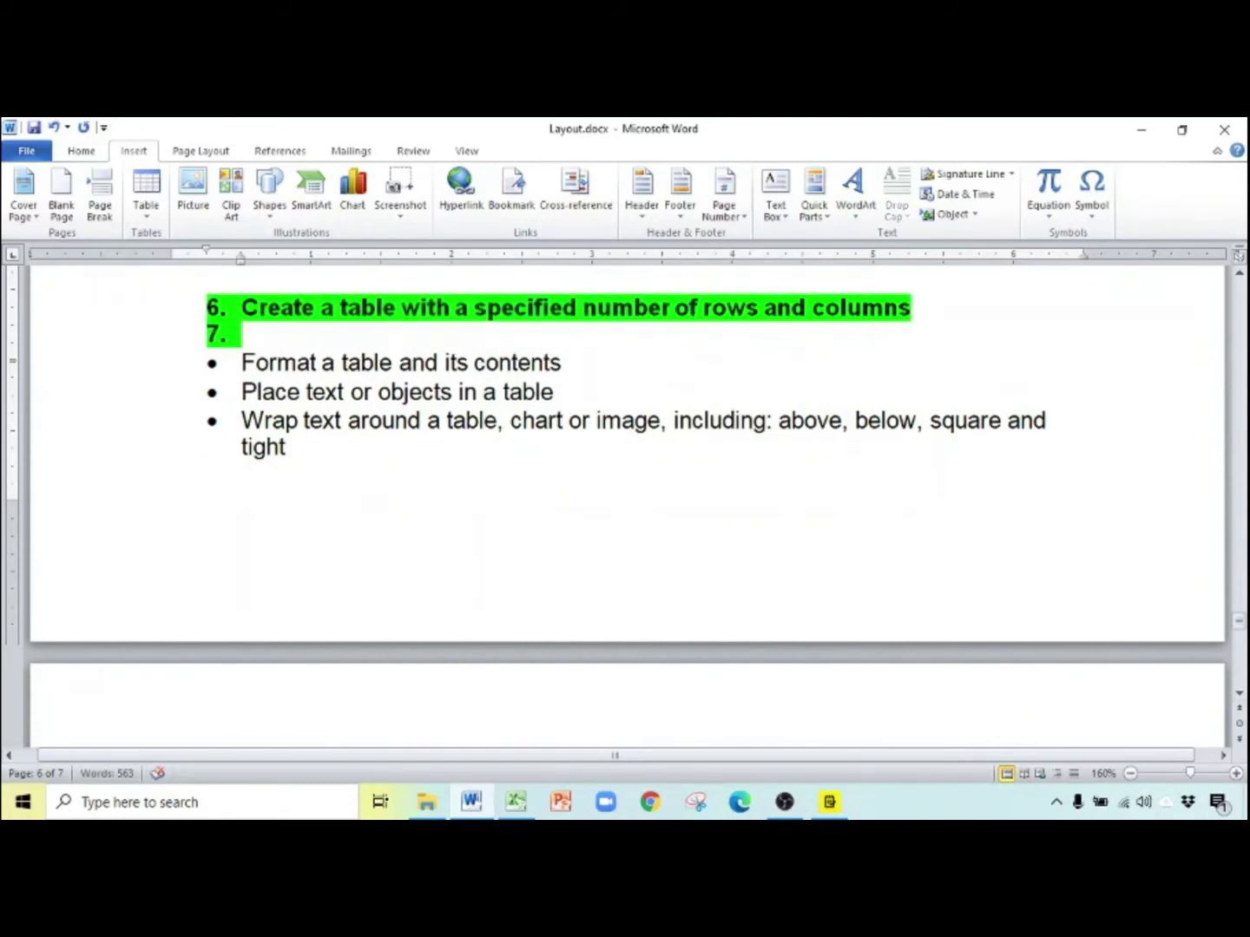
key(BackSpace)
key(Return)
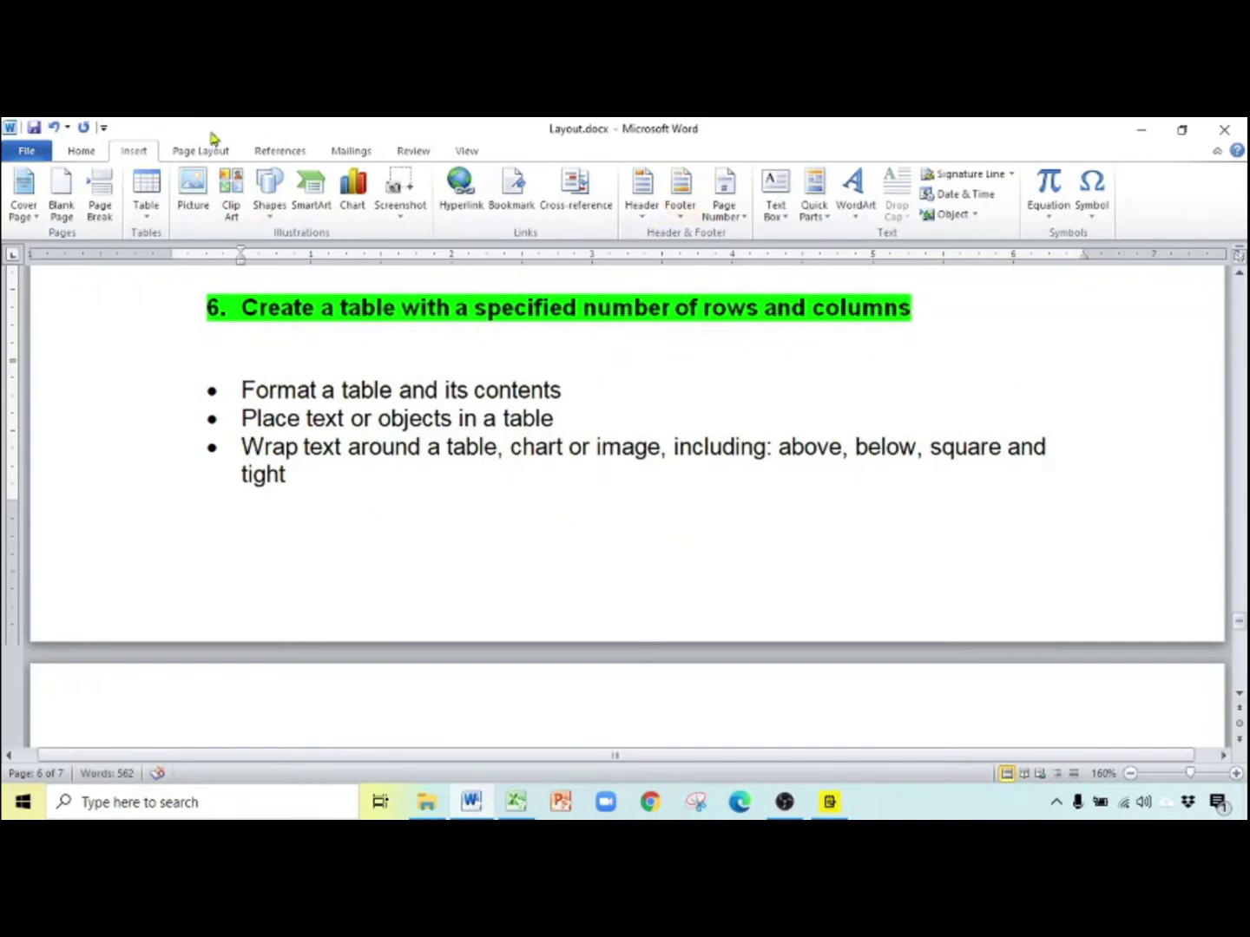
Insert a table with 7 columns and 3 rows below heading 6
click(150, 223)
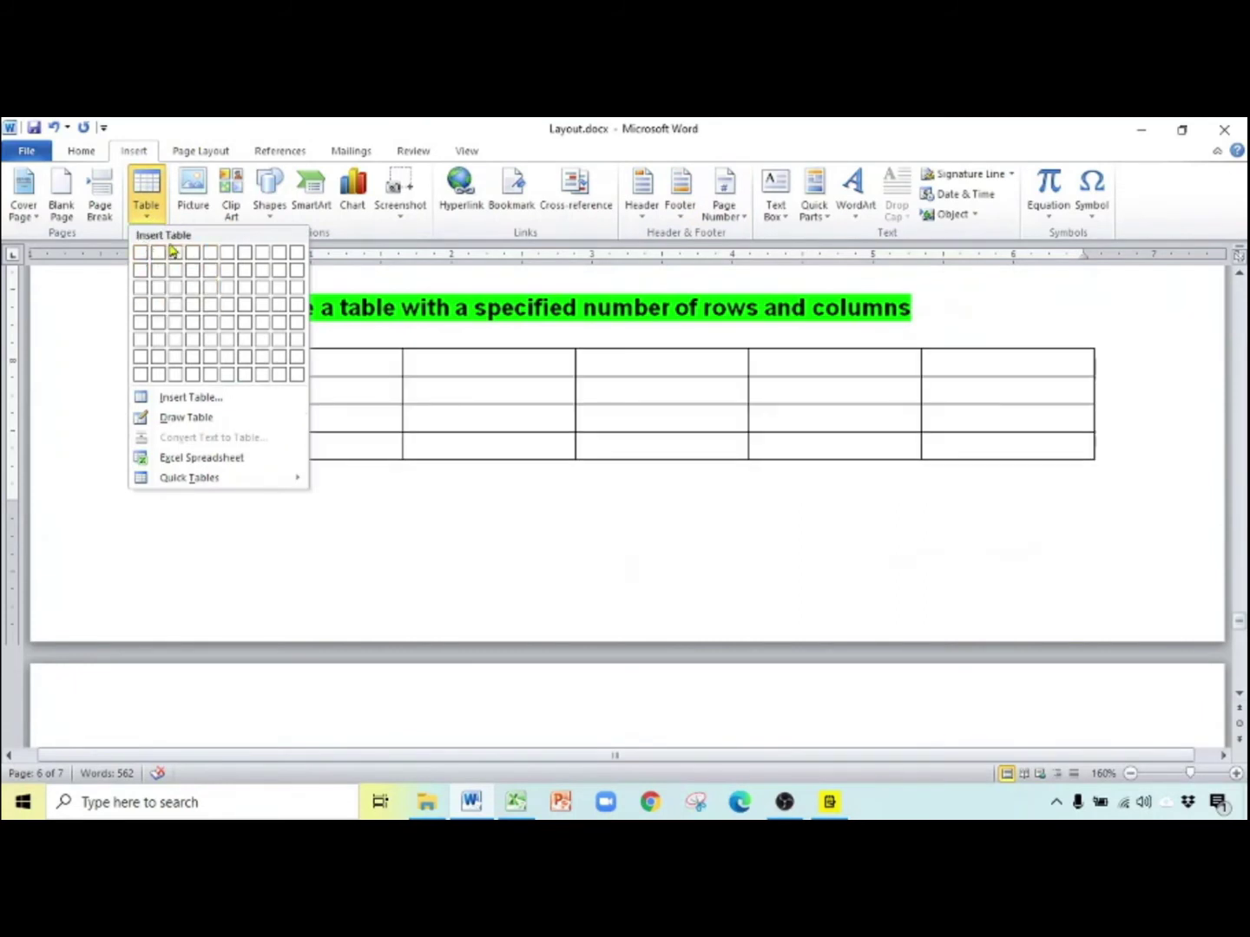
click(223, 401)
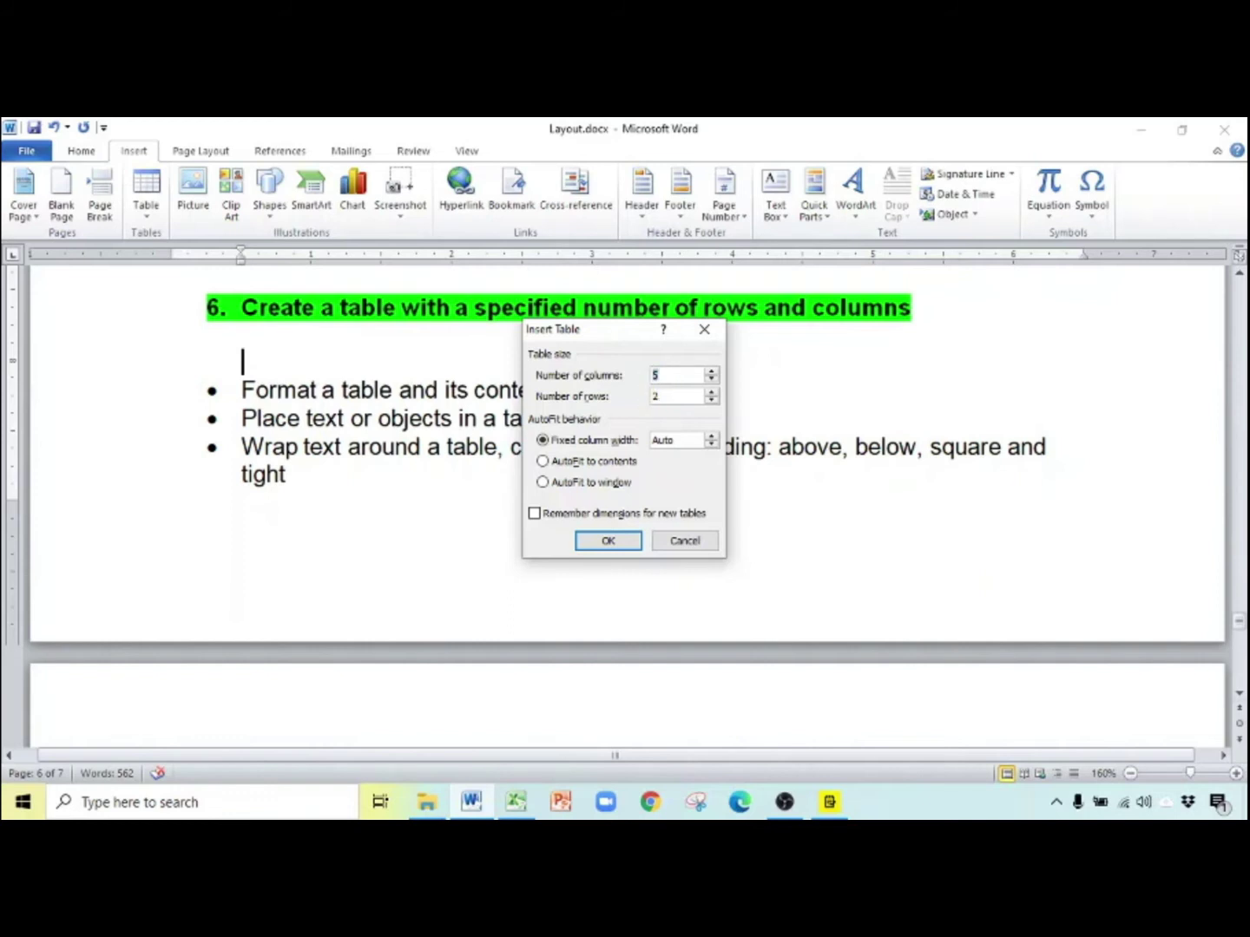
drag(664, 393, 645, 396)
click(612, 539)
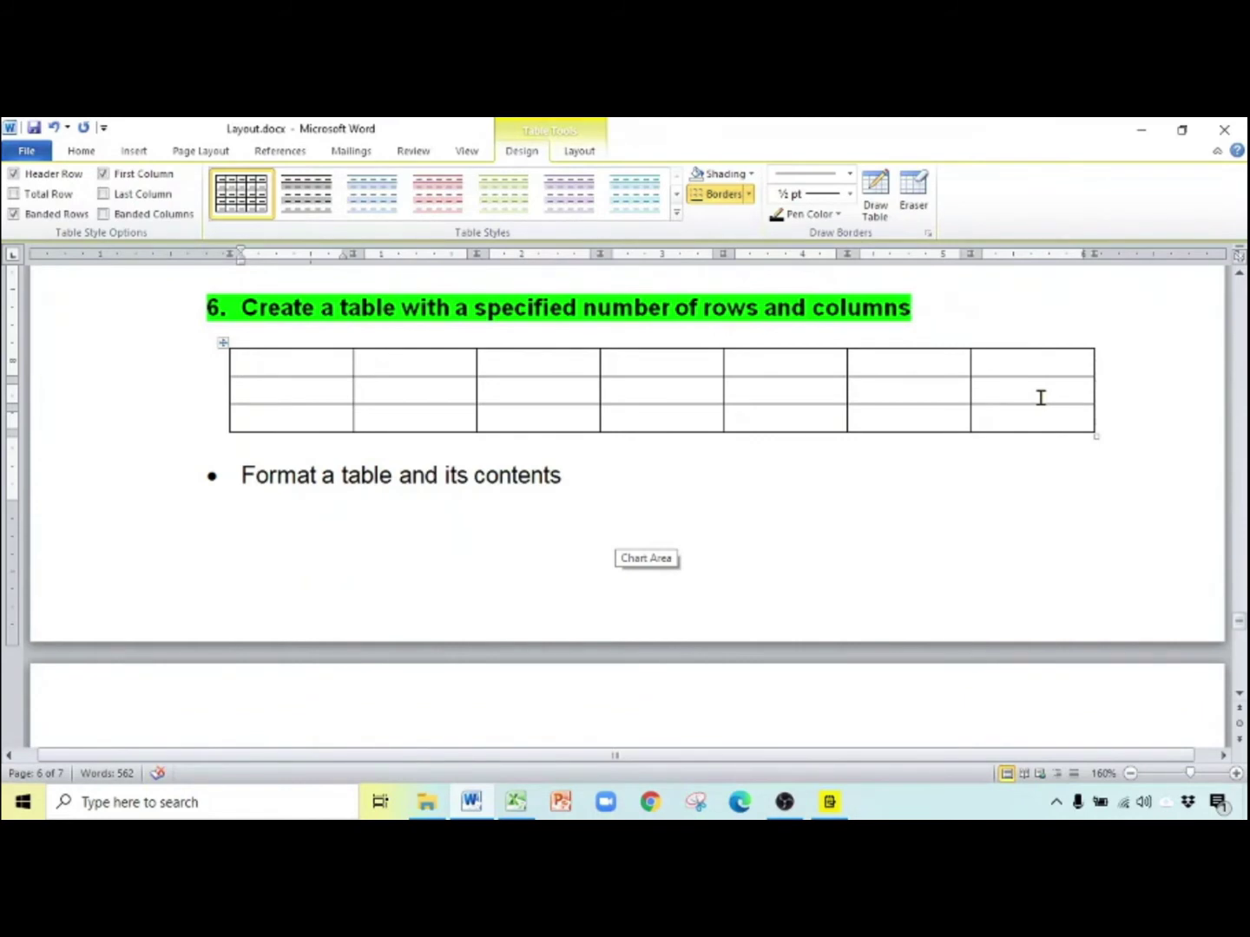
Enter "Text" in the table's first cell and format it as non-bold red text without highlighting
text(Text)
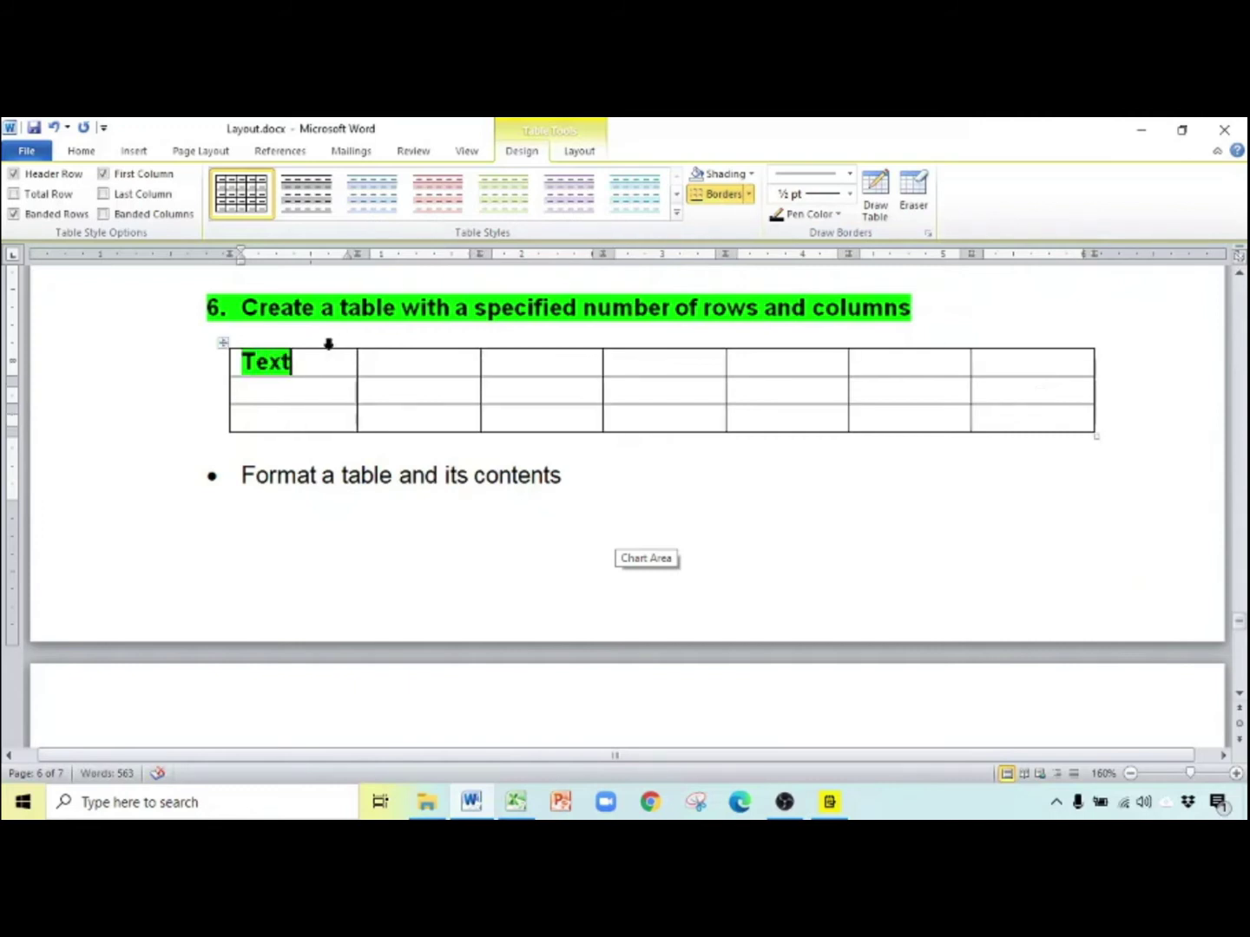
drag(292, 361, 242, 361)
click(83, 152)
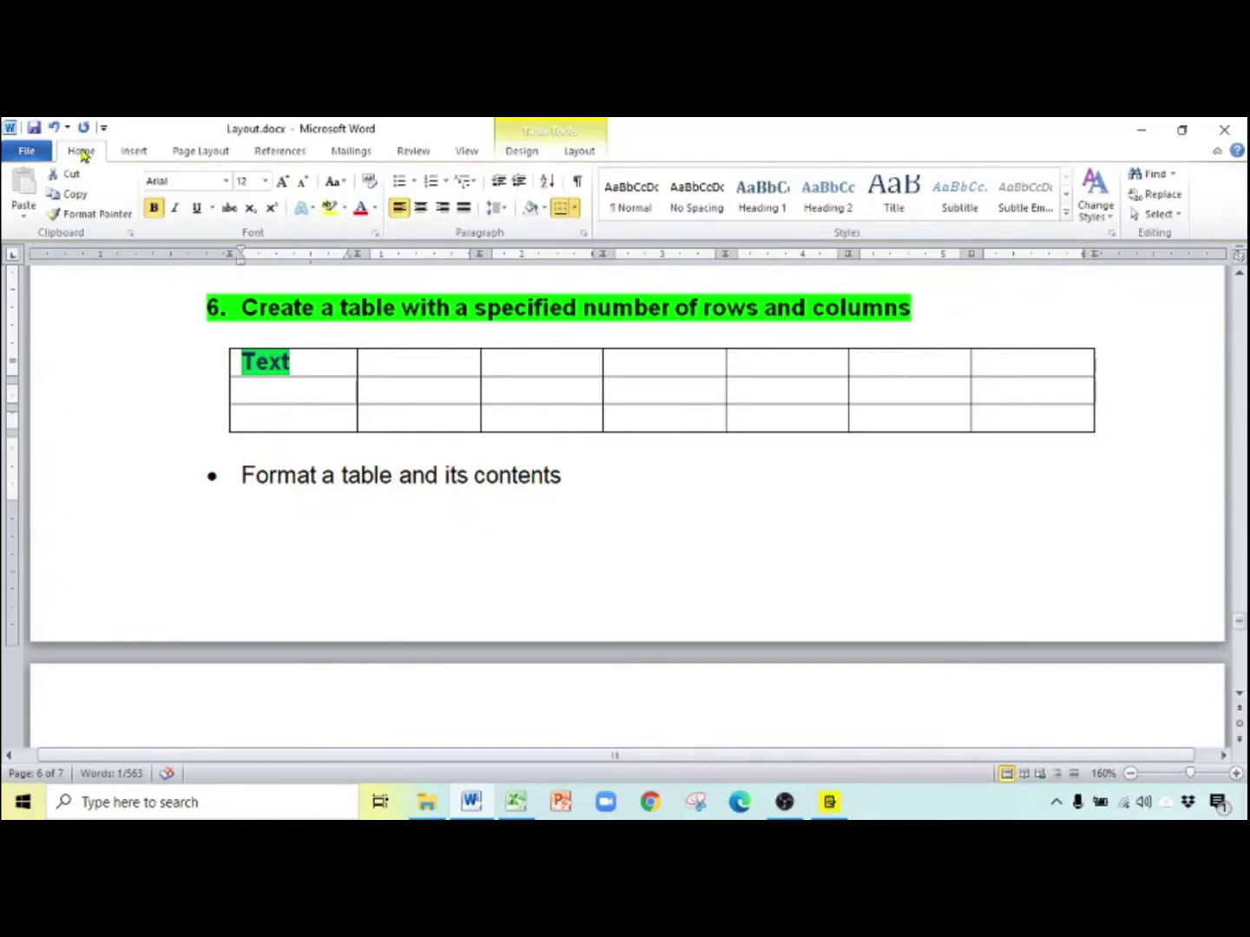
click(154, 209)
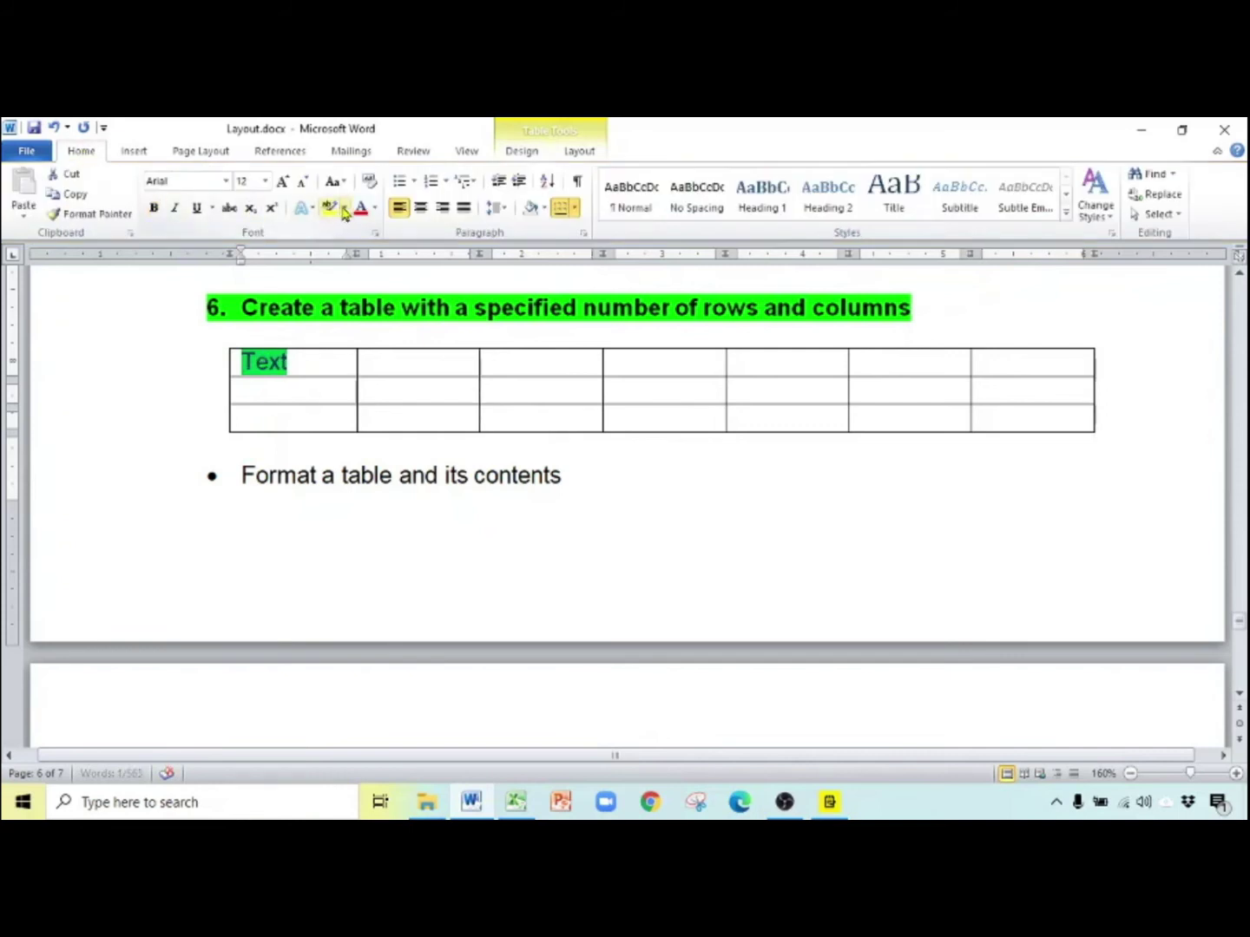
click(346, 209)
click(387, 313)
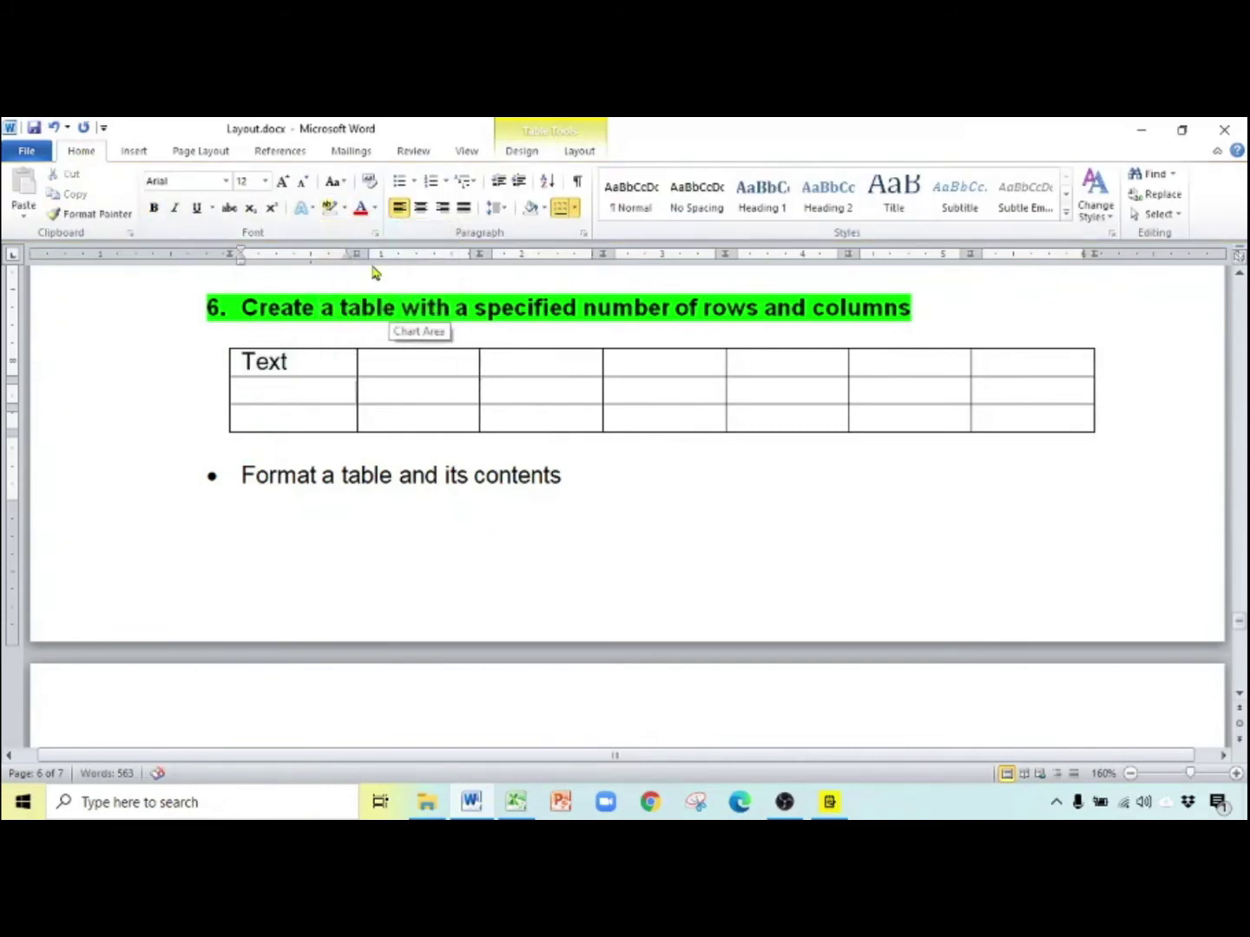
drag(287, 364, 241, 365)
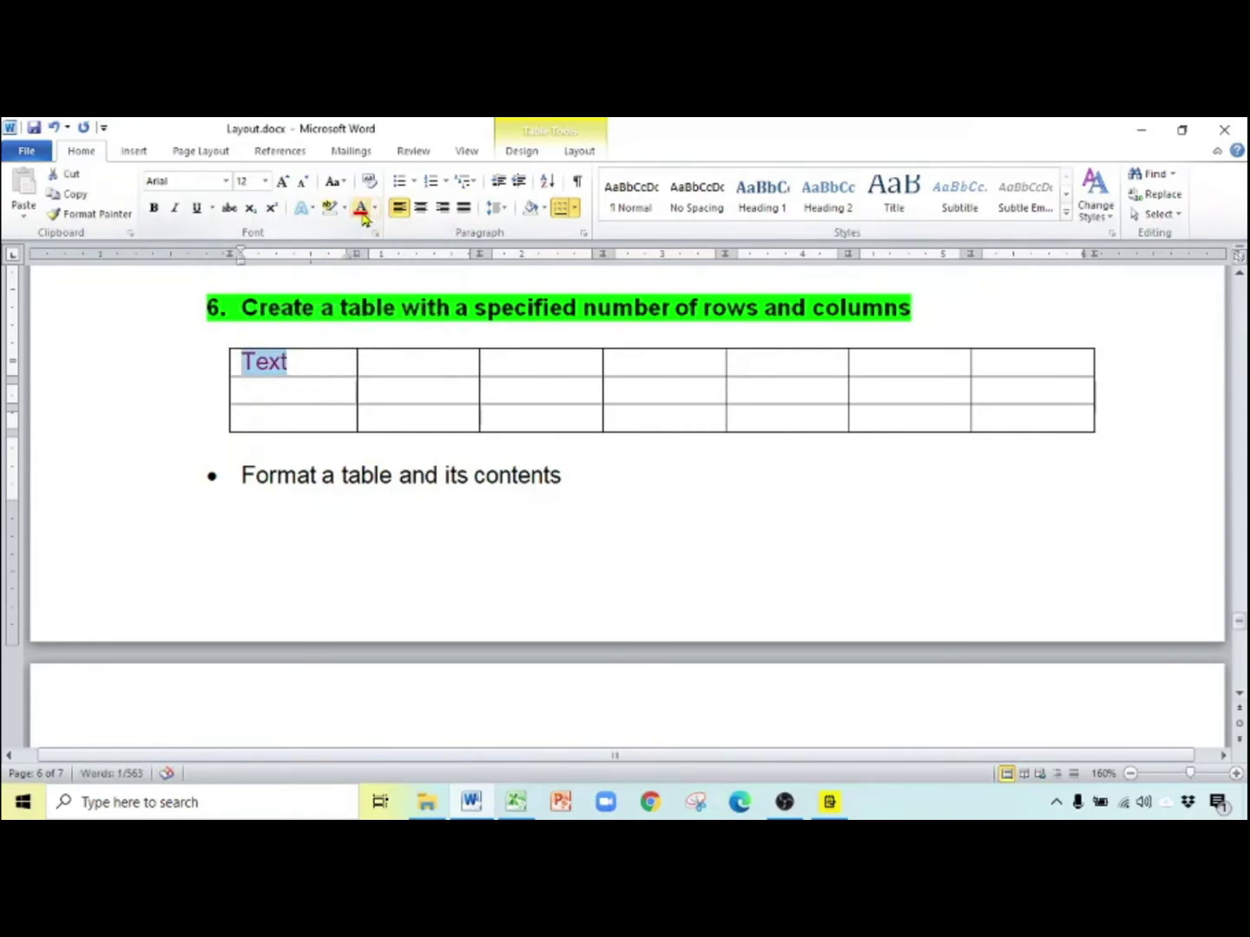
click(363, 212)
Insert a new Bitmap Image object in the first cell of the table's second row
click(287, 390)
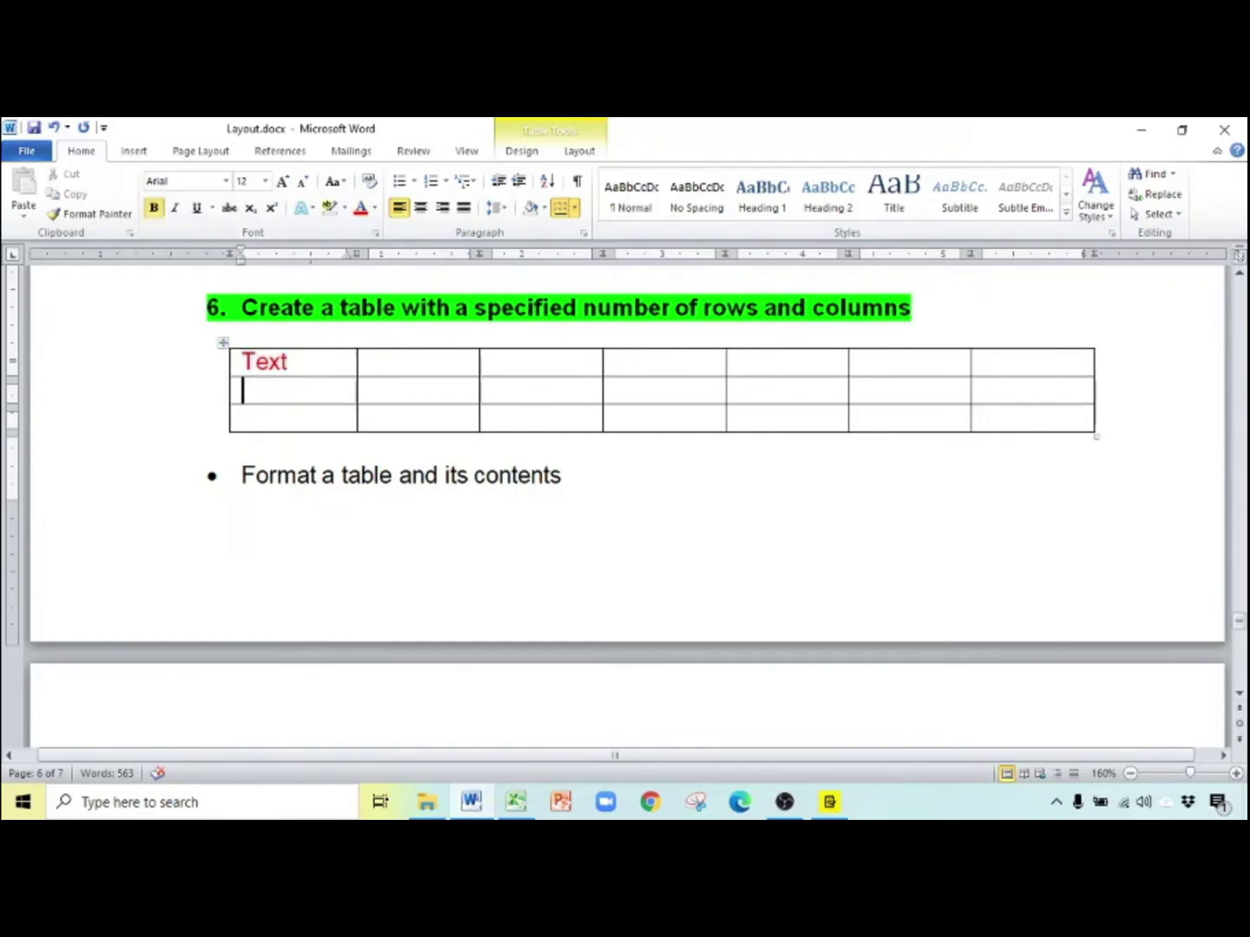
click(134, 151)
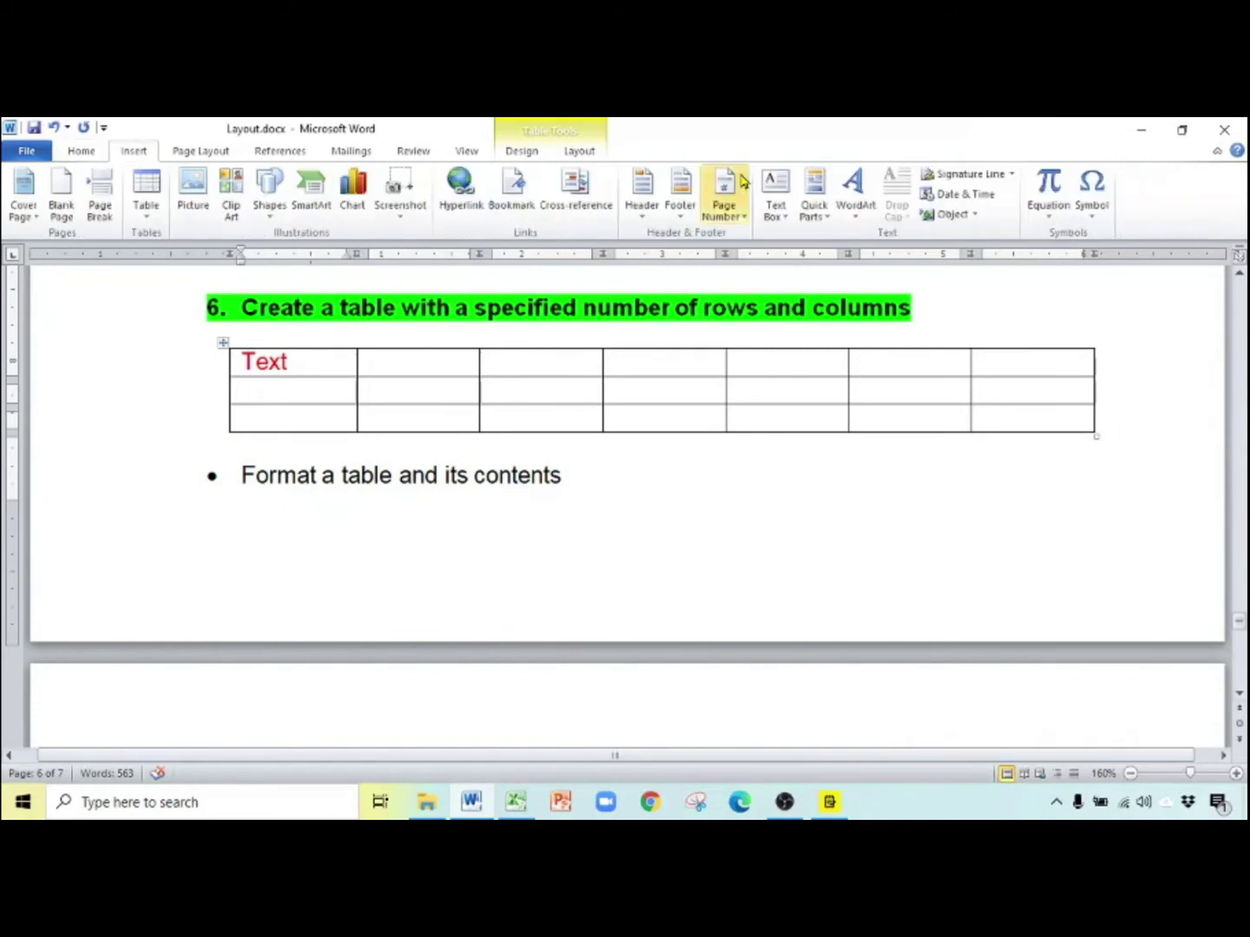
click(946, 215)
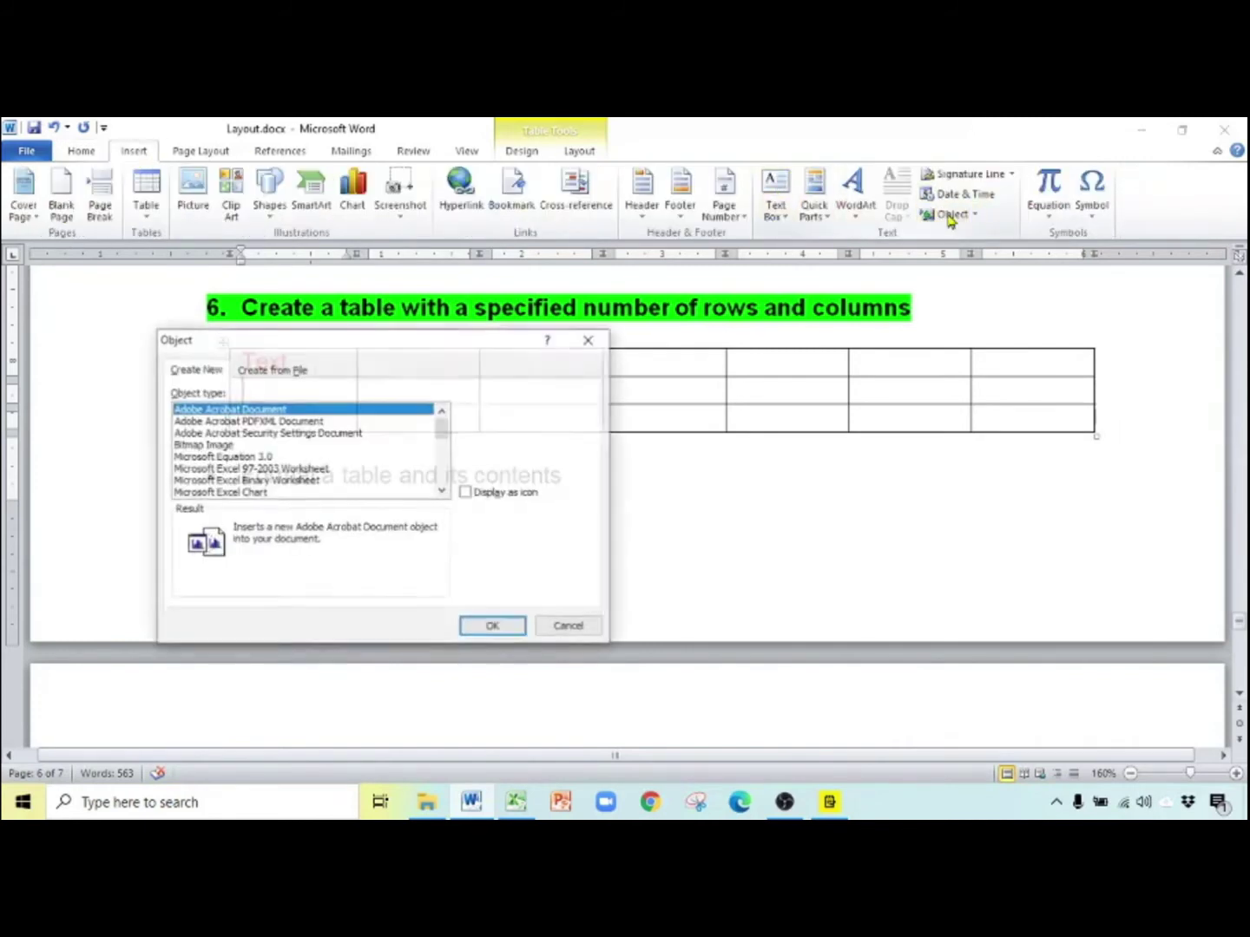
click(194, 444)
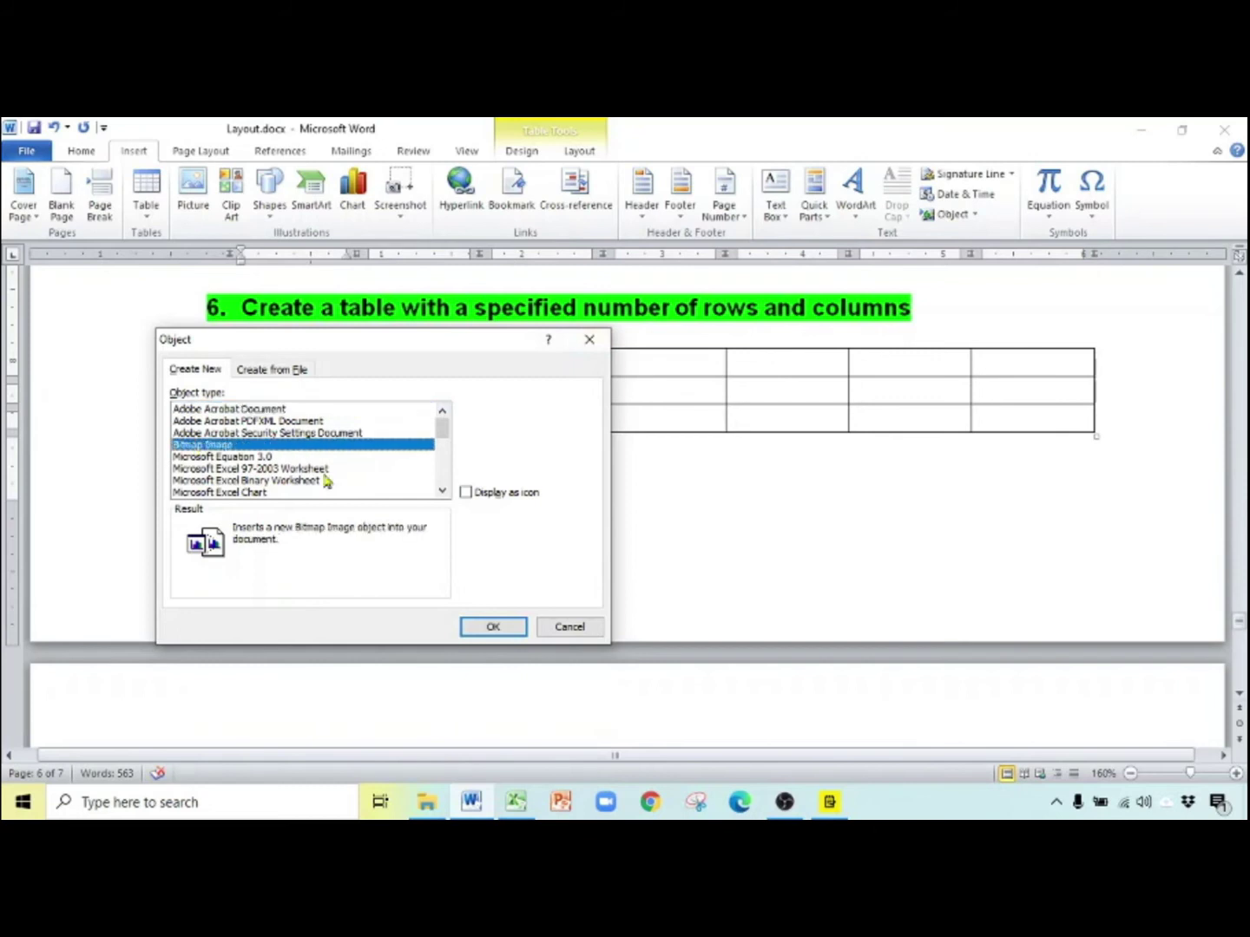
click(490, 626)
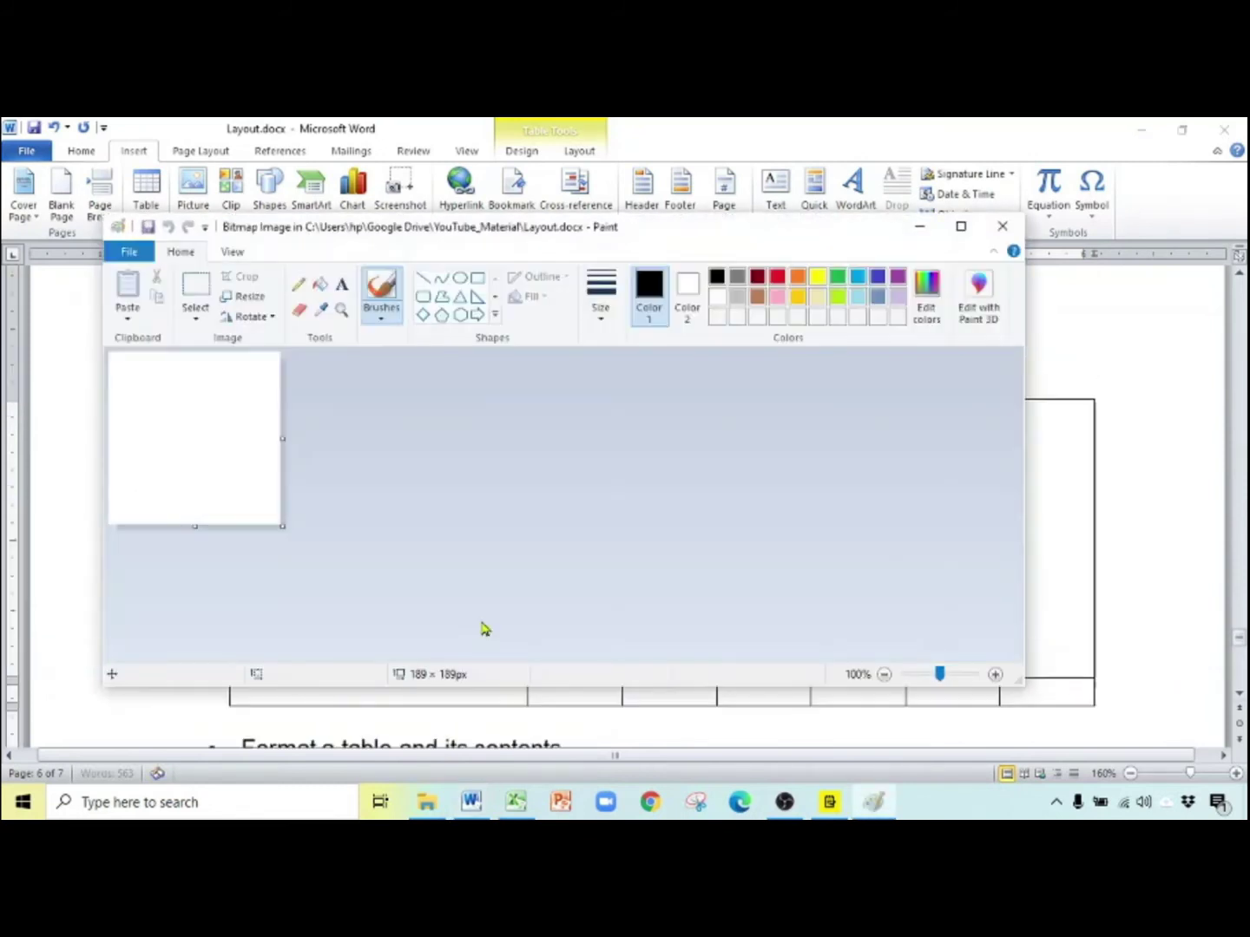
Draw a rounded rectangle on the Paint canvas and overlay it with a diamond about 123 × 138 px
click(422, 296)
drag(144, 386, 230, 477)
click(422, 315)
mouse_move(137, 368)
mouse_down()
mouse_move(208, 442)
mouse_move(220, 479)
mouse_move(250, 496)
mouse_up()
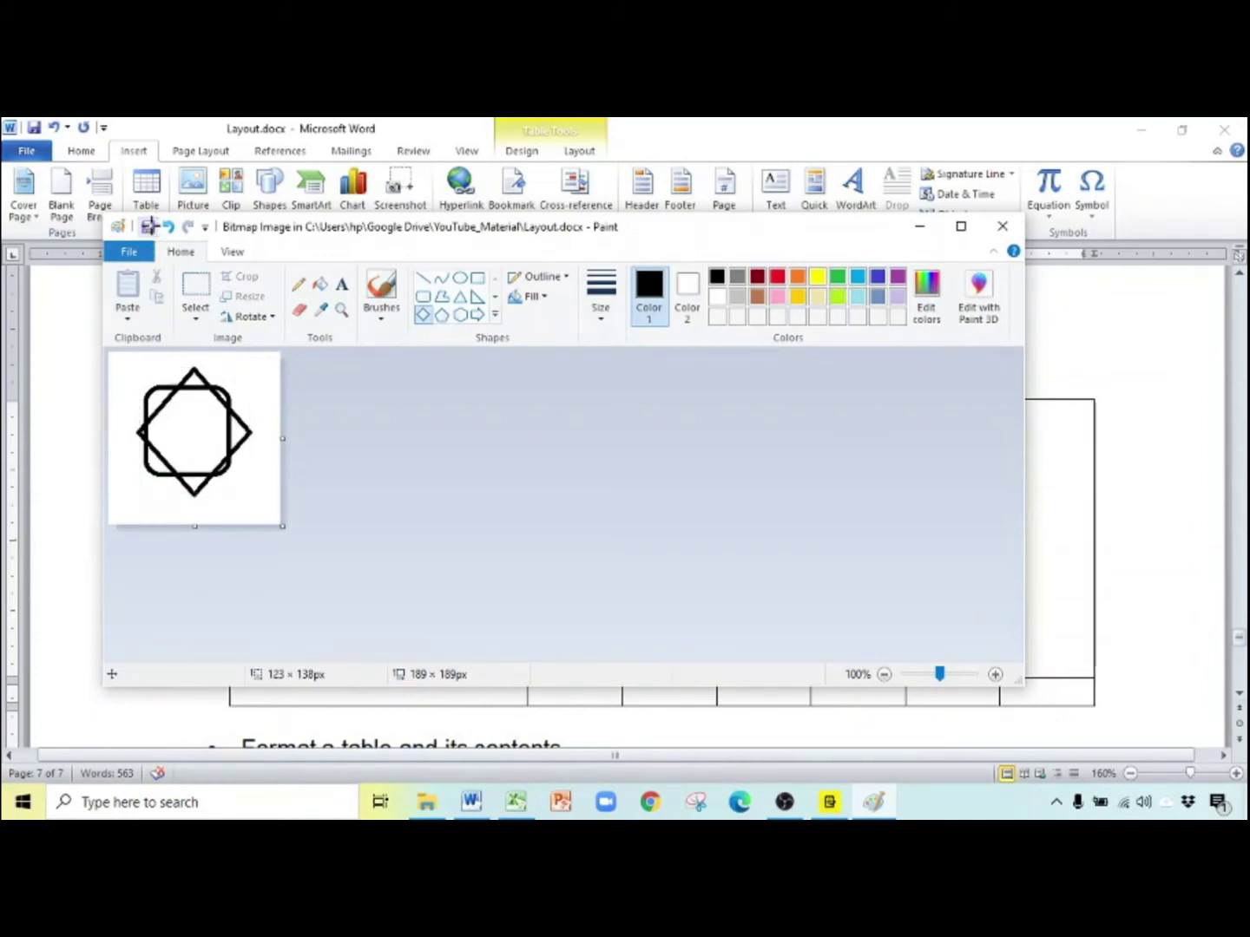
Update the document with the Paint drawing and minimise Paint to return to Word
click(137, 253)
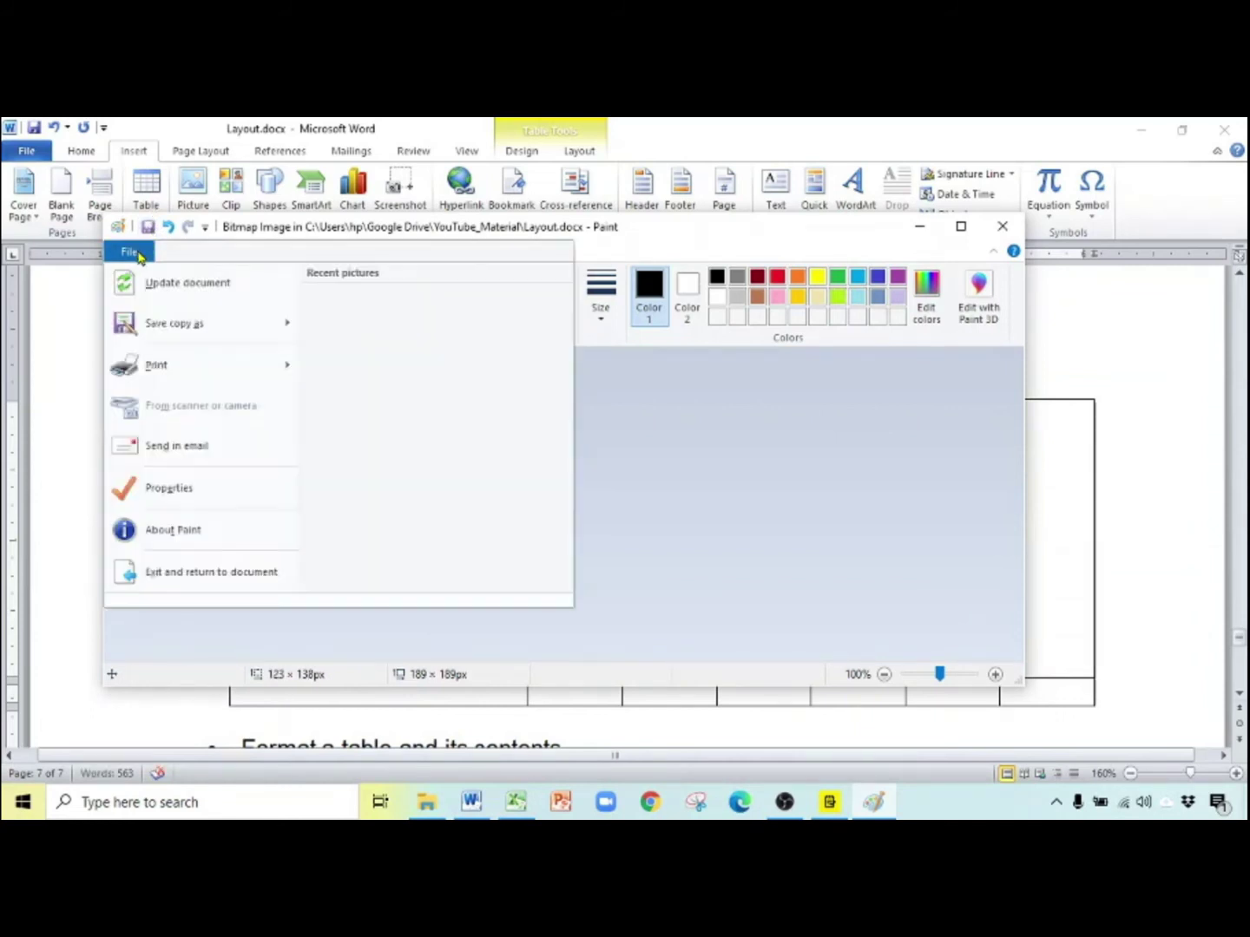
click(187, 284)
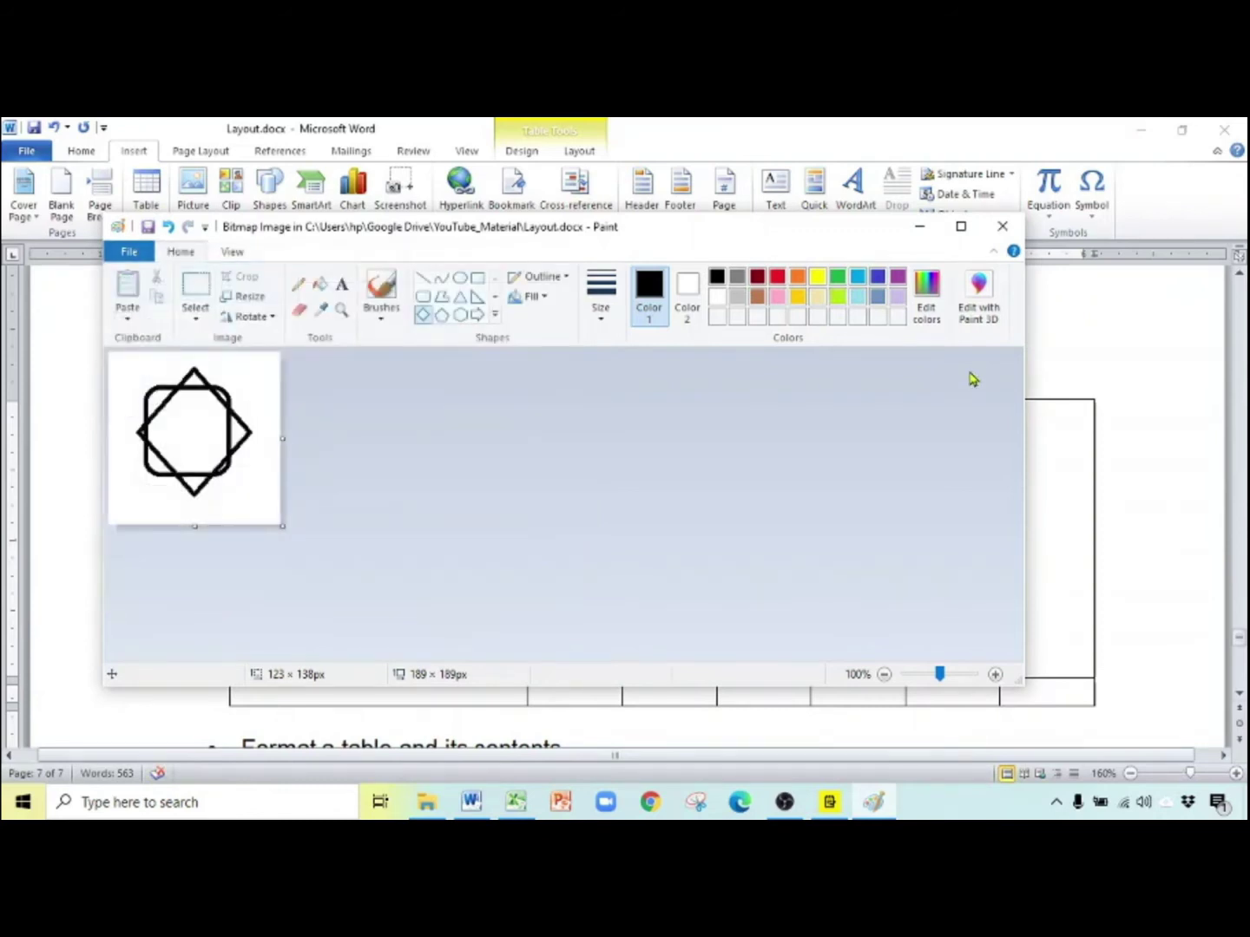
click(919, 225)
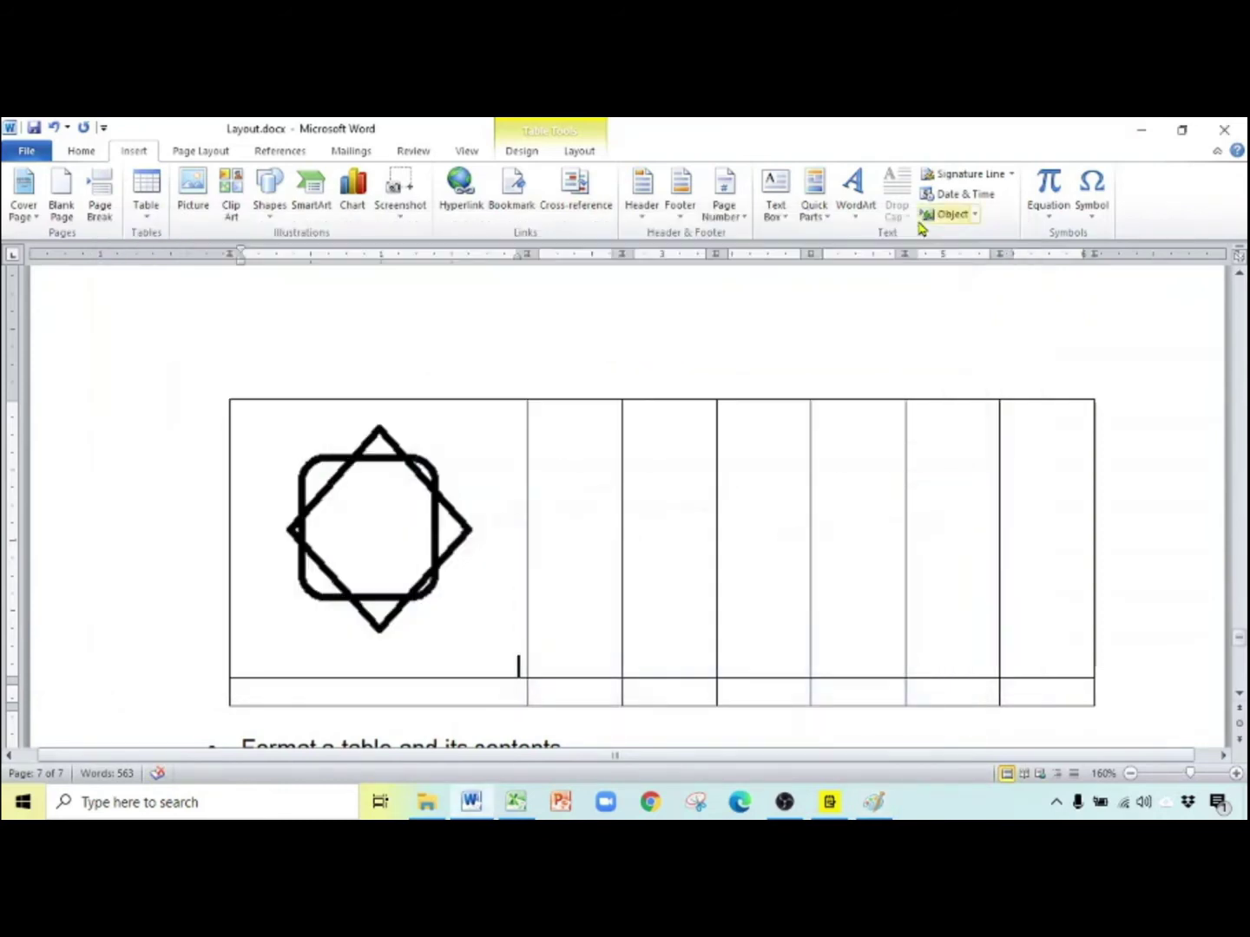
Reopen the embedded bitmap object in Paint for editing and close Paint without changing the drawing
click(403, 538)
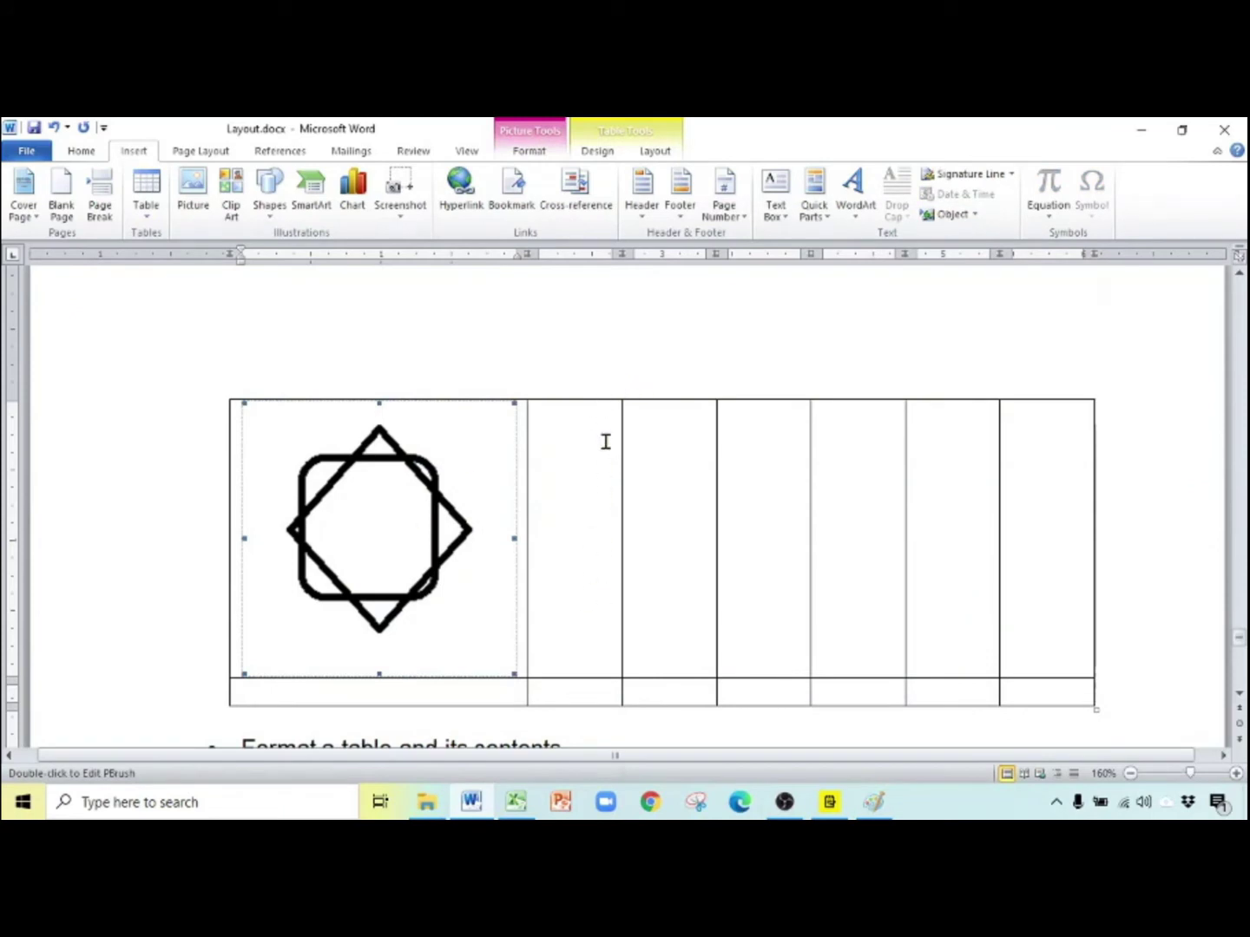
double_click(442, 551)
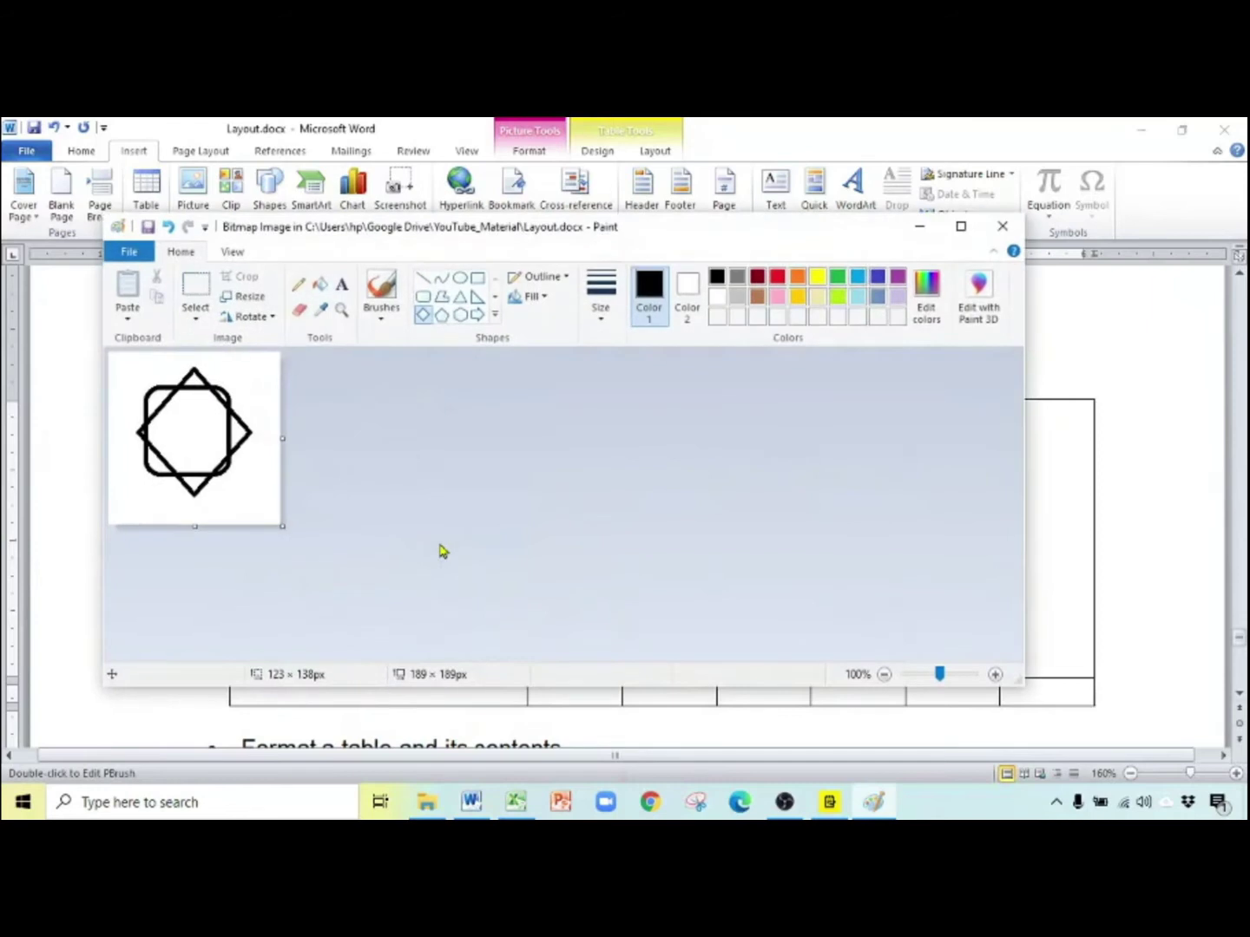
click(1002, 228)
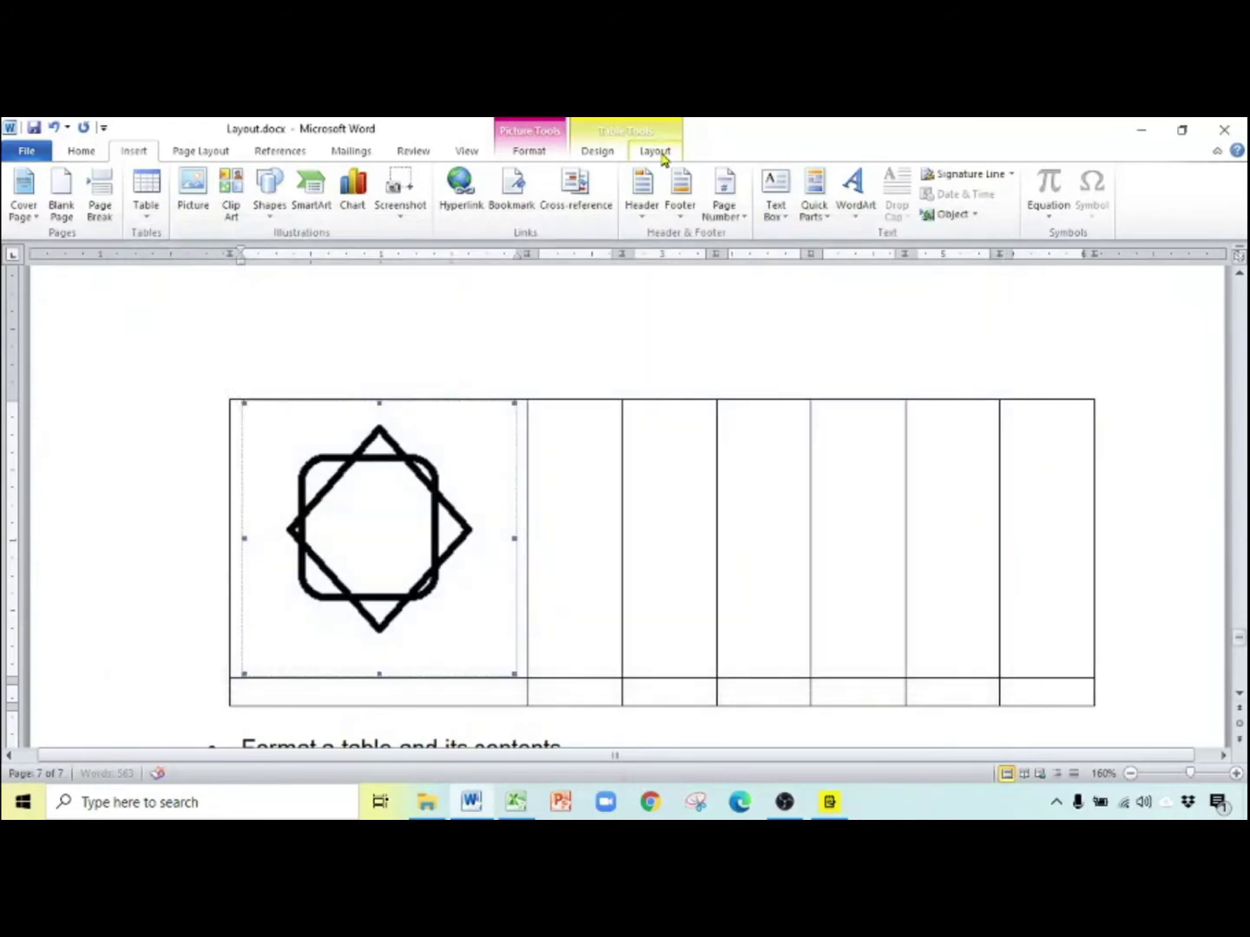
Set the Paint drawing's text wrapping to Square
click(655, 152)
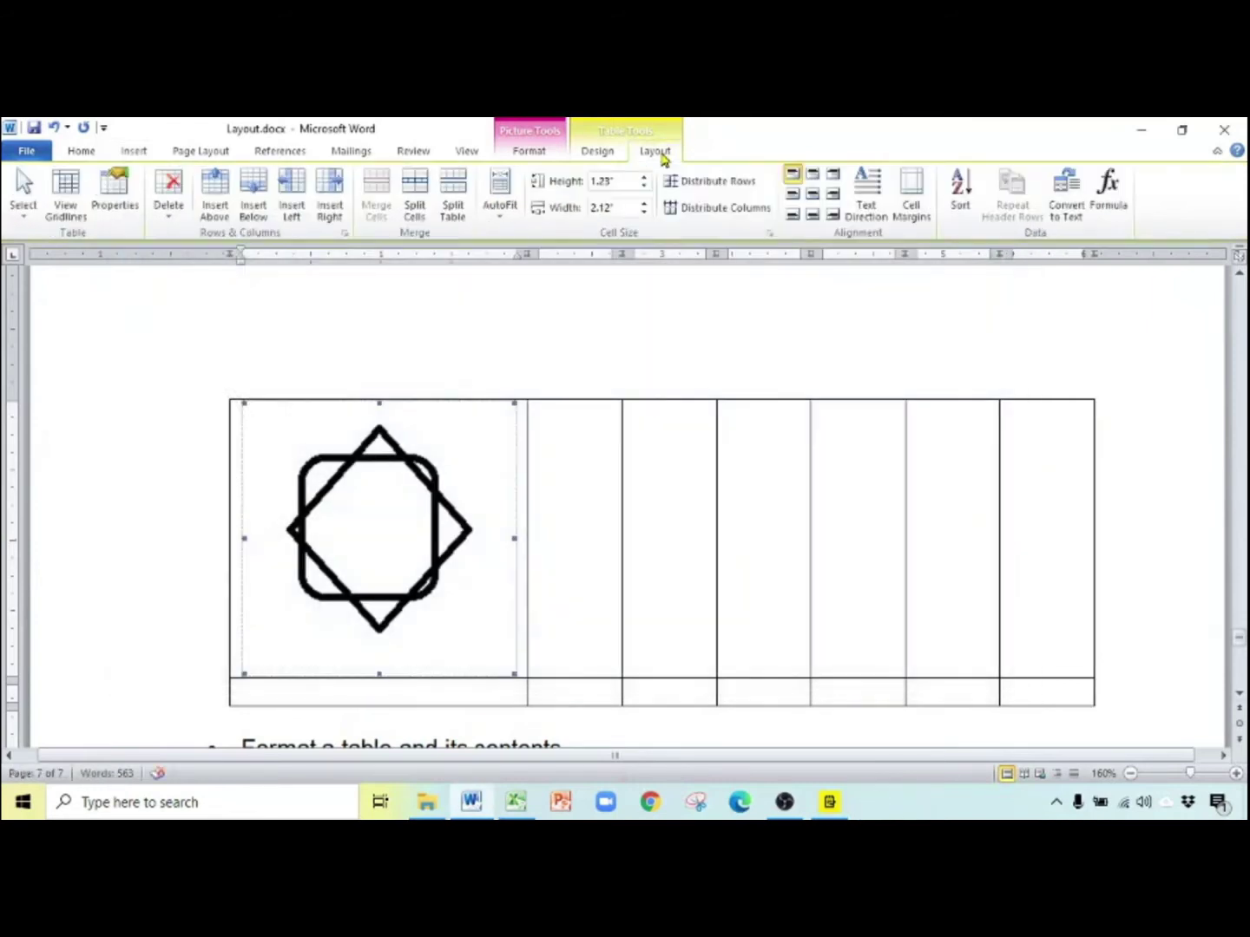
click(598, 153)
click(529, 152)
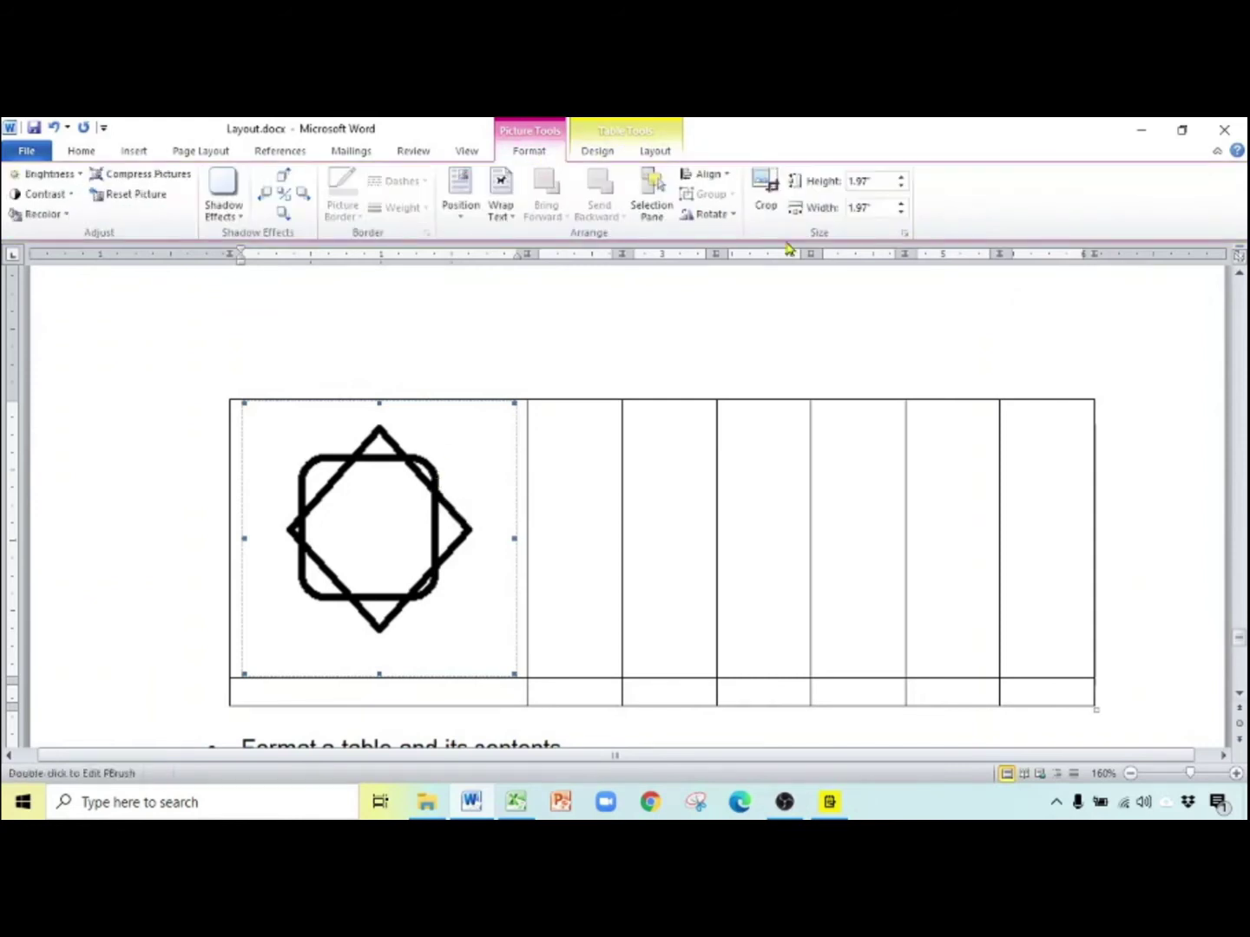
click(852, 182)
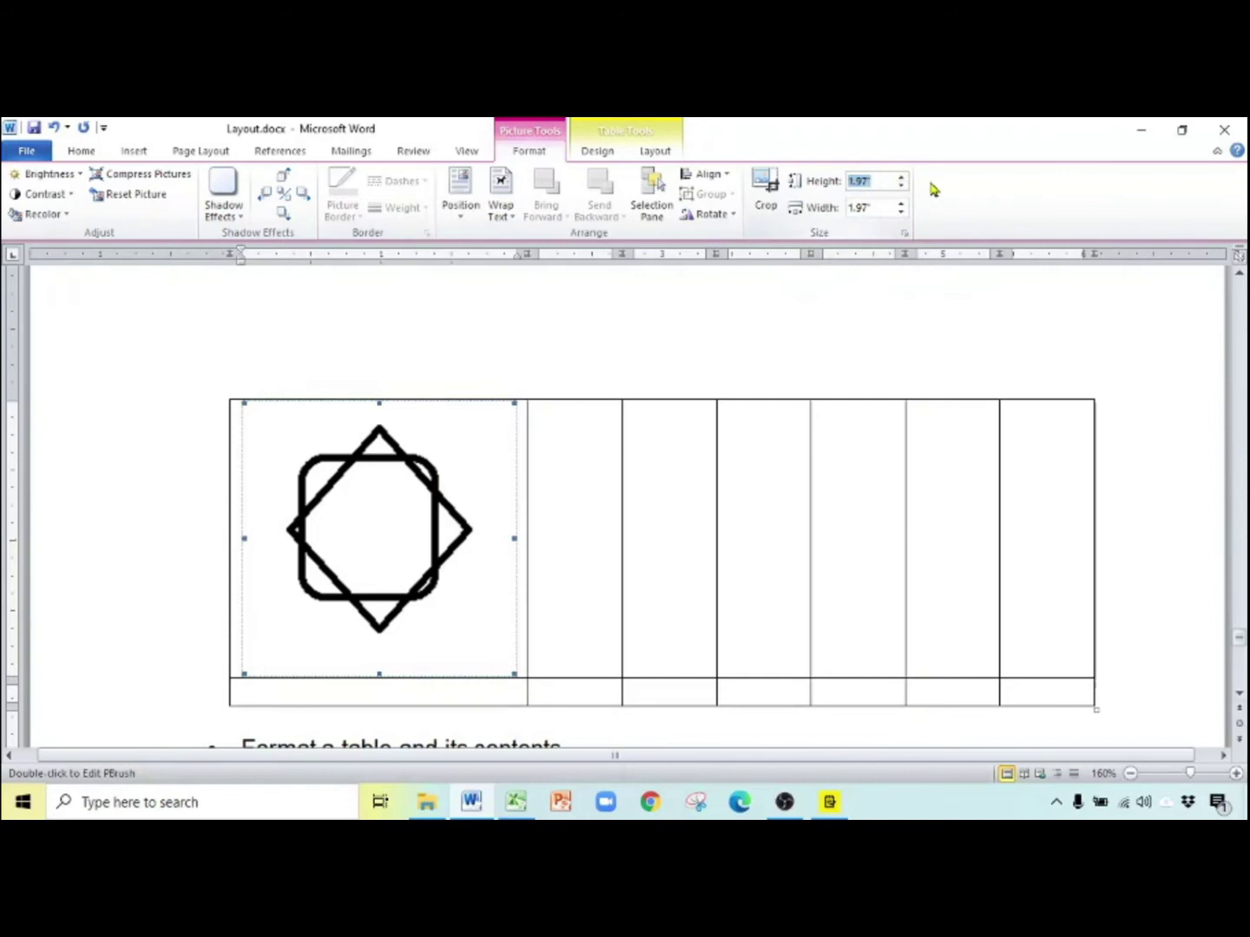
text(0)
click(503, 211)
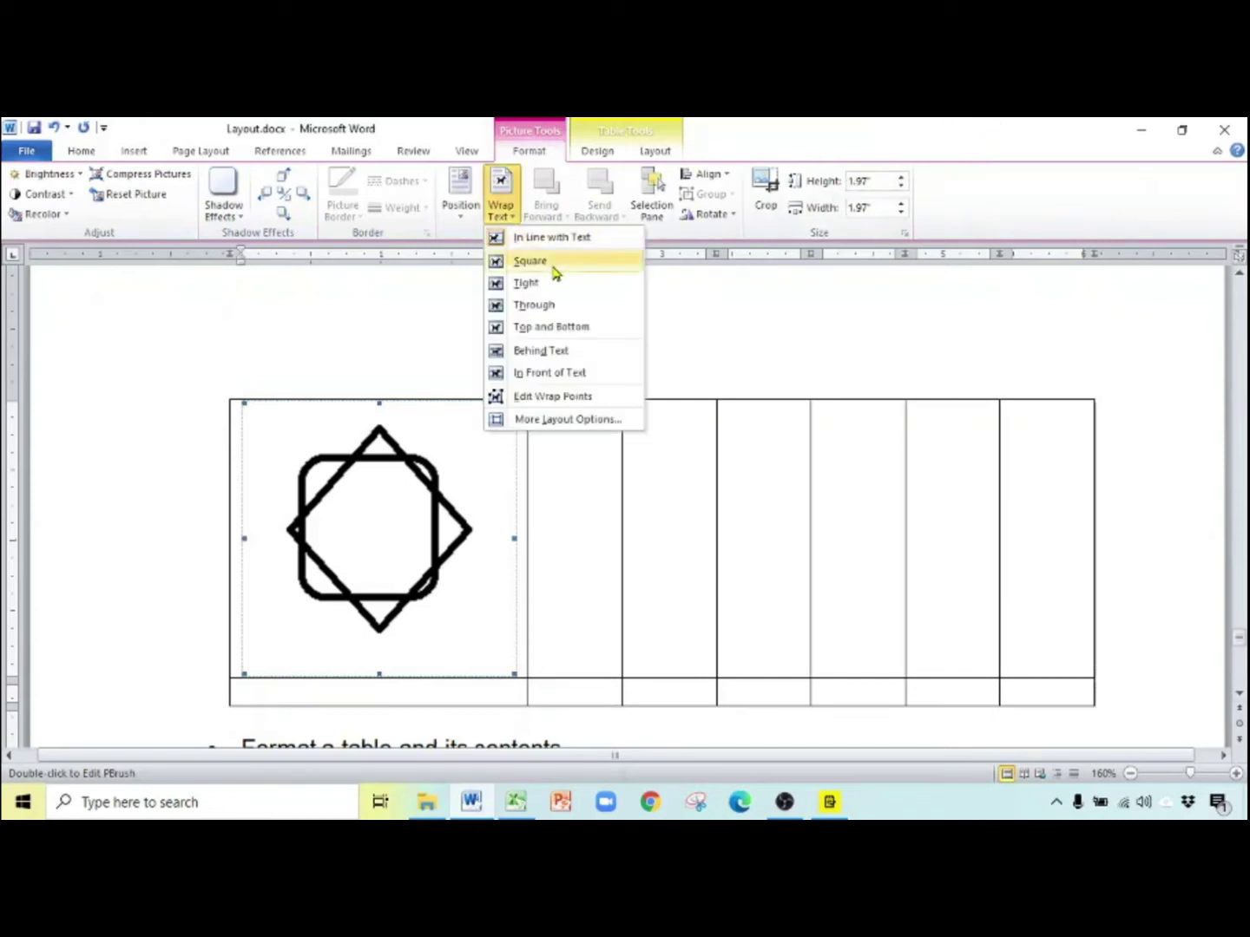
click(531, 261)
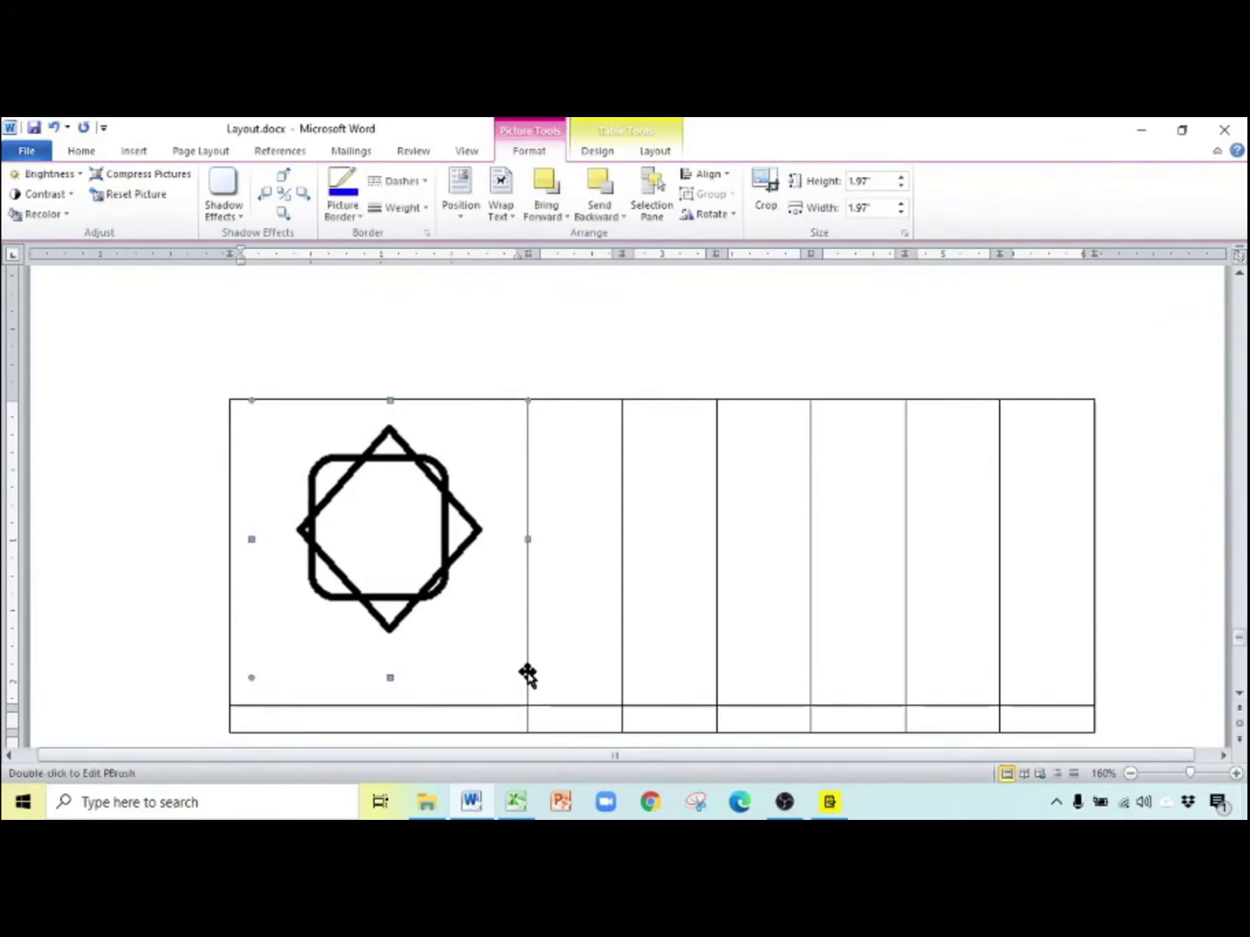
Set the drawing's height to 0.97", shrink it further to about 0.6" square, and move it slightly within its cell
drag(527, 678, 405, 559)
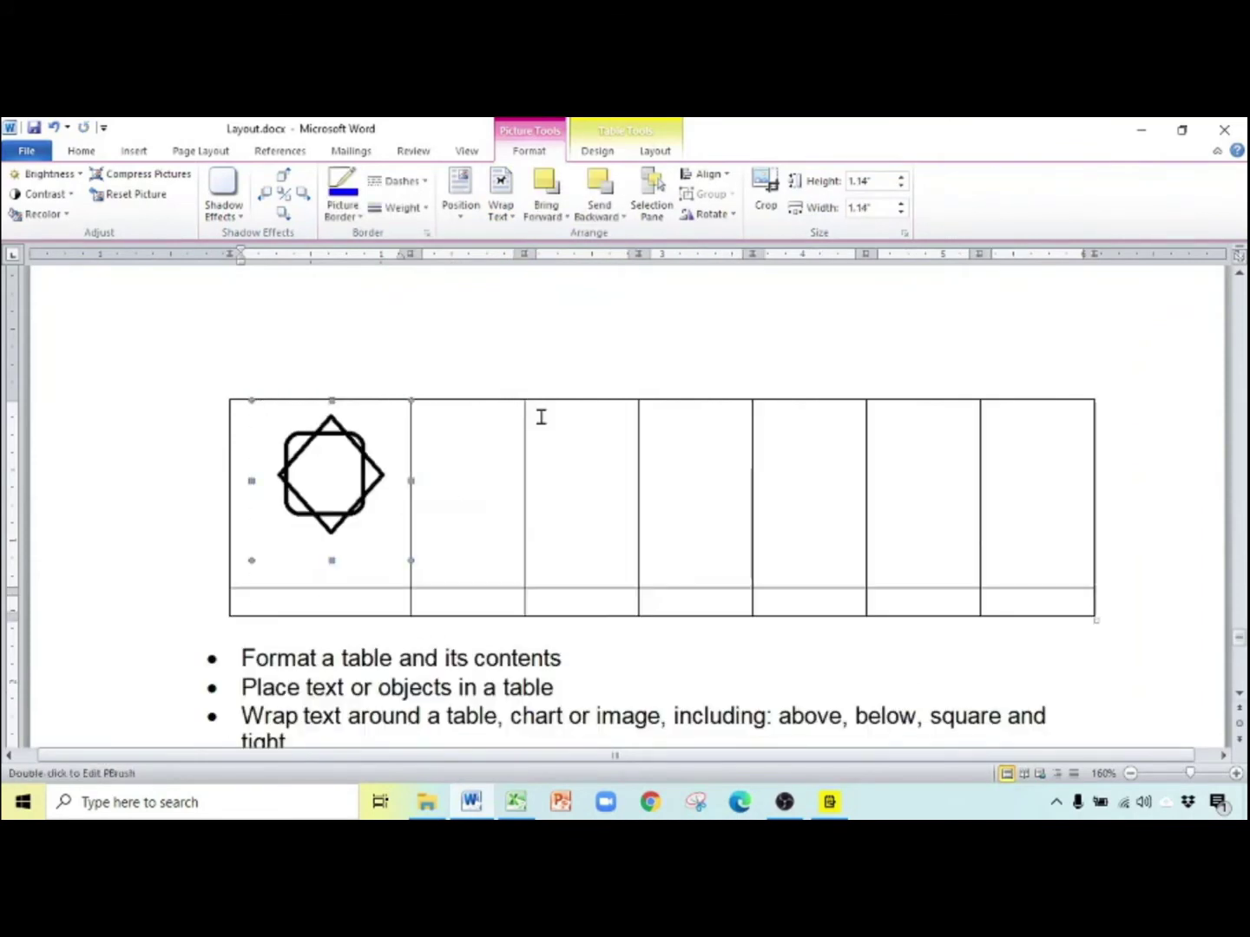
click(862, 184)
text(0.97)
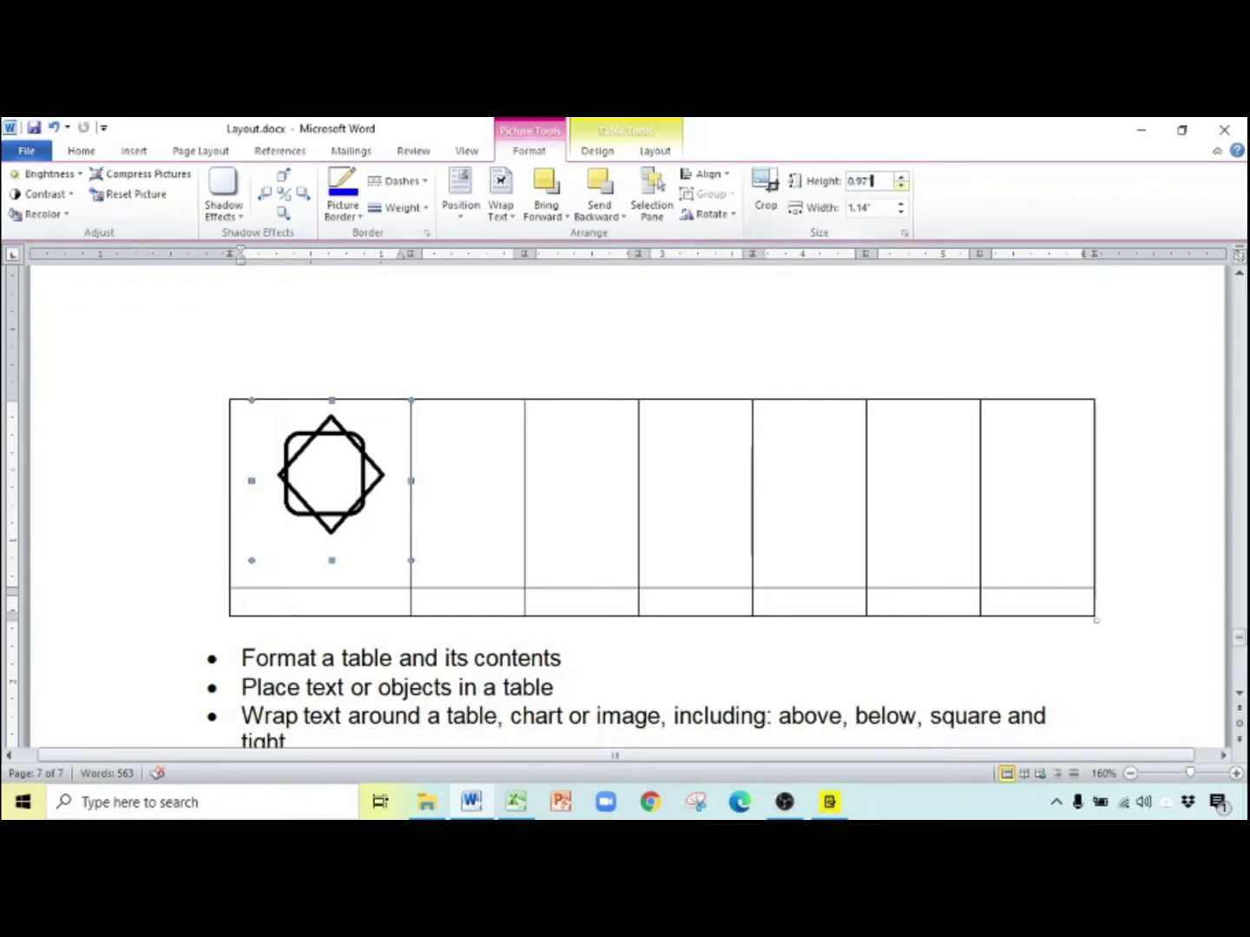
key(Return)
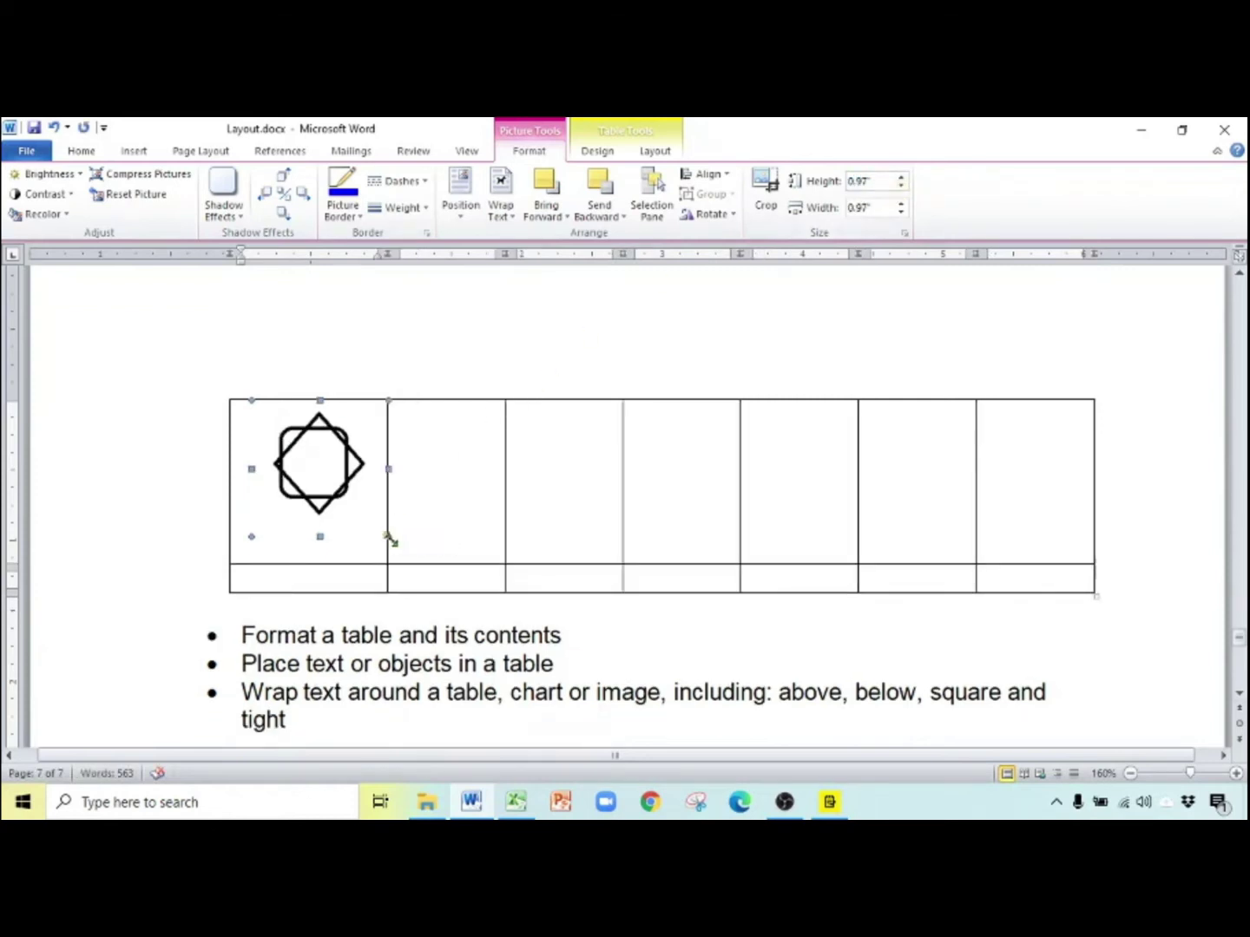
drag(387, 538, 329, 483)
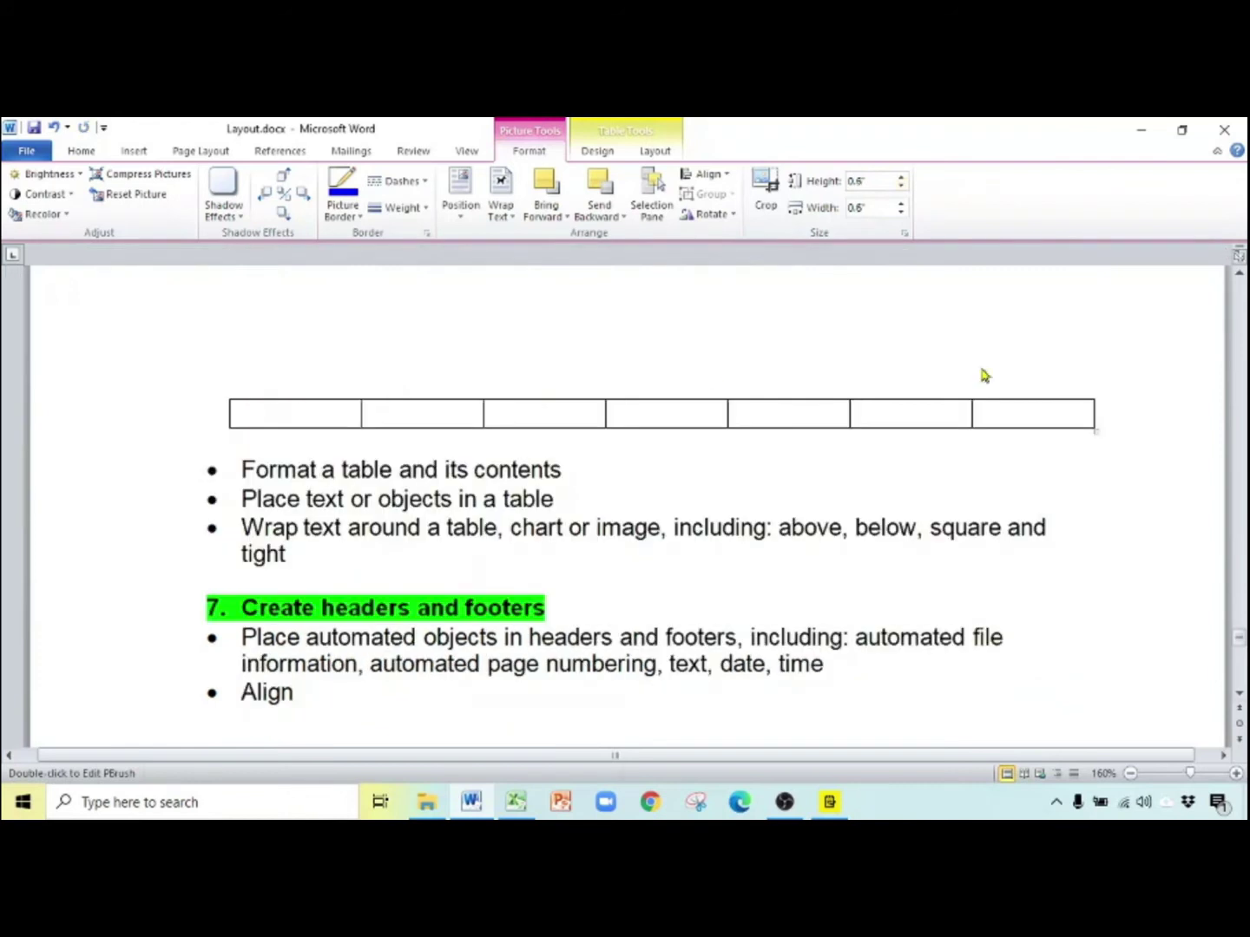
click(1239, 276)
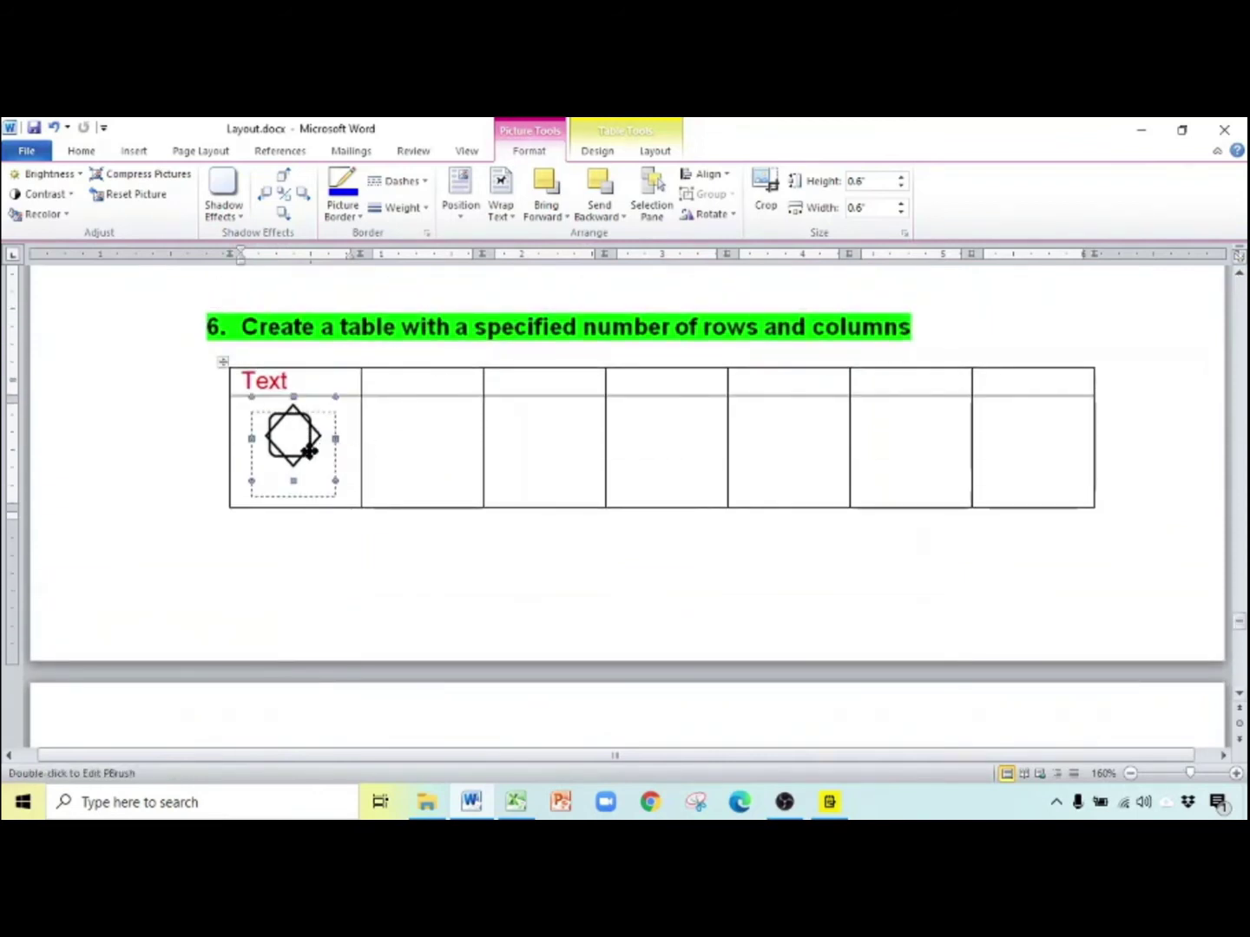
key(Delete)
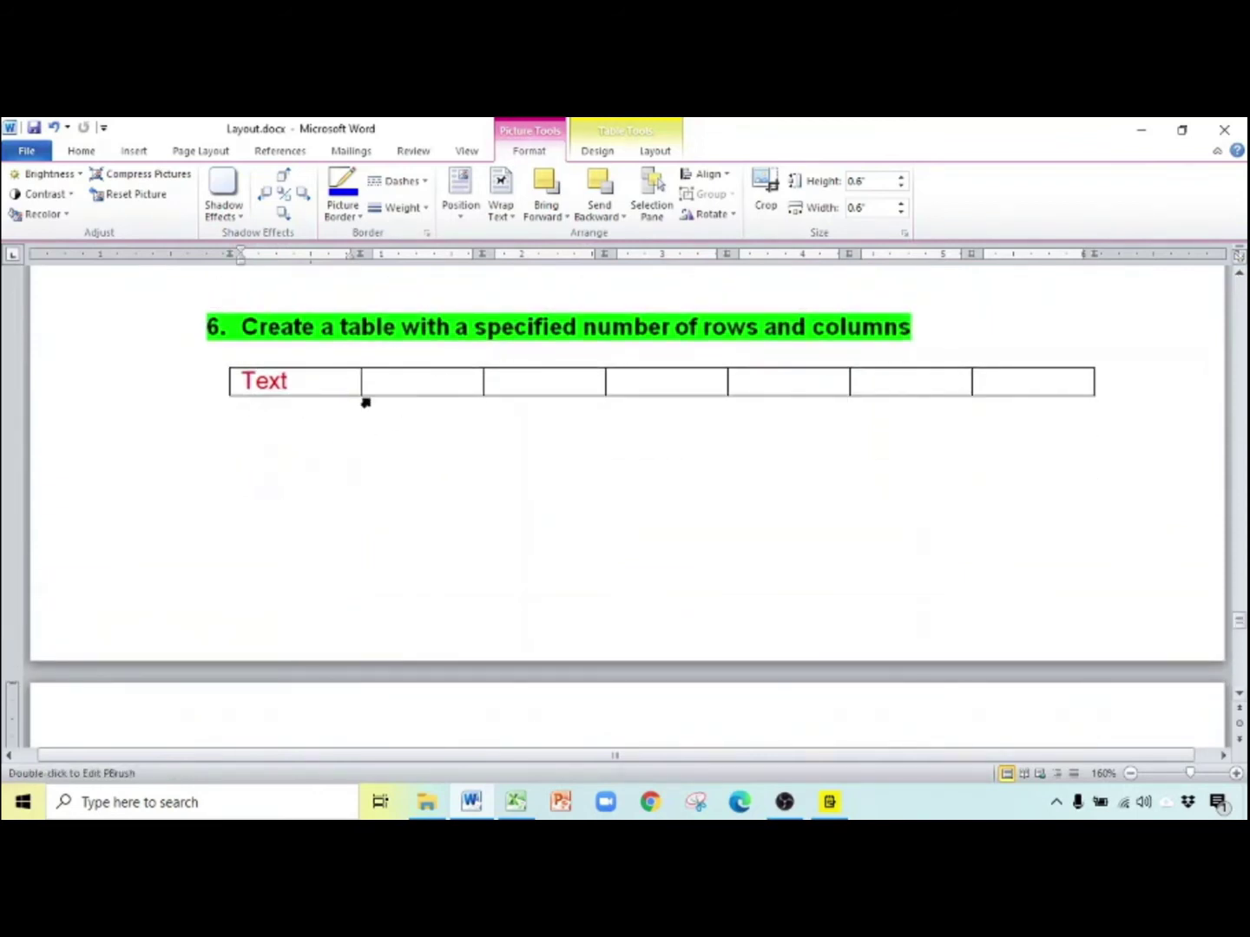
Insert a page break at the end of the heading "Create a table with a specified number of rows and columns"
click(937, 338)
key(ctrl+Return)
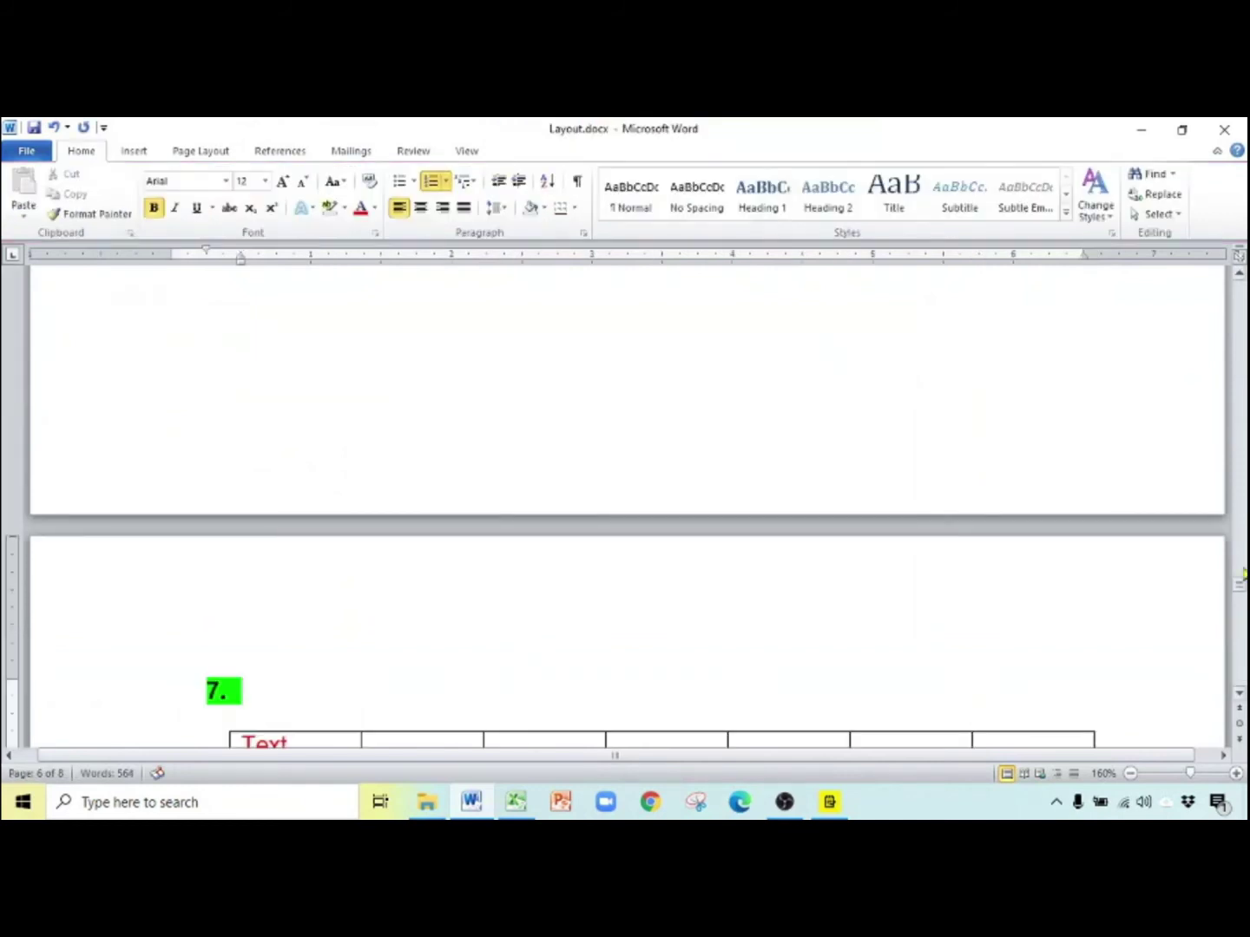
click(1239, 698)
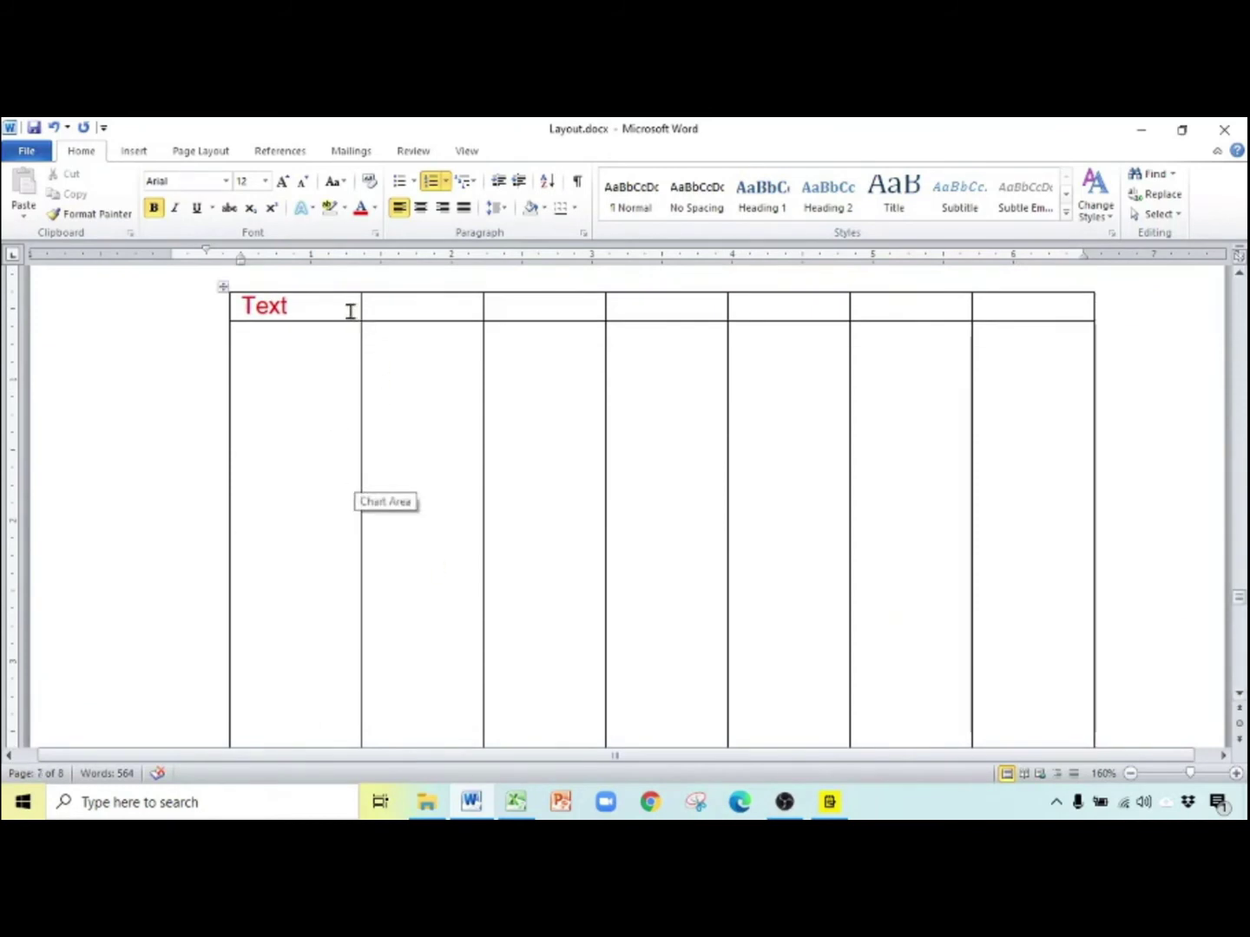
Merge the second, third and fourth cells of the table's first row
click(323, 390)
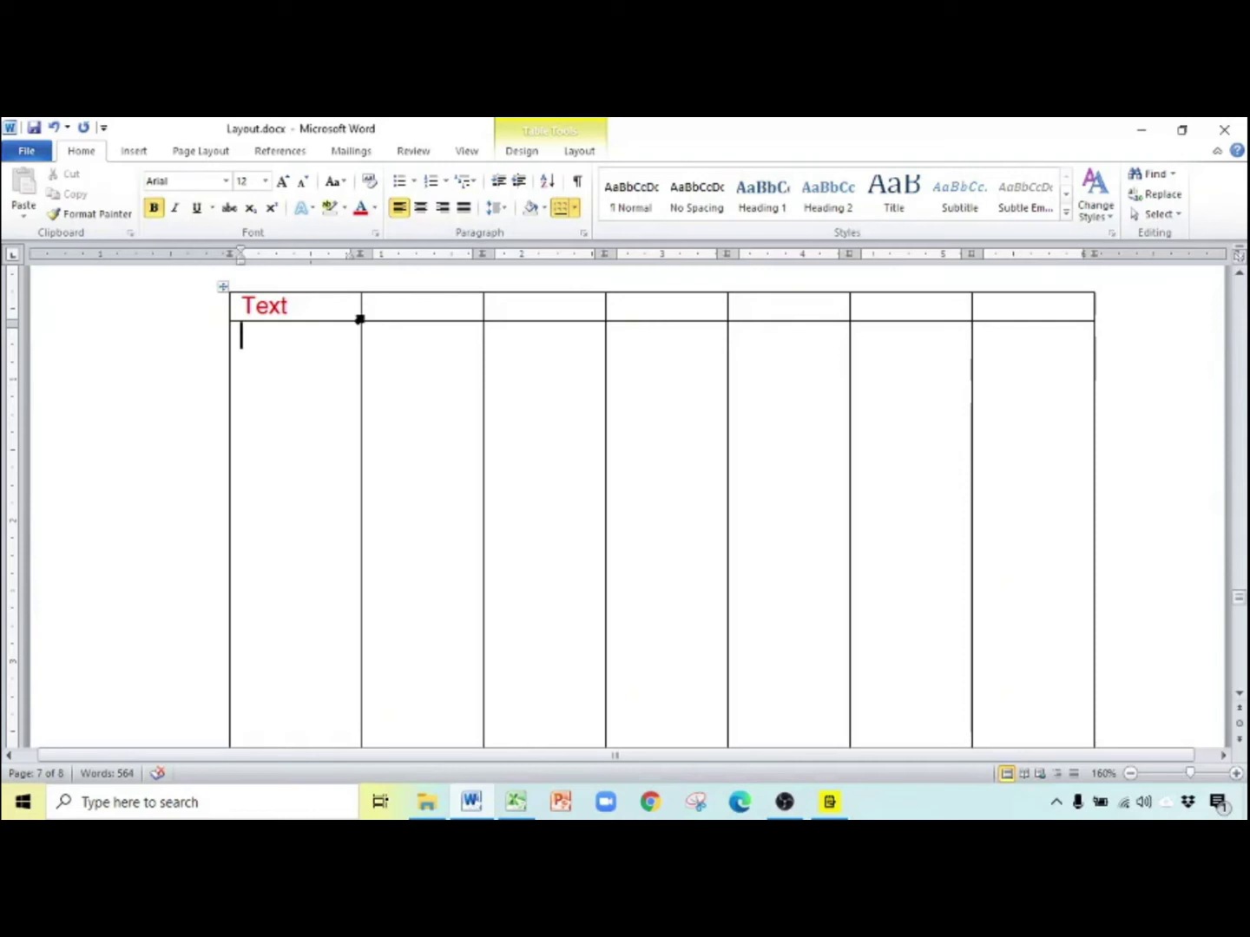
drag(419, 313, 543, 323)
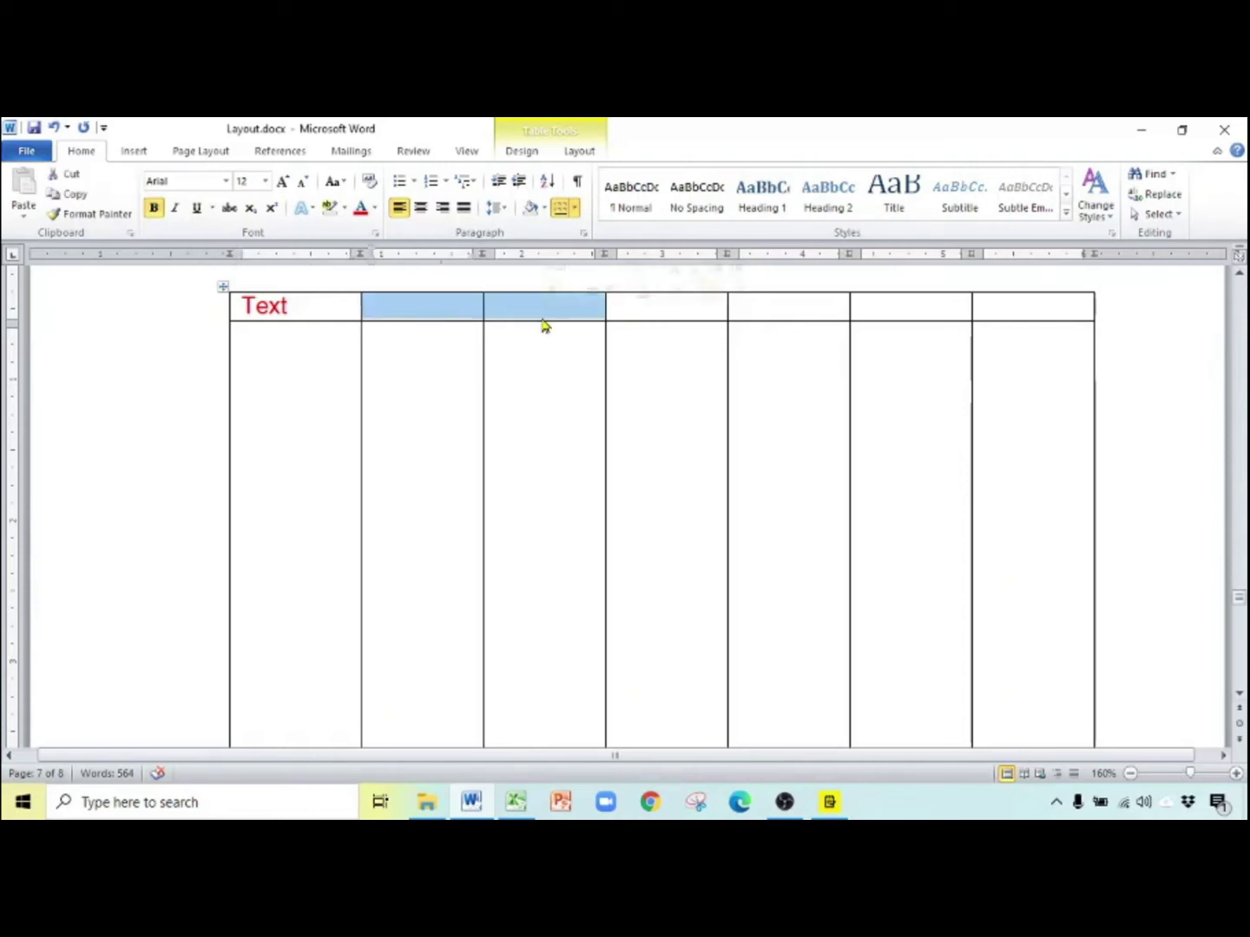
click(401, 308)
drag(376, 308, 684, 312)
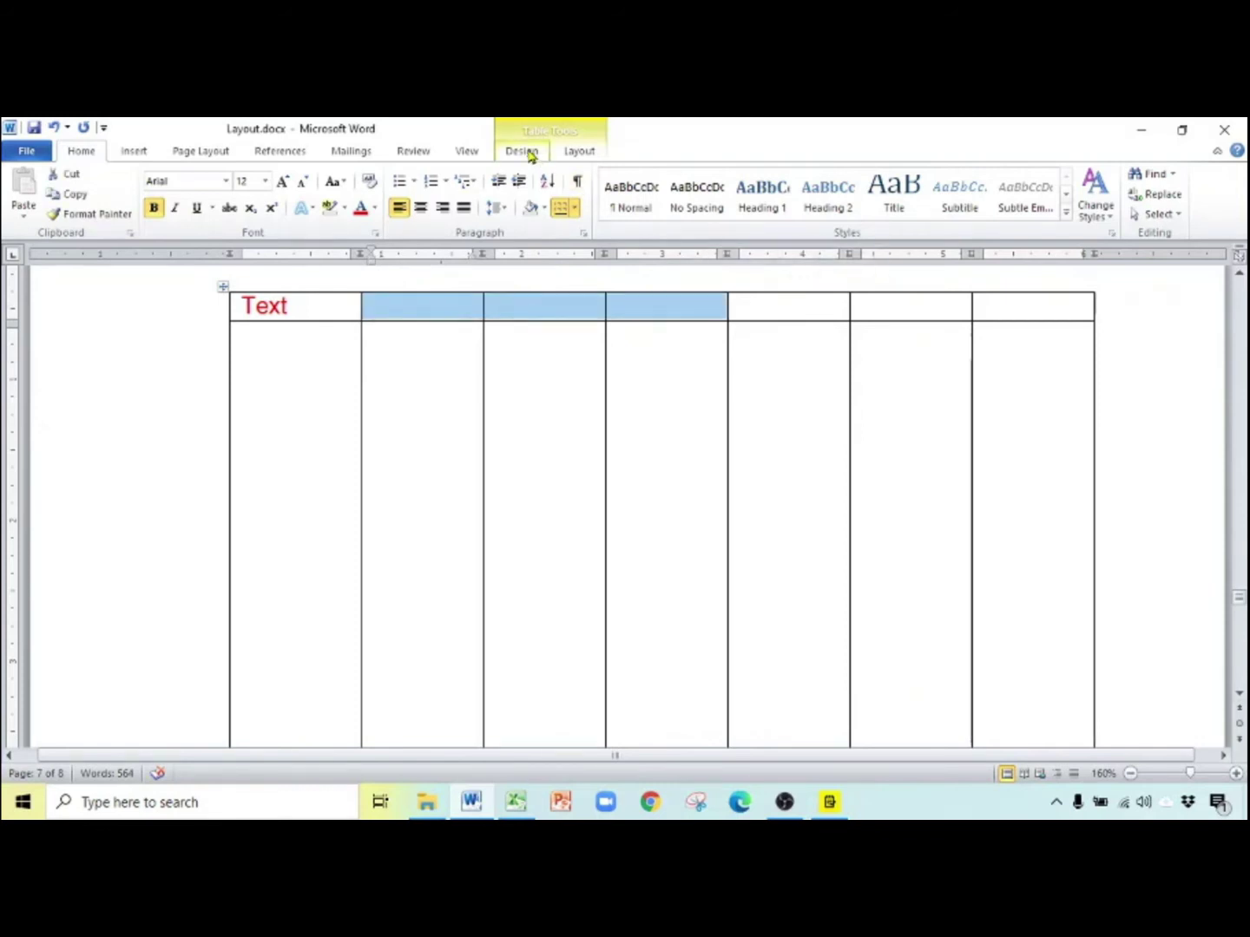
click(573, 152)
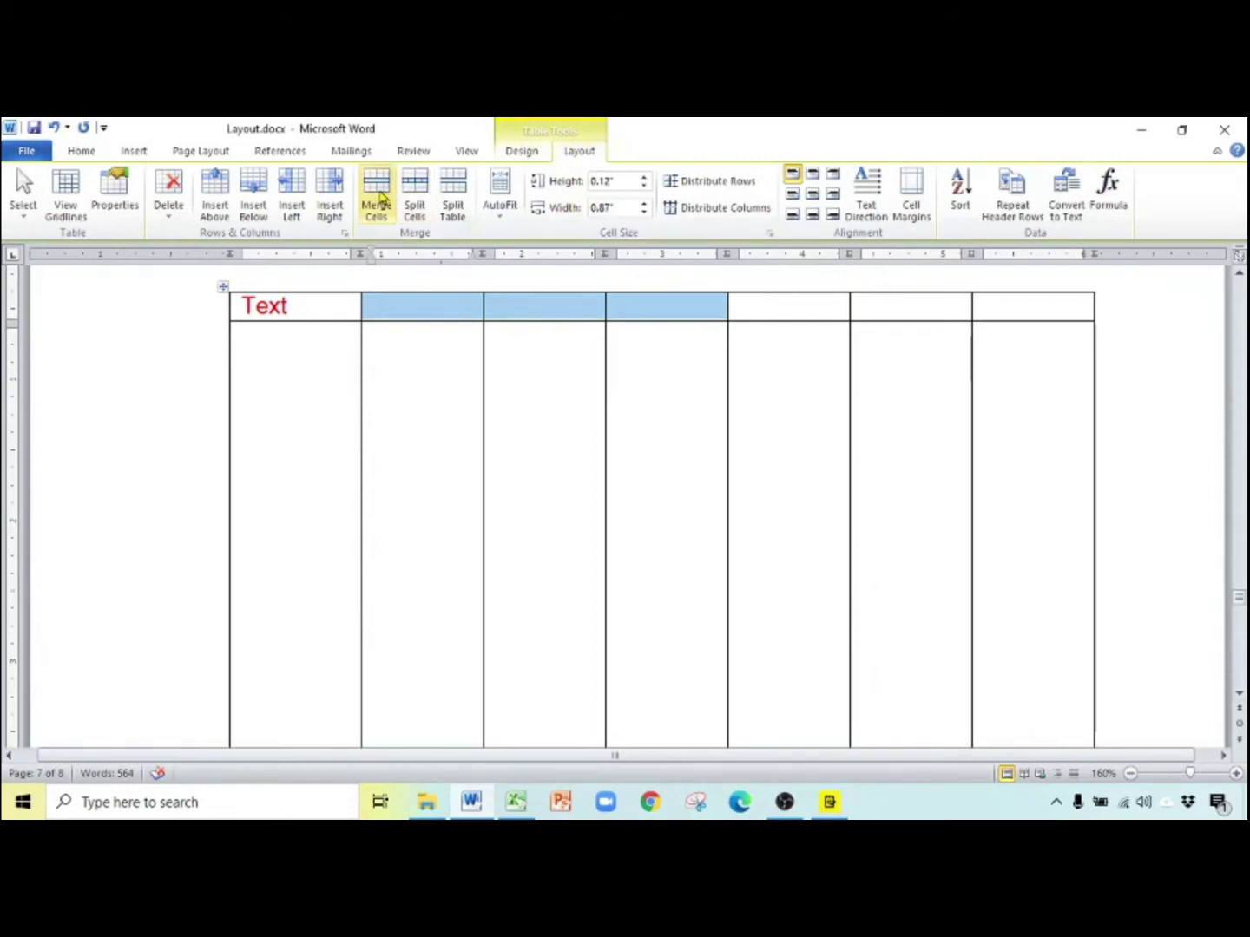
click(380, 199)
click(447, 312)
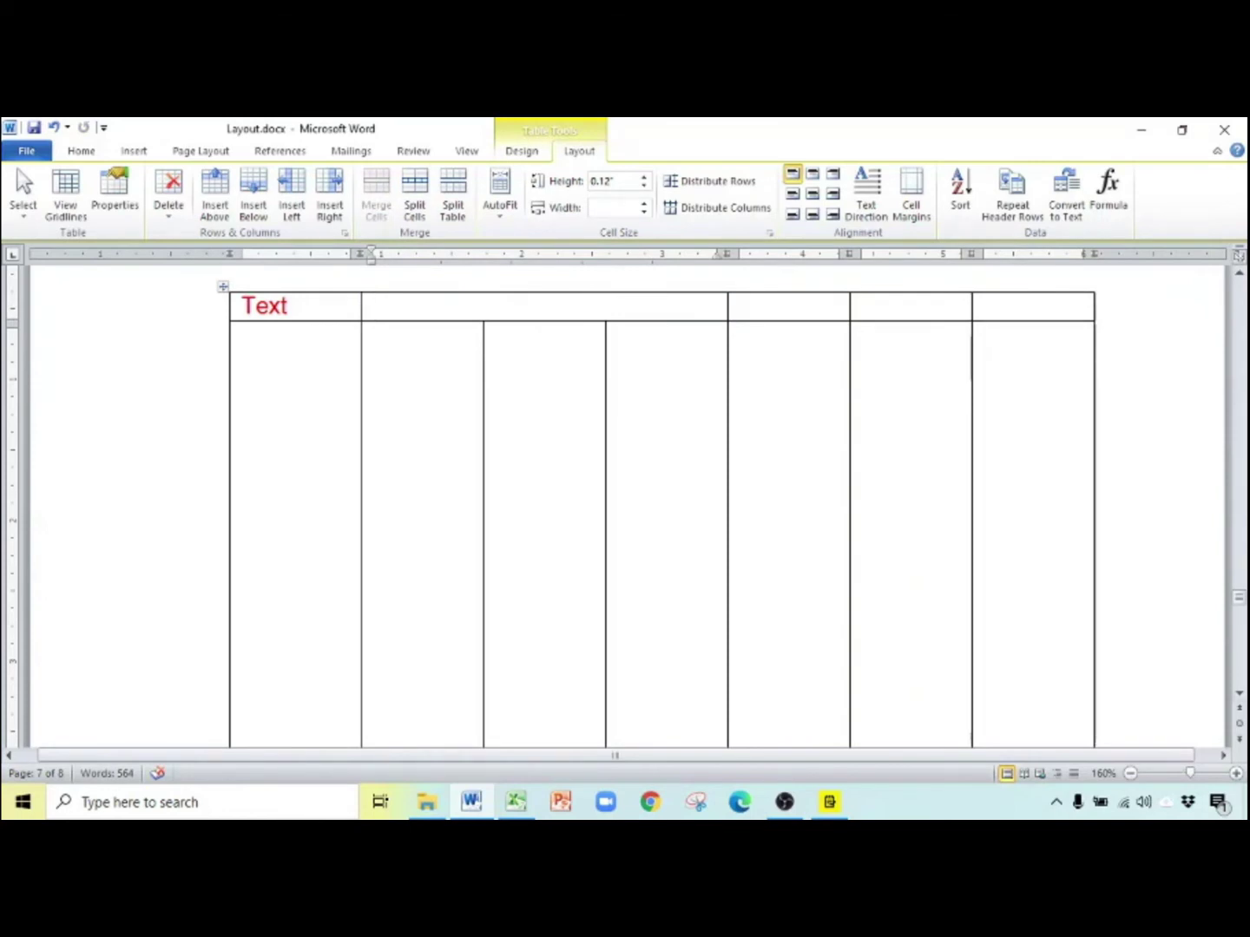
Remove the Paint drawing from the table and split the second row's first cell into 2 columns and 1 row
scroll(1242, 701, down, 3)
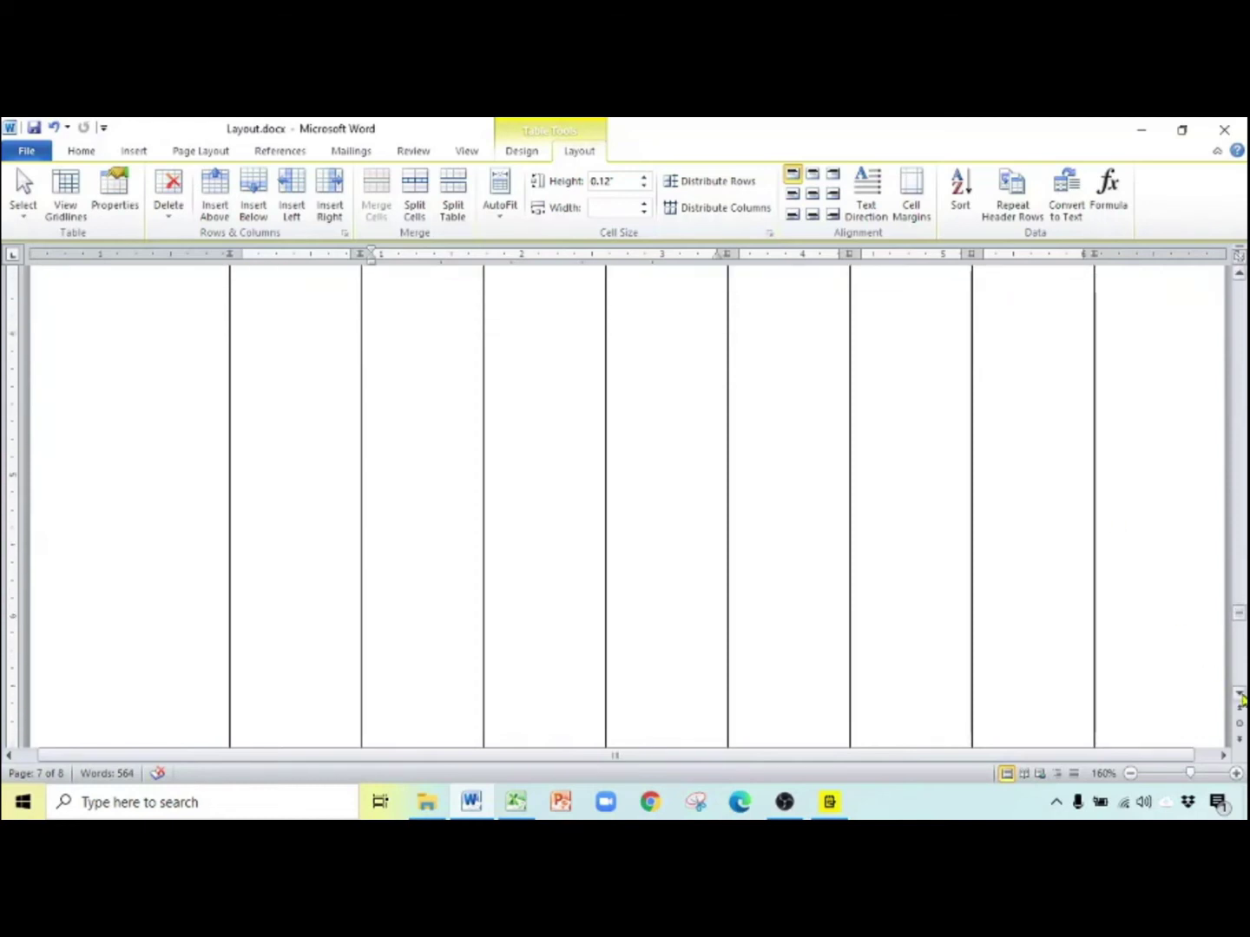
key(ctrl+z)
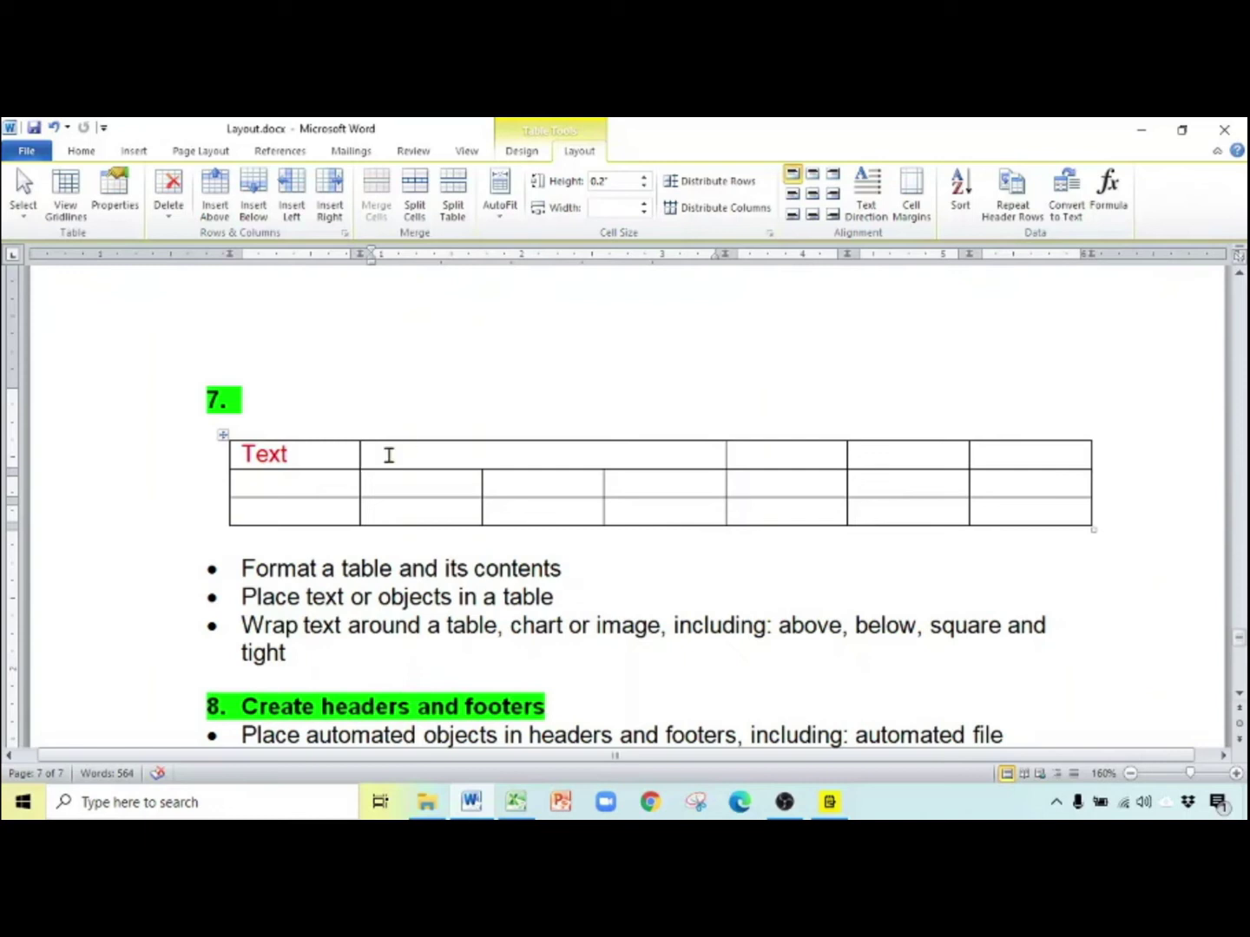
click(282, 480)
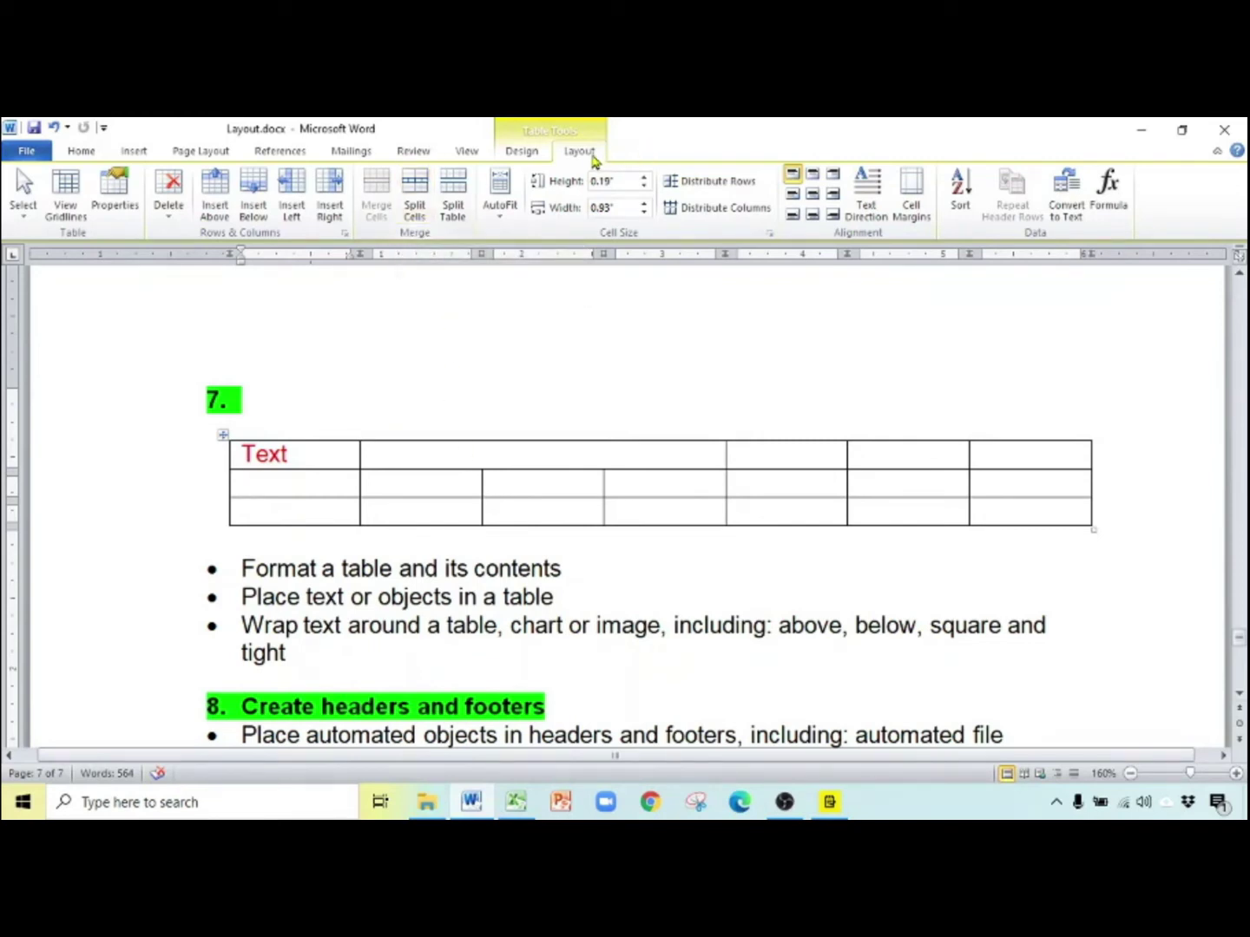
click(417, 191)
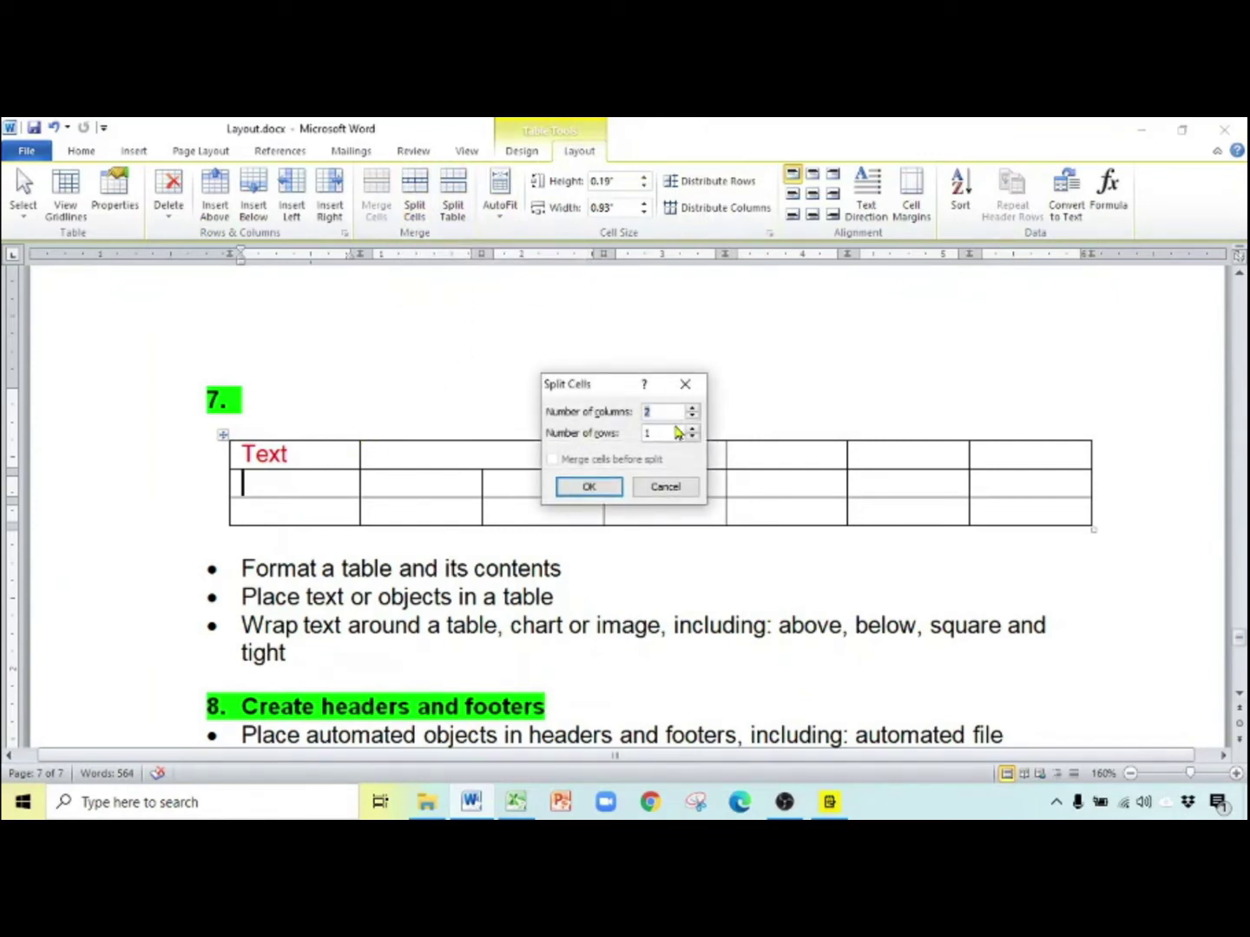
click(608, 493)
click(331, 491)
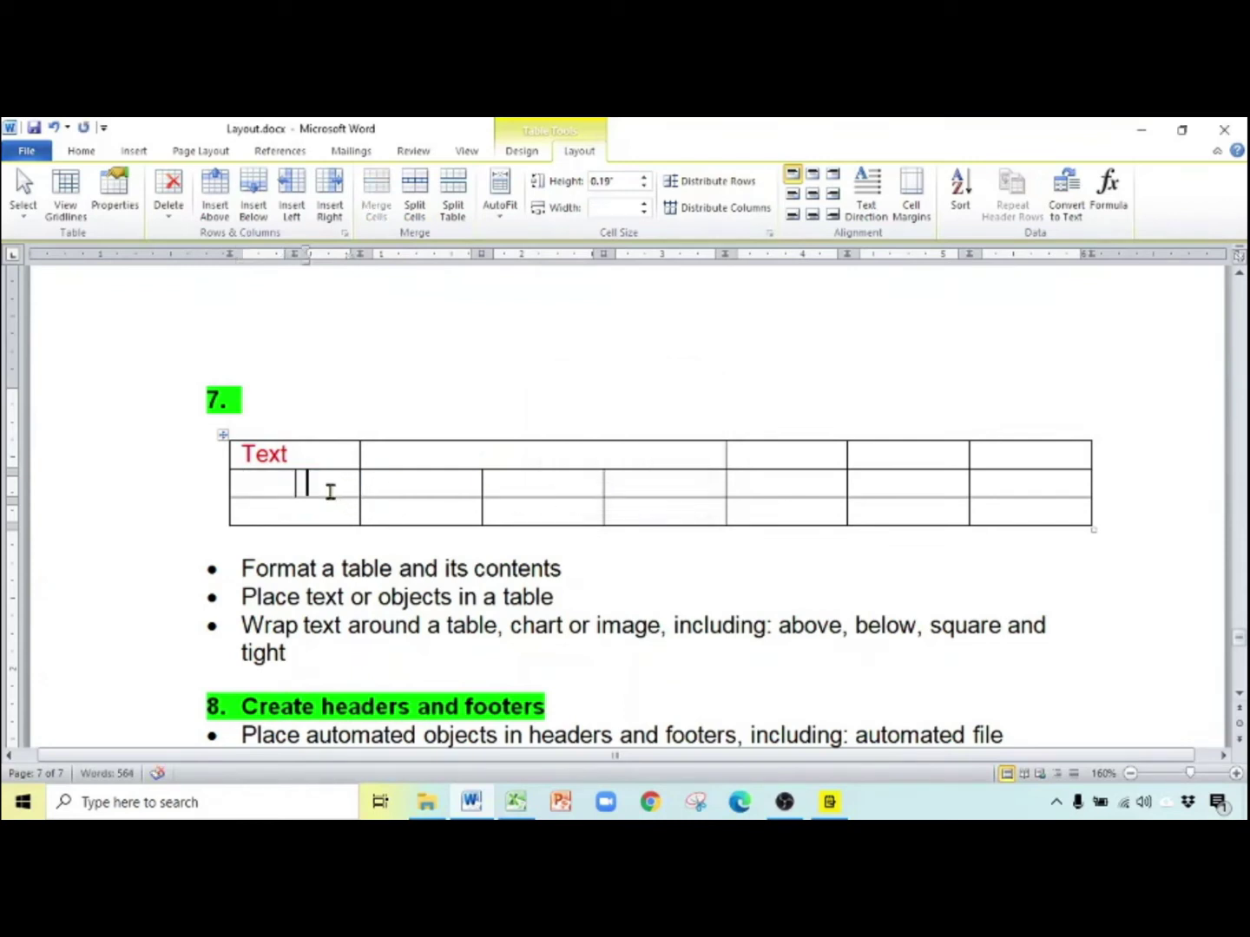
Select the whole table and set the height of all its rows to exactly 0.5" in Table Properties
drag(315, 483, 248, 491)
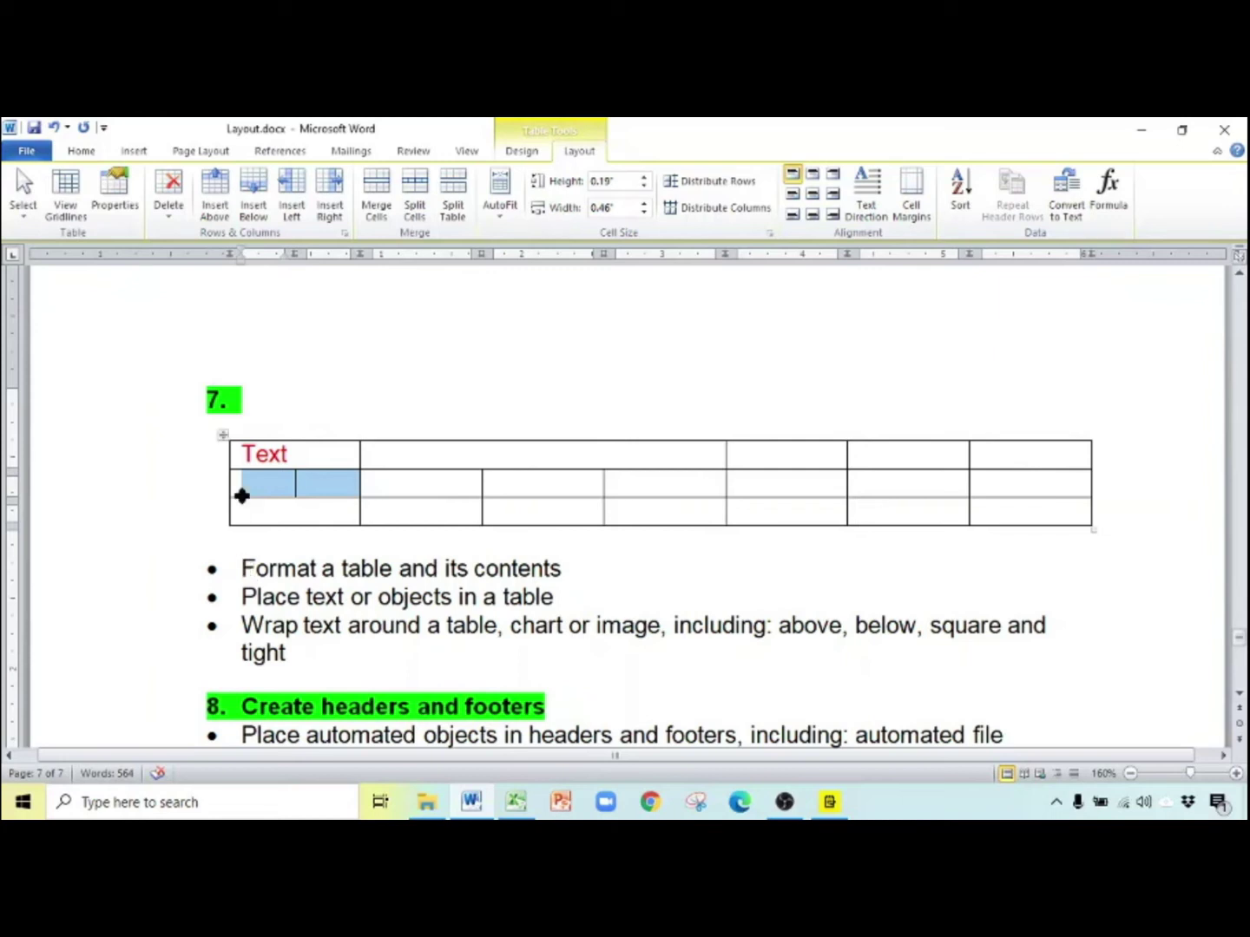
click(224, 441)
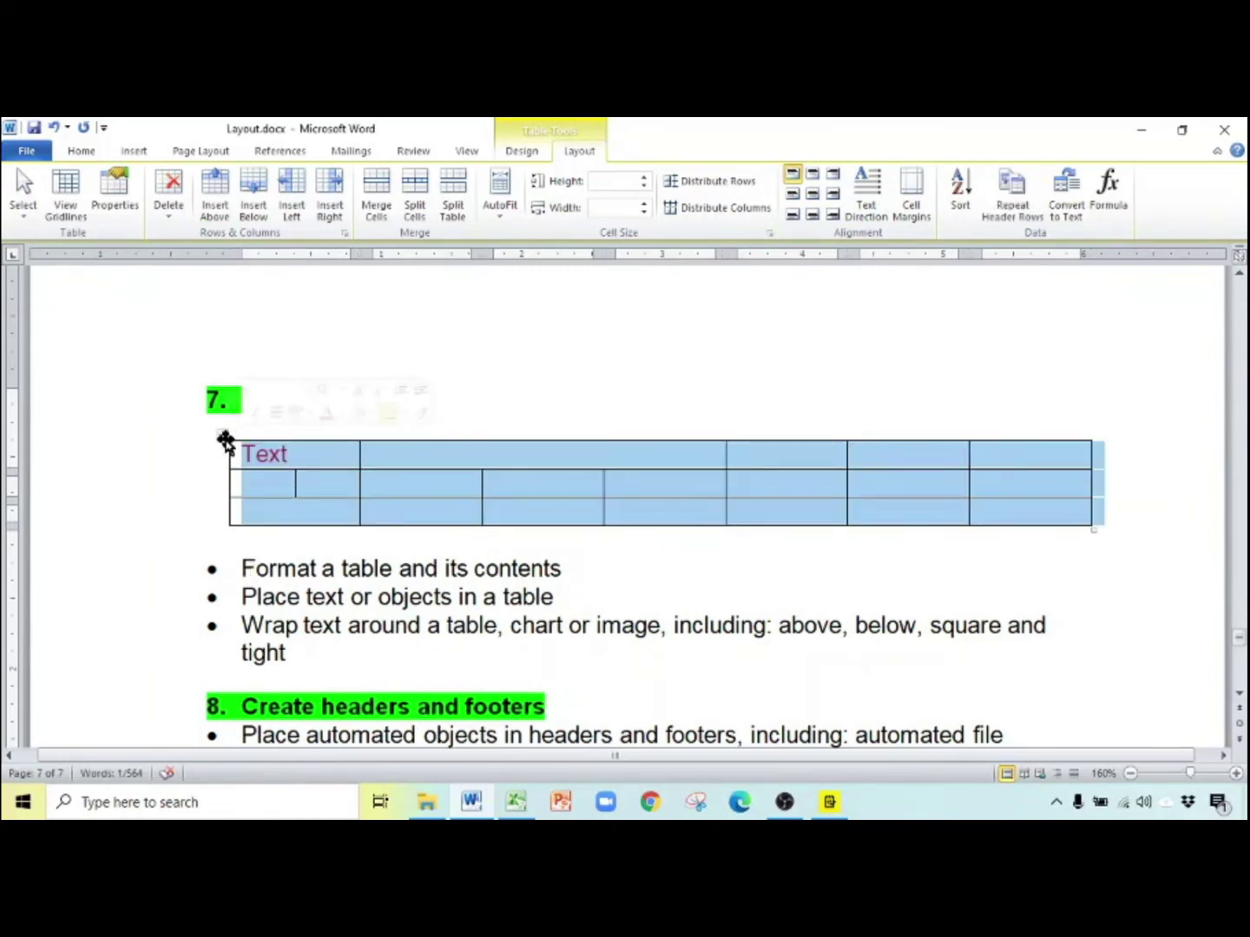
right_click(225, 441)
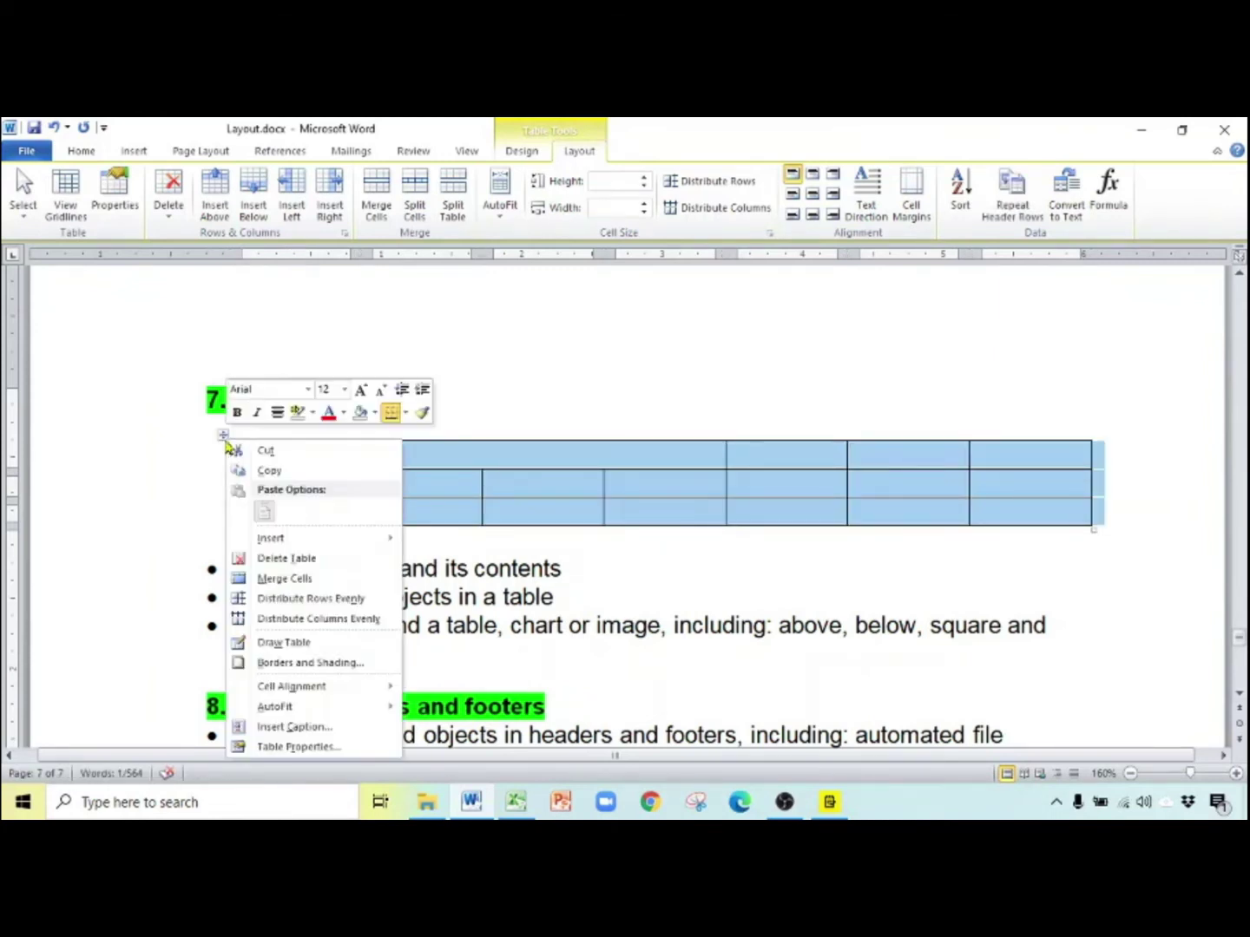
click(322, 748)
drag(800, 264, 549, 204)
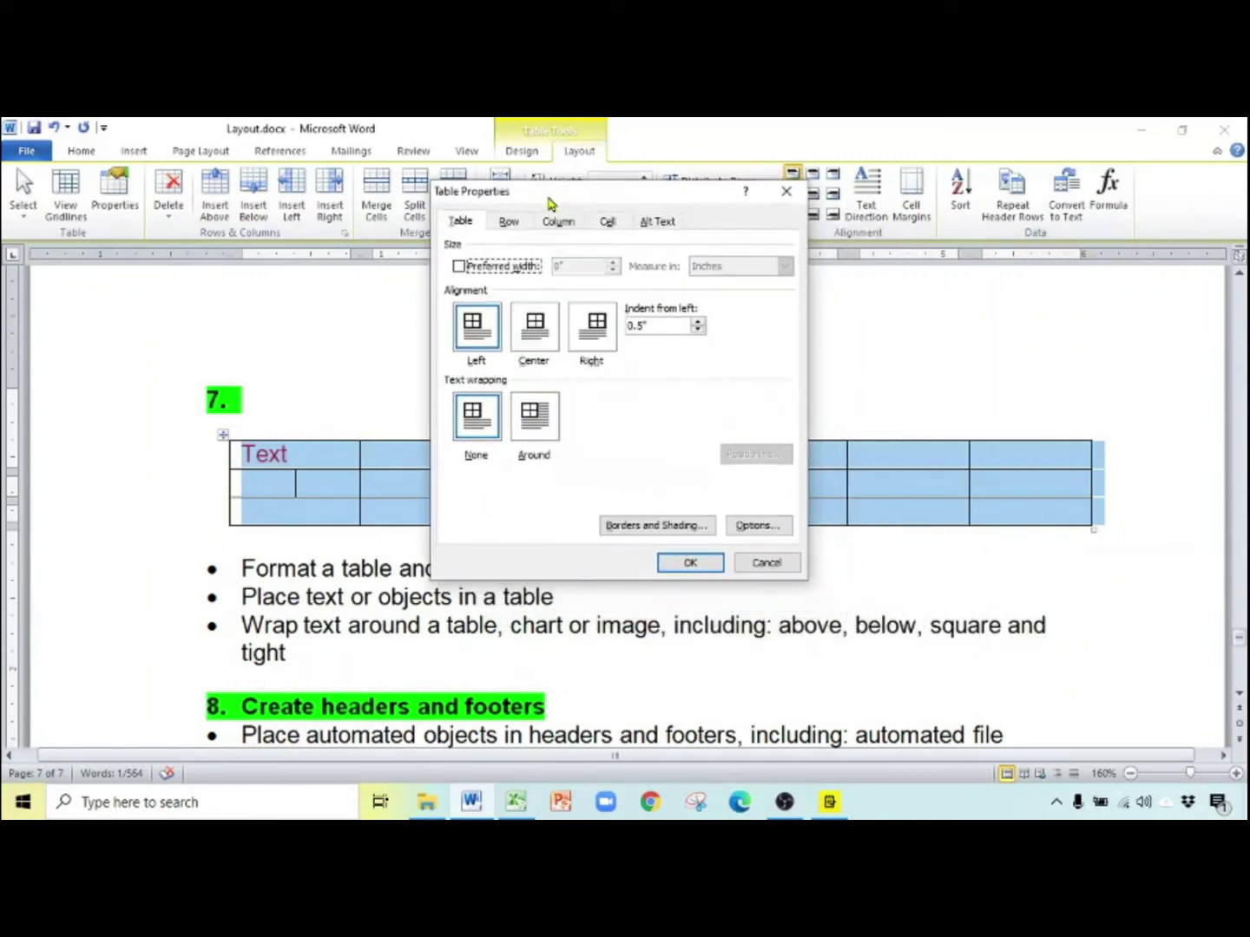
click(507, 222)
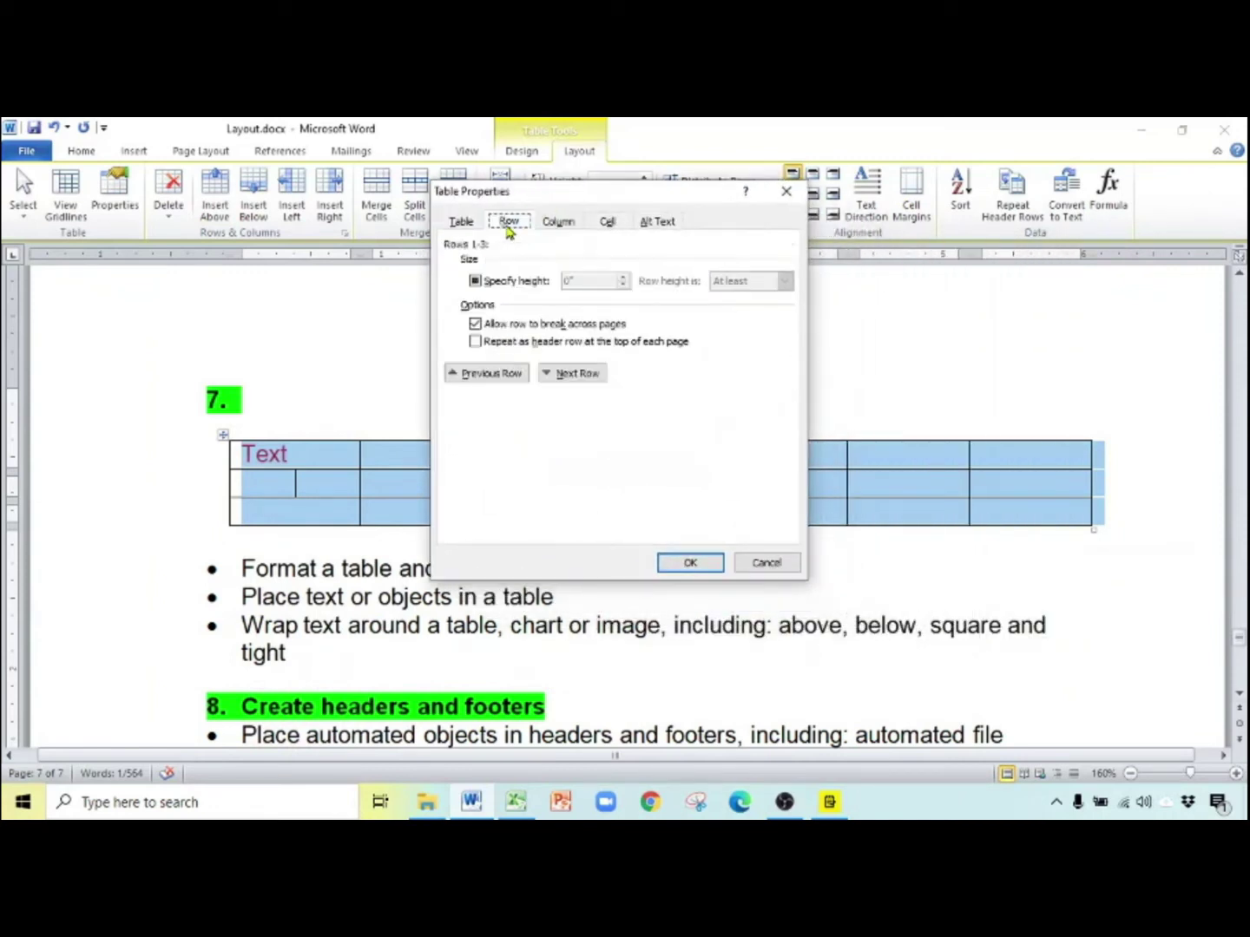
click(536, 285)
click(571, 282)
key(BackSpace)
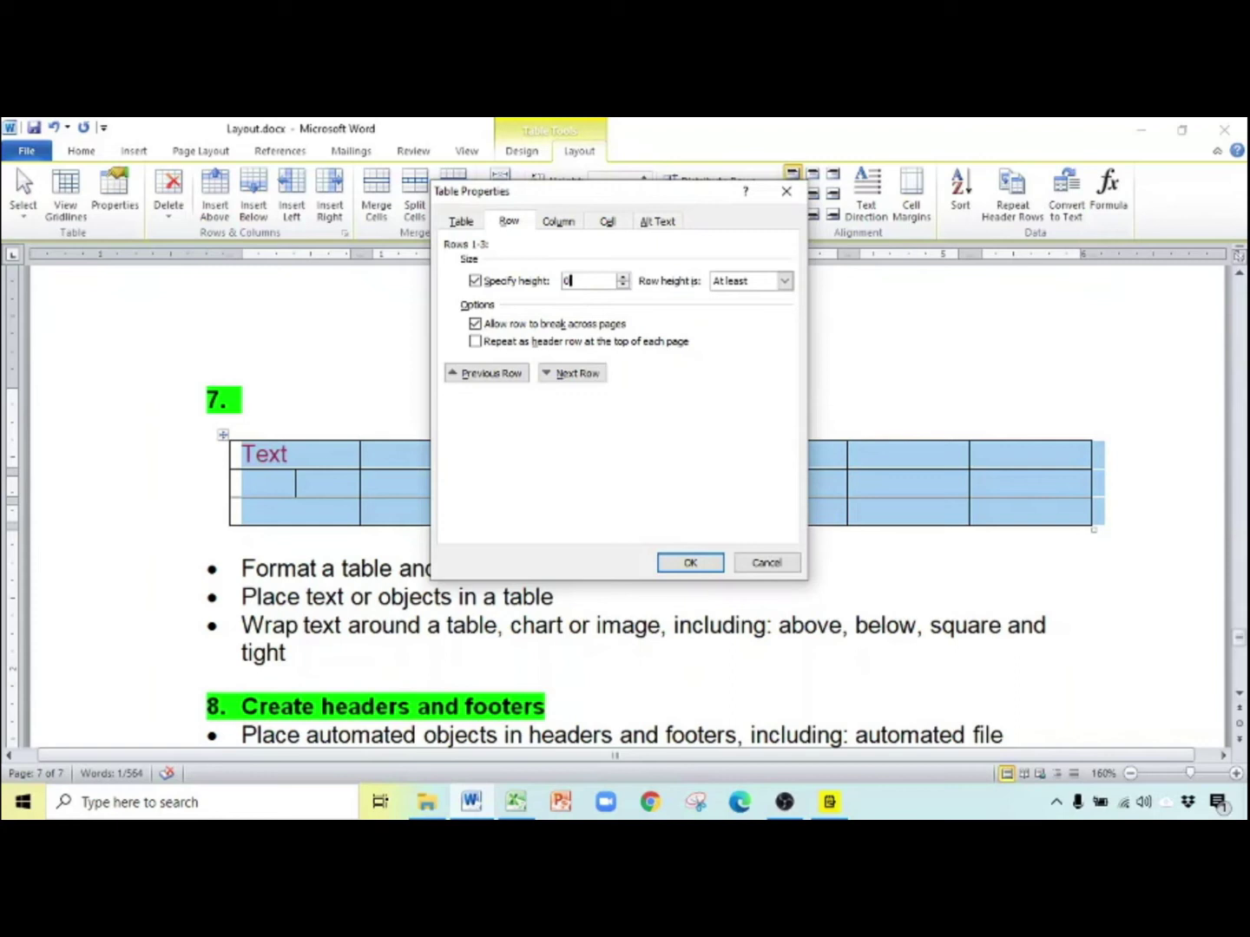
text(.5")
click(784, 279)
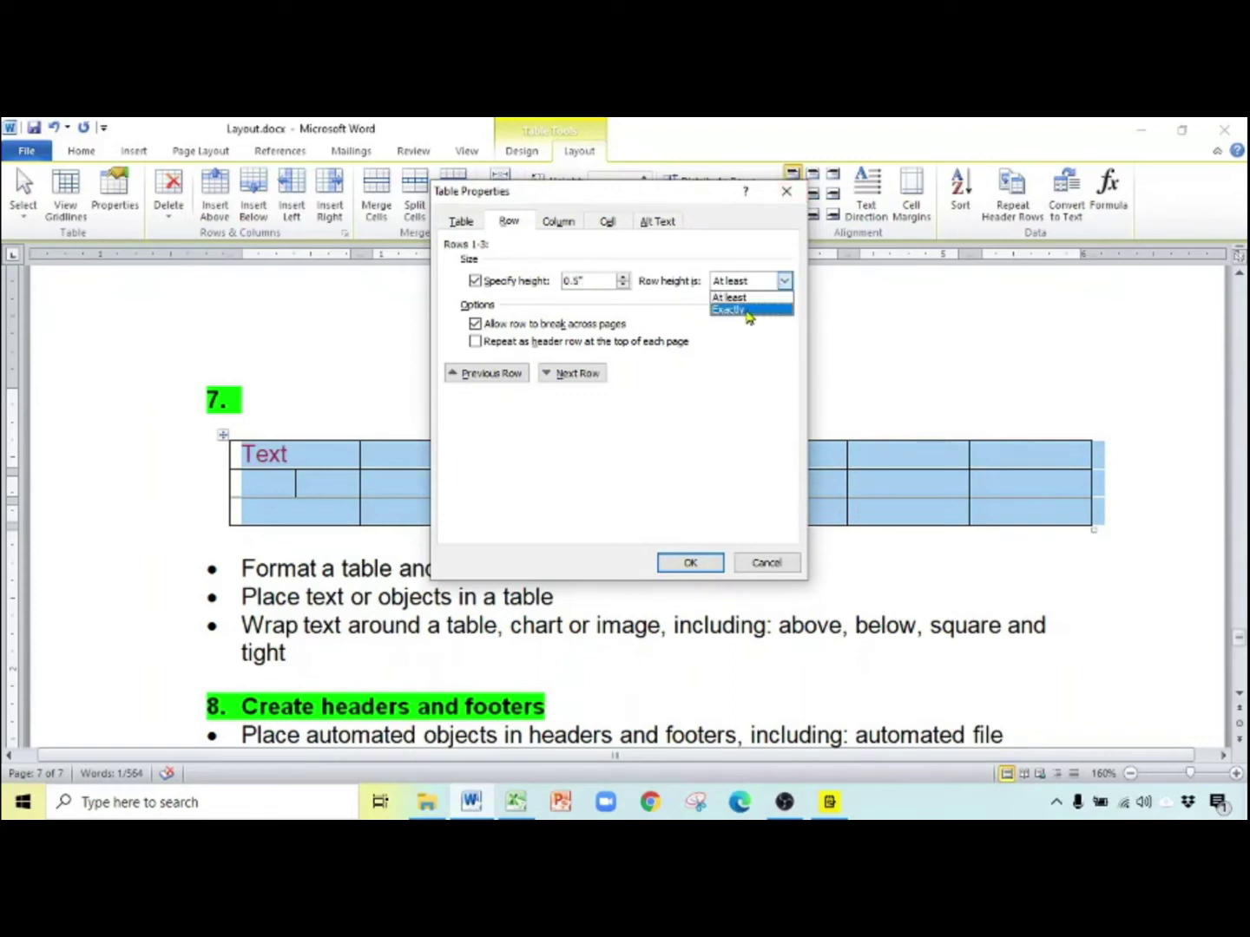
click(748, 310)
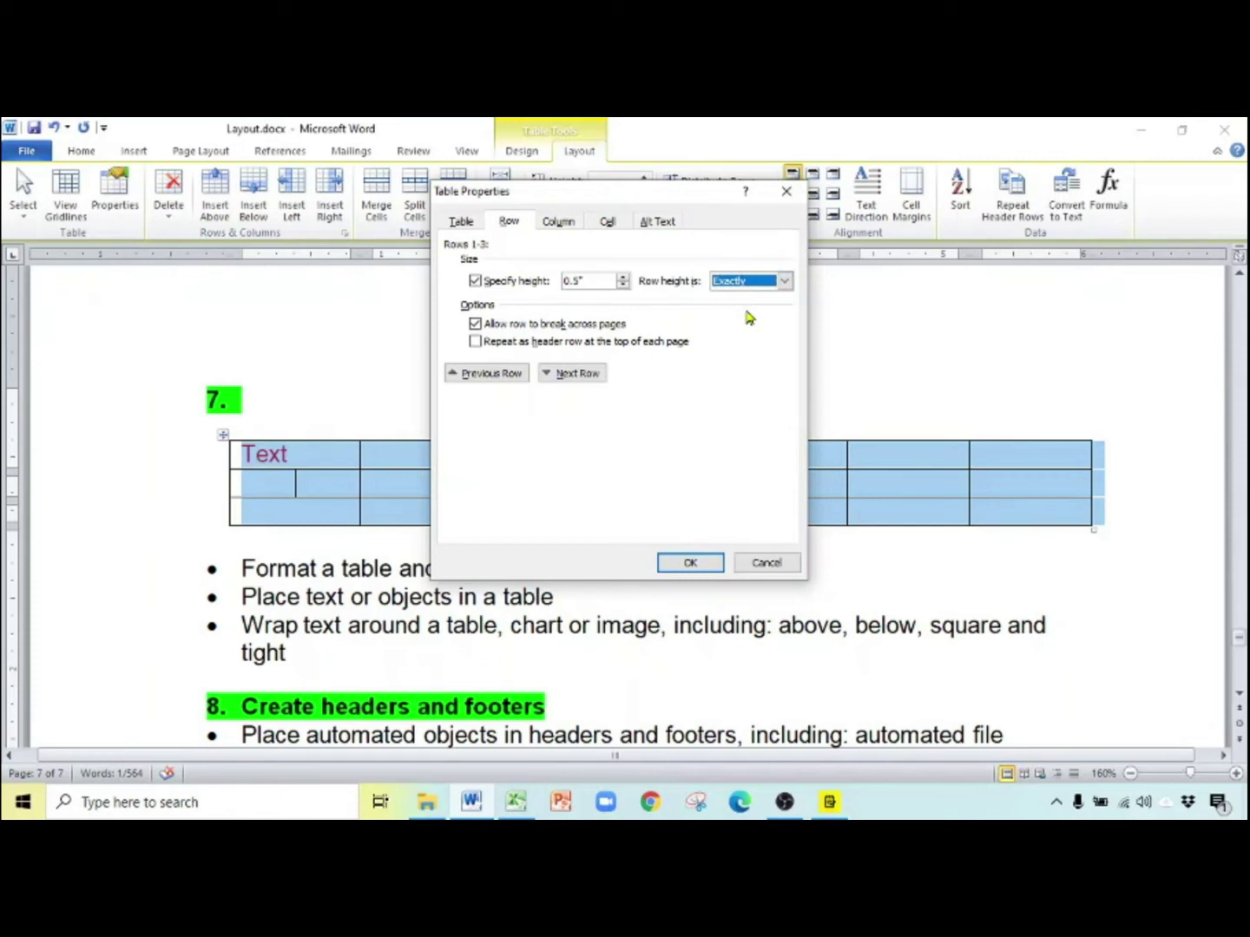
click(691, 560)
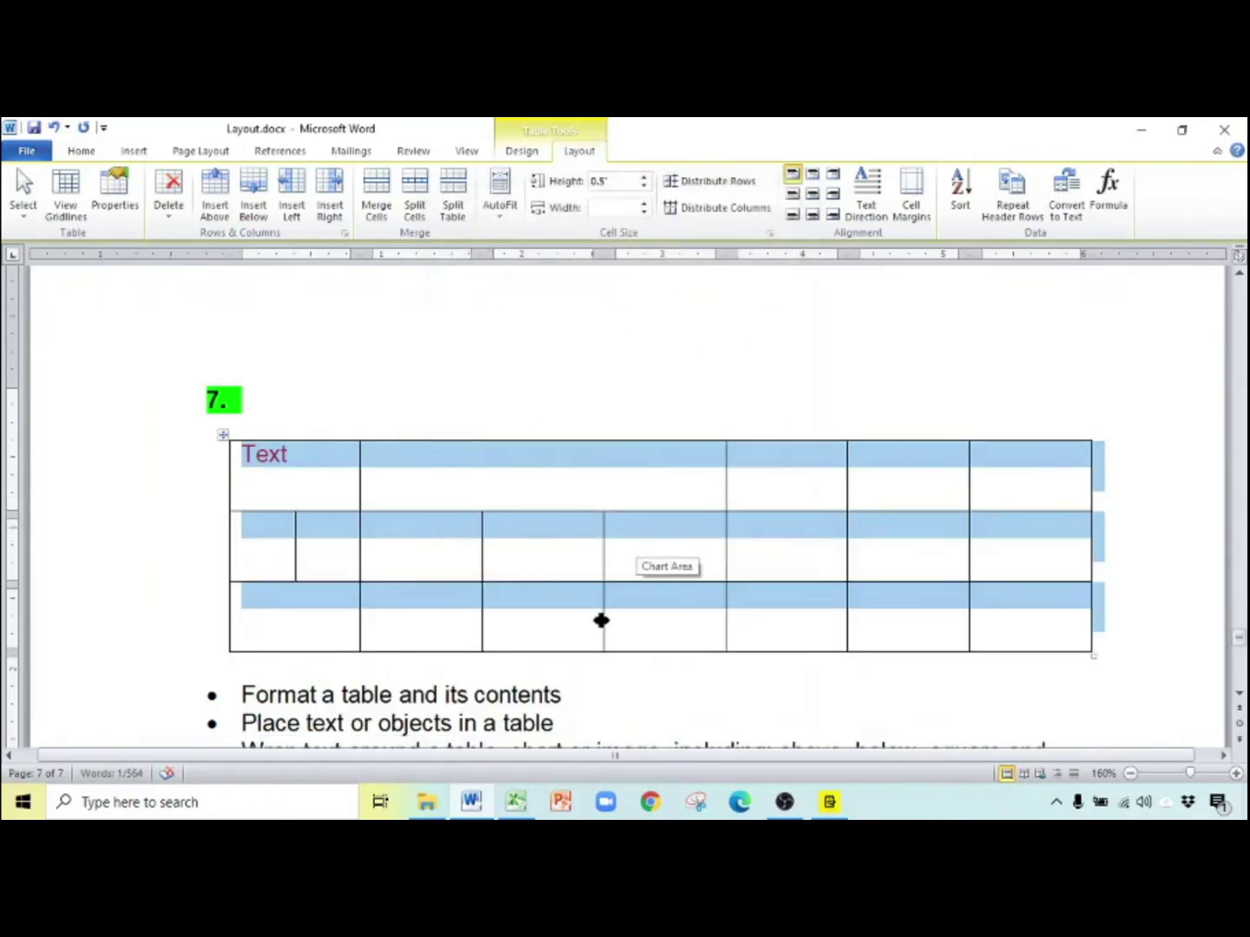
Set the vertical alignment of all cells in the table to Center in Table Properties
click(538, 612)
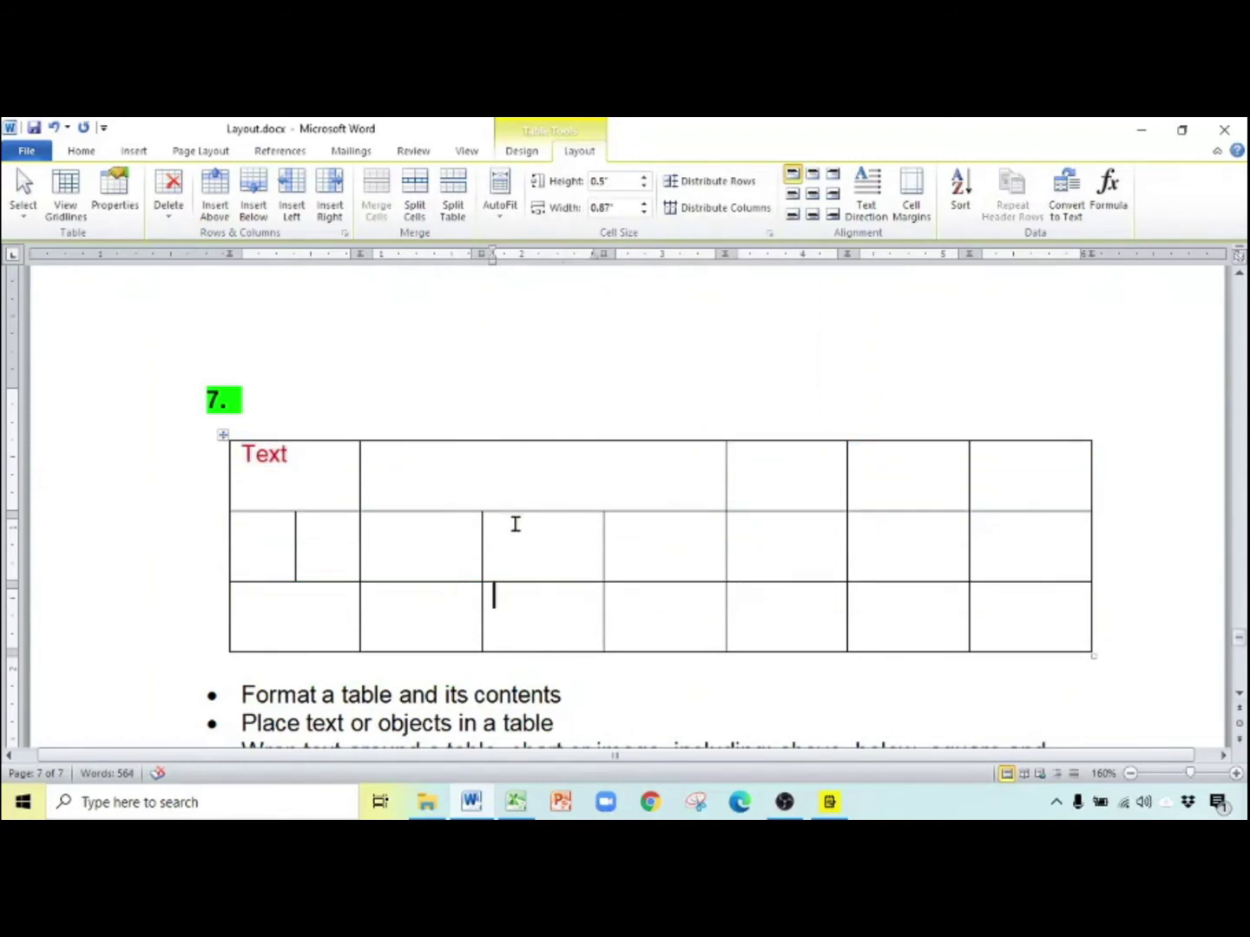
click(223, 435)
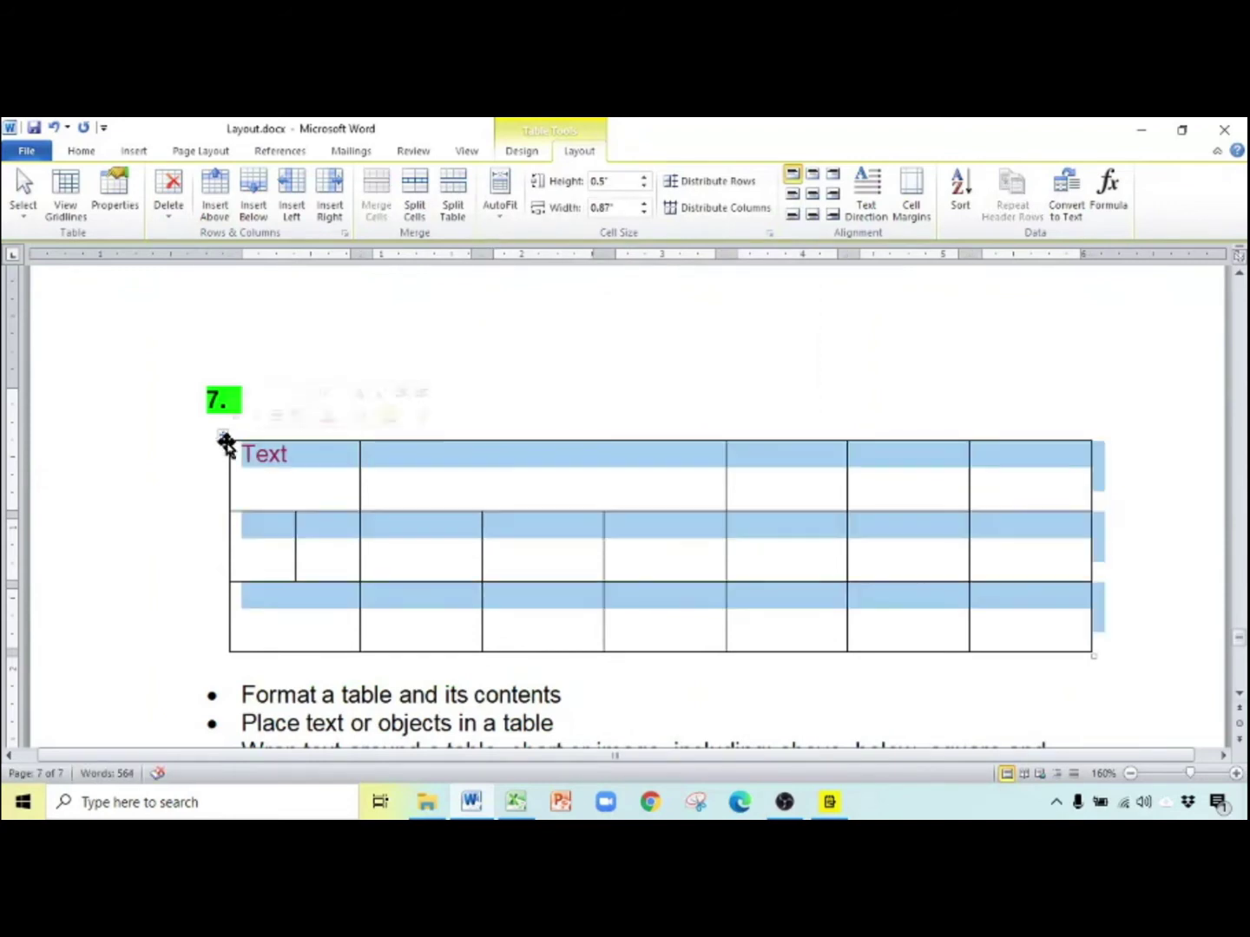
right_click(227, 444)
click(325, 749)
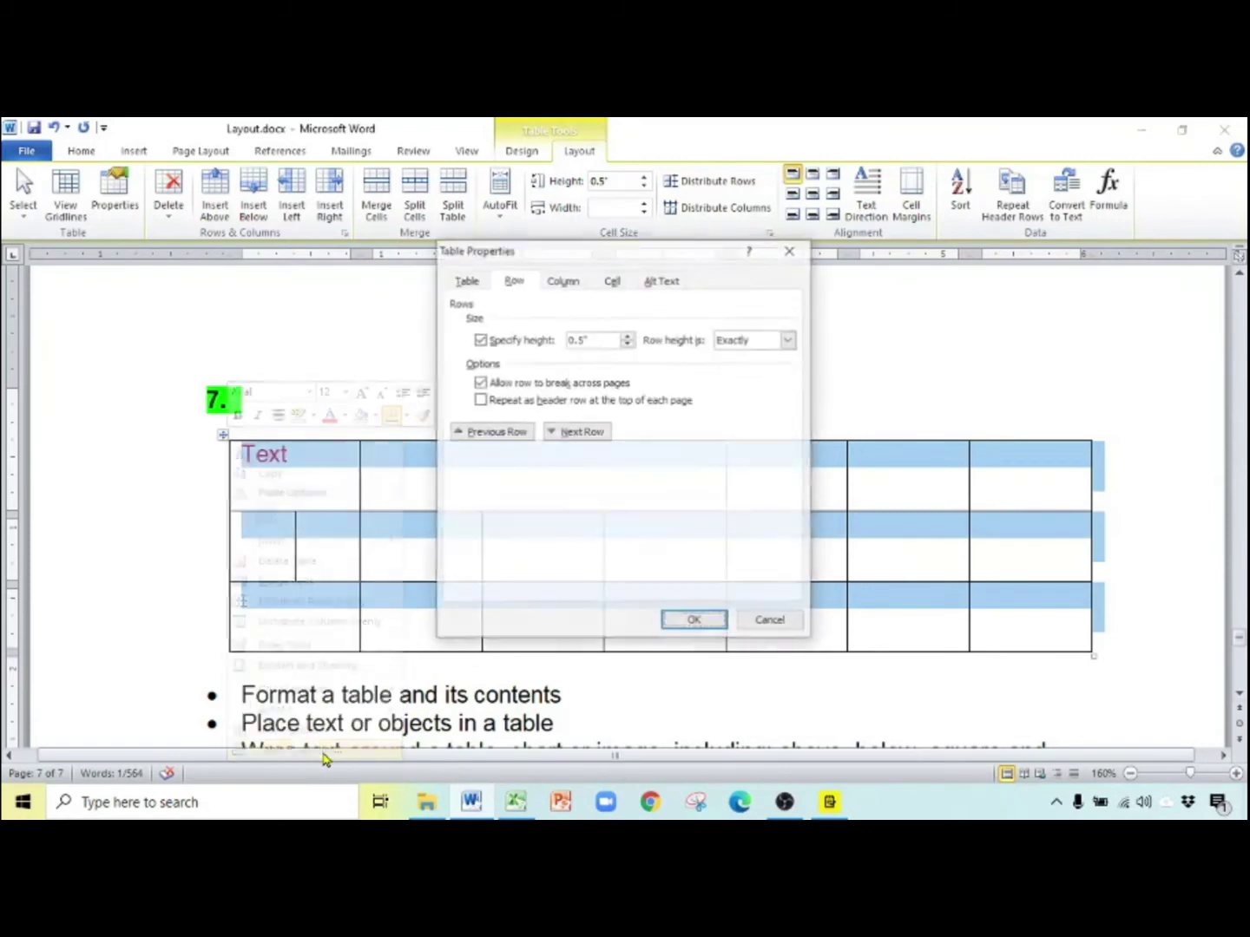
click(578, 280)
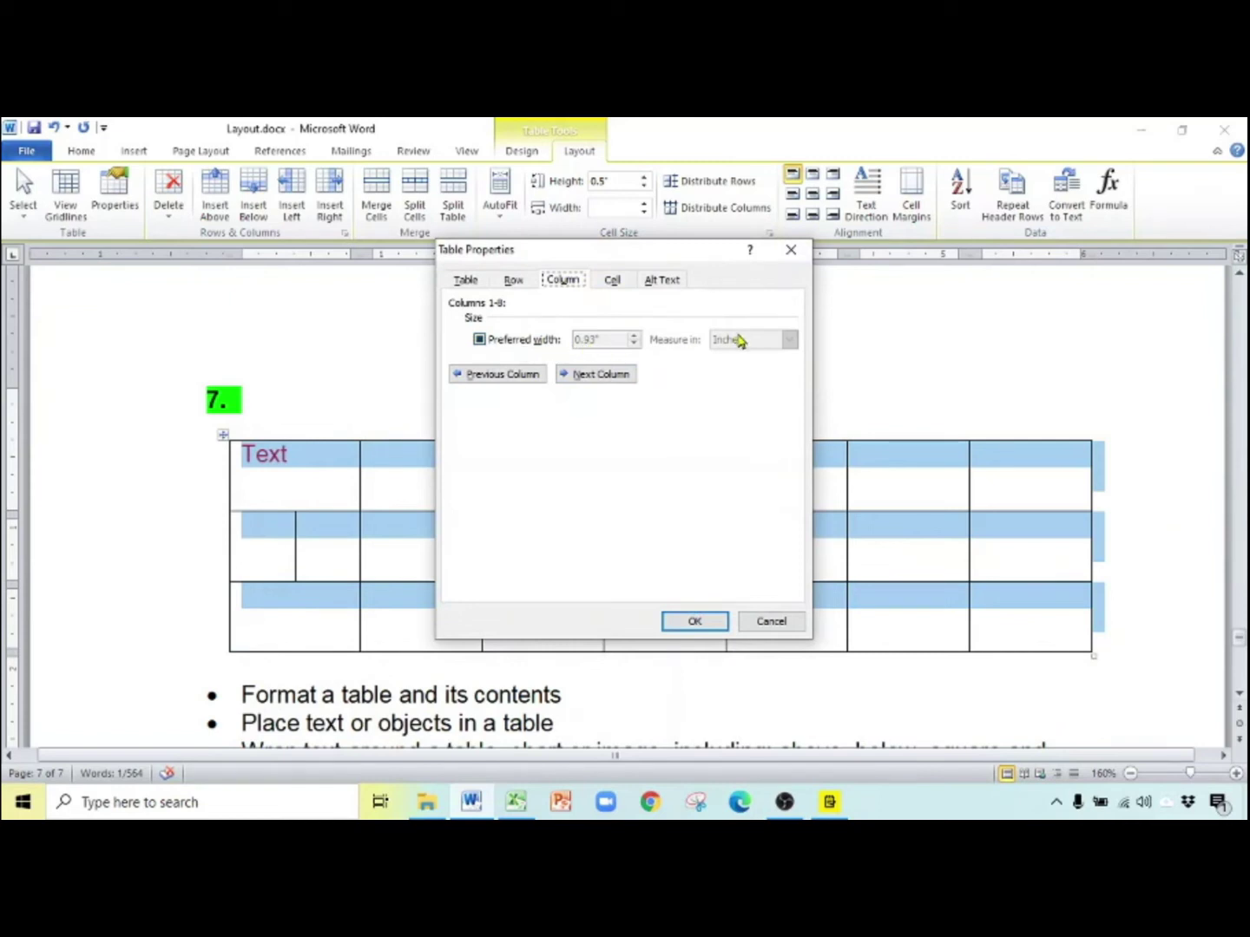
click(613, 281)
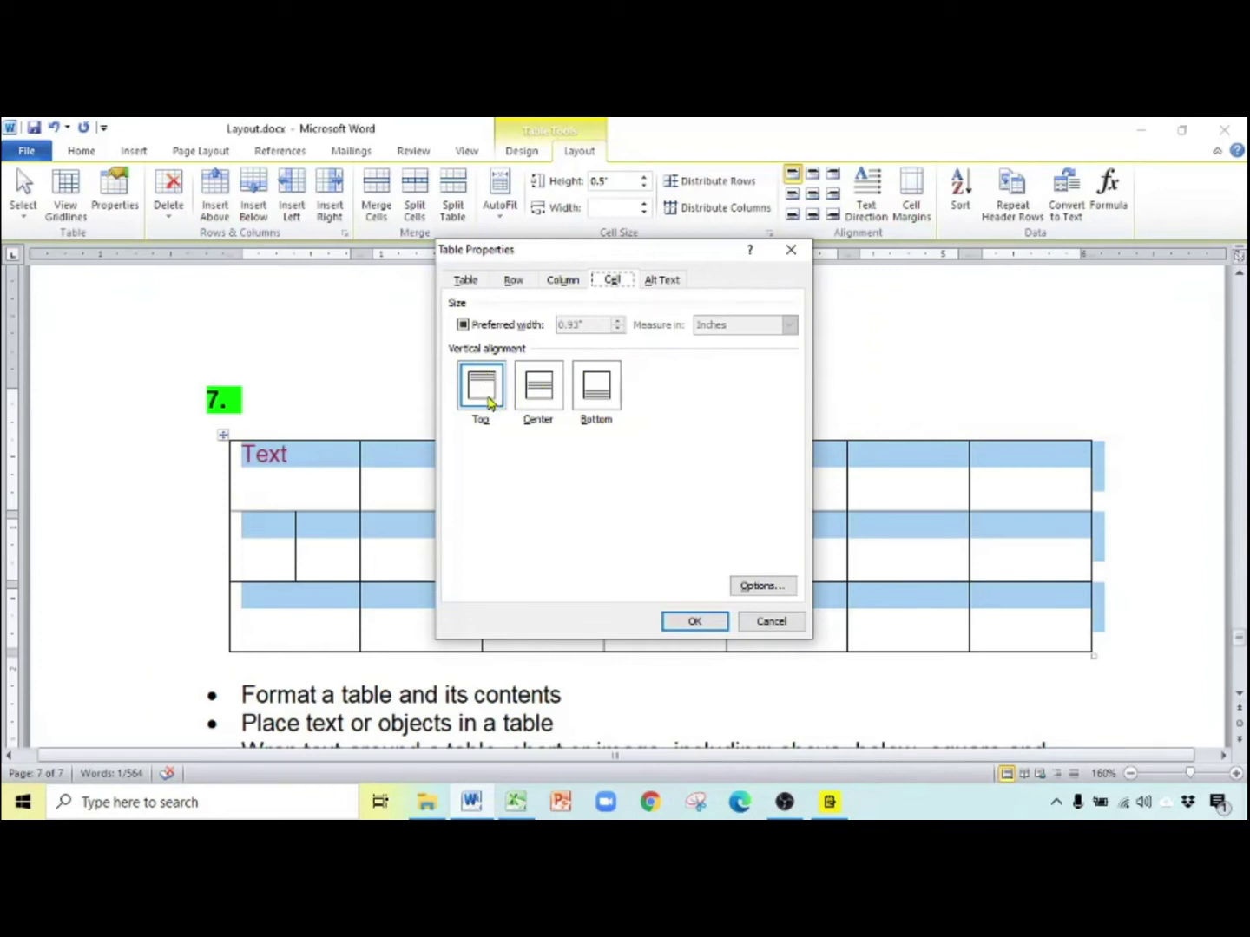
click(547, 397)
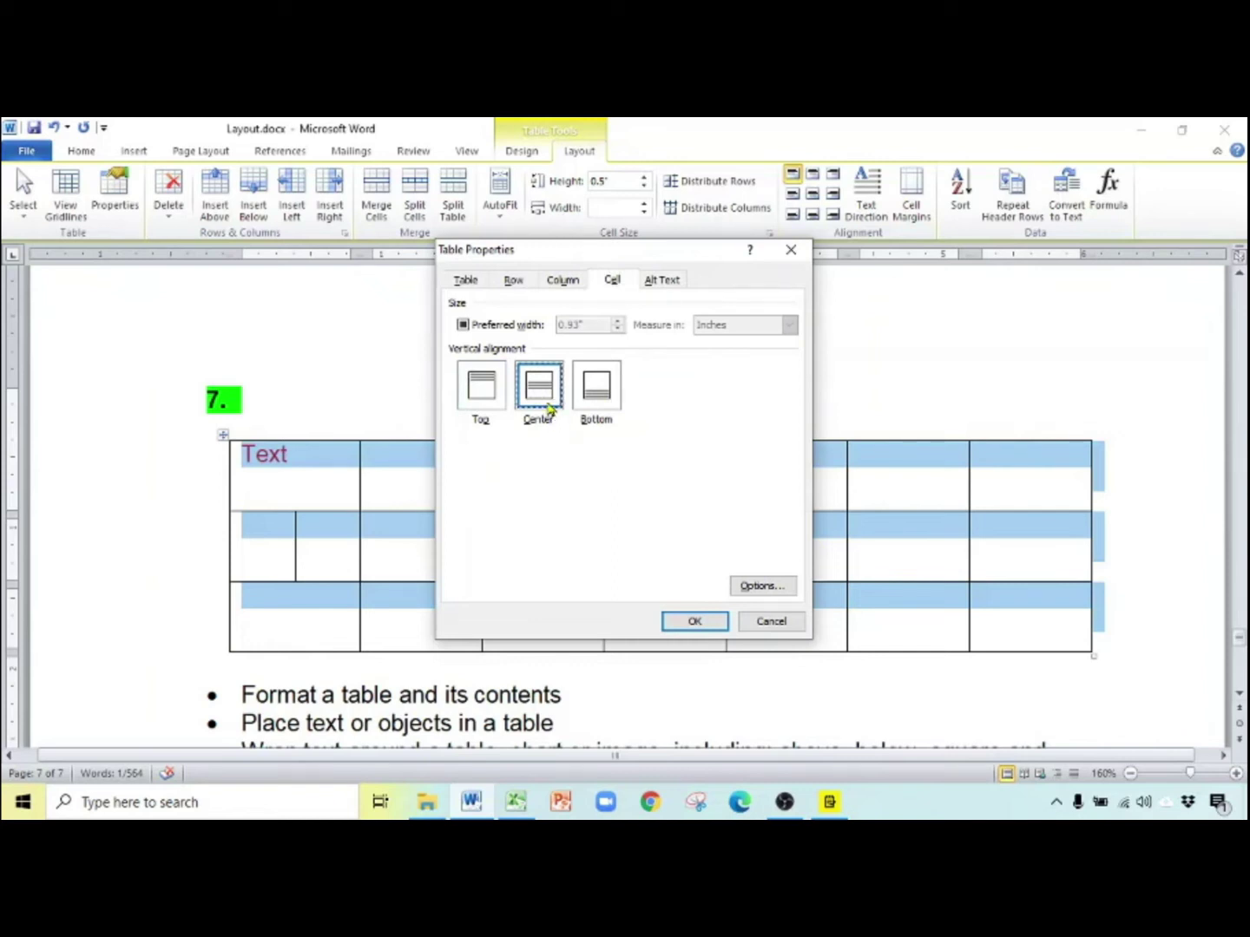
click(672, 279)
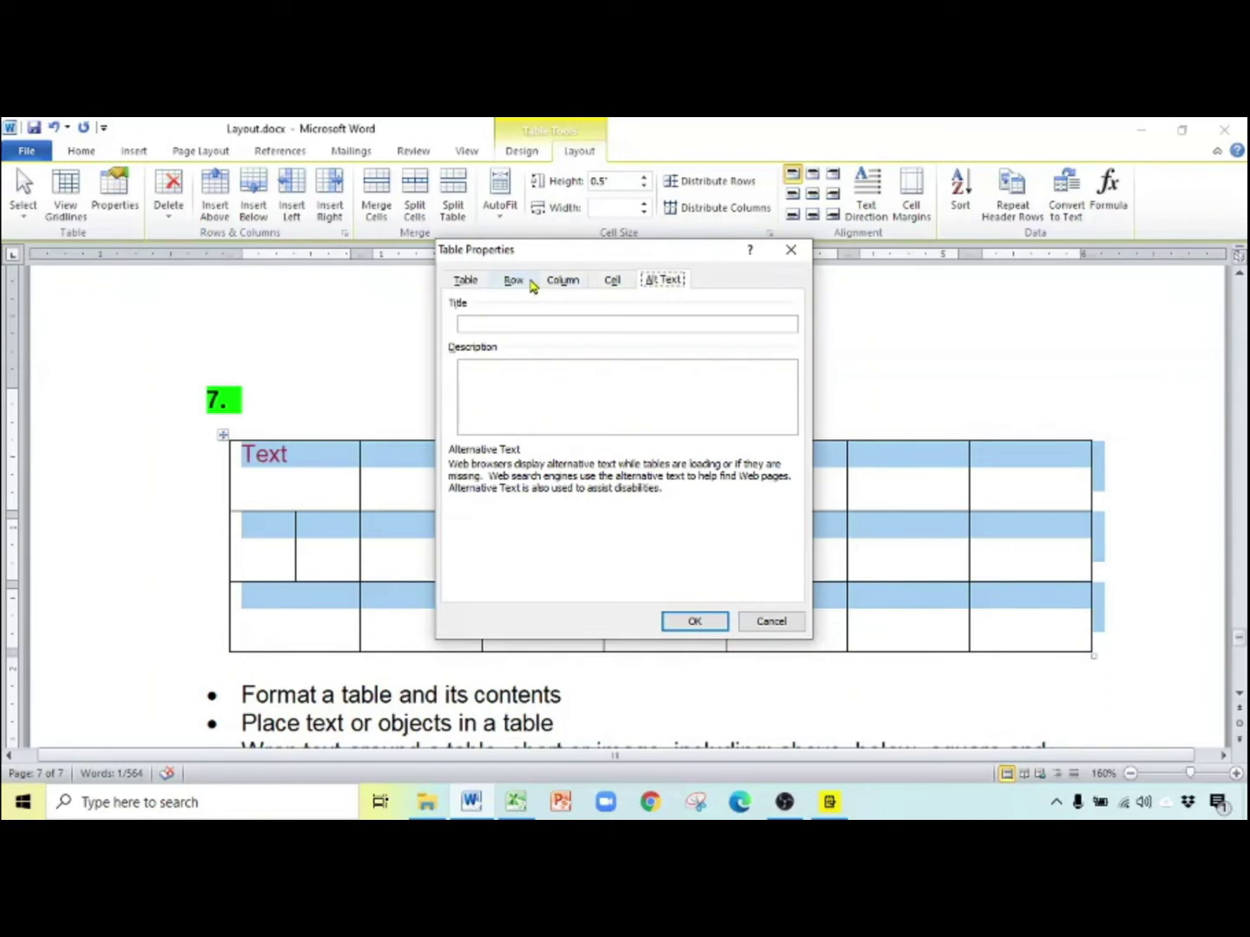
click(691, 621)
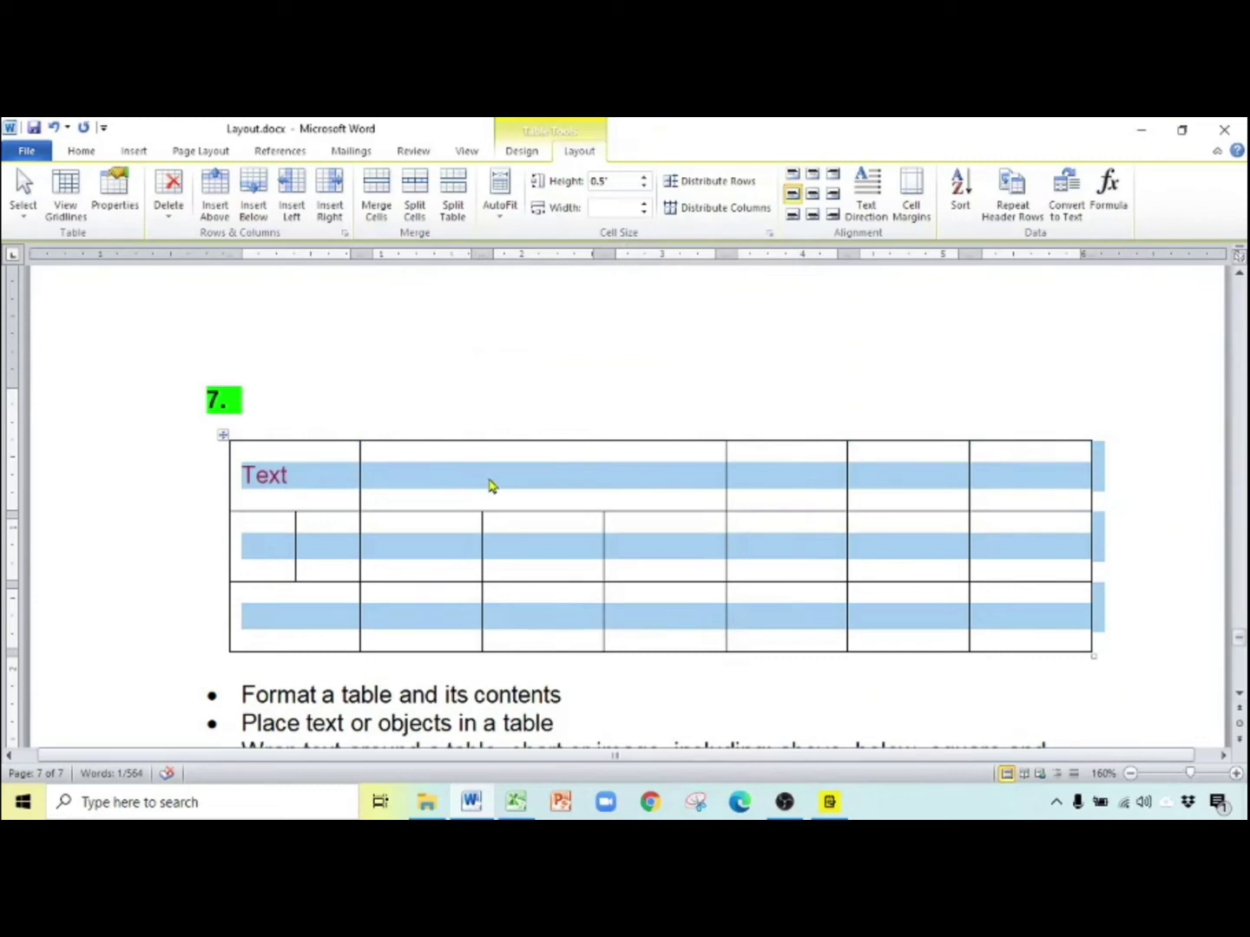
Set all borders of the table to a thick-and-thin line style in theme red, 4 ½ pt wide, in Borders and Shading
click(520, 155)
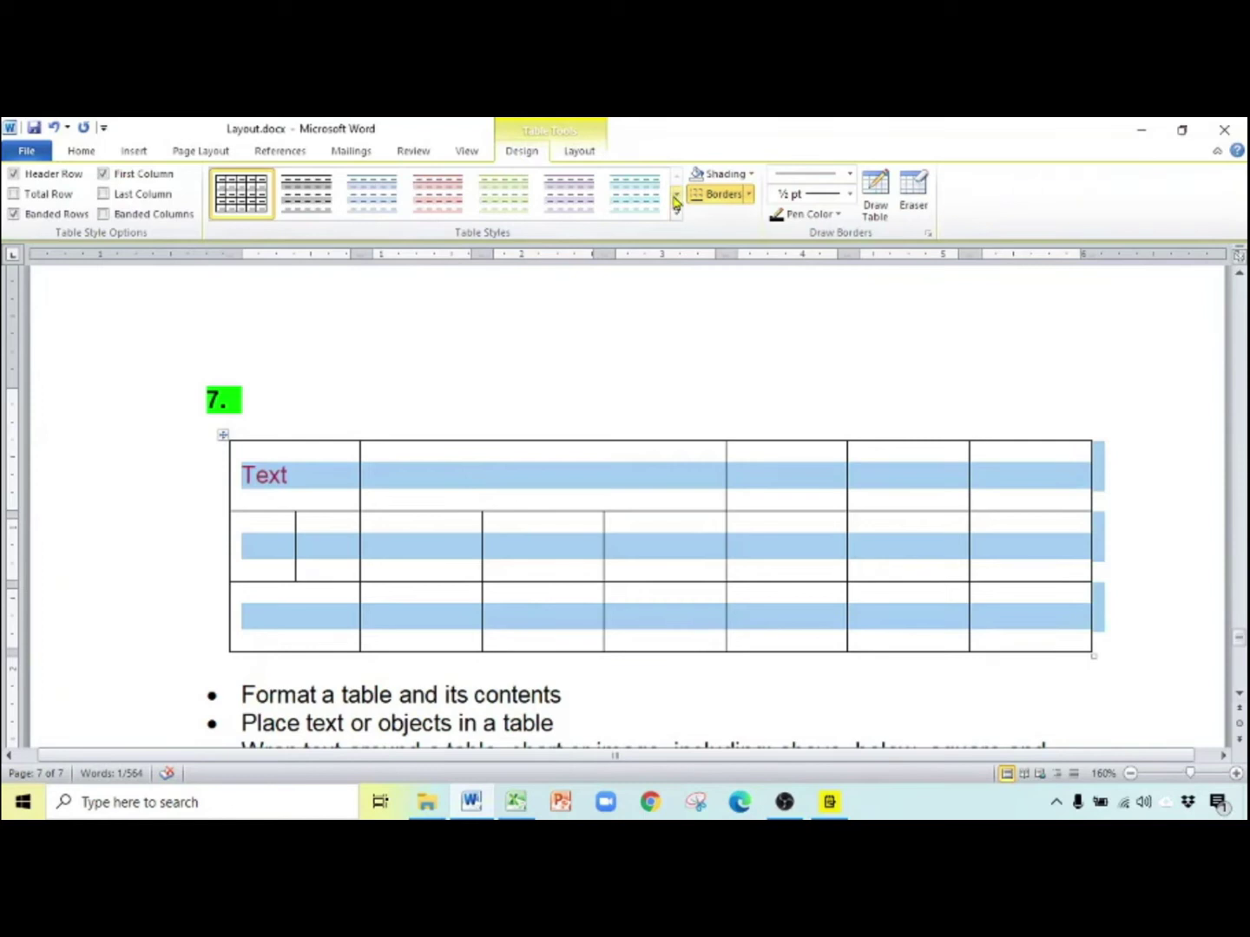
click(748, 195)
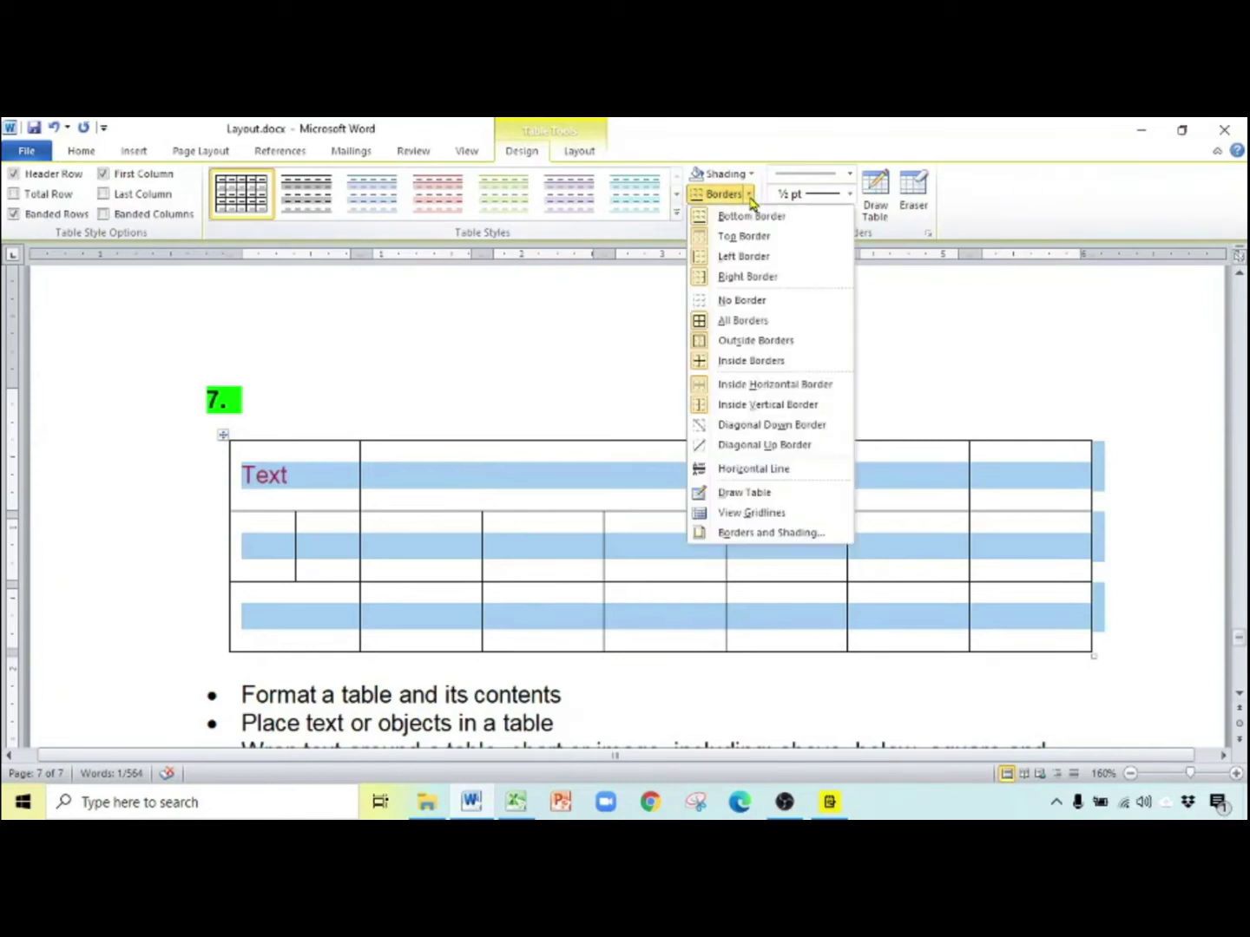
click(770, 536)
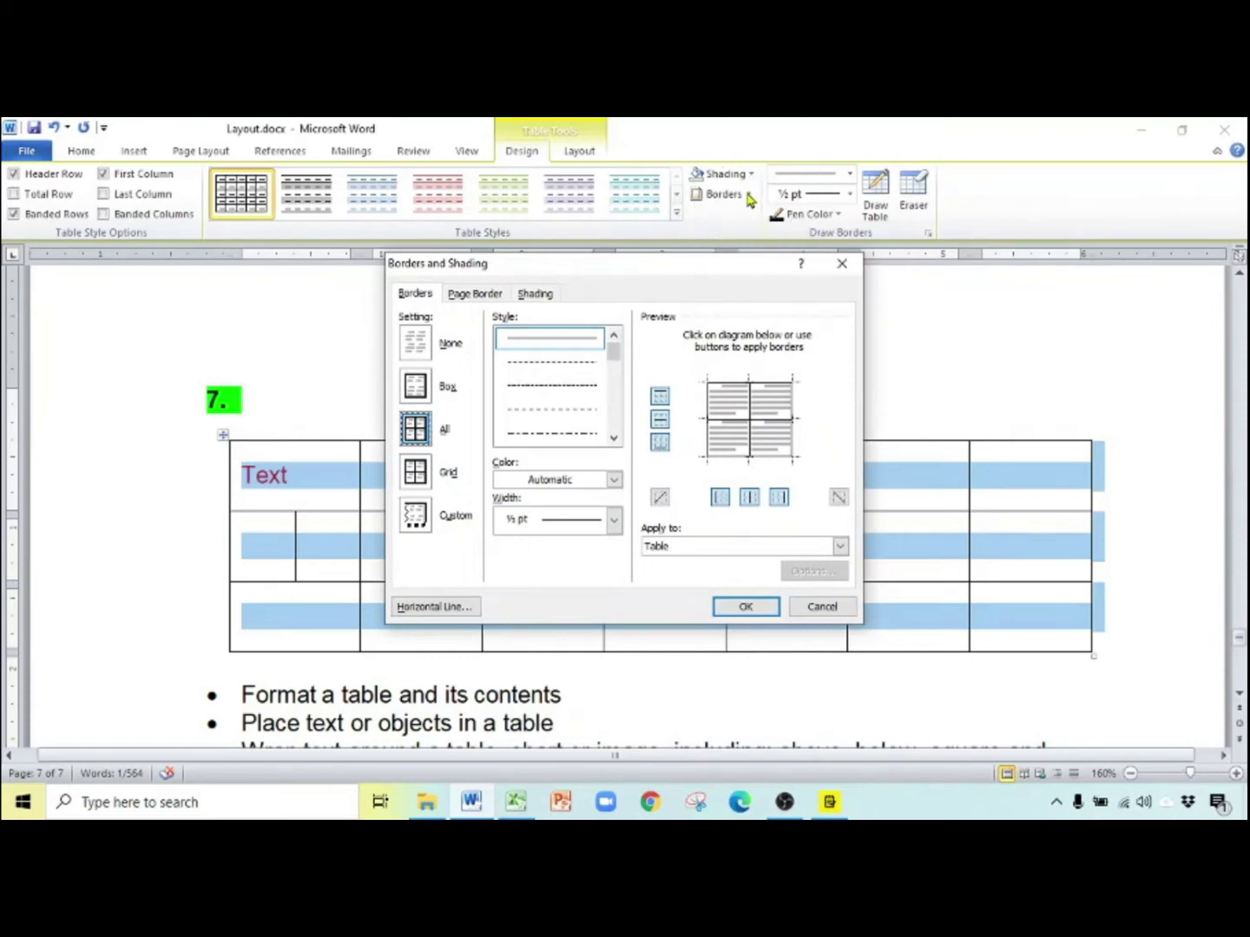
click(613, 438)
click(612, 438)
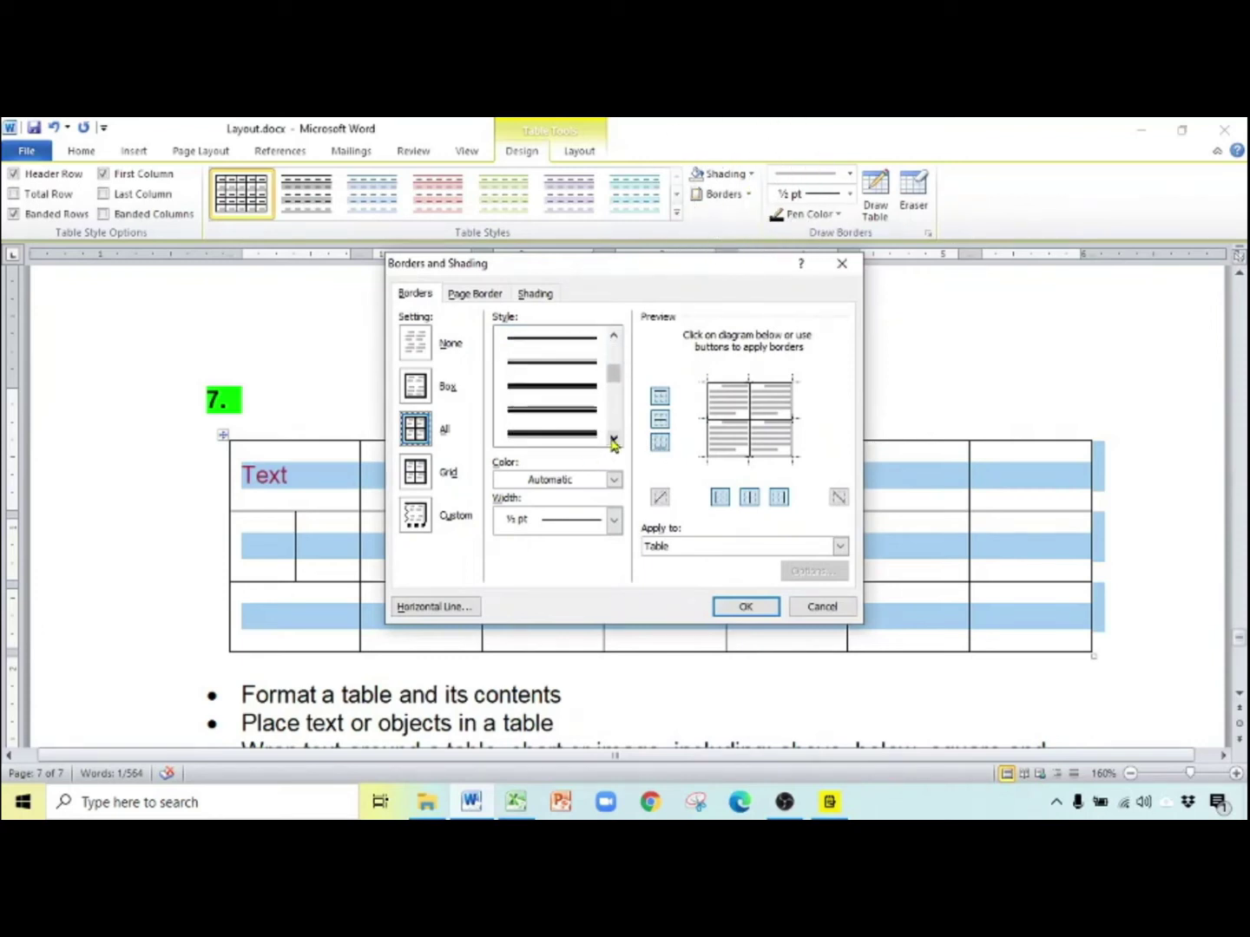
click(583, 364)
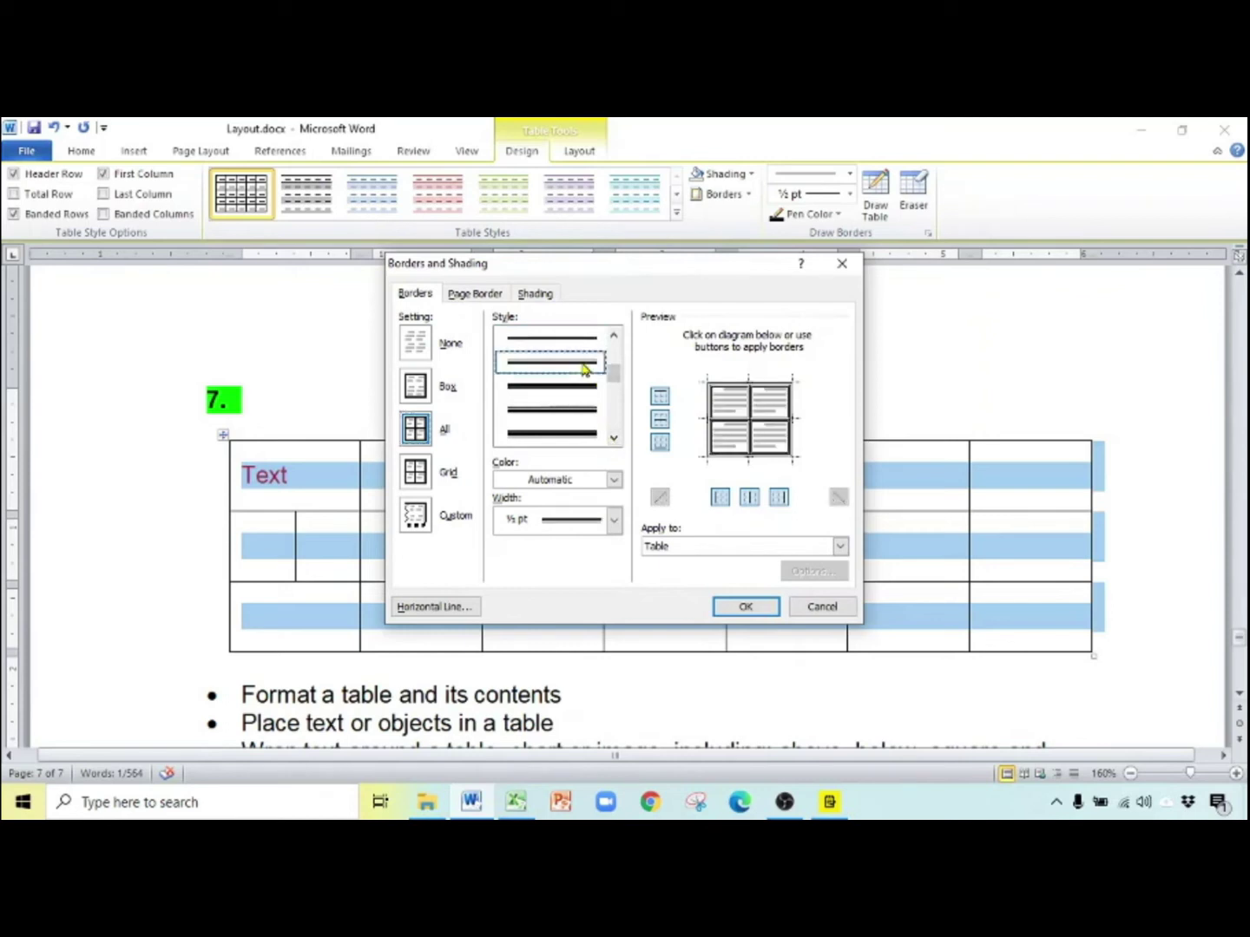
click(582, 386)
click(614, 480)
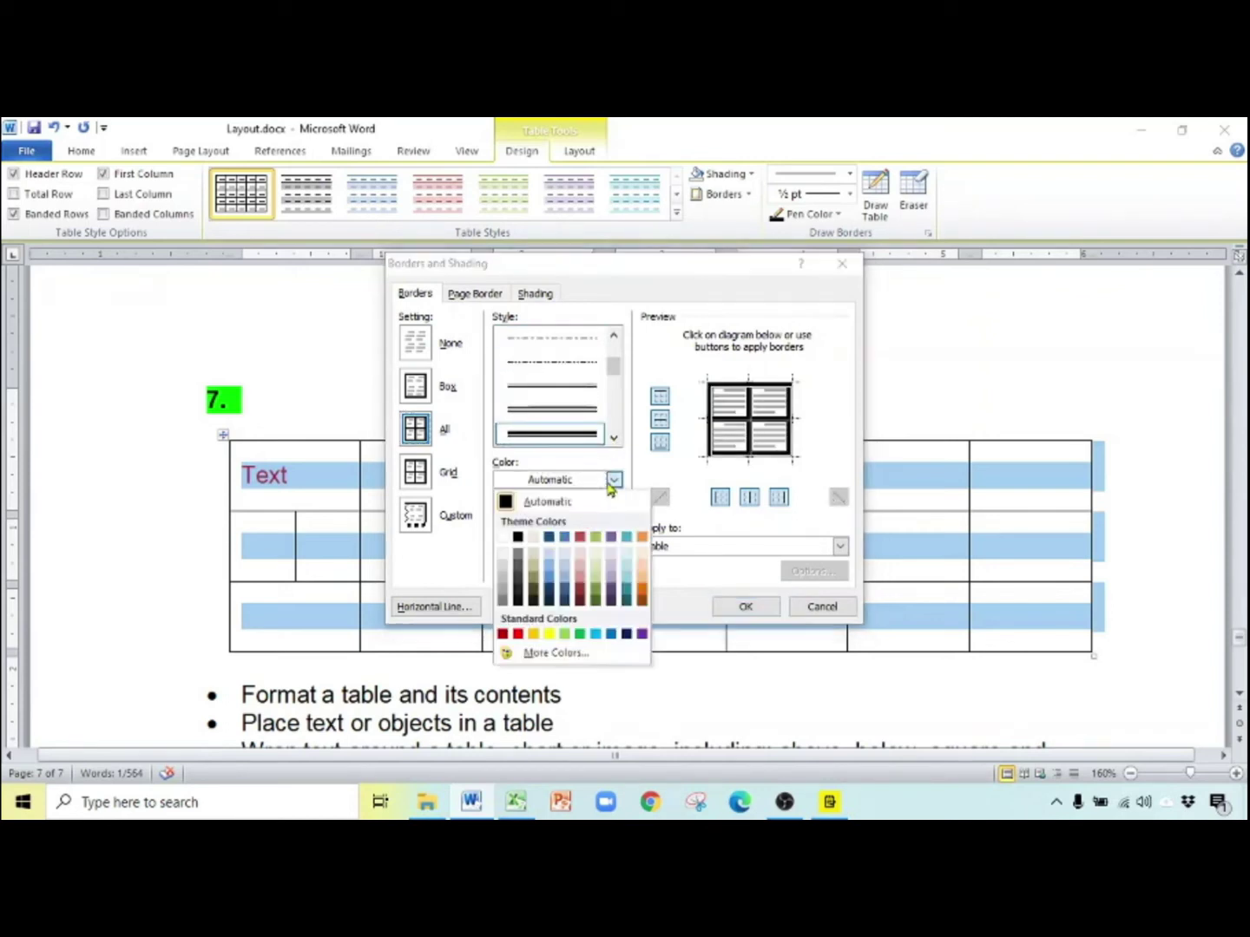
click(579, 536)
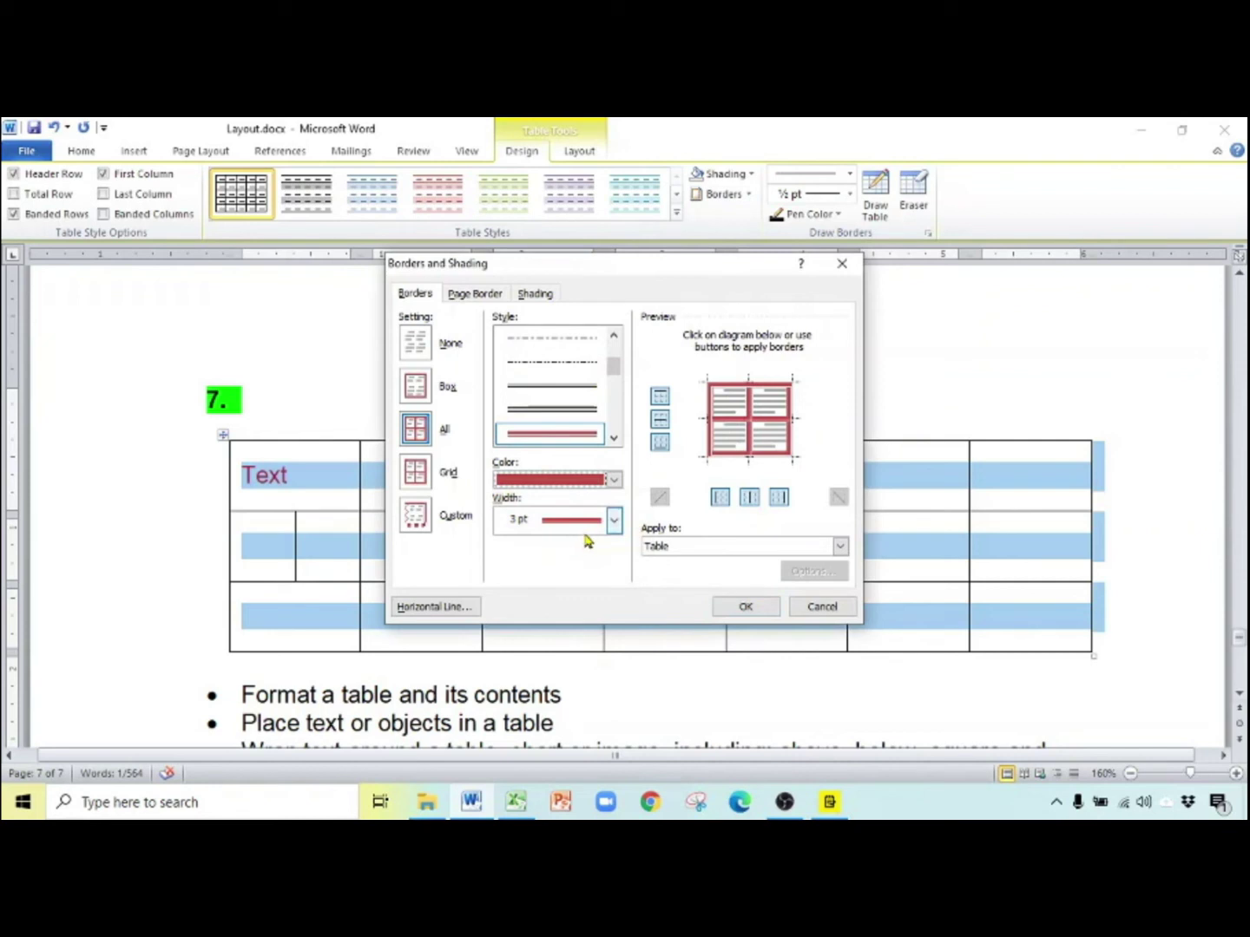
click(613, 520)
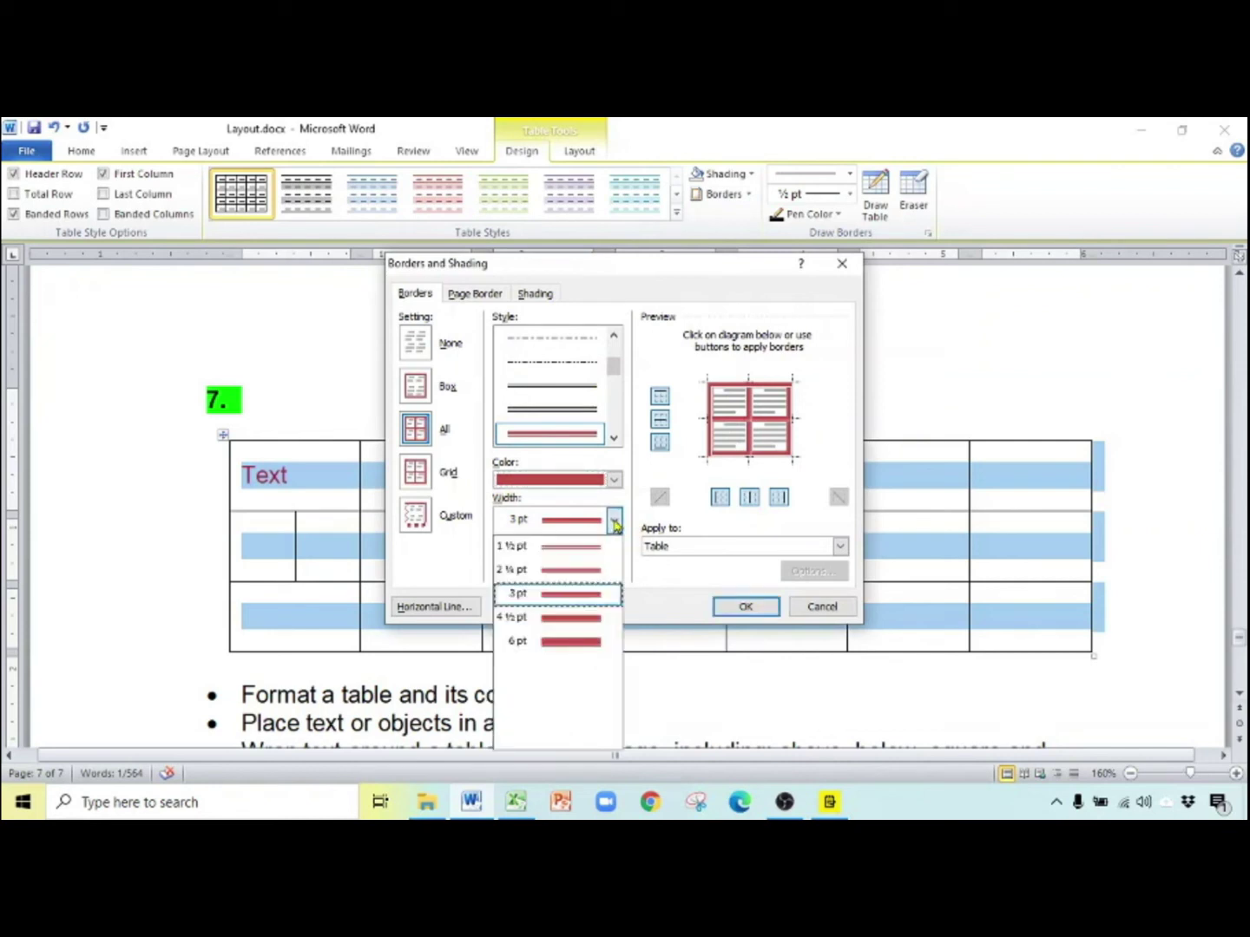
click(579, 628)
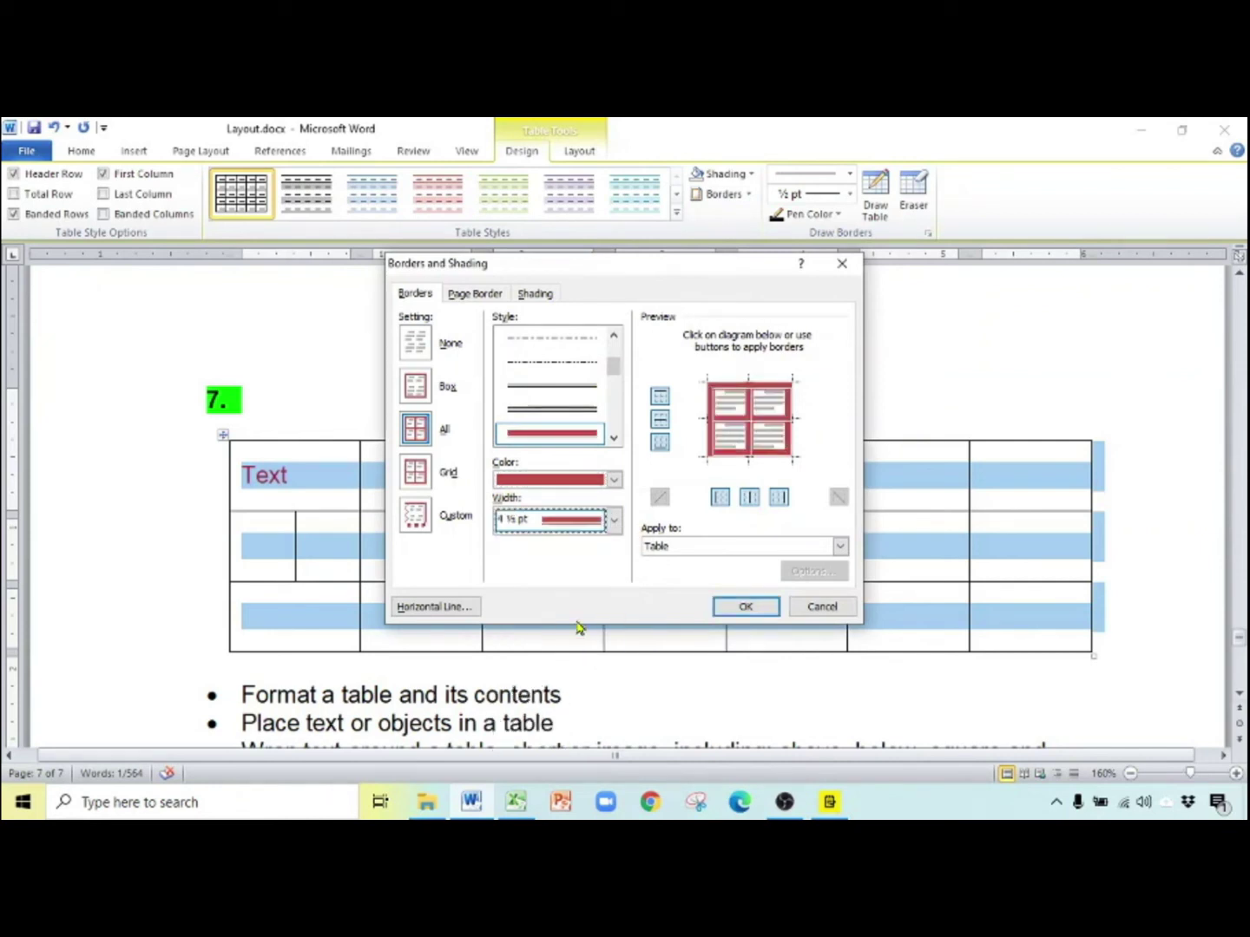
Try switching the table's inner vertical and top borders off and back on in the border preview
click(751, 418)
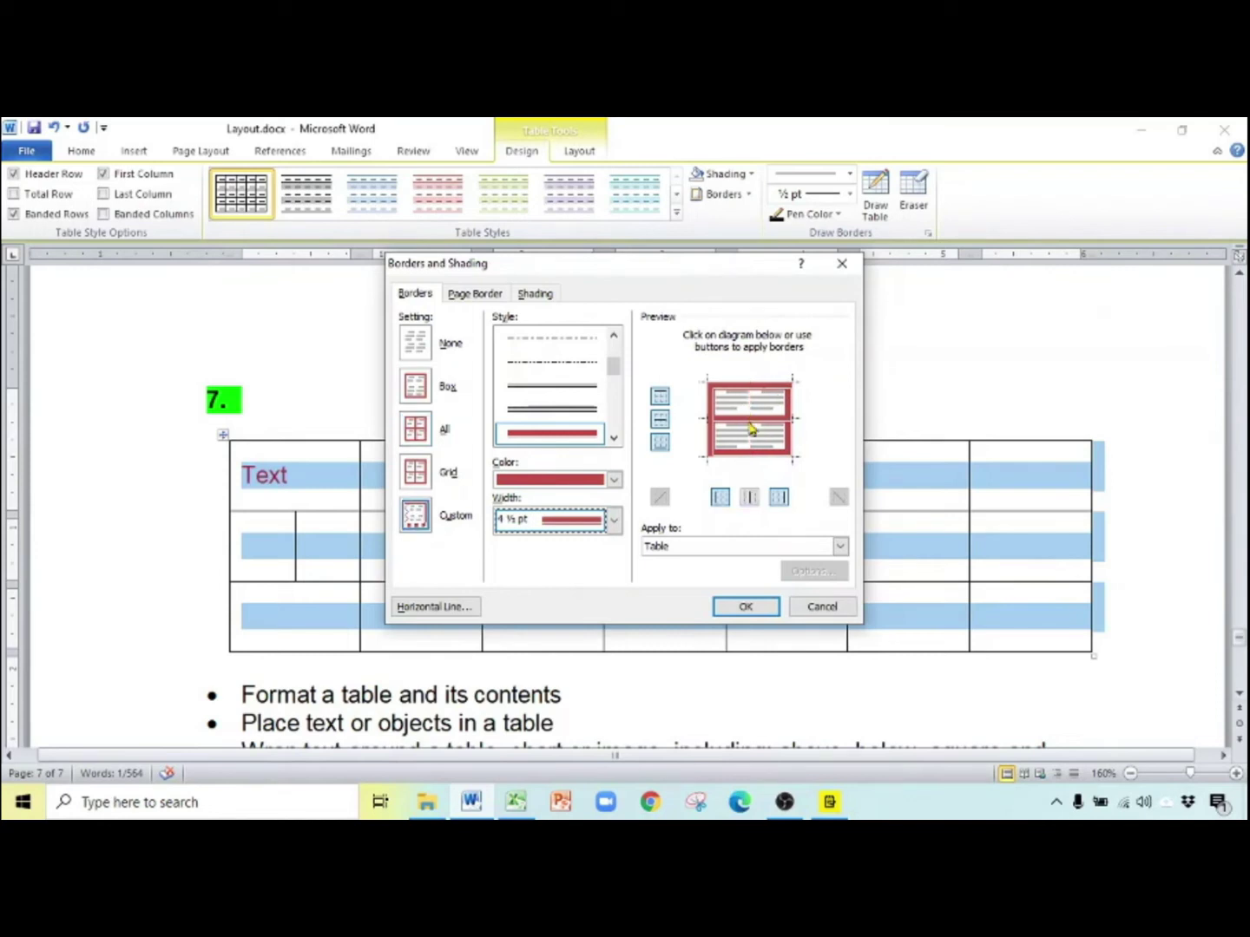
click(750, 425)
click(752, 426)
click(781, 385)
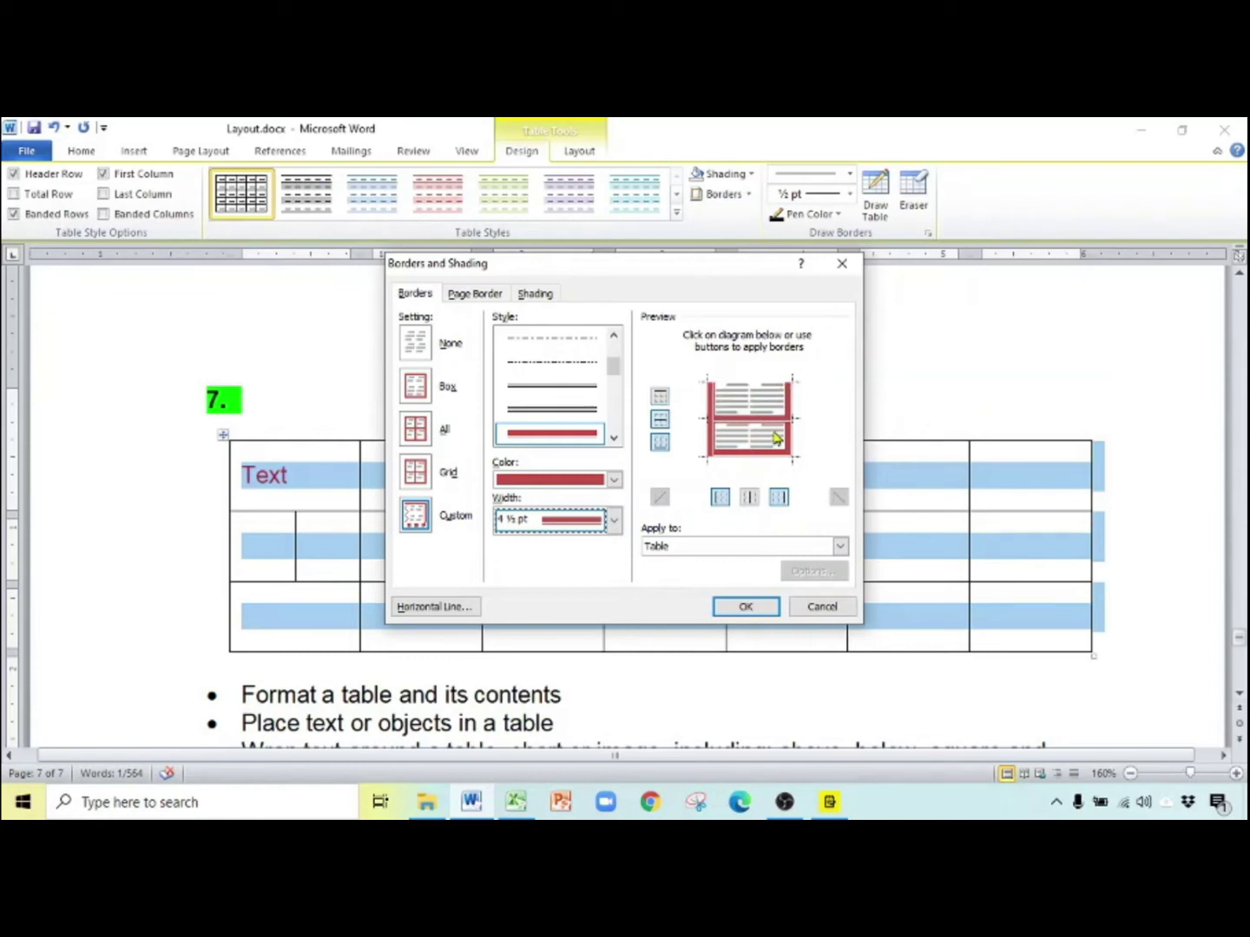
click(762, 387)
click(752, 411)
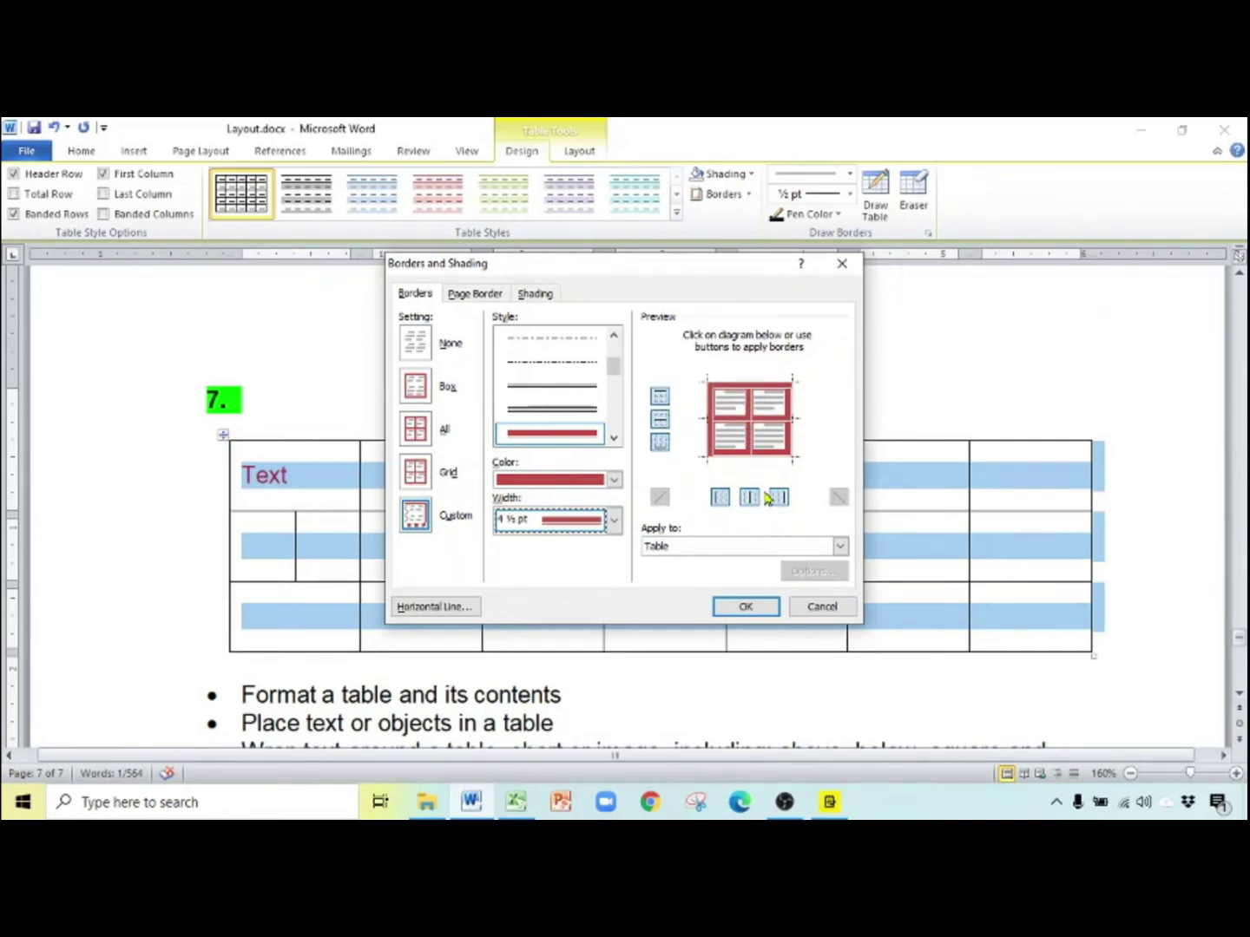
Remove the left, right, top and bottom outer borders, keeping only the inside borders, and apply the setting to Table
click(720, 504)
click(778, 496)
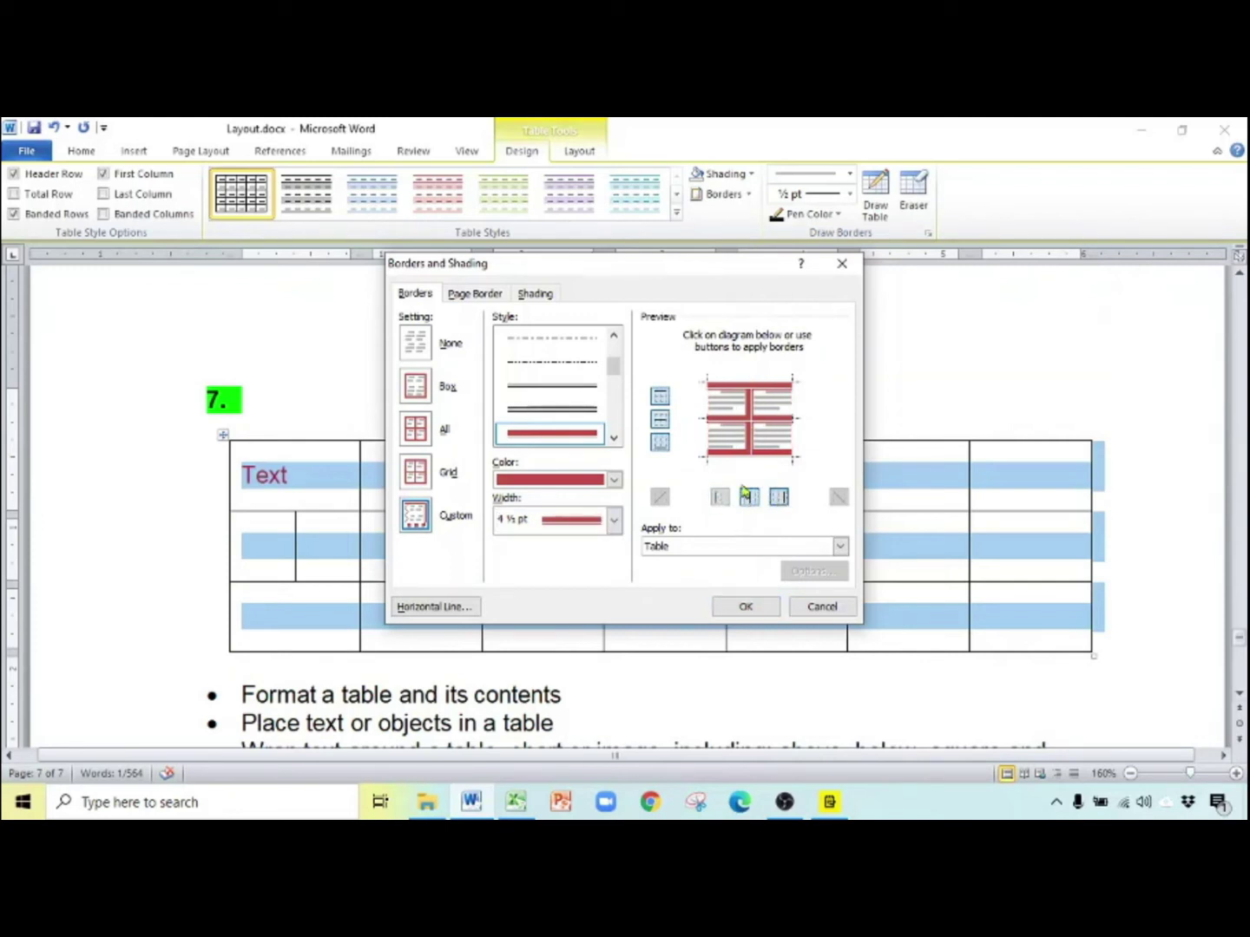
click(661, 397)
click(663, 442)
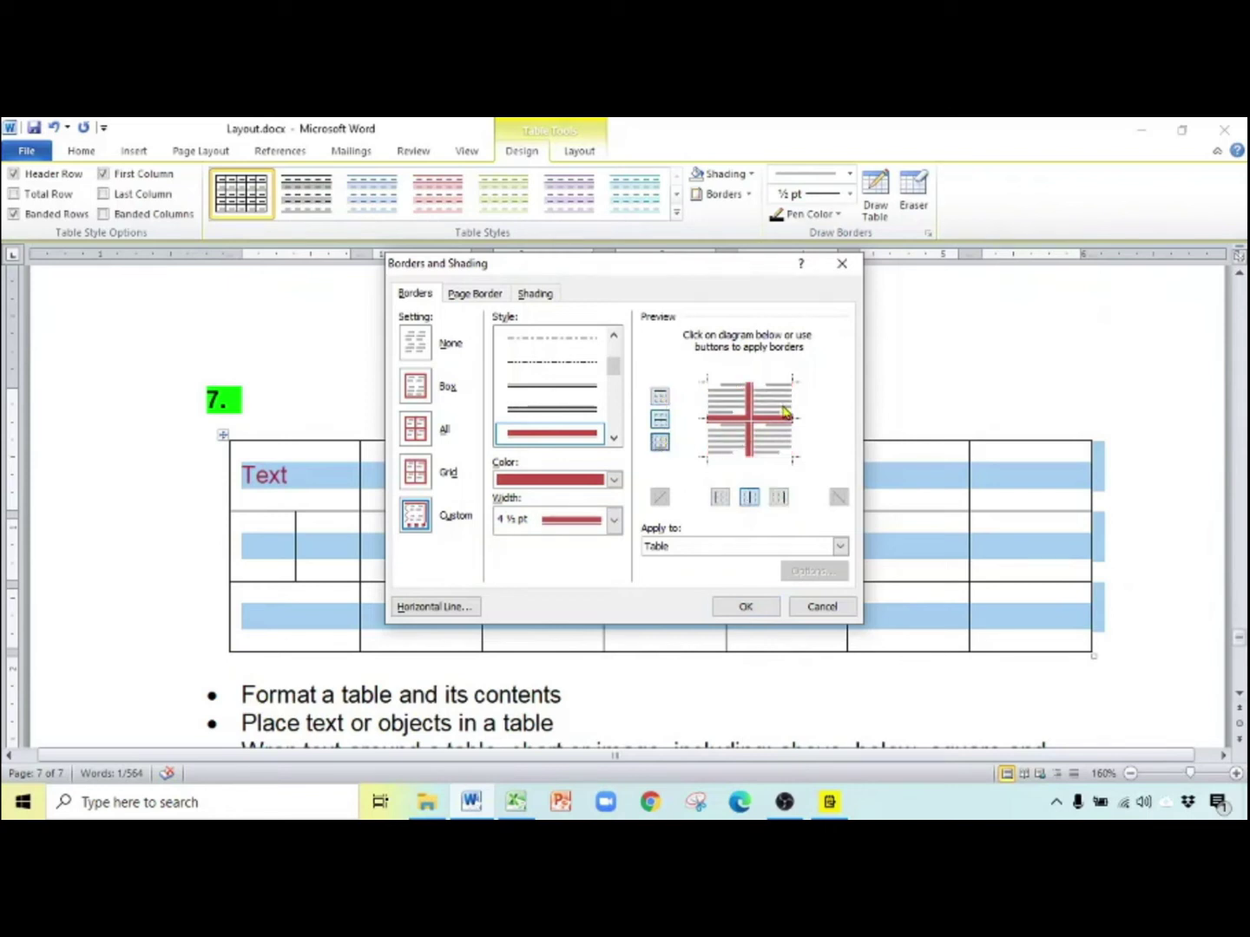
click(751, 549)
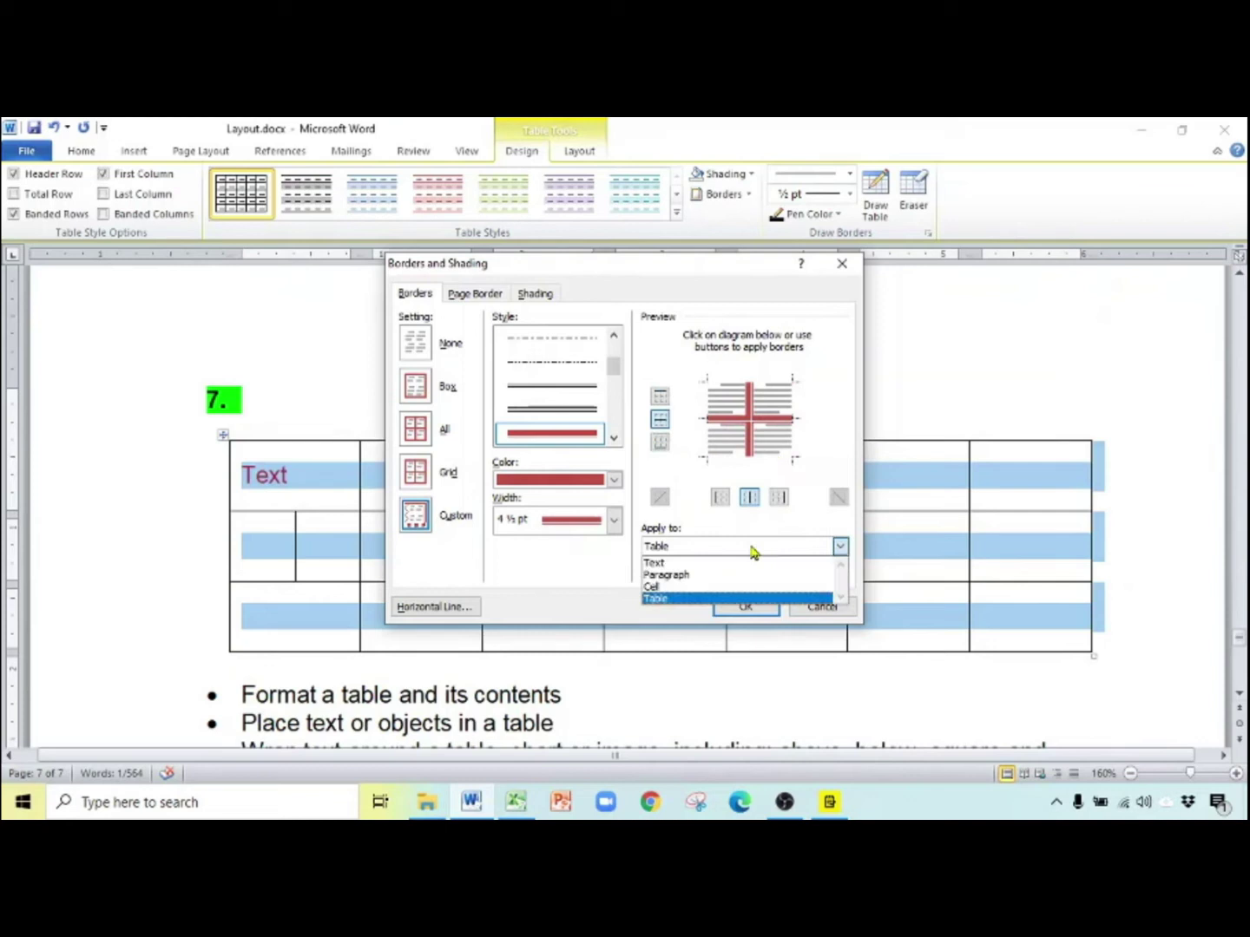
click(694, 599)
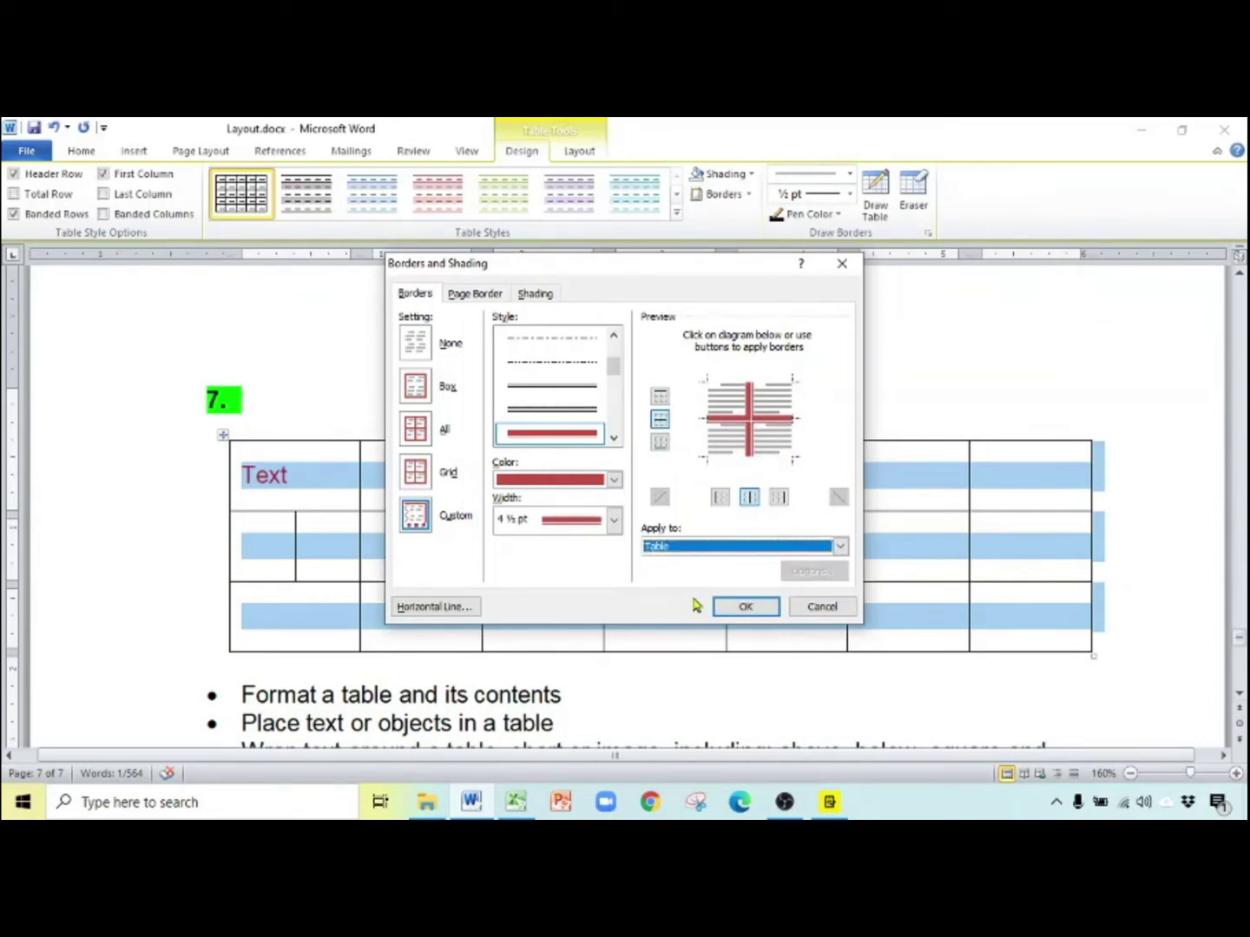
Fill the whole table with the lightest tint of theme red and apply the border and shading settings
click(484, 295)
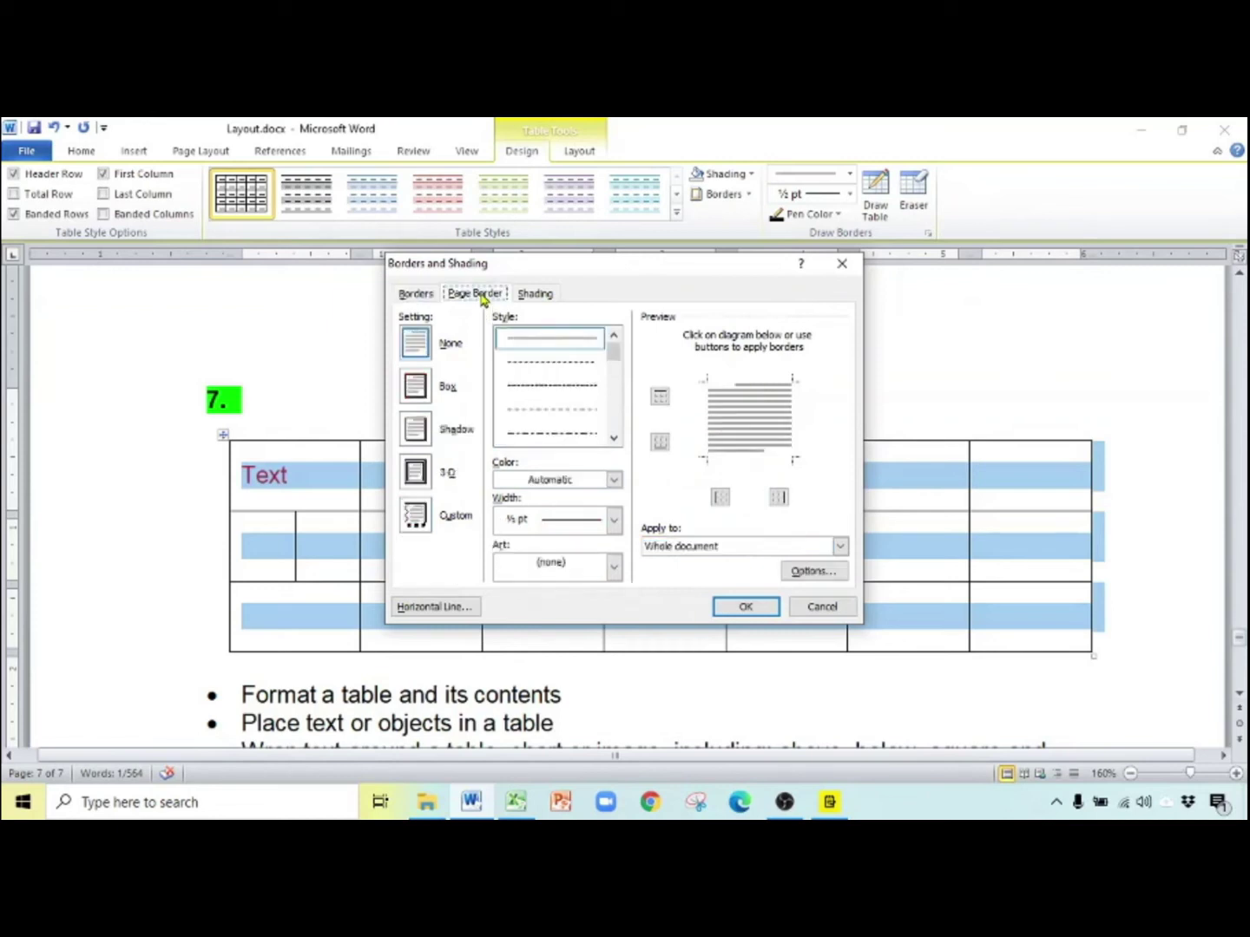
click(420, 296)
click(546, 295)
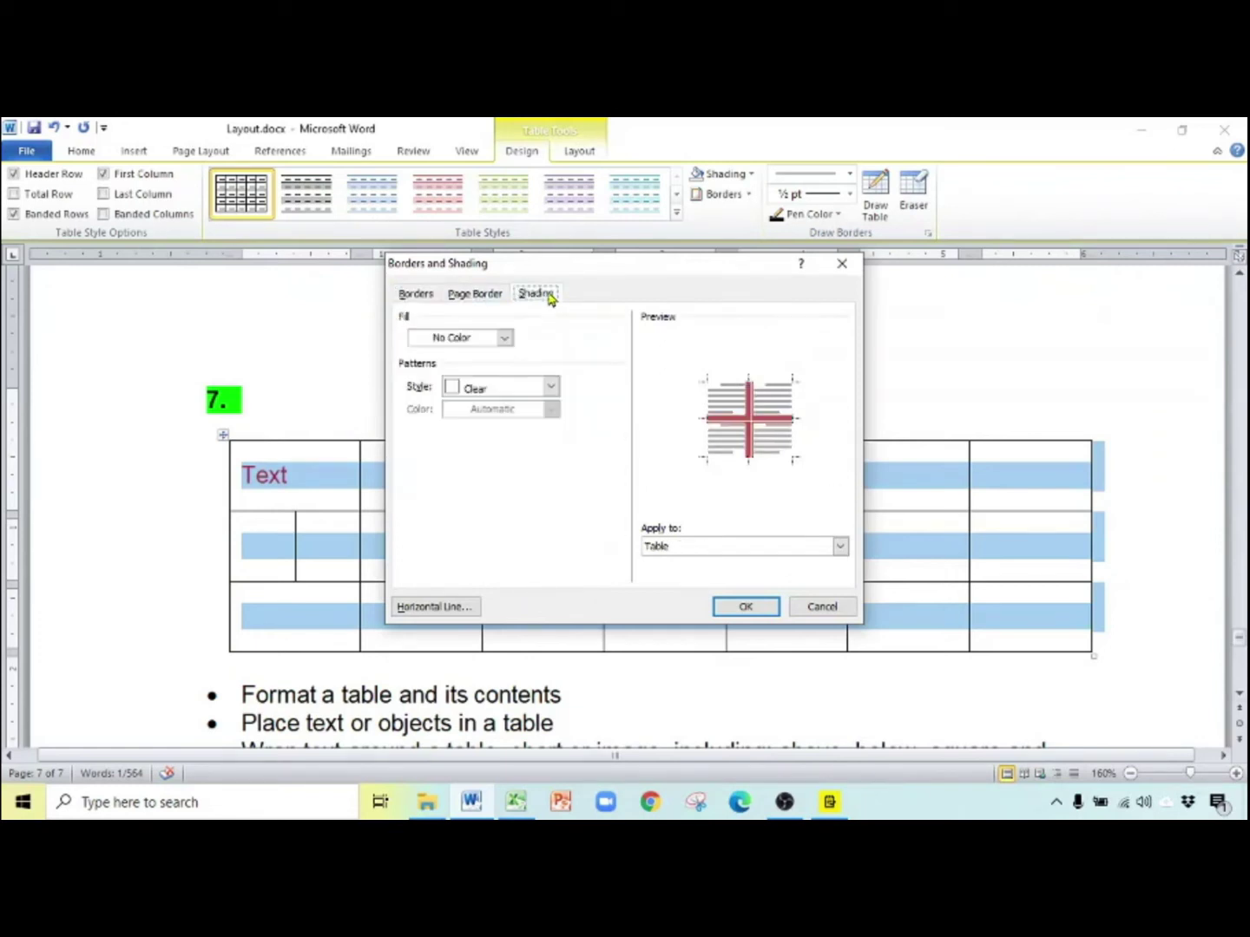
click(503, 339)
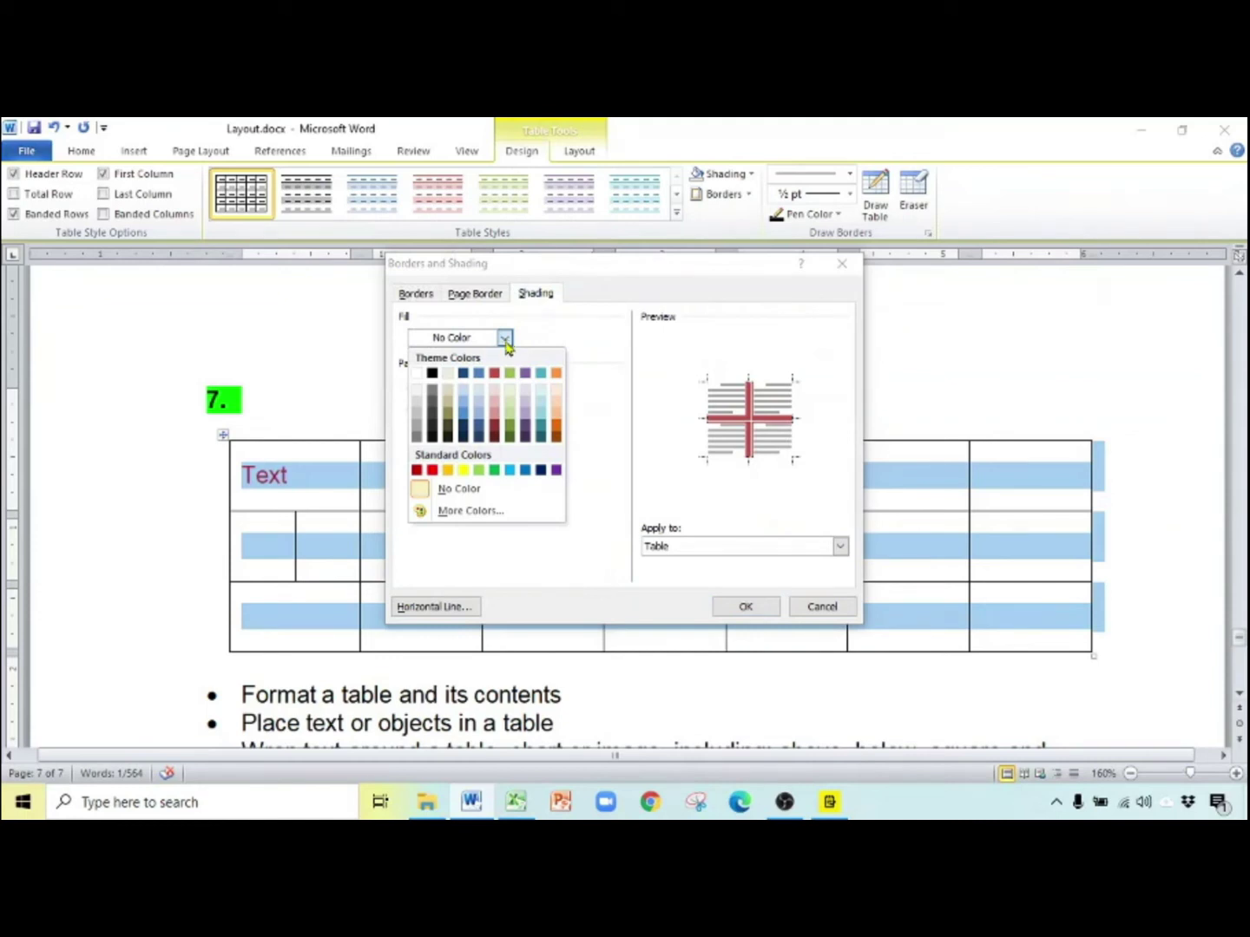
click(495, 394)
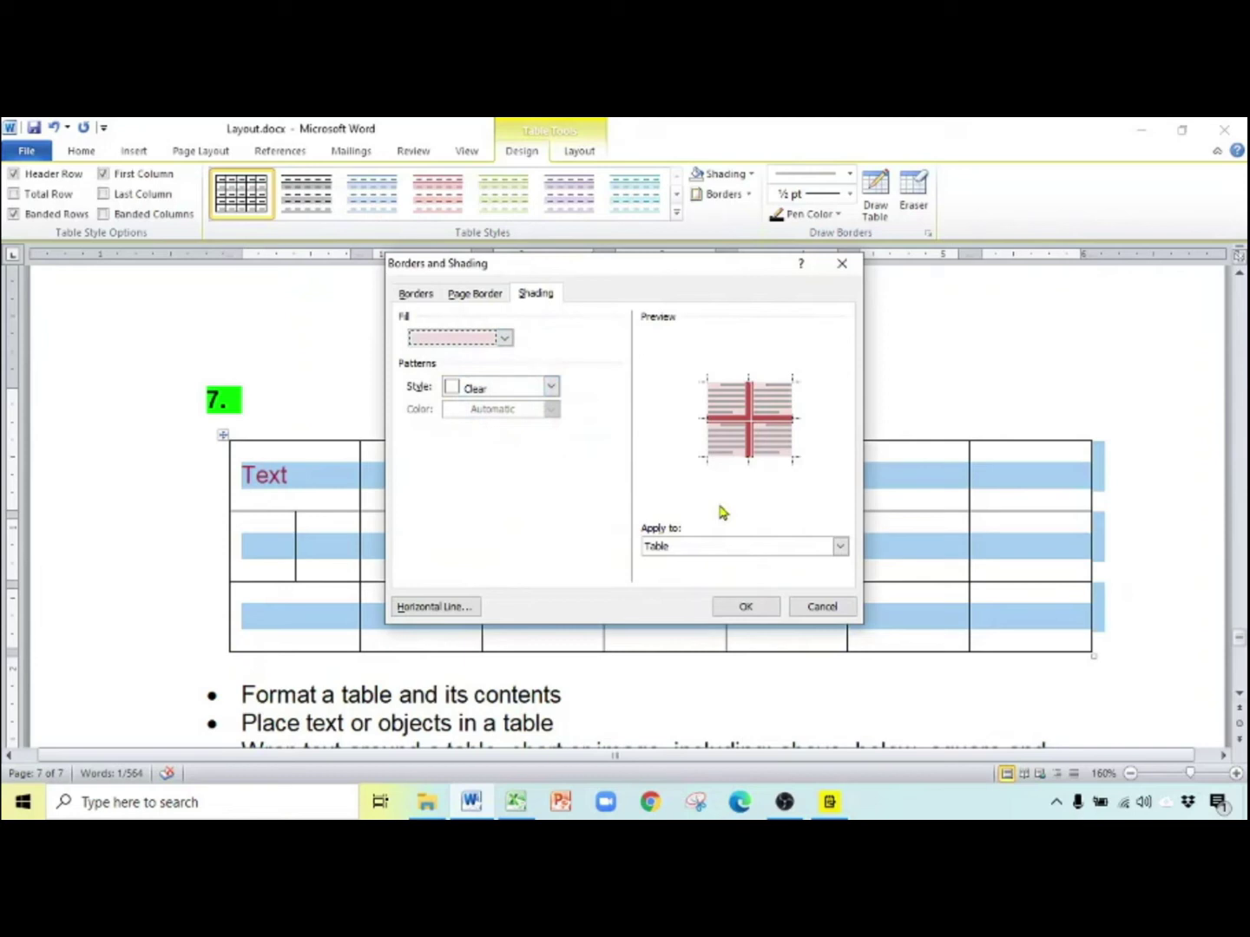
click(746, 605)
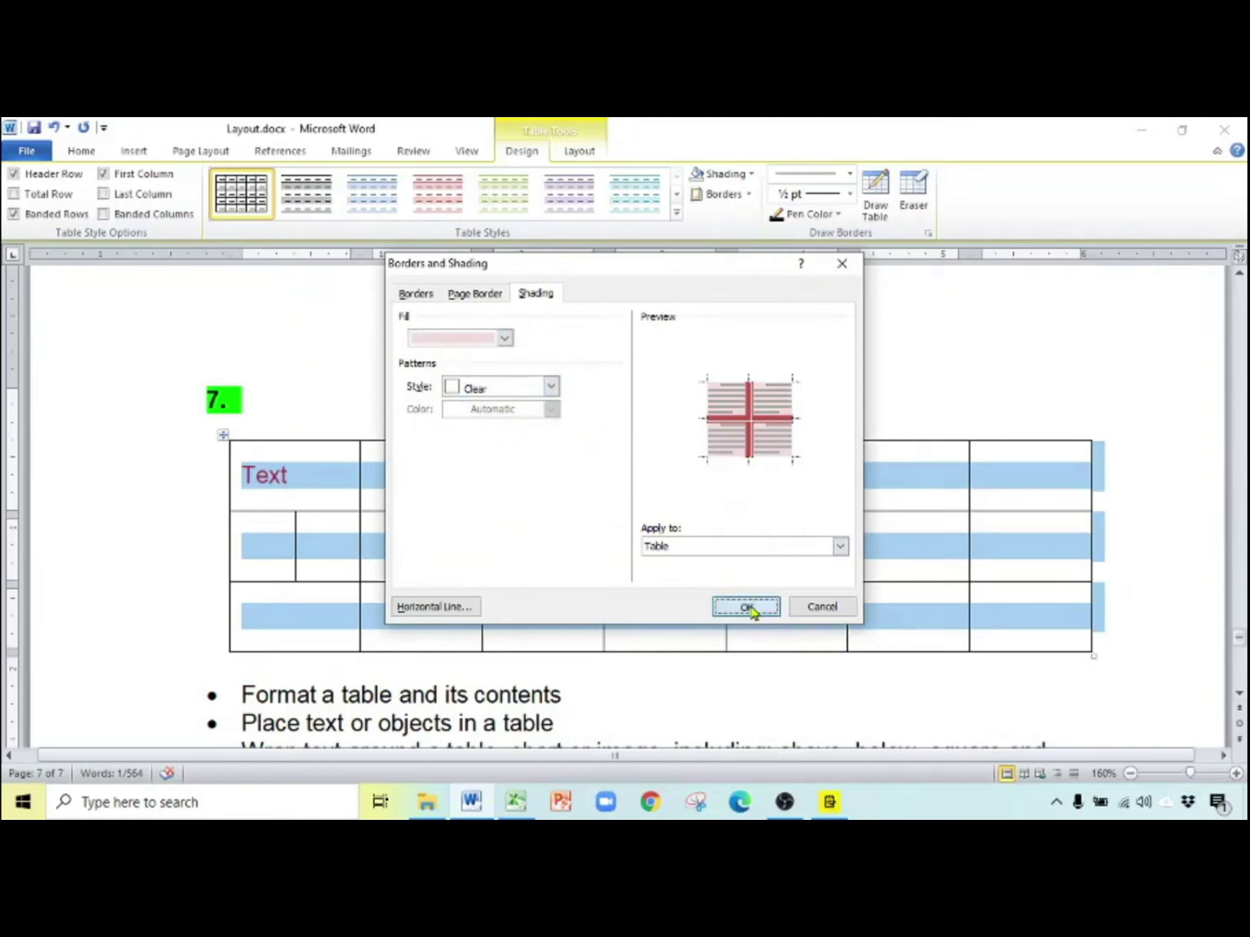
click(742, 395)
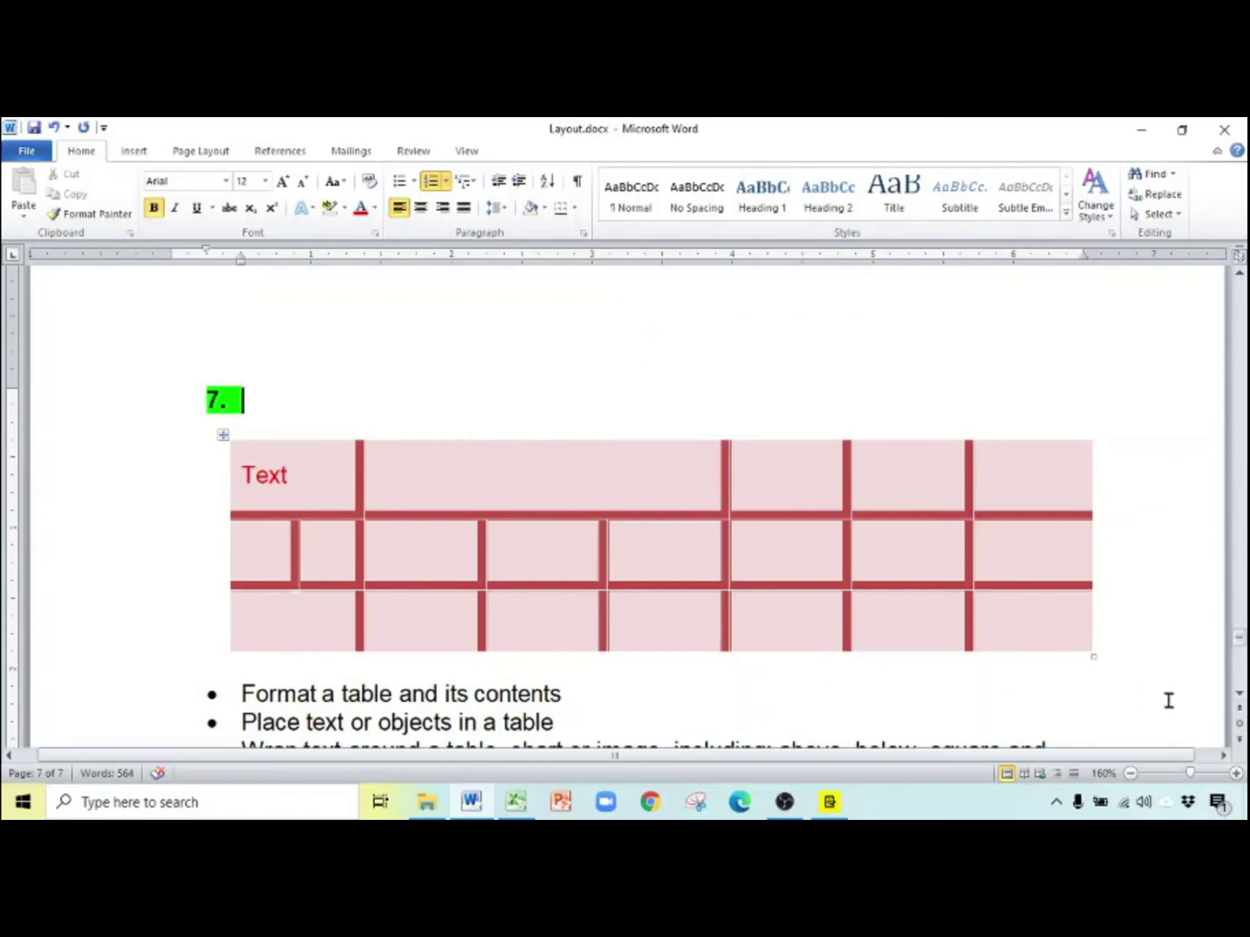
click(1239, 694)
scroll(1240, 695, down, 2)
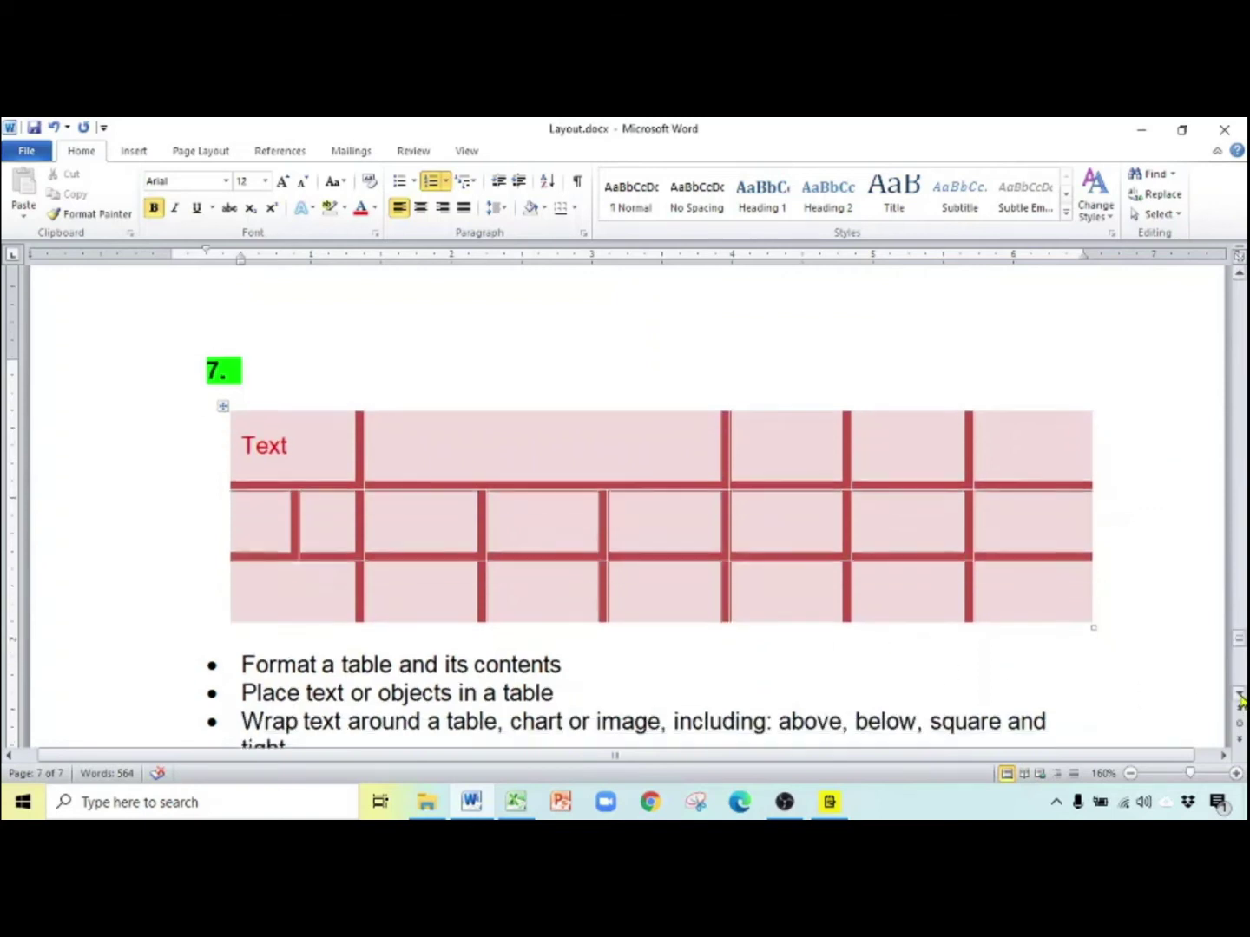
drag(449, 590, 584, 606)
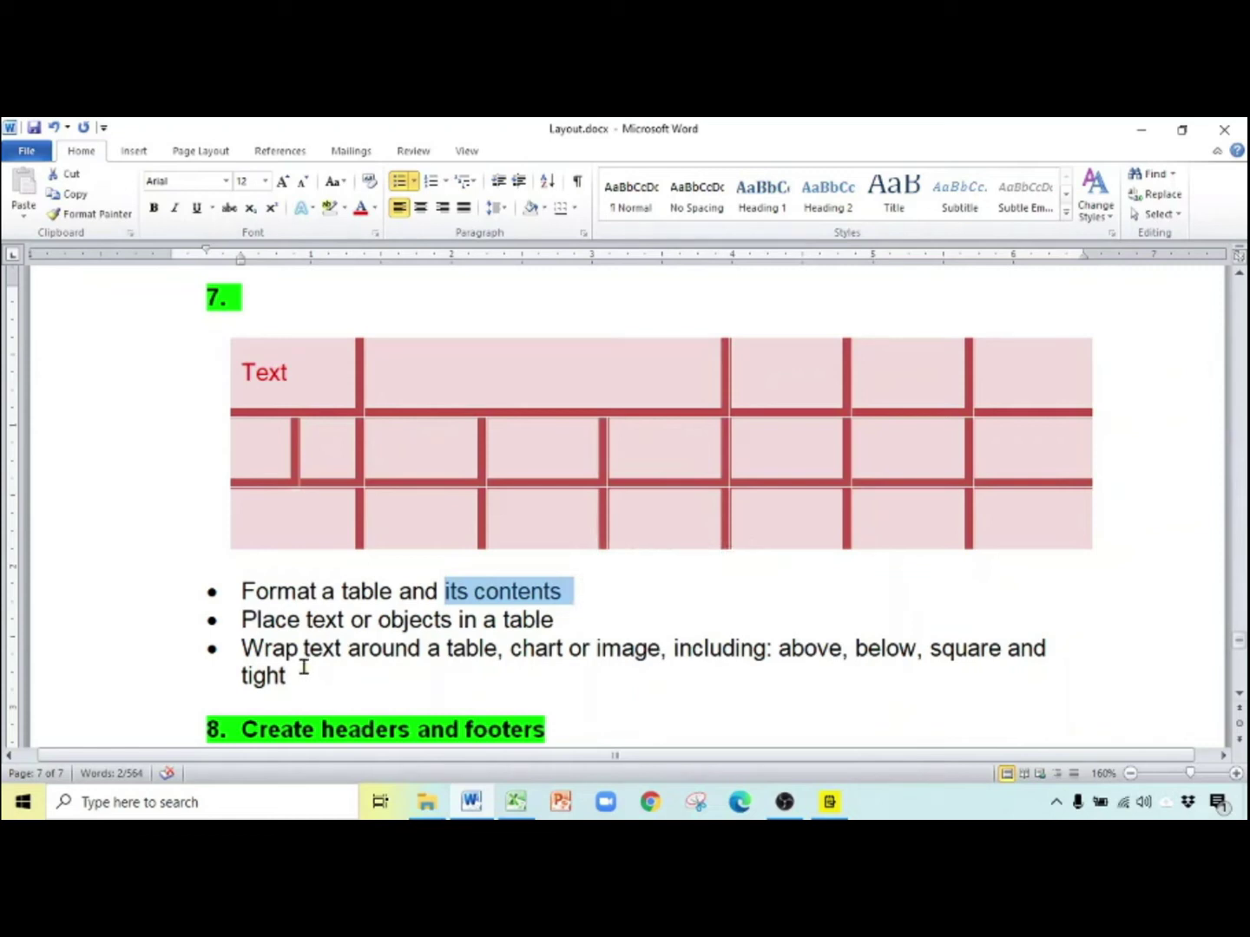
click(385, 656)
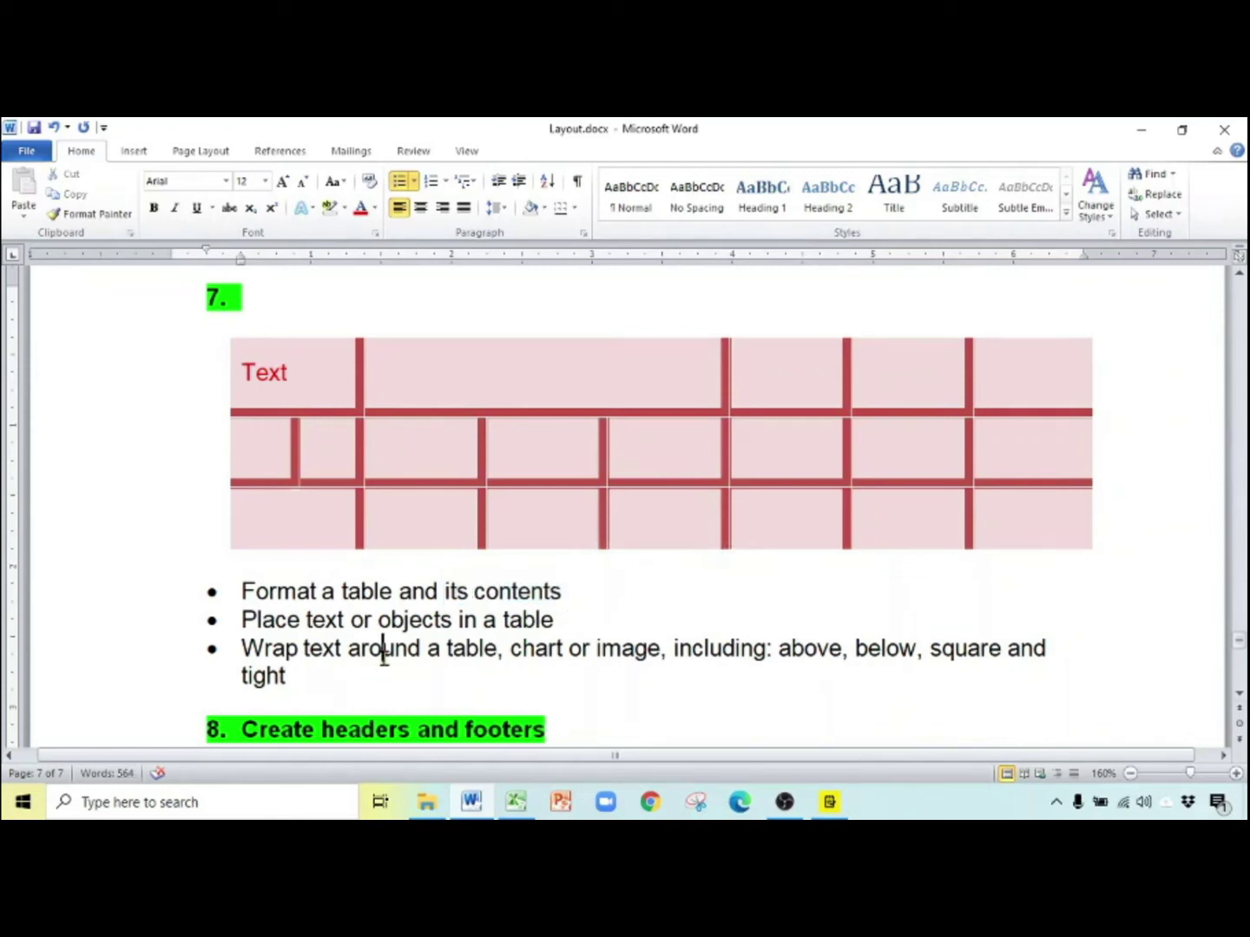
click(399, 453)
click(223, 336)
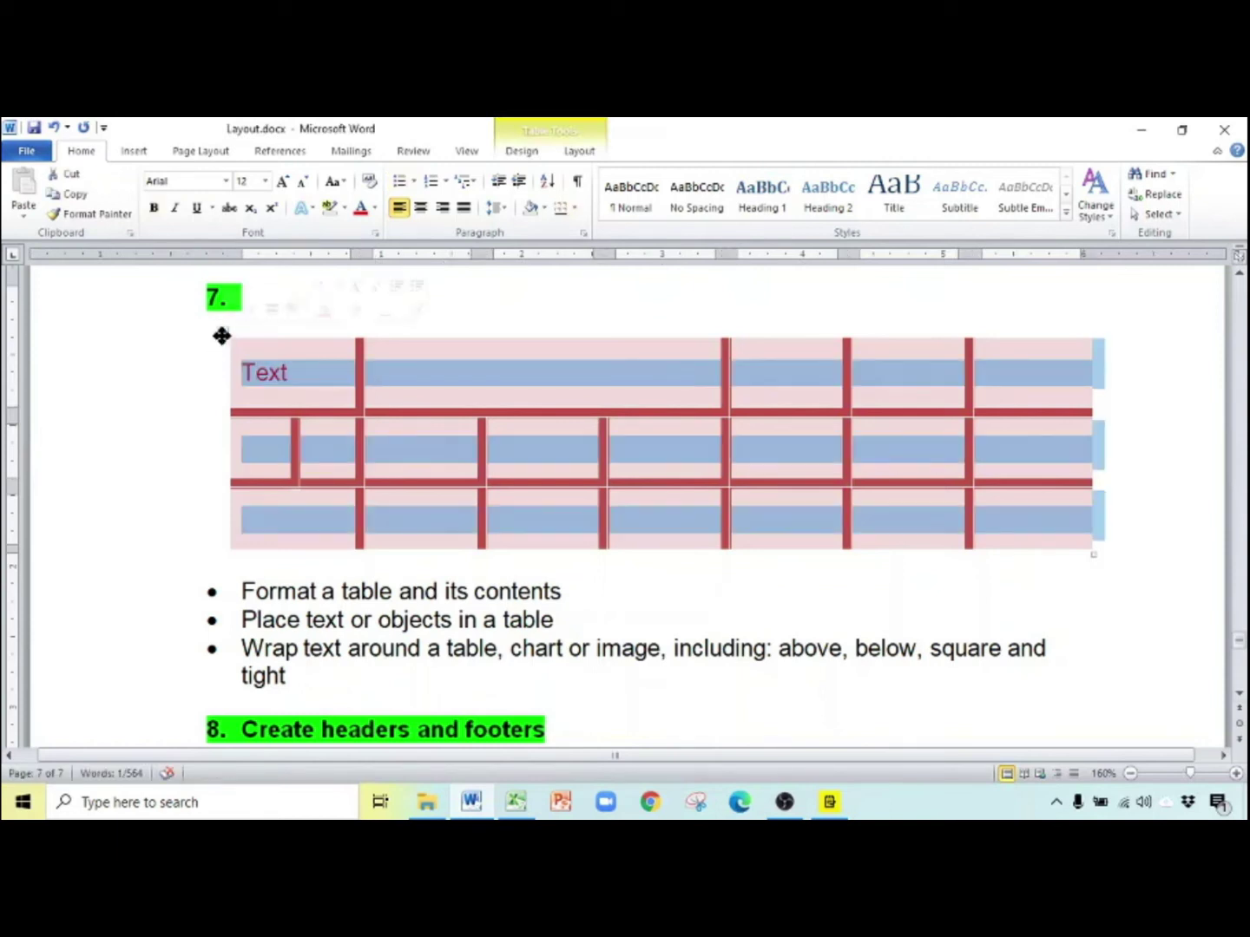
click(579, 152)
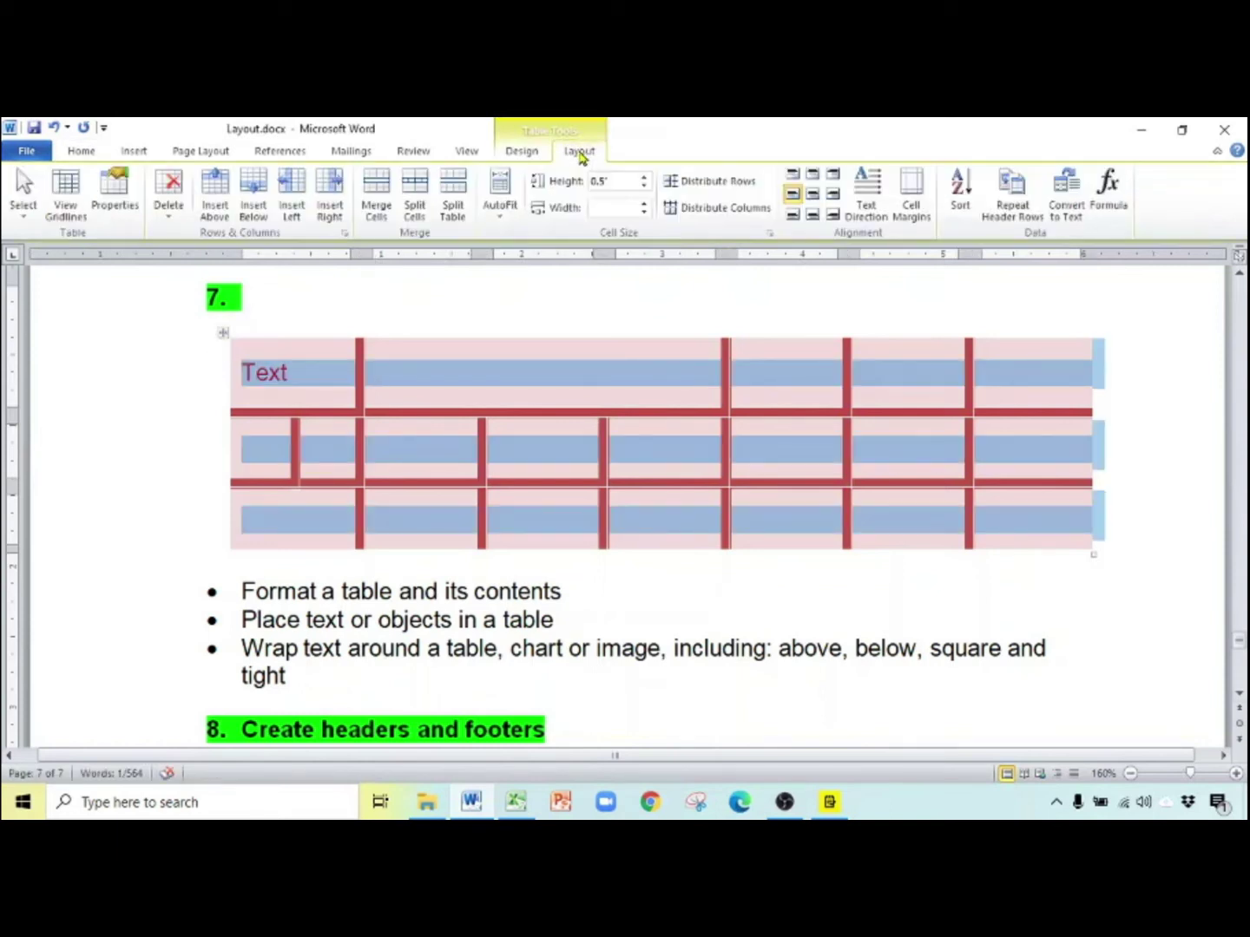
click(526, 152)
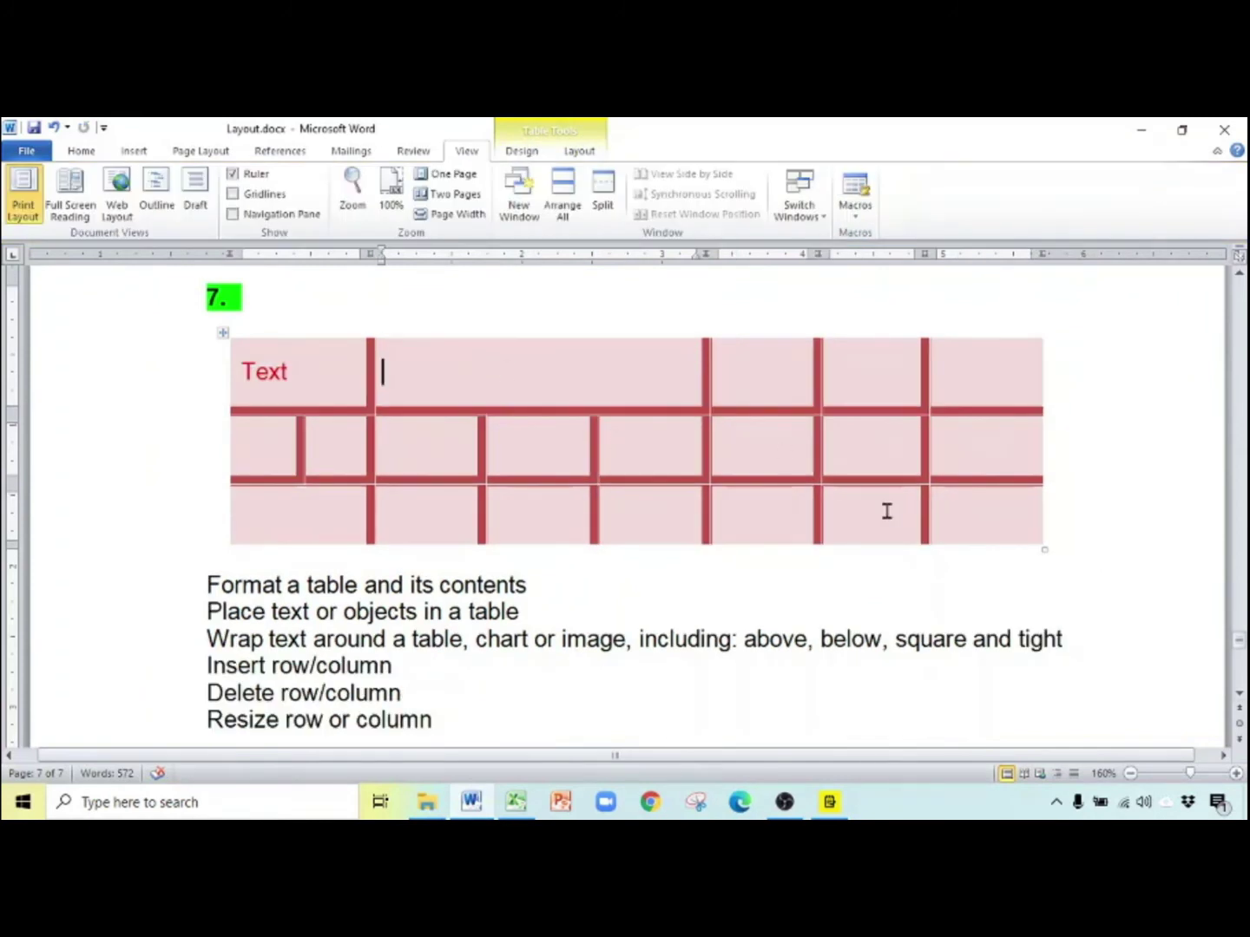
Narrow the table to about 3.1 inches and set its text wrapping to Around, keeping the Left horizontal position relative to the column
drag(1042, 548, 671, 538)
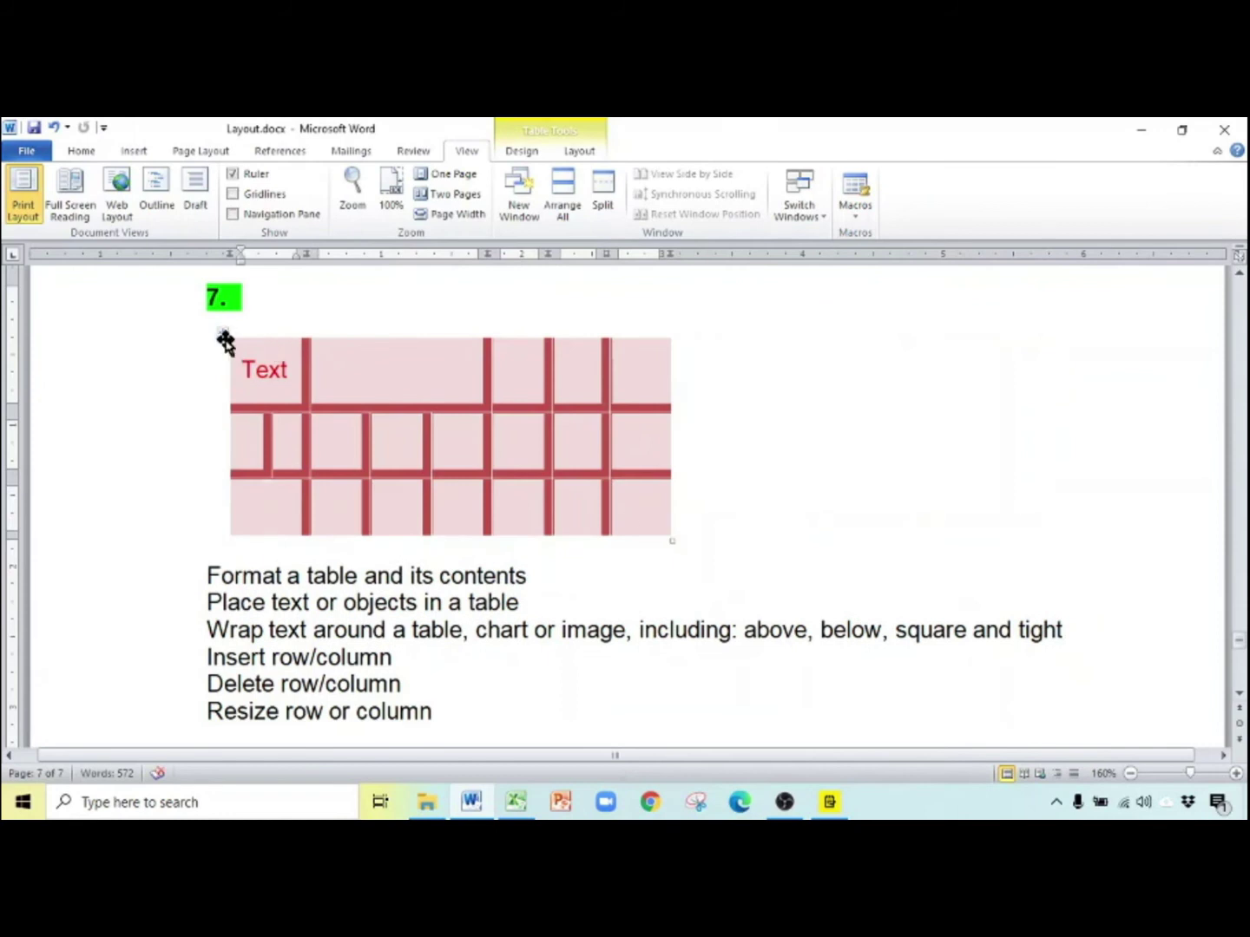
right_click(224, 342)
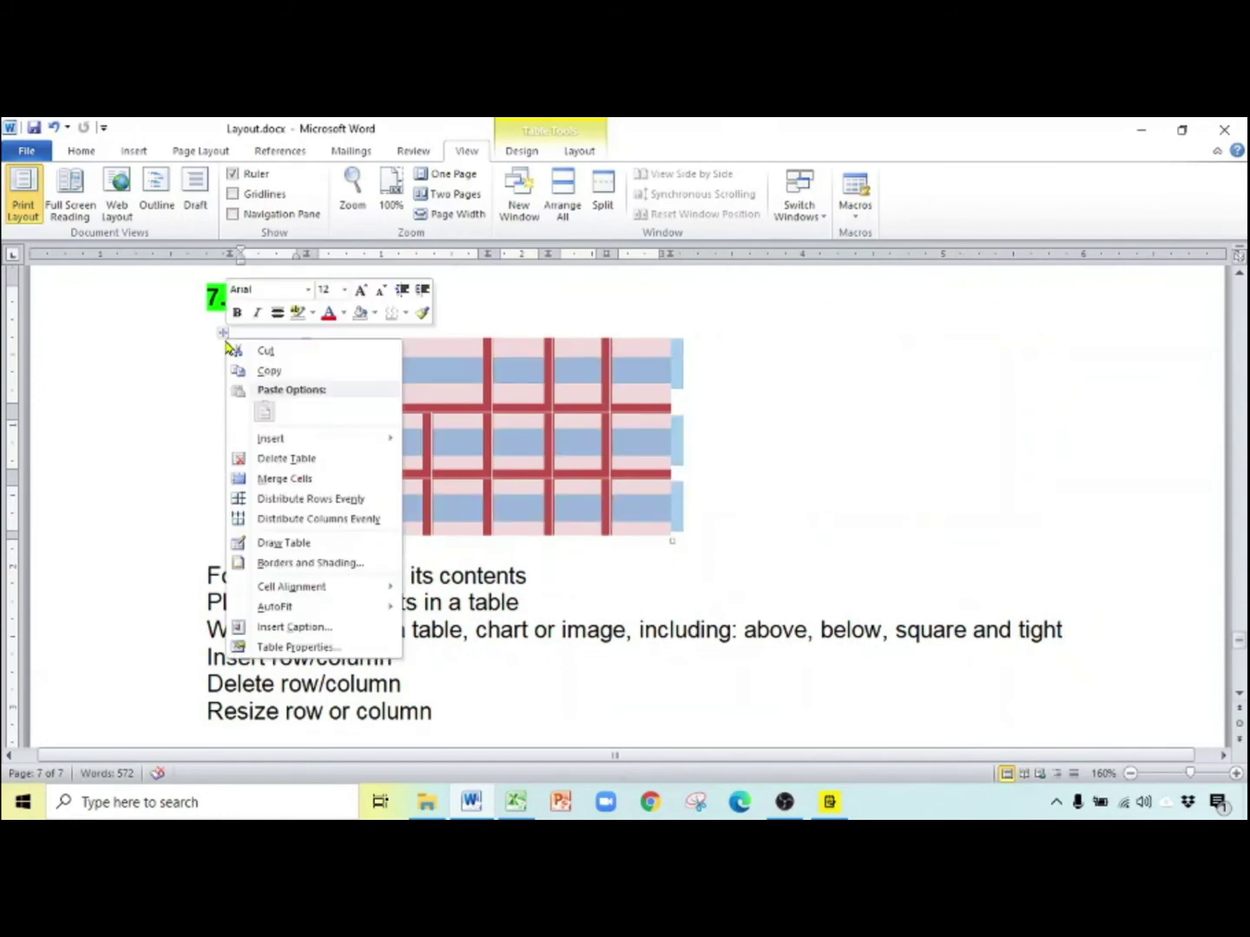
click(322, 649)
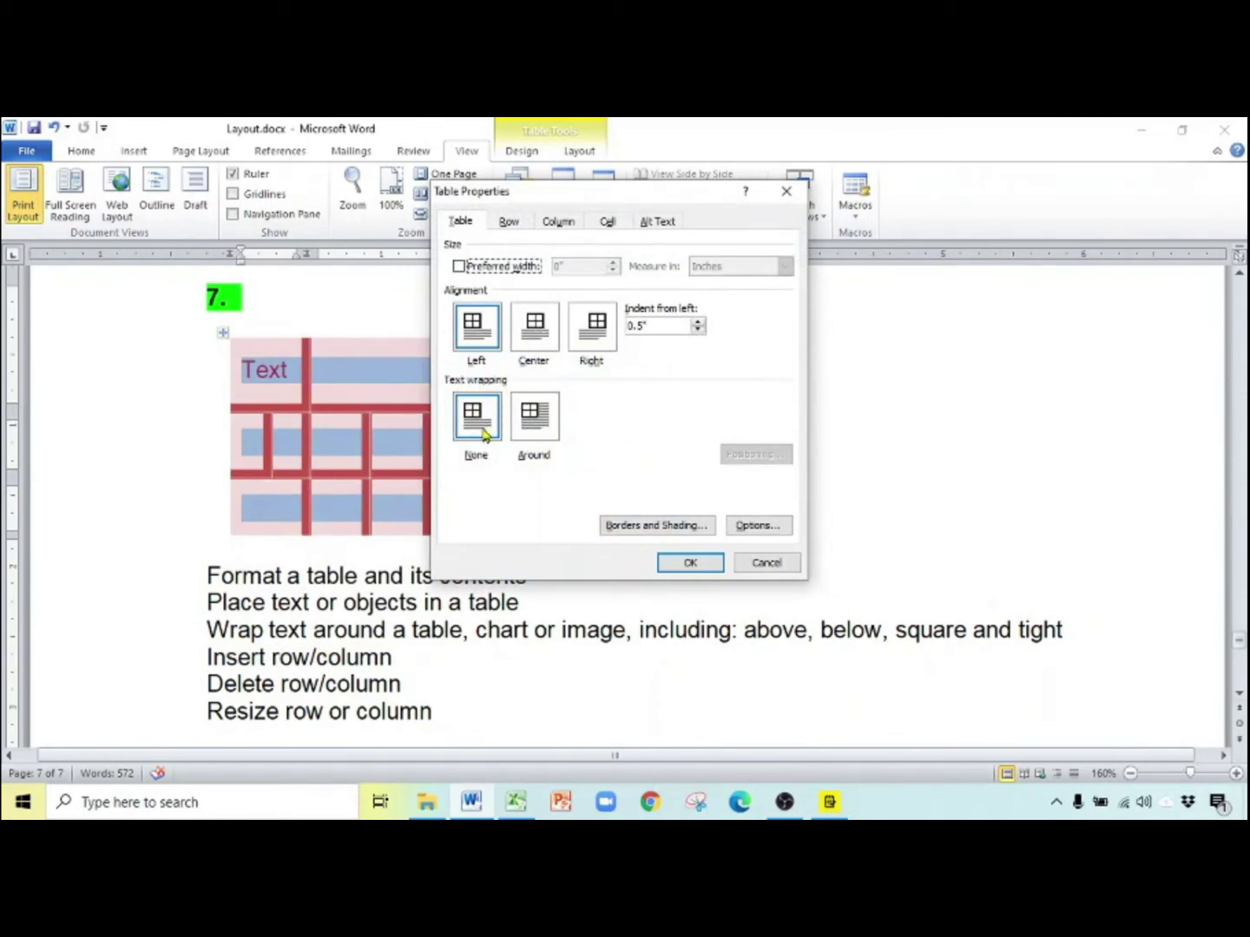
click(534, 434)
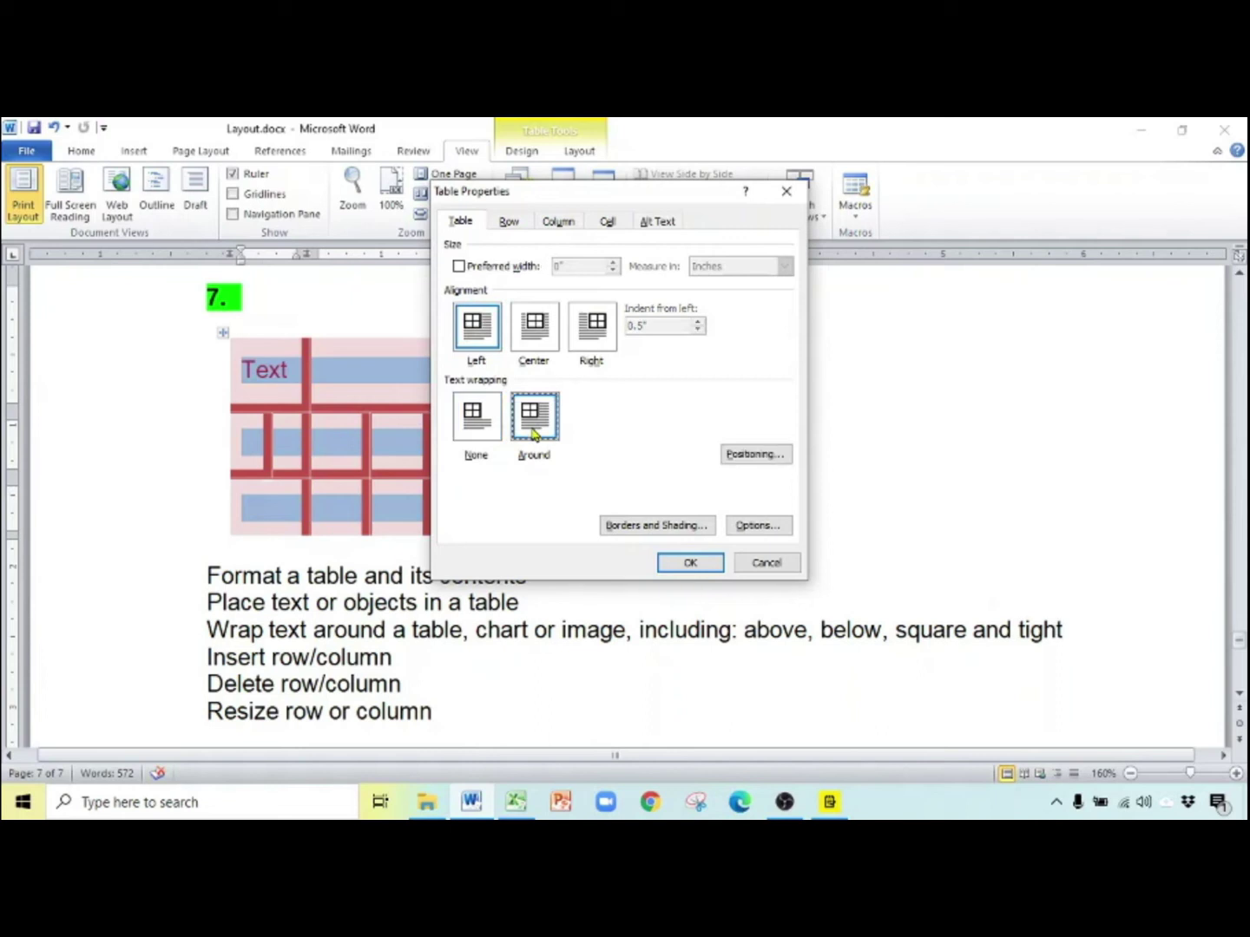
click(738, 458)
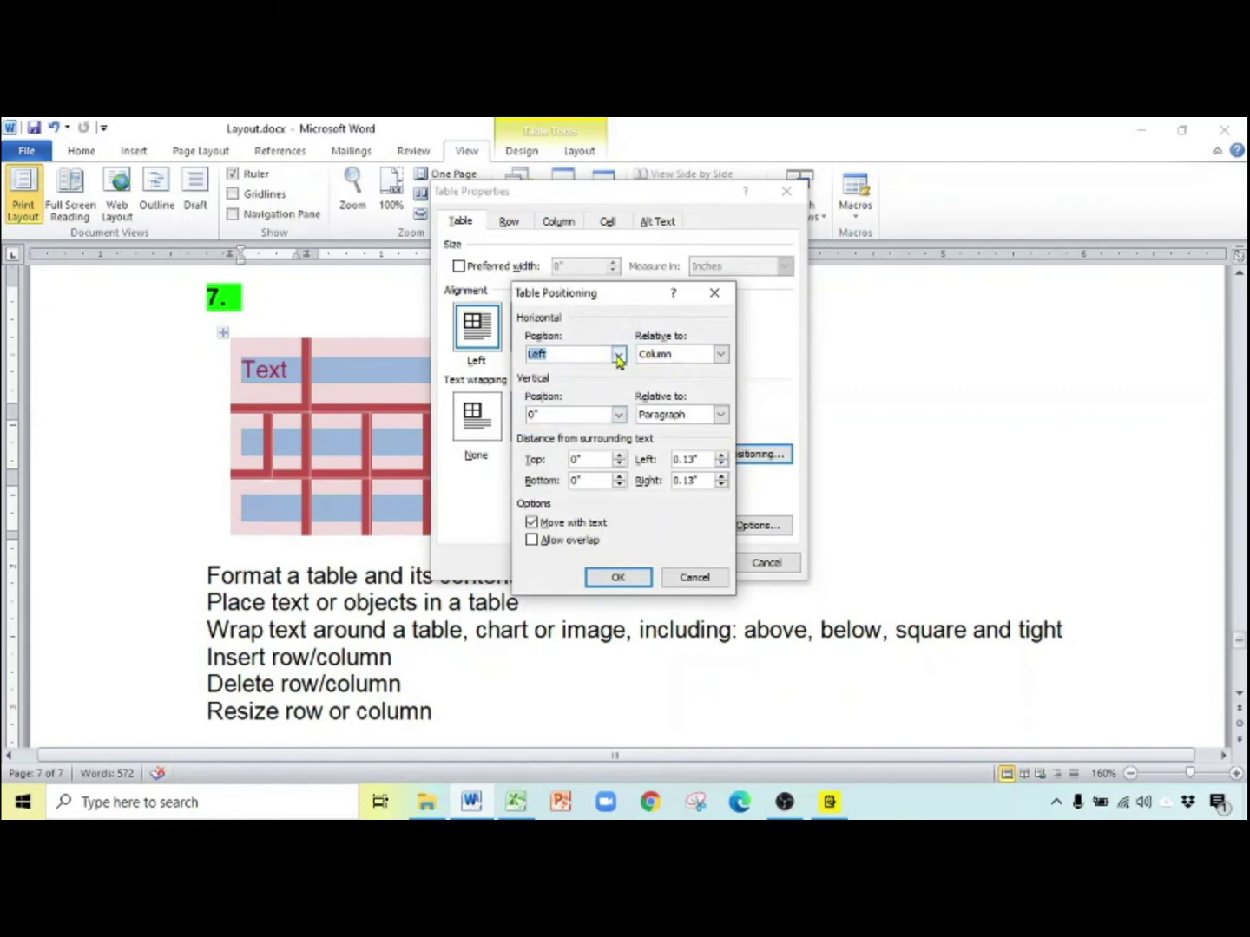
click(619, 356)
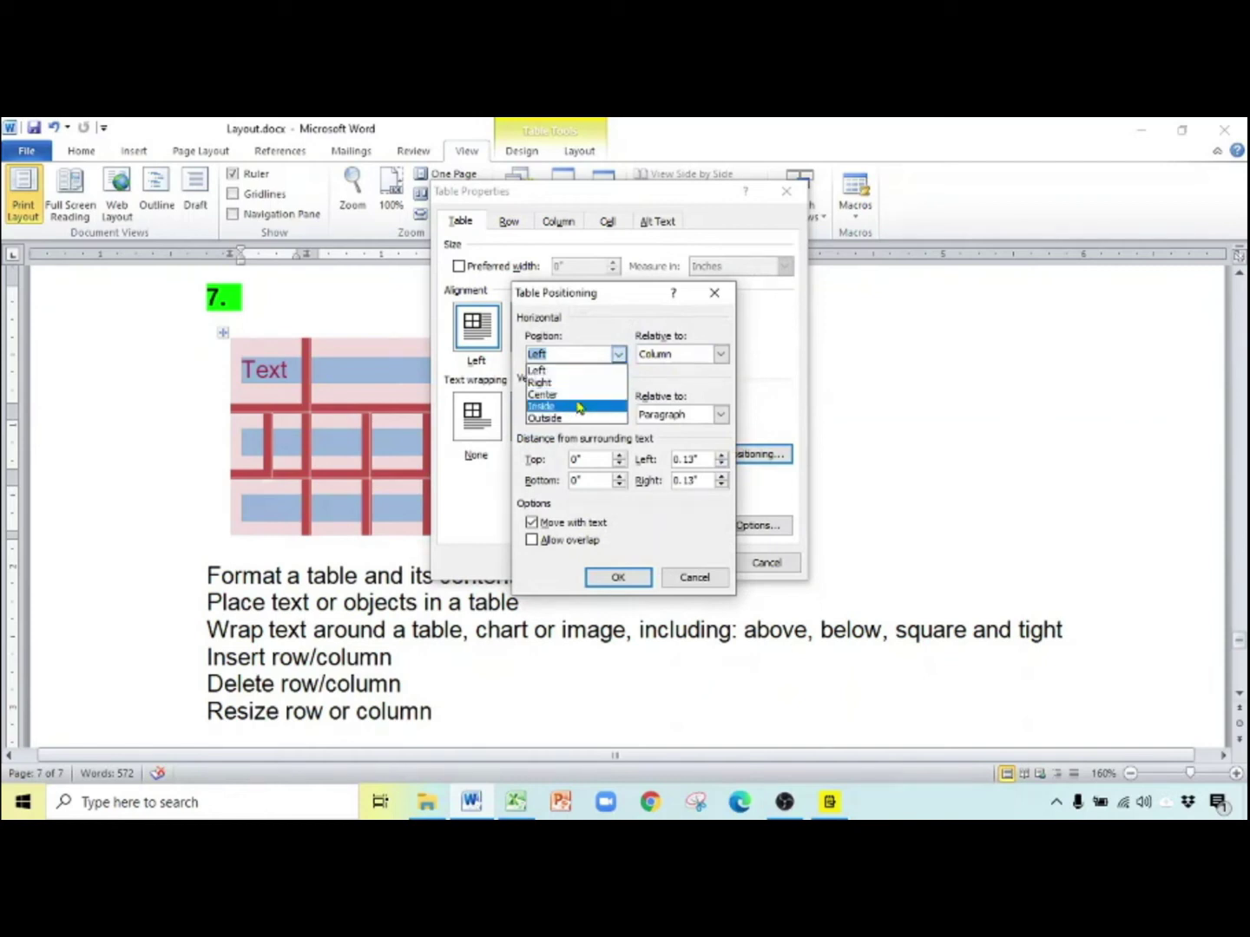
click(581, 353)
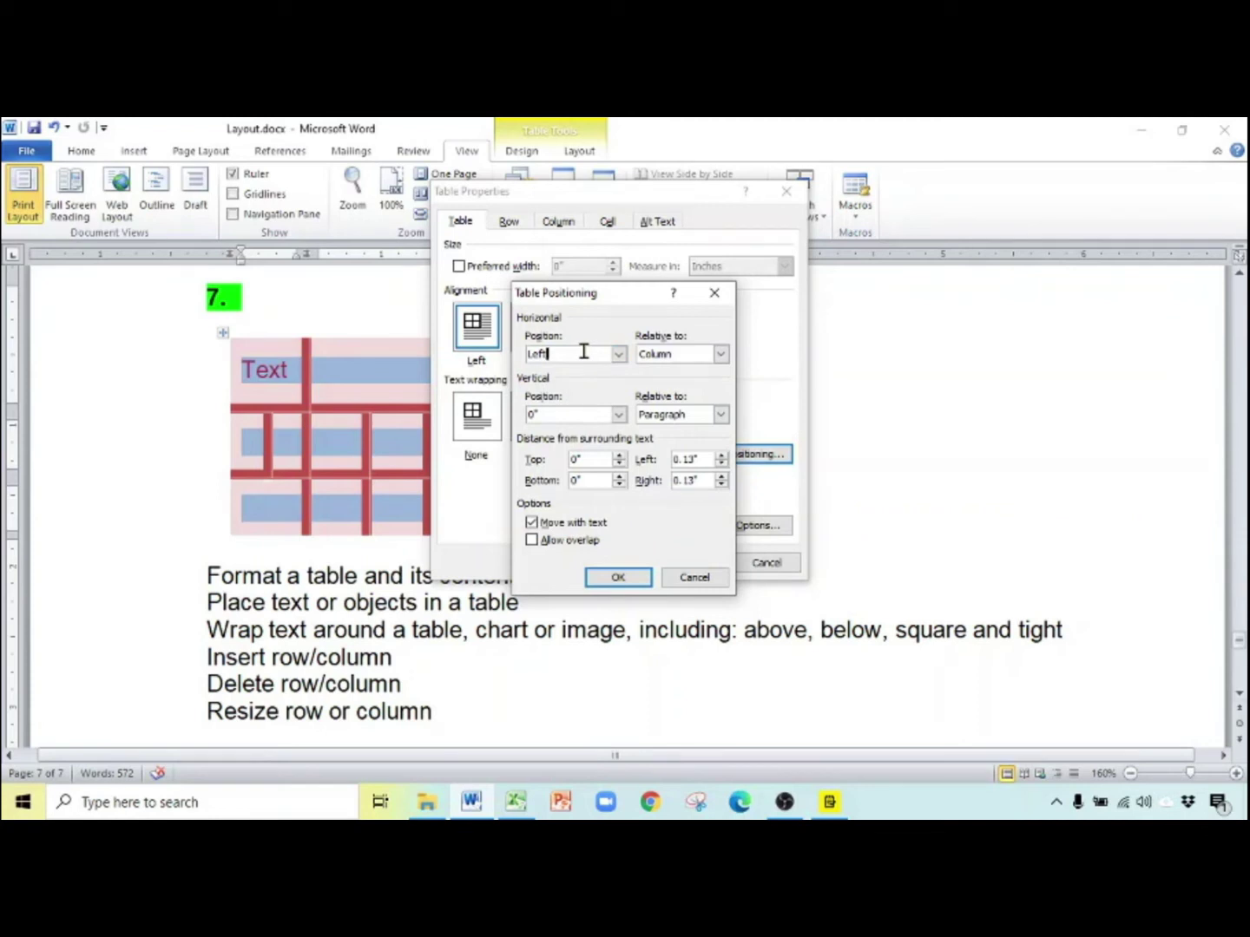
click(626, 578)
click(691, 563)
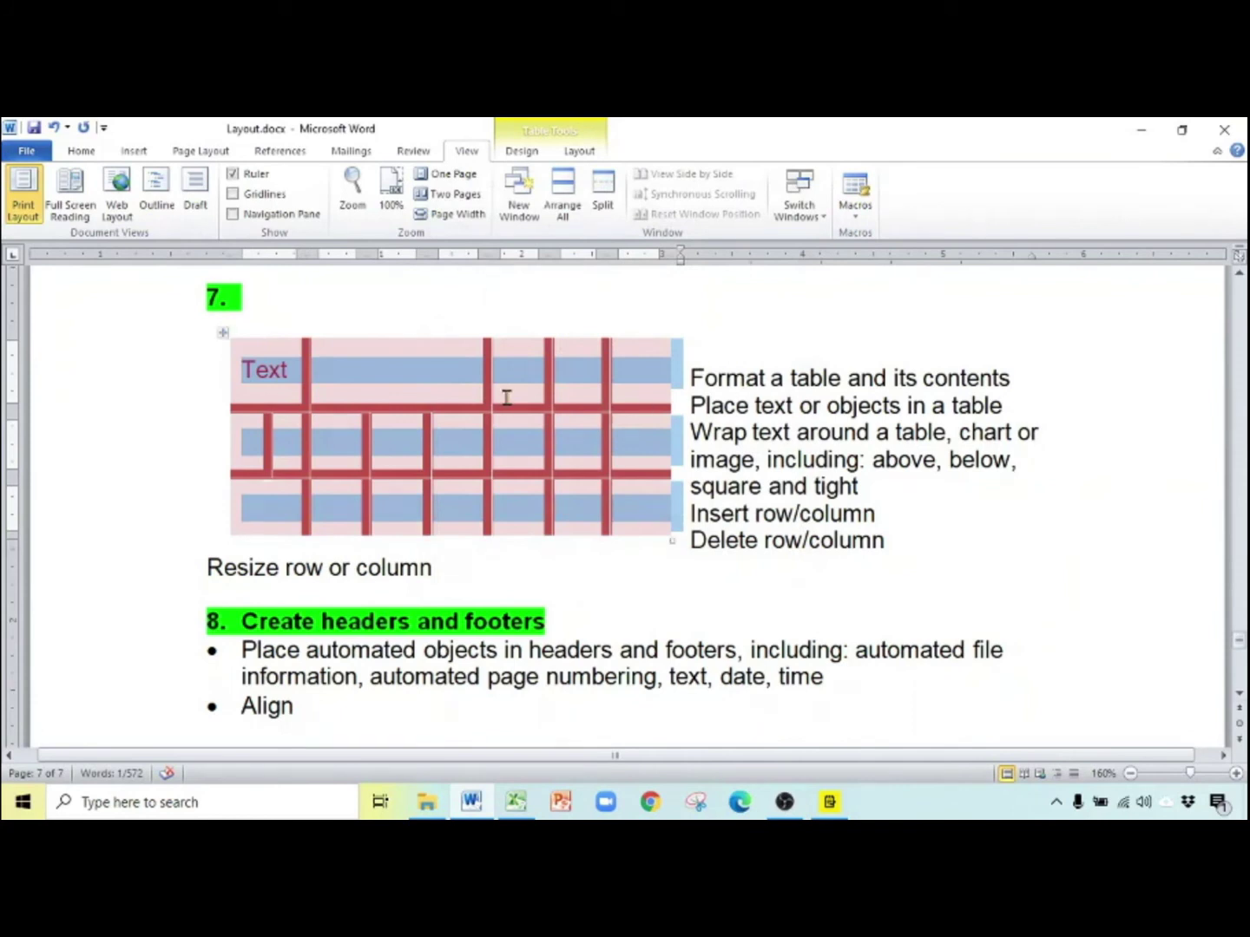
Push the wrapped list text below the table and widen the table to about 5.2 inches
click(685, 380)
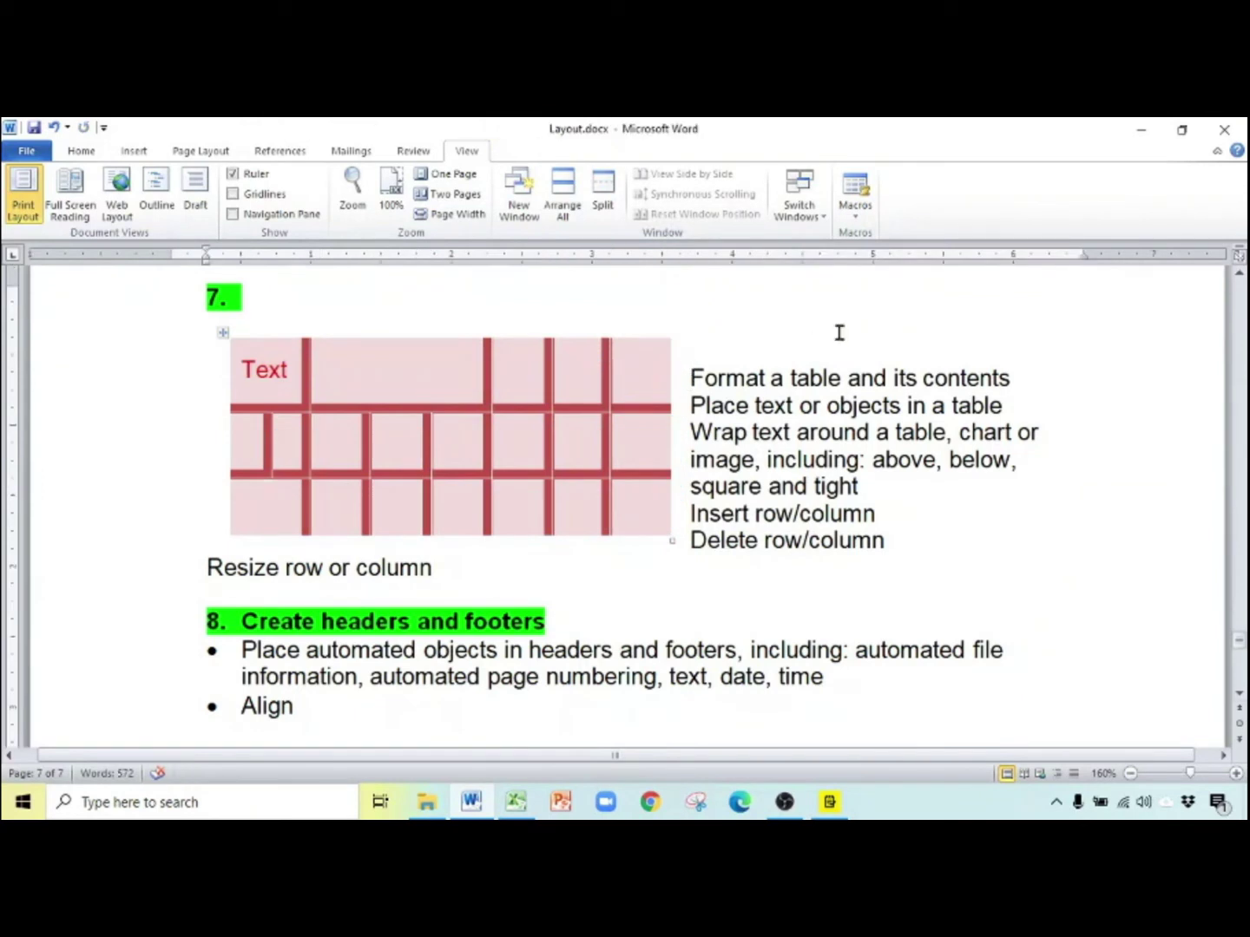
key(ctrl+z)
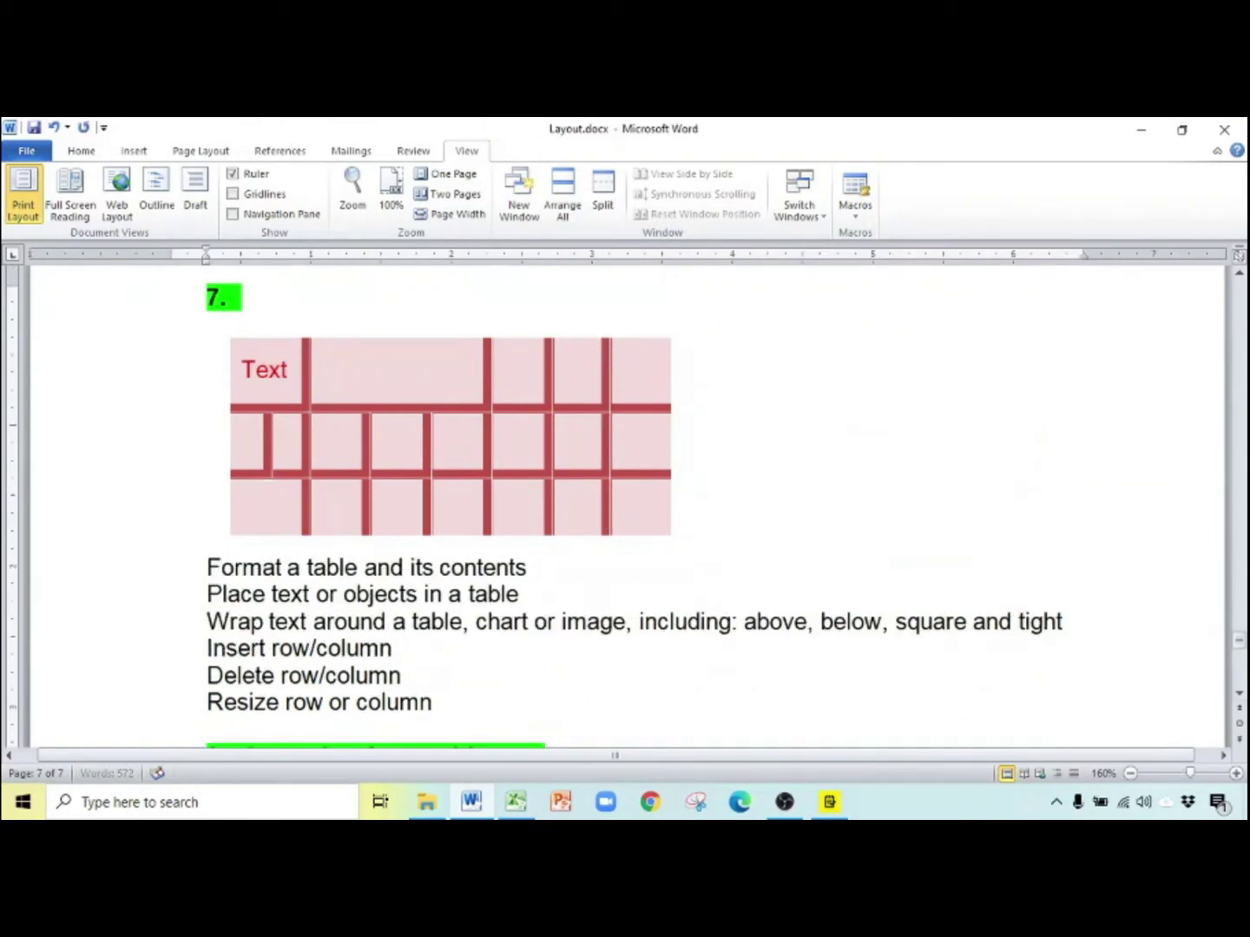
click(668, 530)
drag(671, 537, 964, 535)
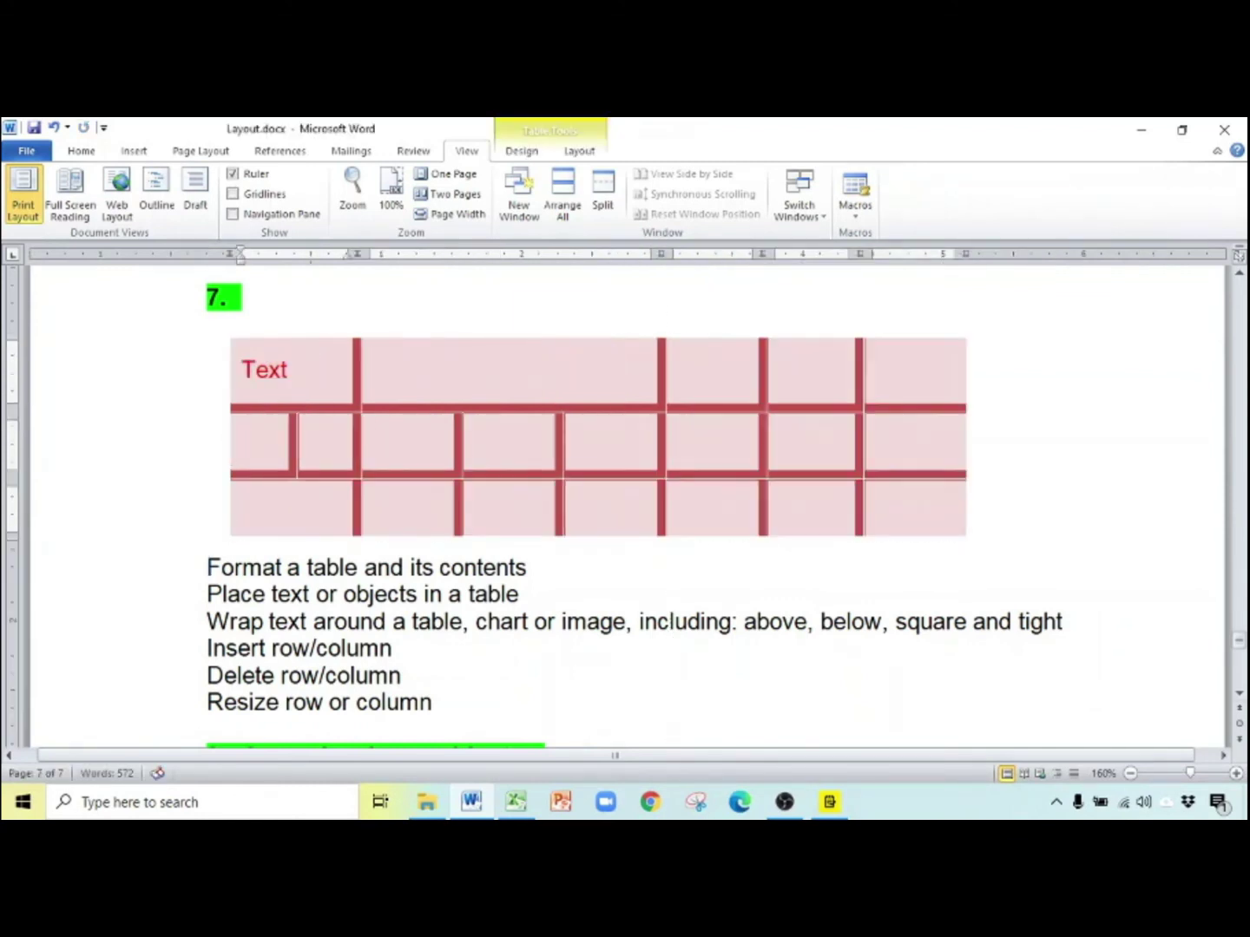
Insert a new row below the table's last row
drag(219, 650, 404, 661)
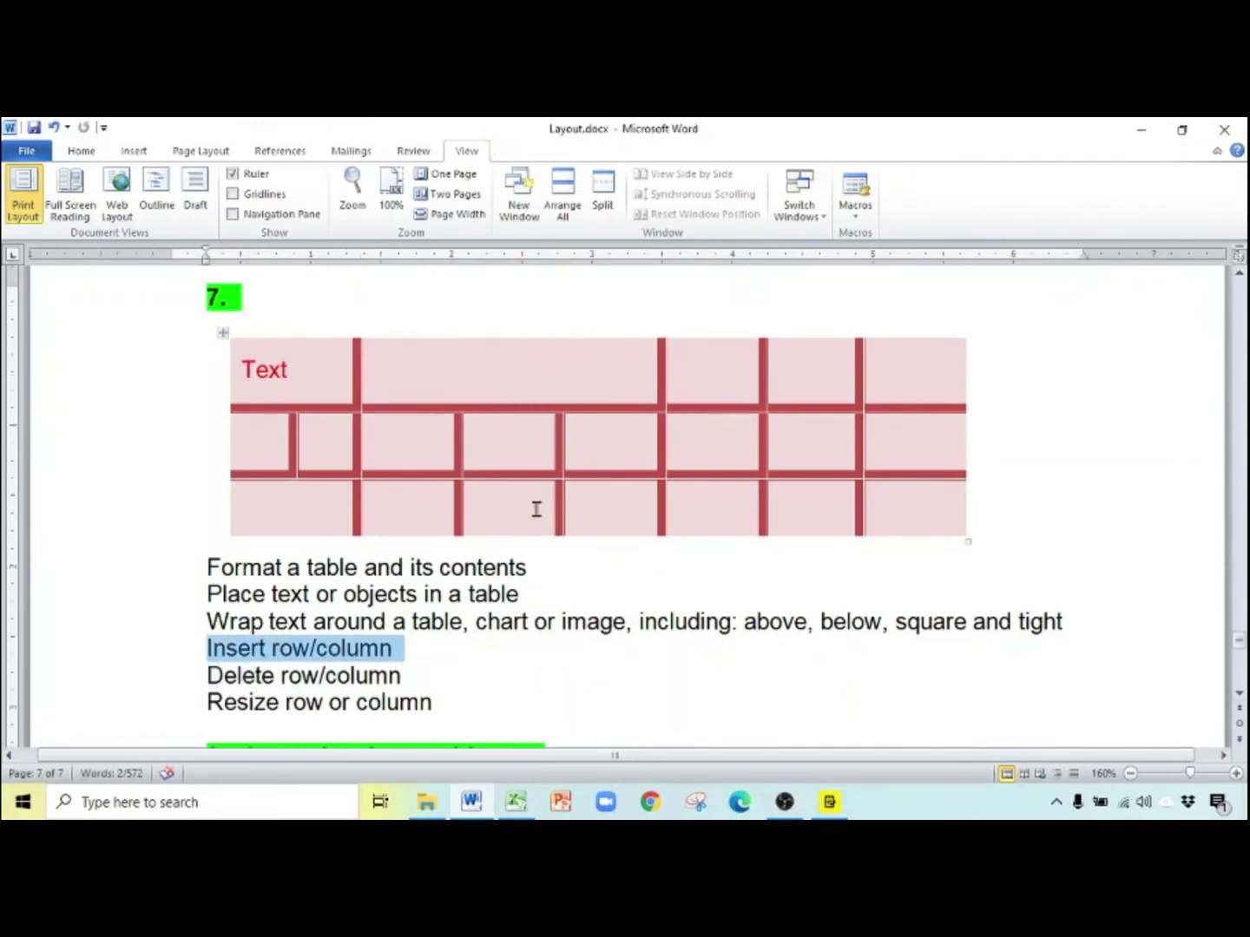
click(331, 506)
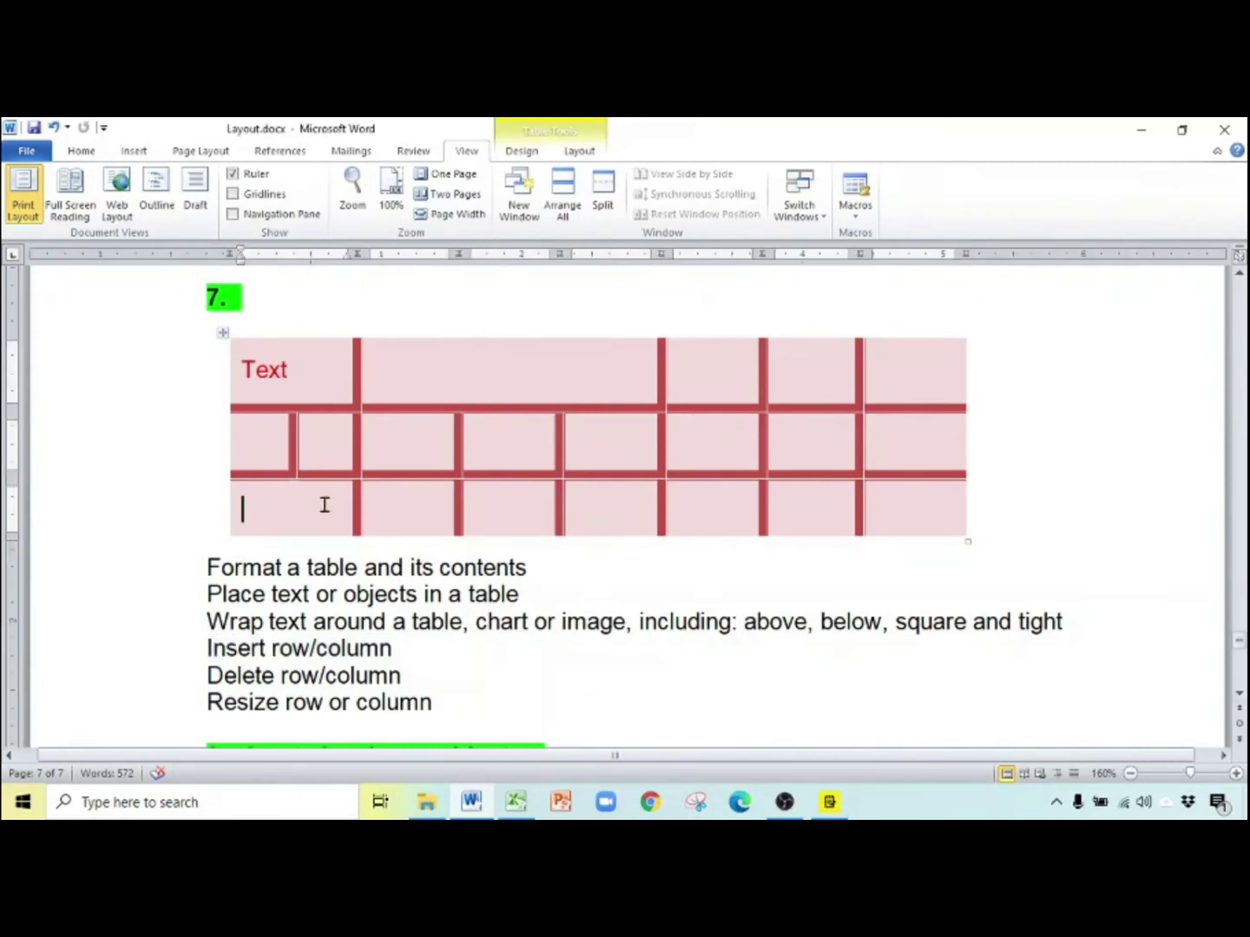
right_click(324, 508)
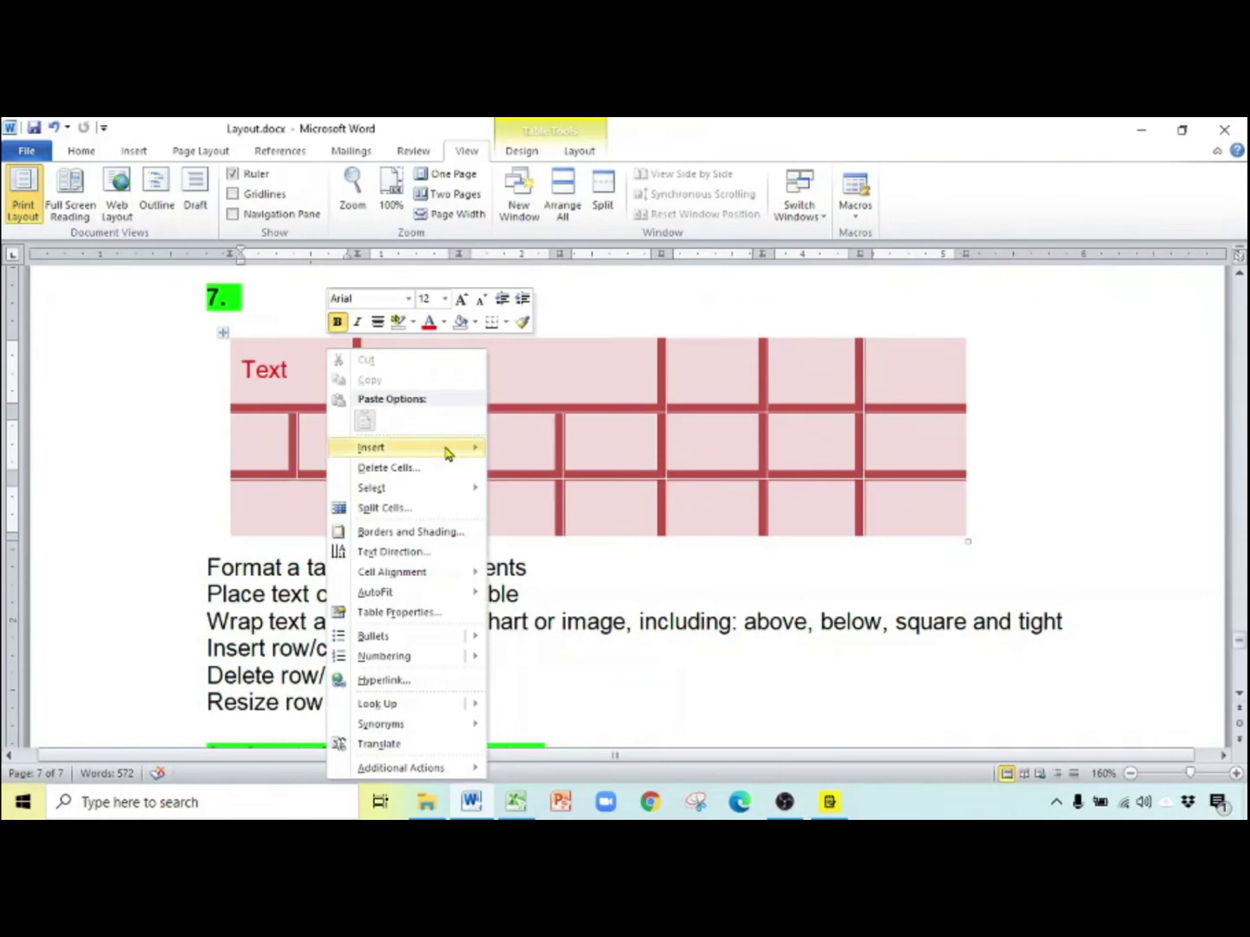
mouse_move(449, 453)
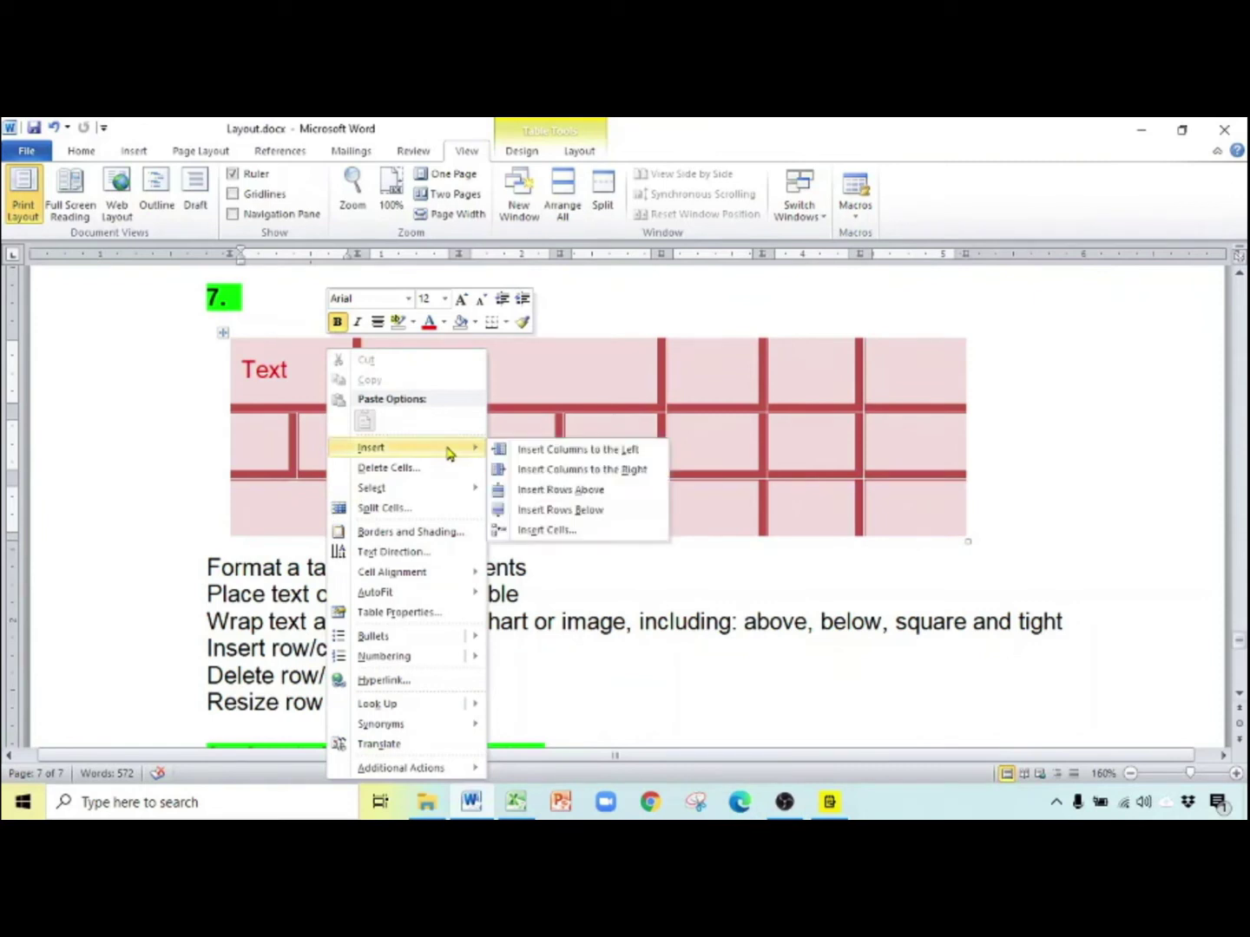
click(597, 511)
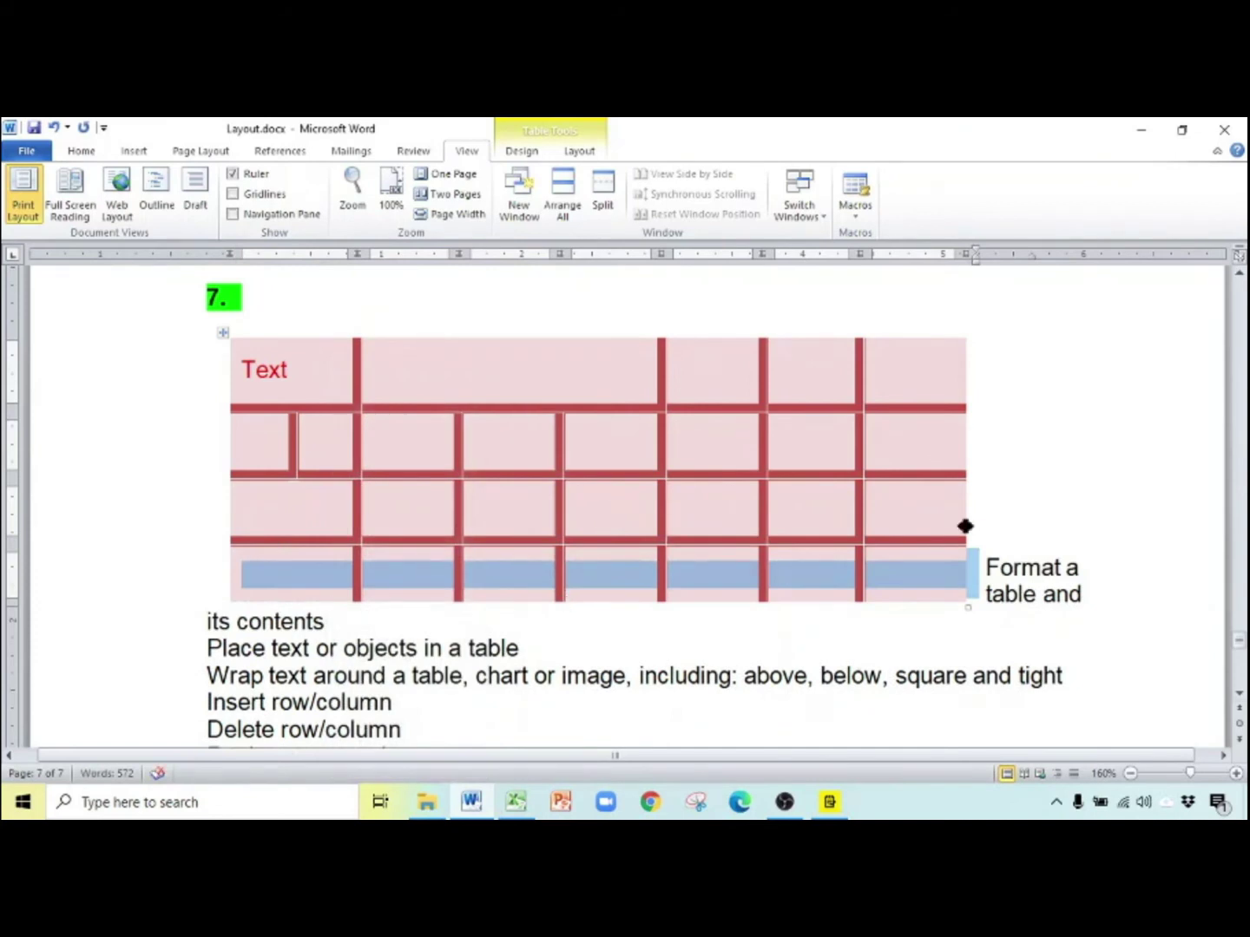
Move the text beside the enlarged table below it by adding two blank lines before "Format a table and its contents"
click(985, 566)
key(Return)
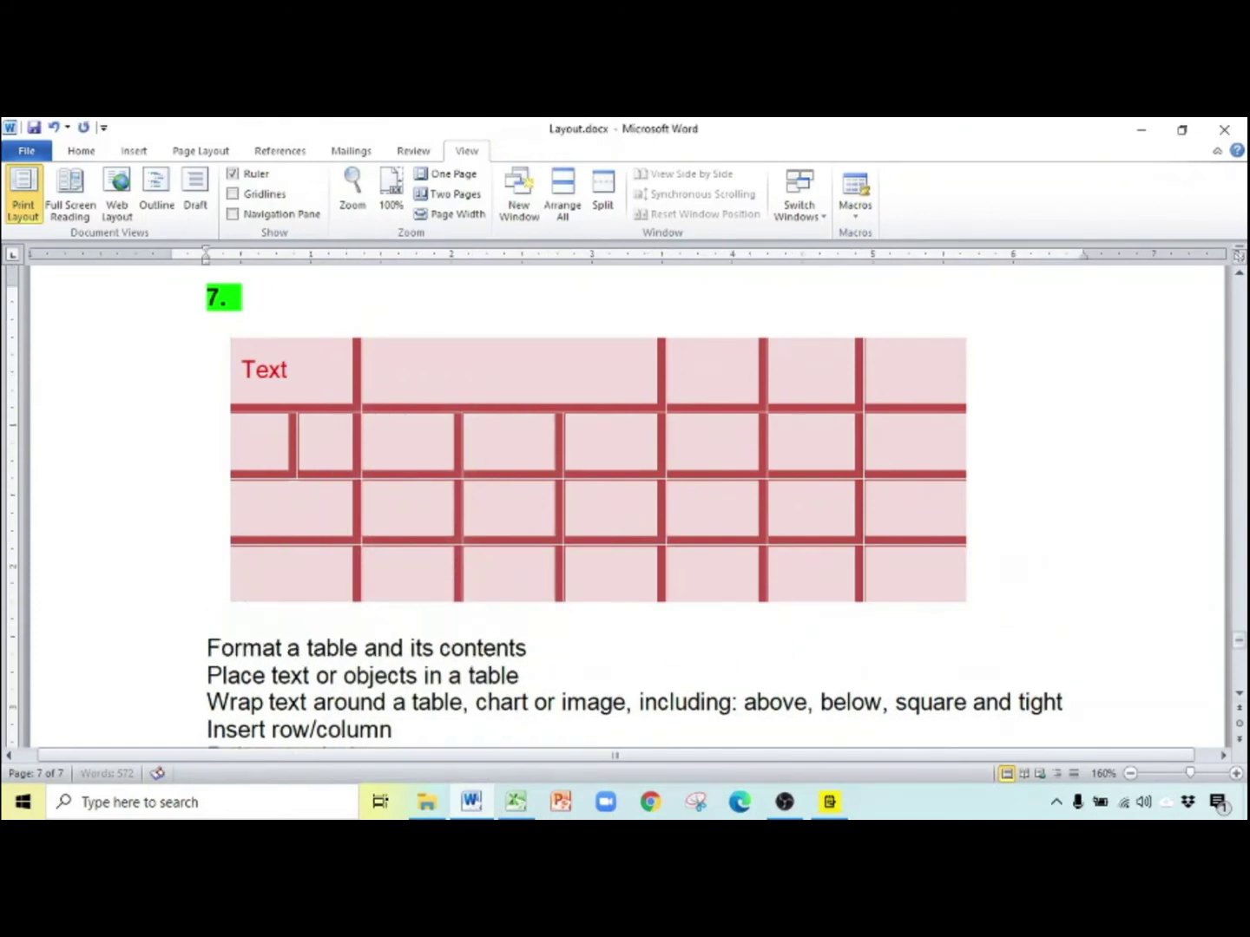
key(Return)
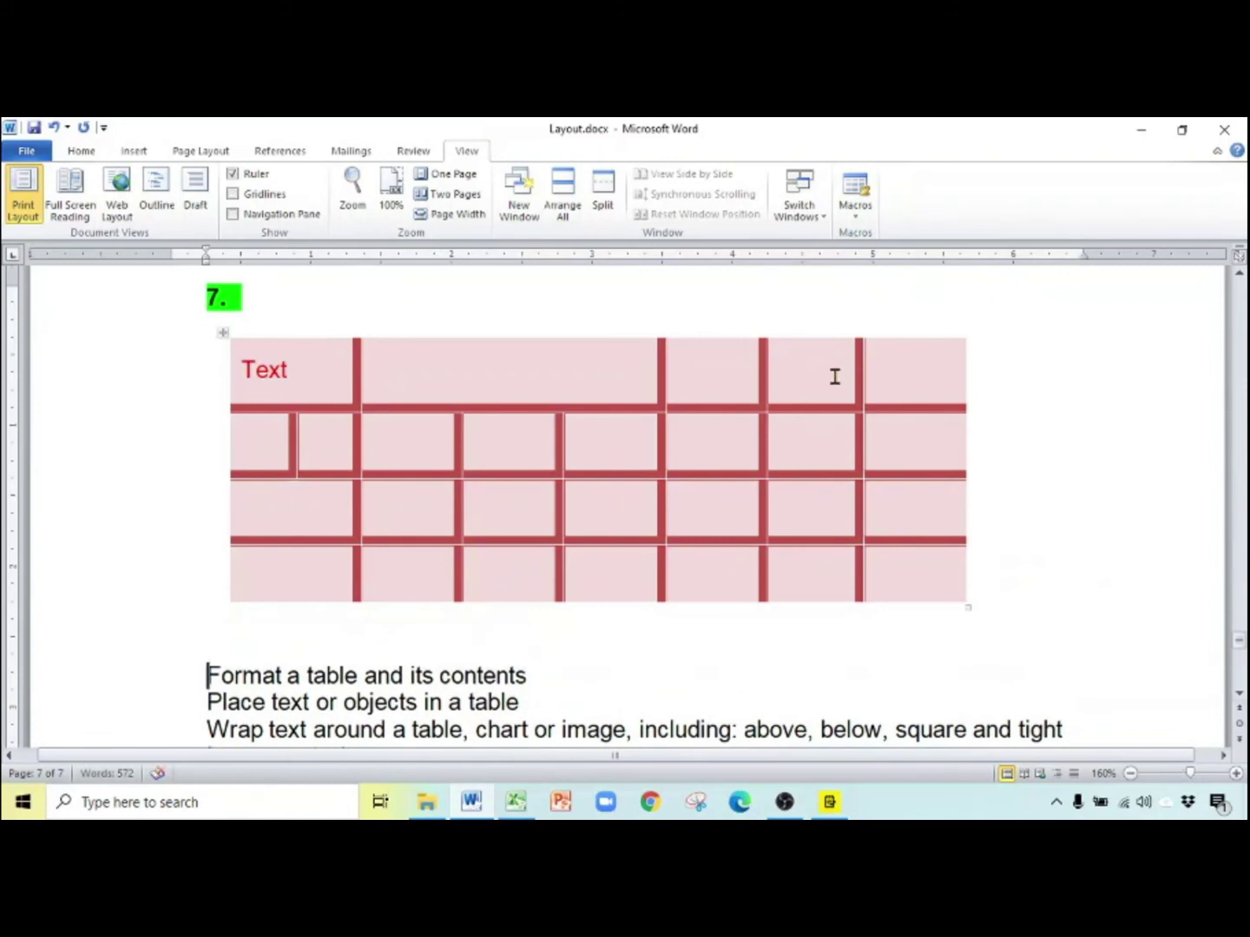
Insert a new column to the left of the table's last column
right_click(878, 376)
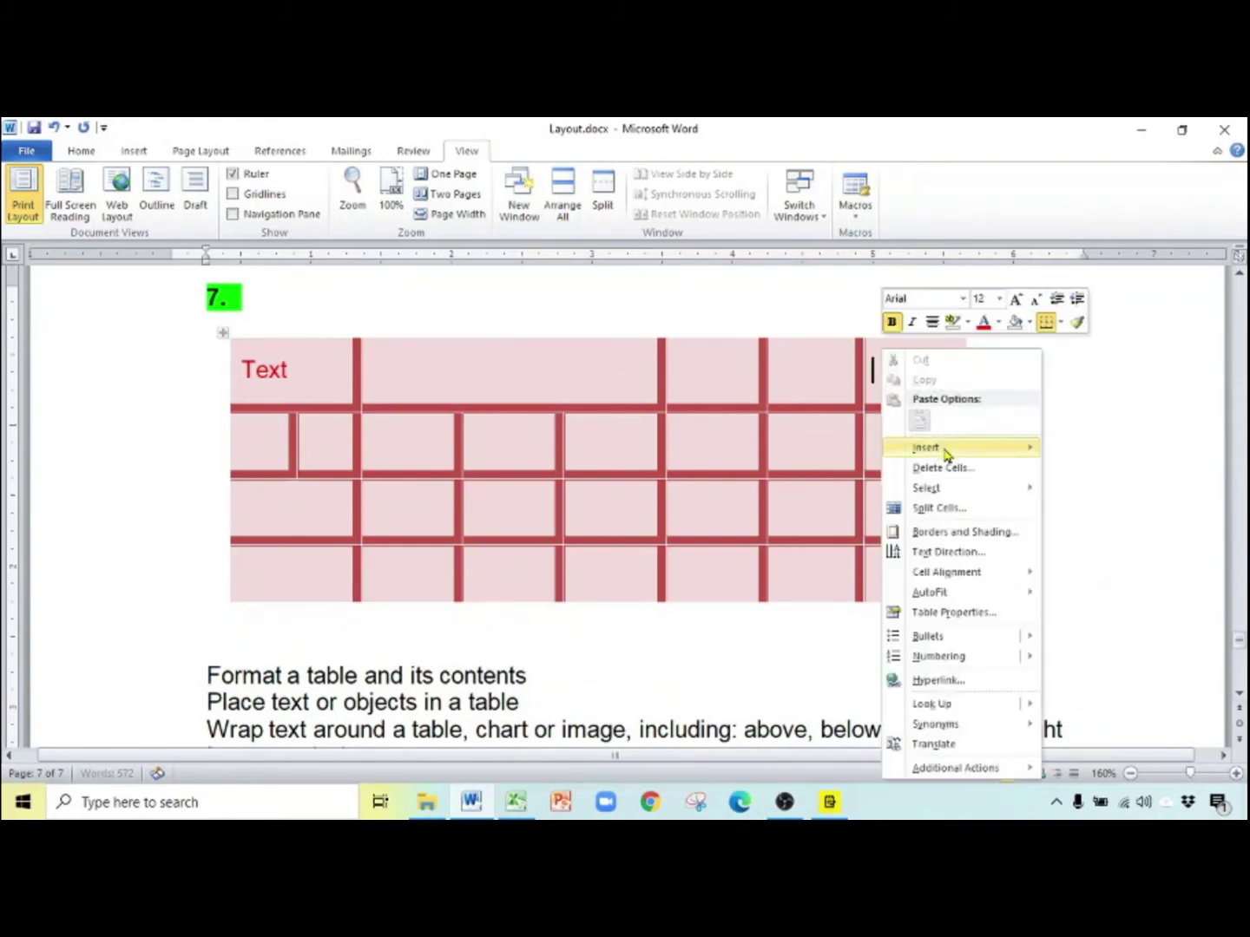
mouse_move(945, 453)
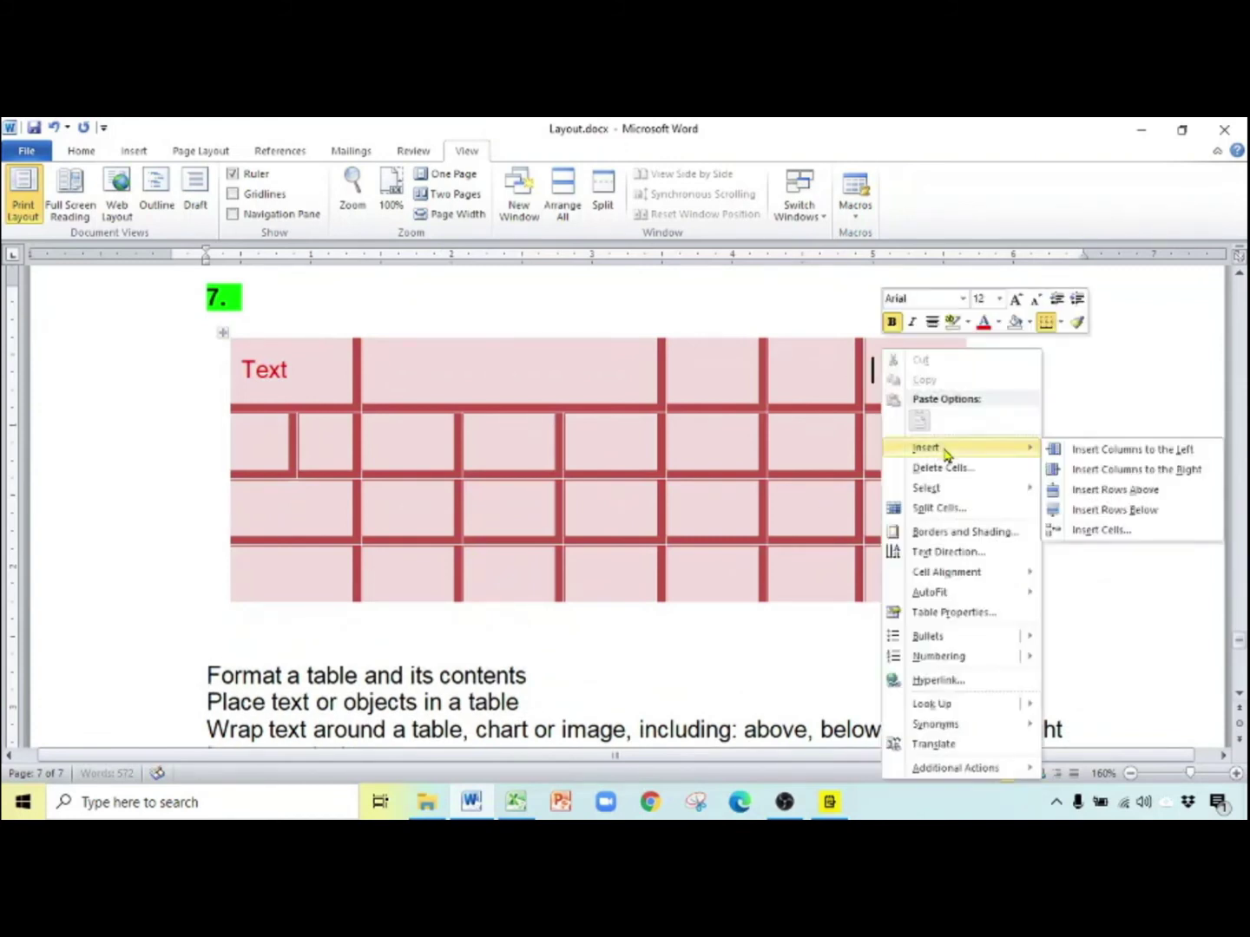
click(1127, 448)
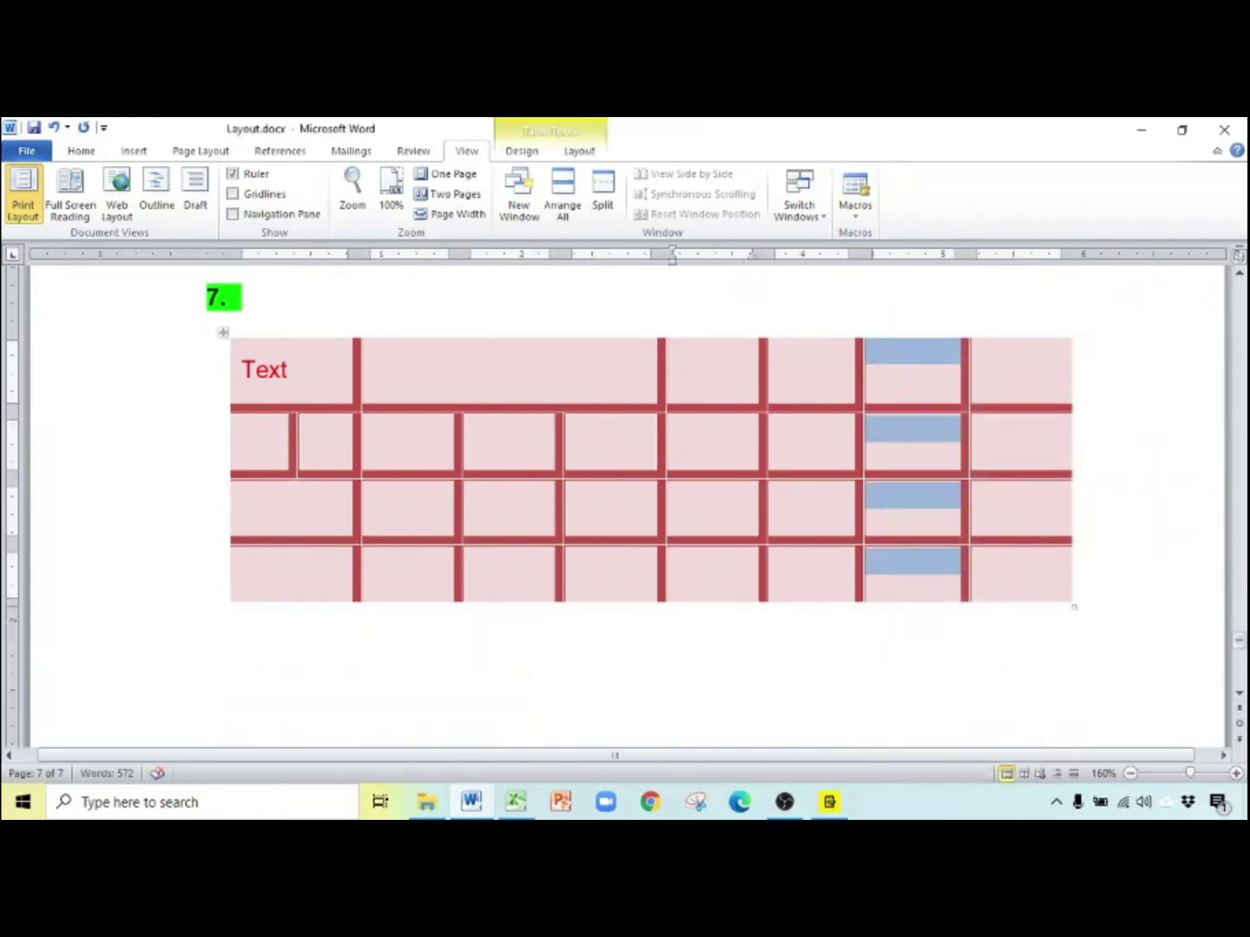
Delete the newly inserted column together with the column immediately to its left
click(840, 361)
drag(841, 364, 915, 566)
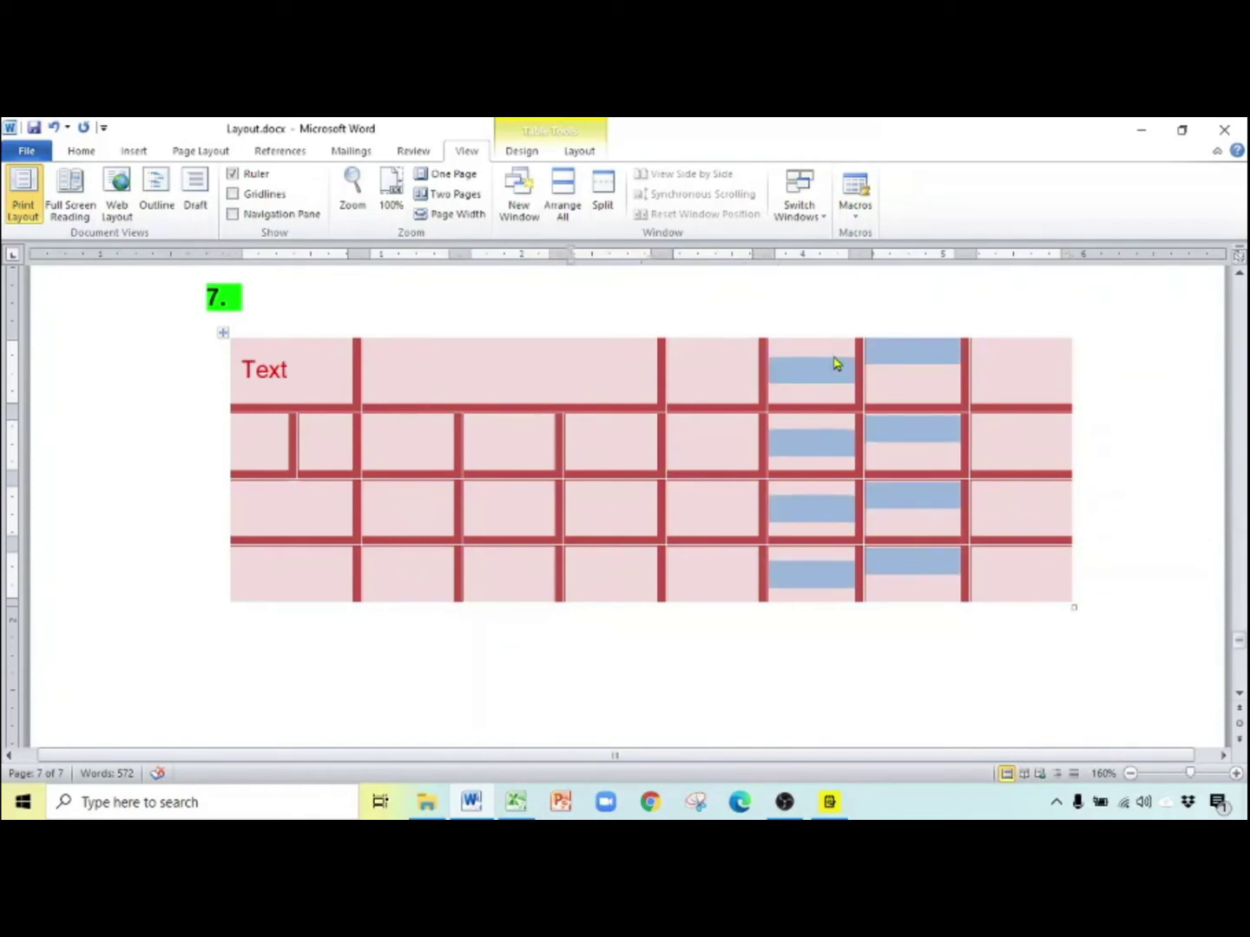
right_click(826, 366)
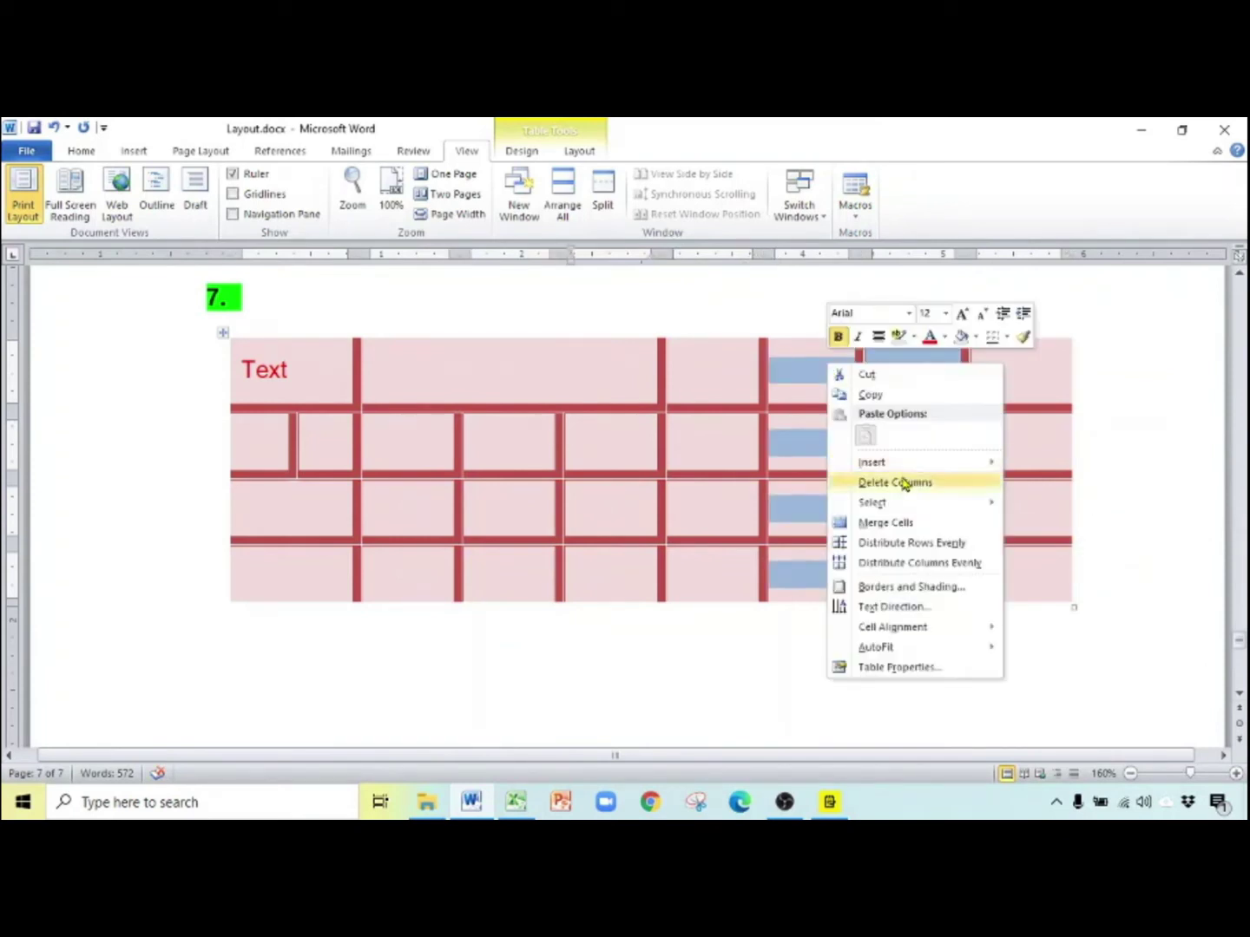
click(904, 486)
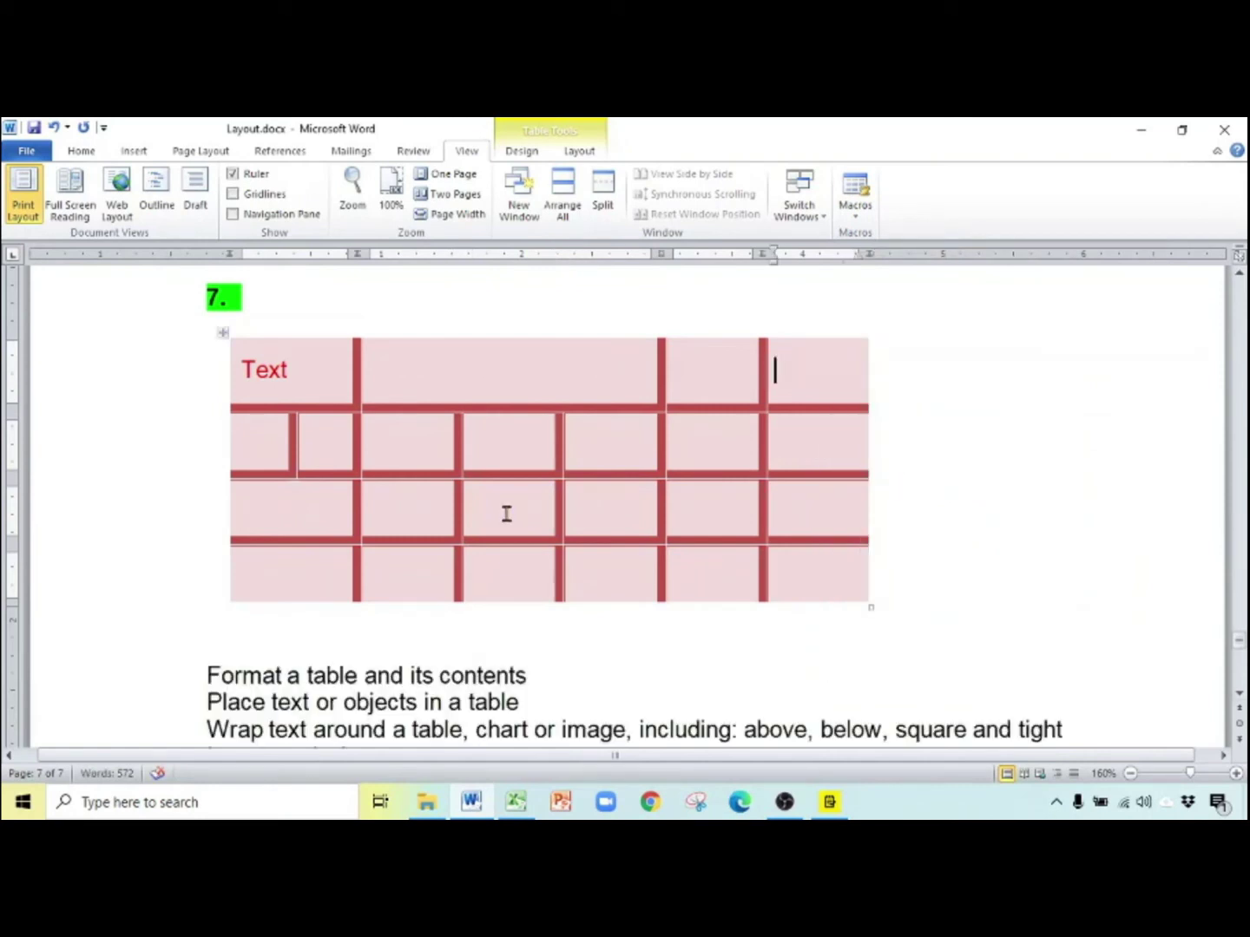
right_click(331, 571)
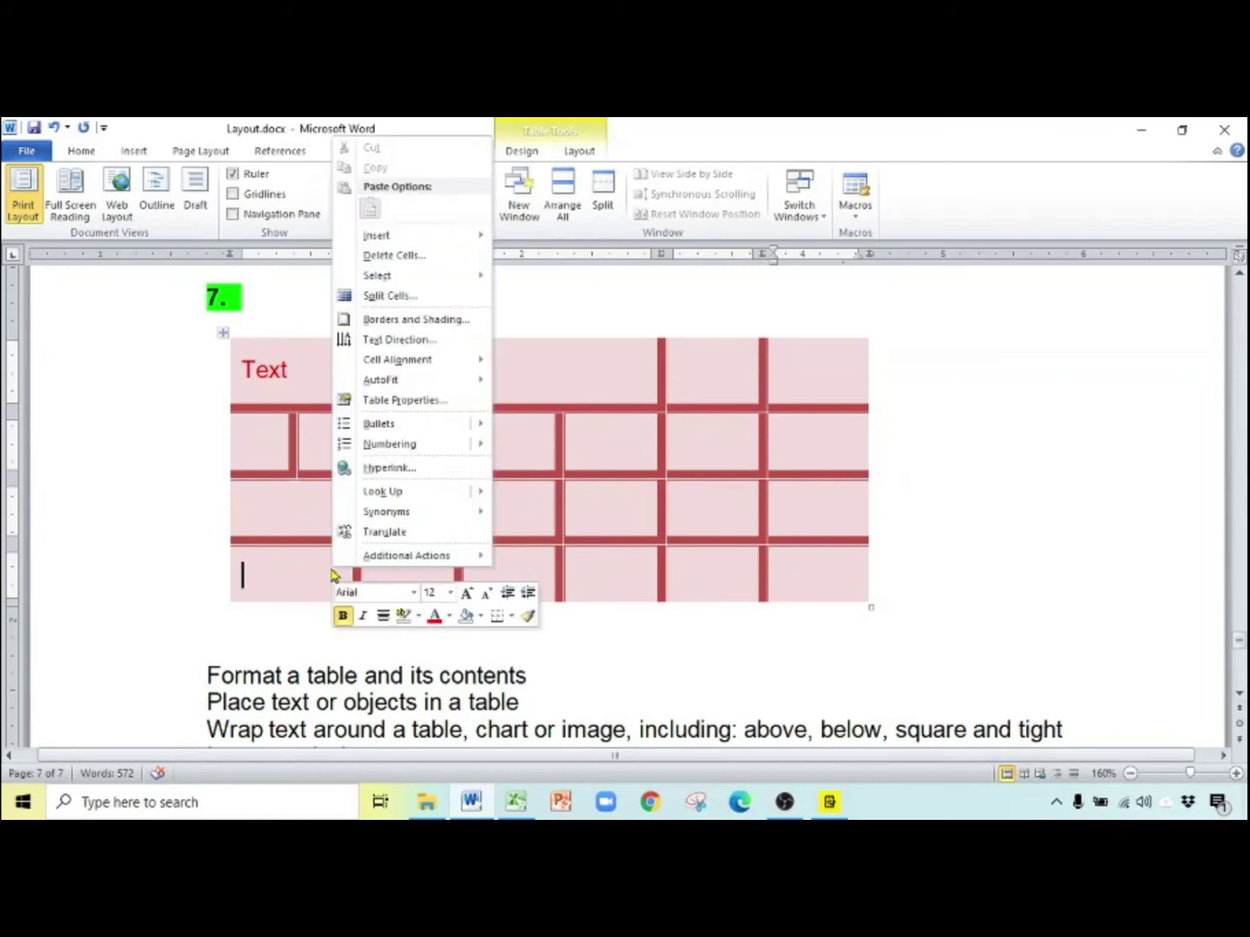
click(458, 257)
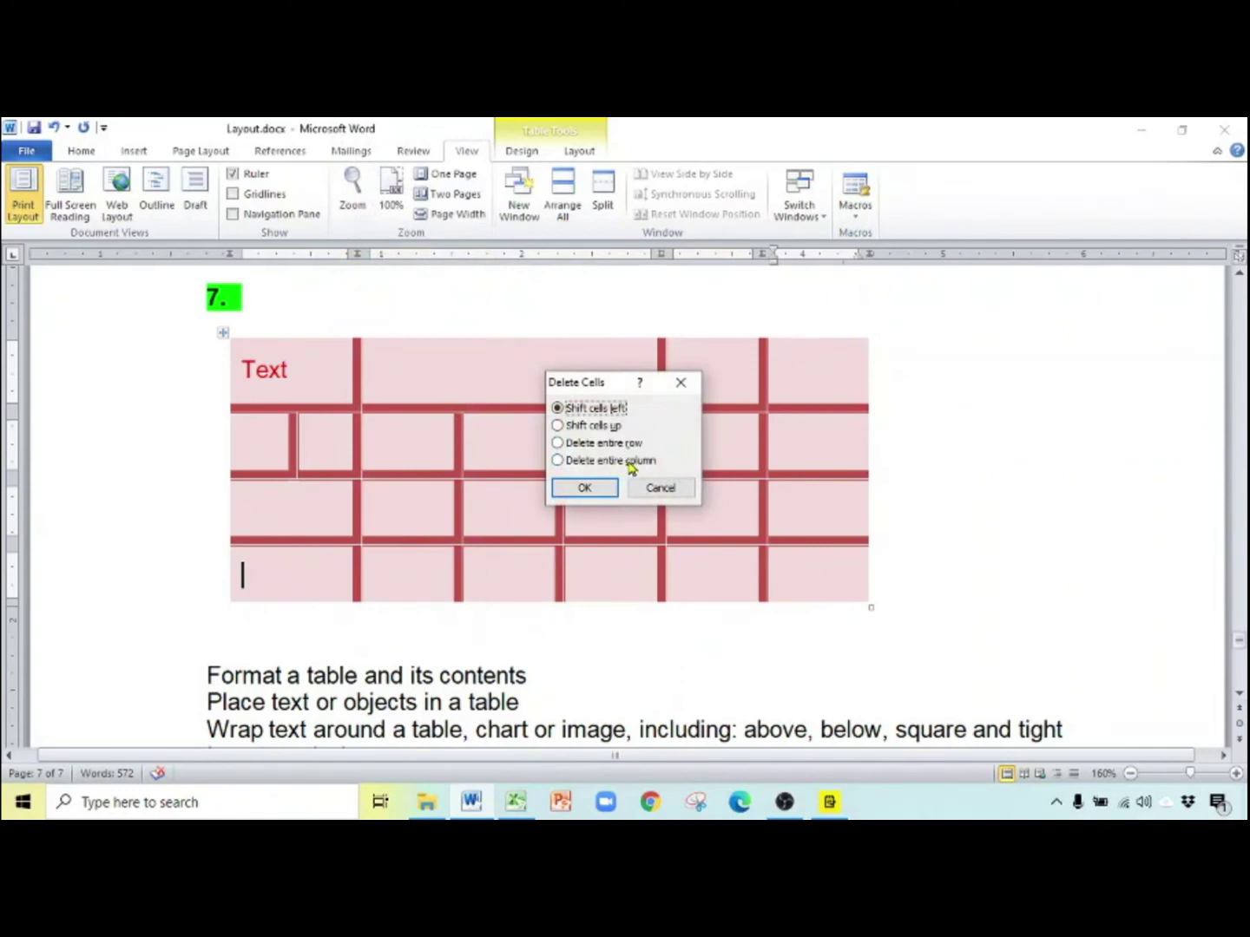
click(660, 489)
Enter 1 and 2 in the two split cells of the second row and 3 in the first cell of the third row
click(249, 449)
text(1)
key(Tab)
text(2)
key(Down)
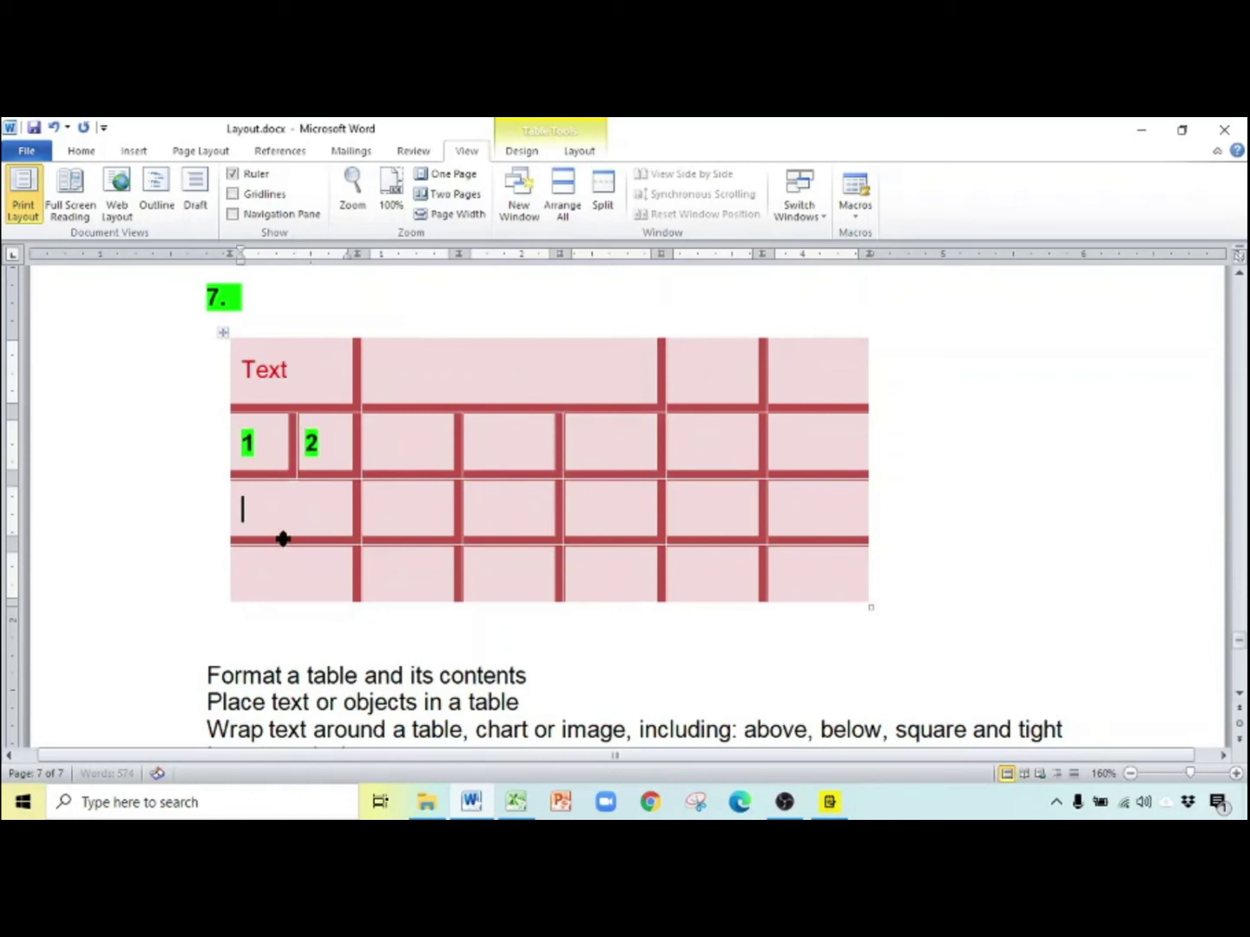
text(3)
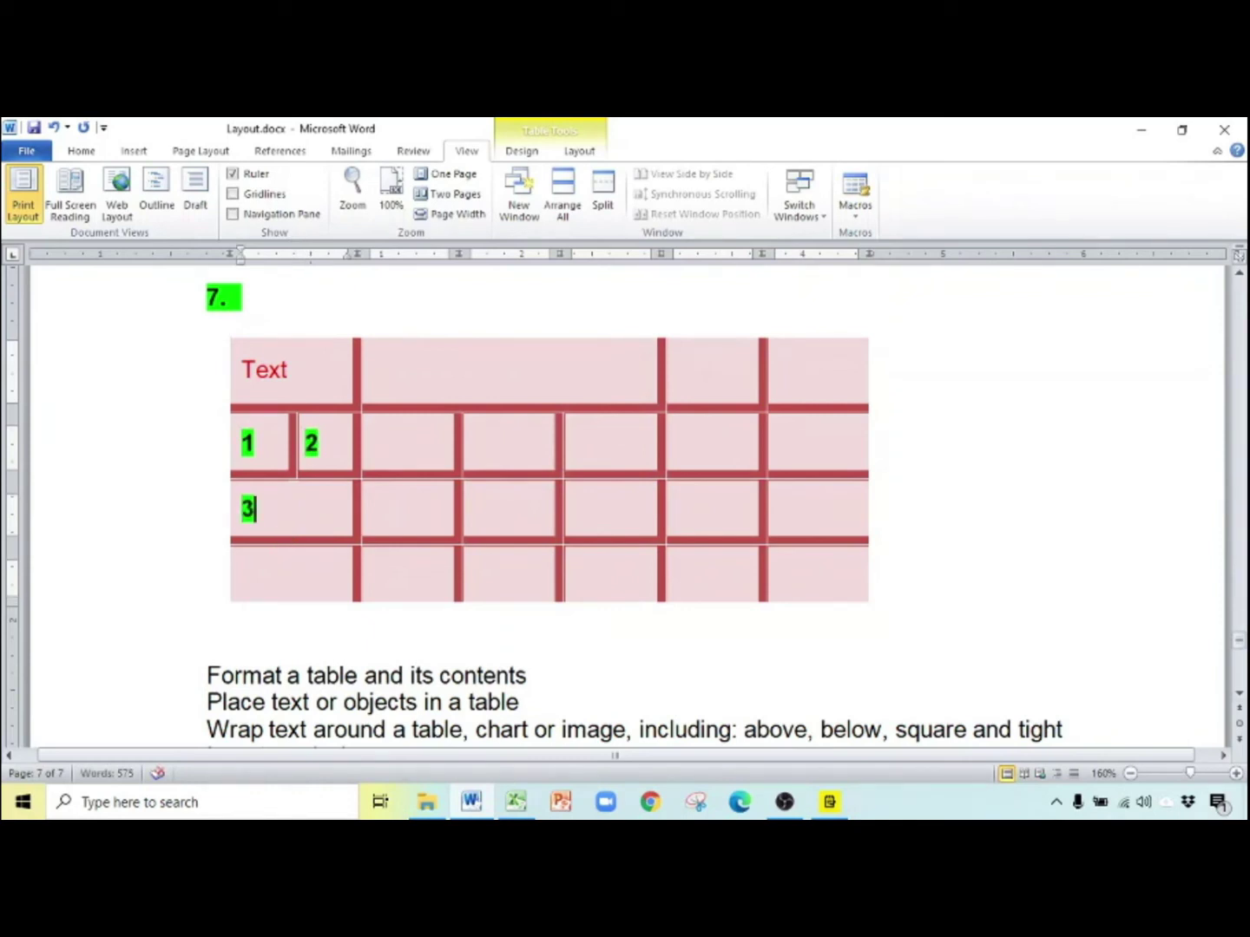
Delete the cell containing 1 with the Shift cells left option, and undo the deletion
click(271, 439)
right_click(261, 442)
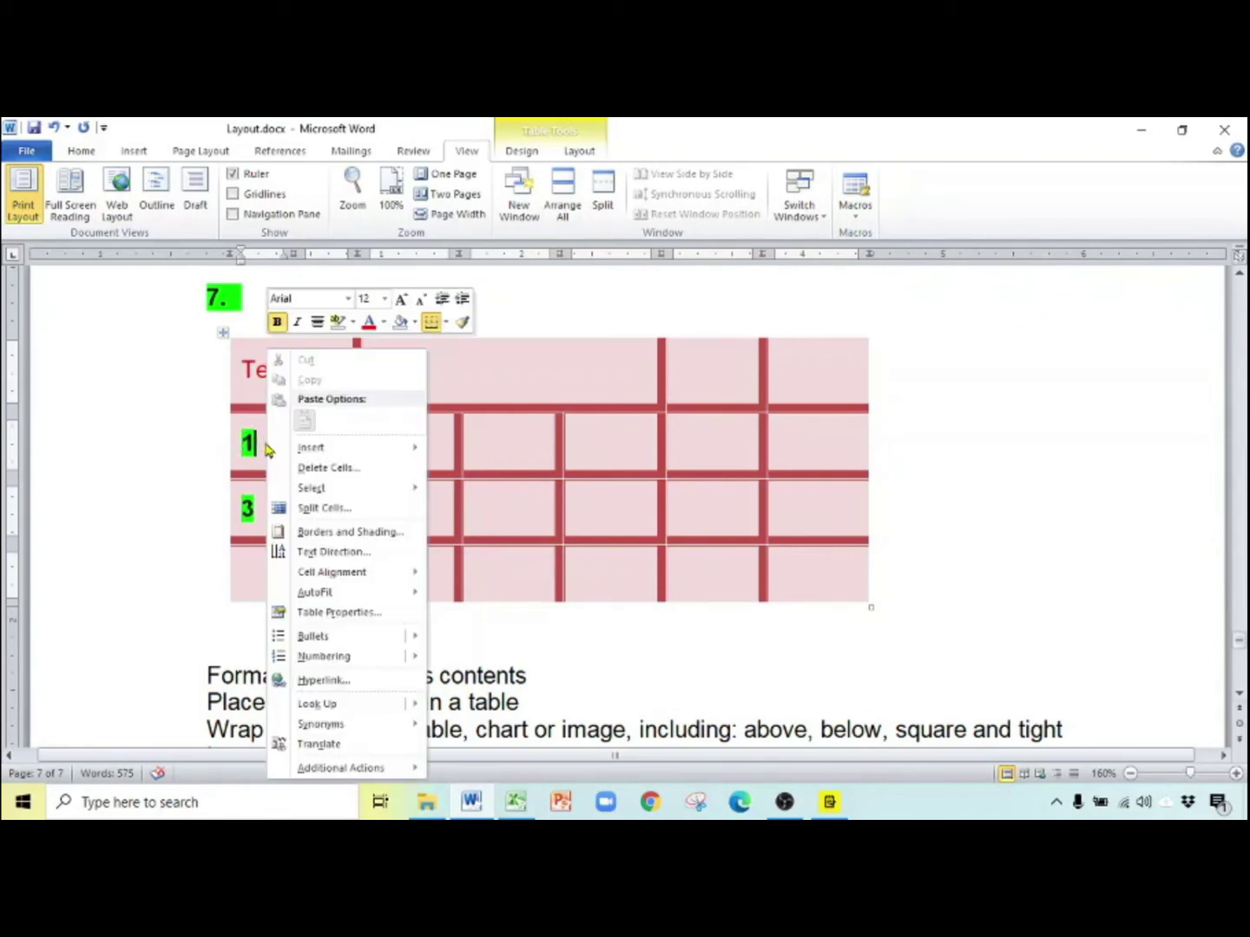
click(348, 468)
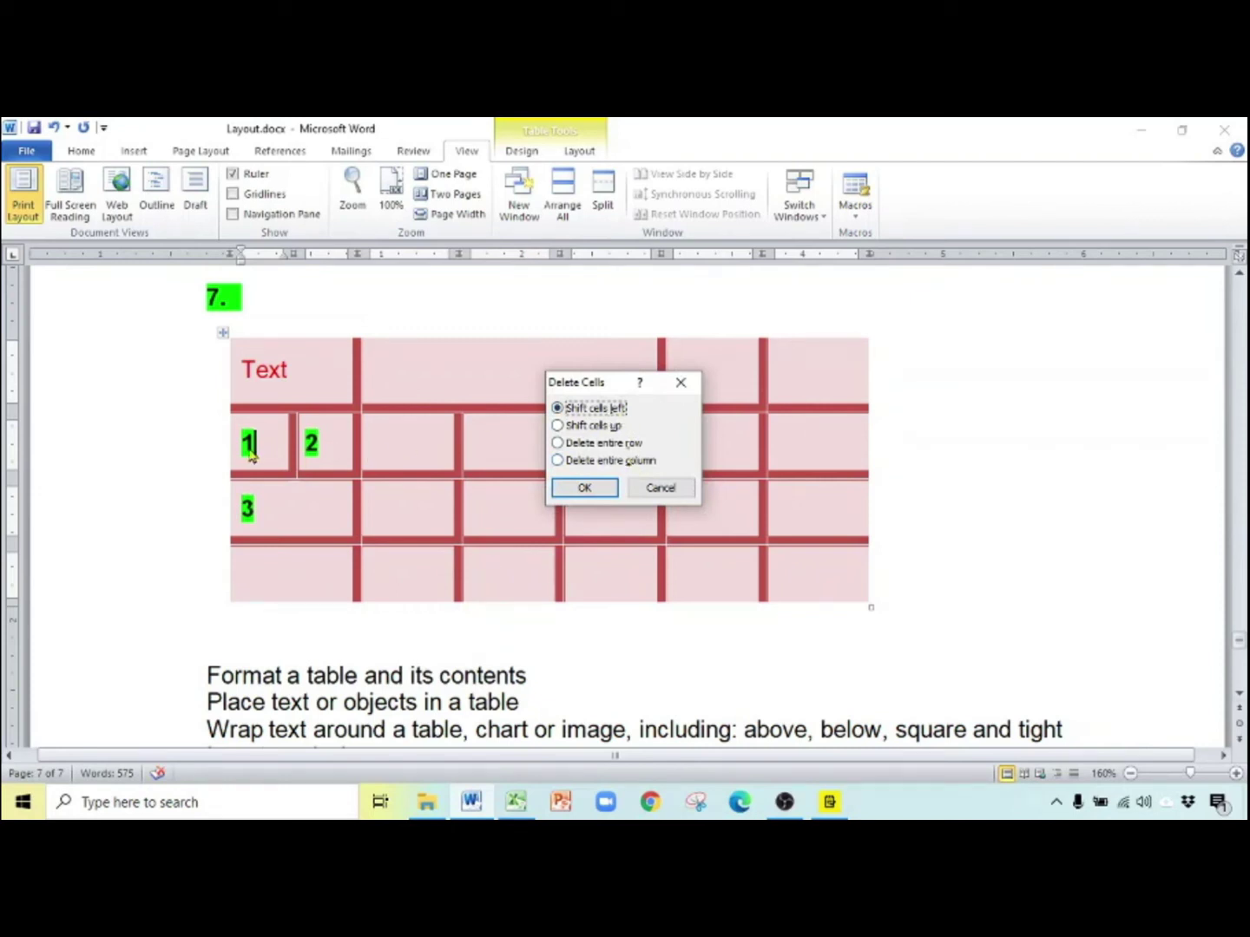
click(584, 487)
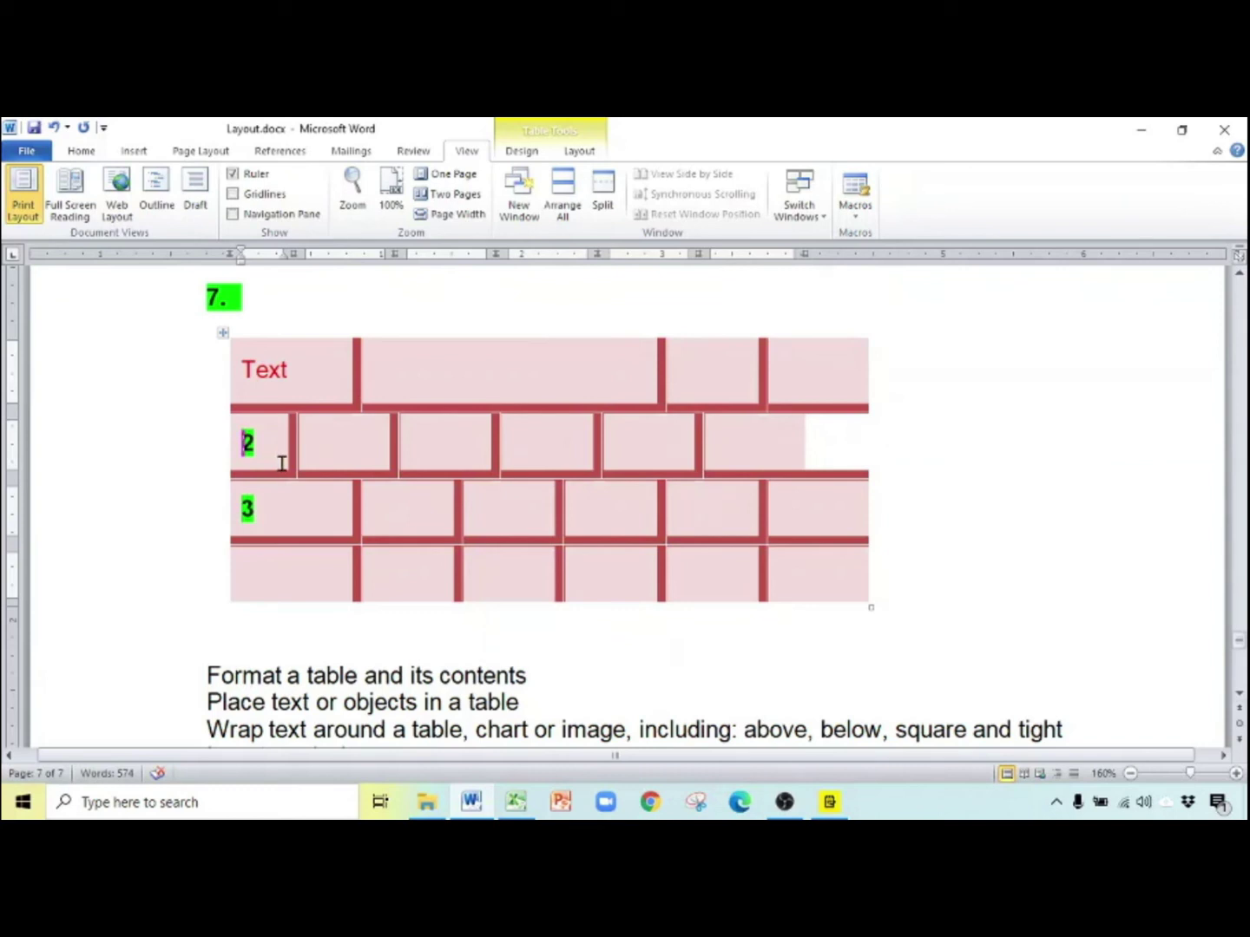
key(ctrl+z)
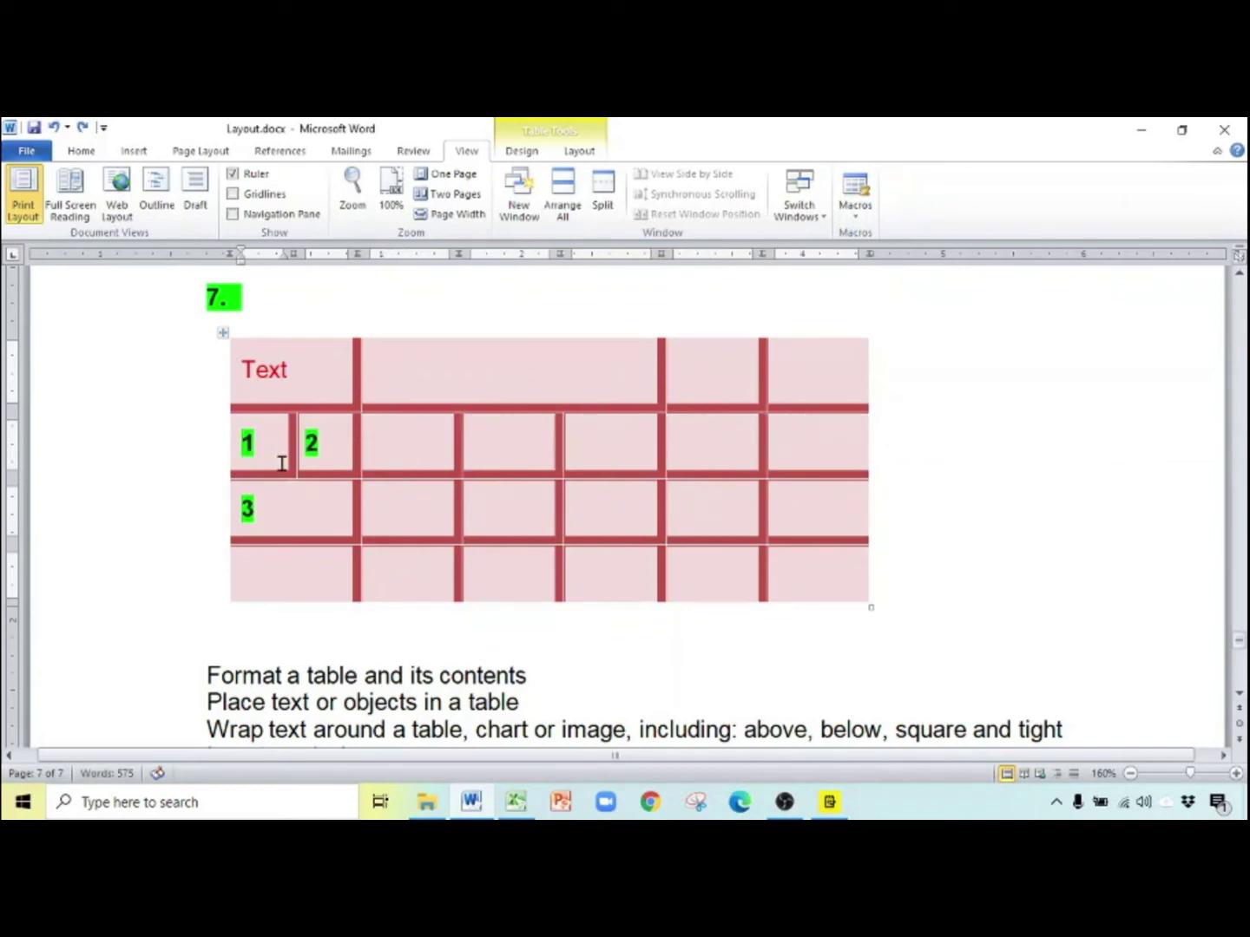
Delete the cell containing 1 with the Shift cells up option, and undo the deletion
right_click(277, 459)
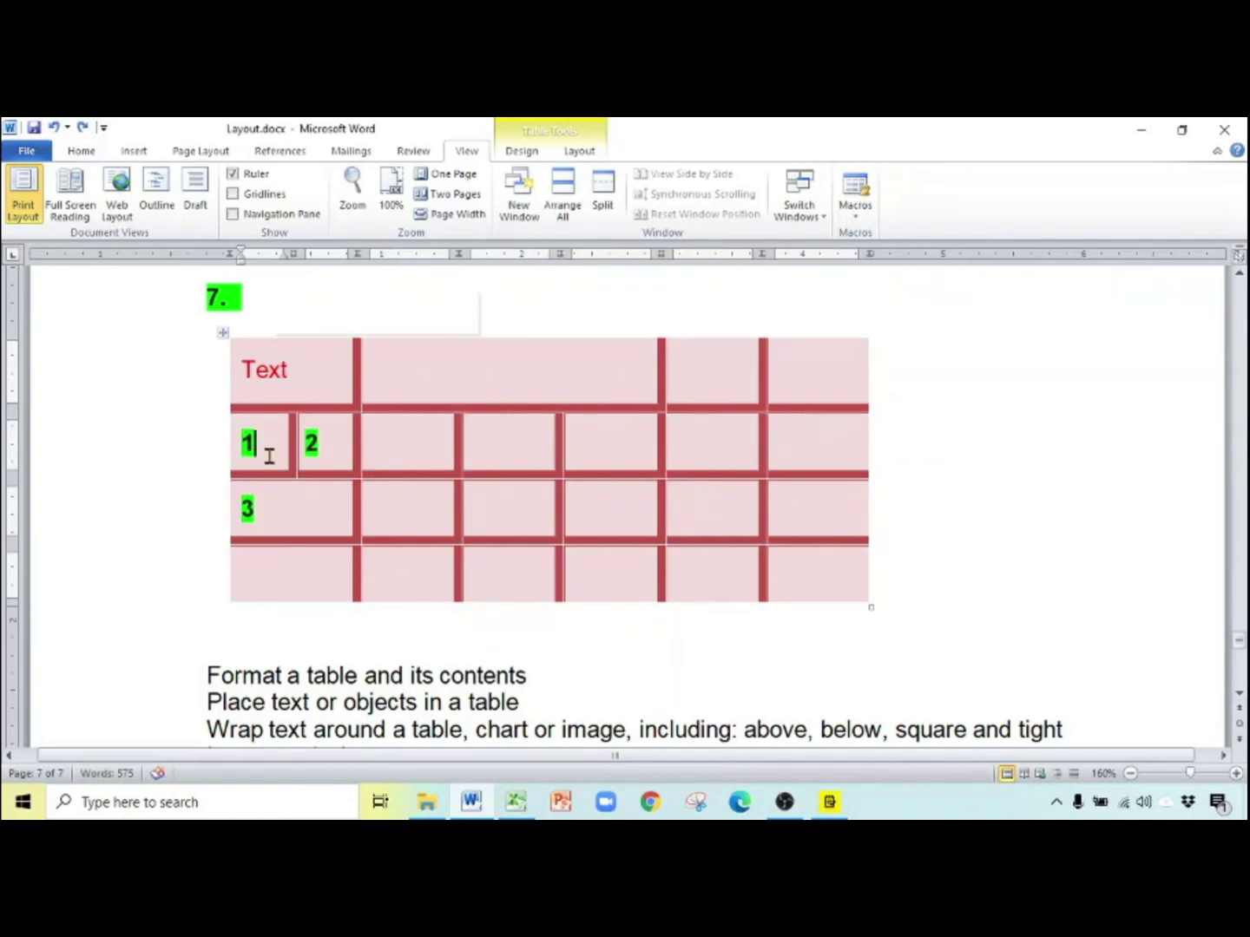
click(343, 468)
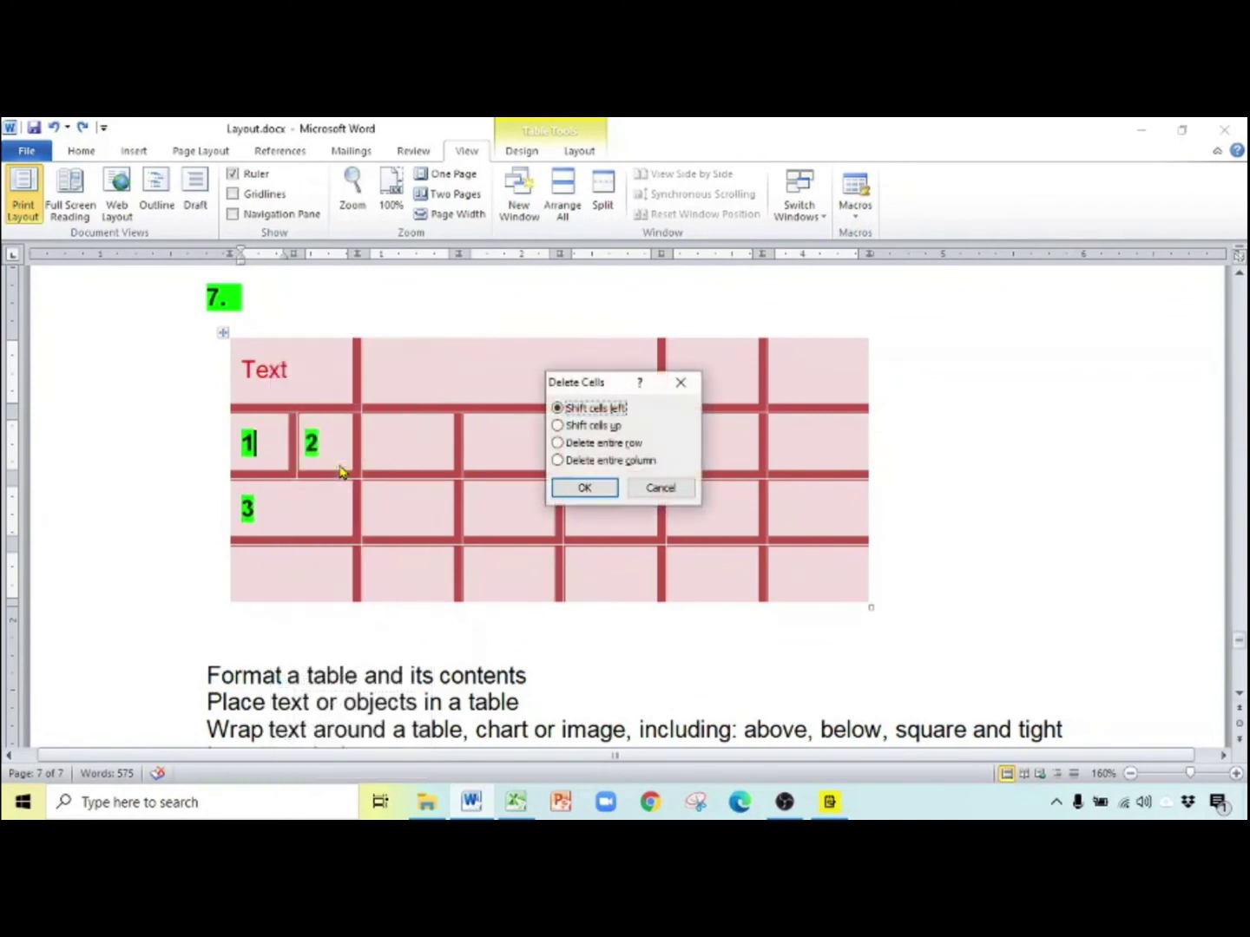
click(617, 427)
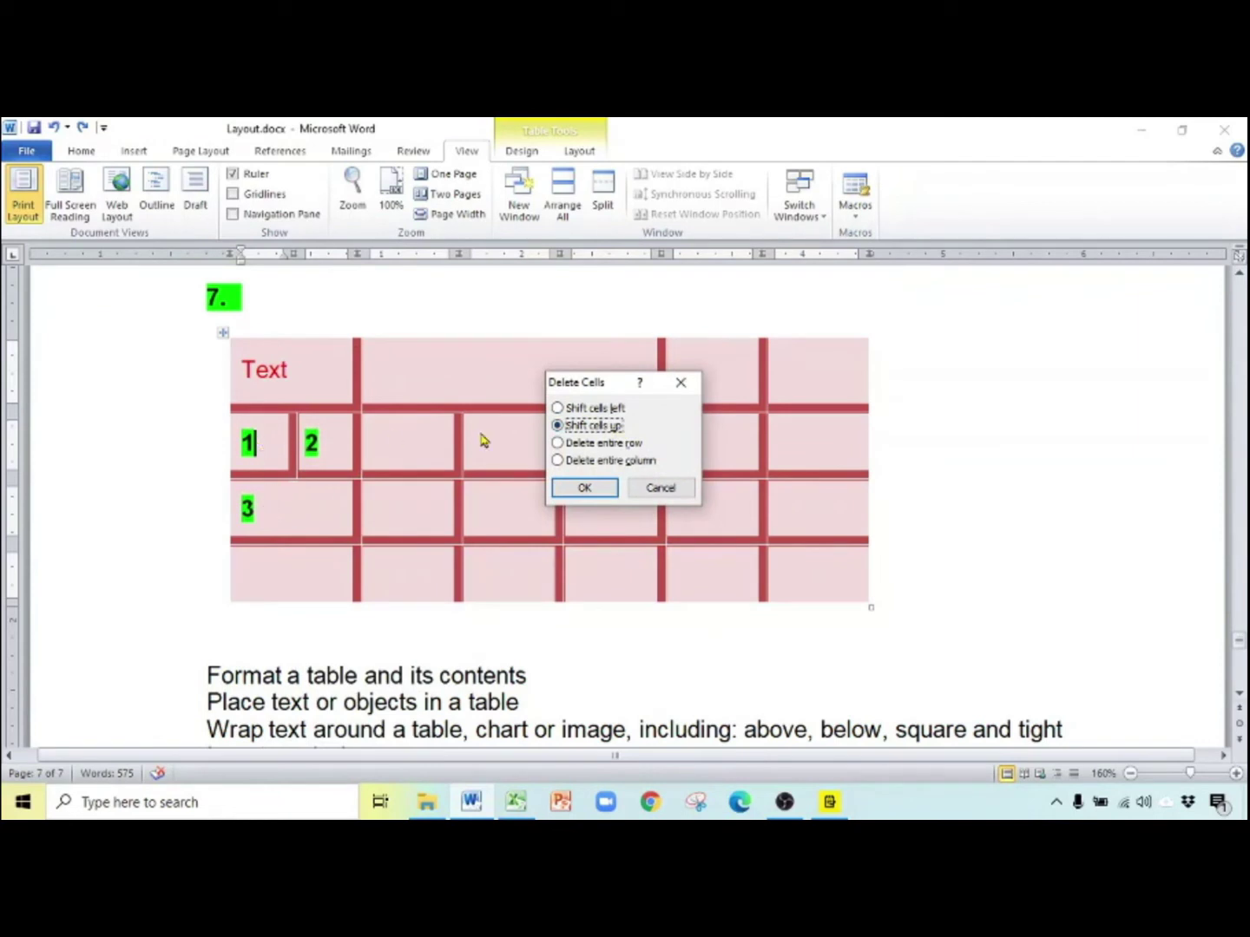
click(606, 491)
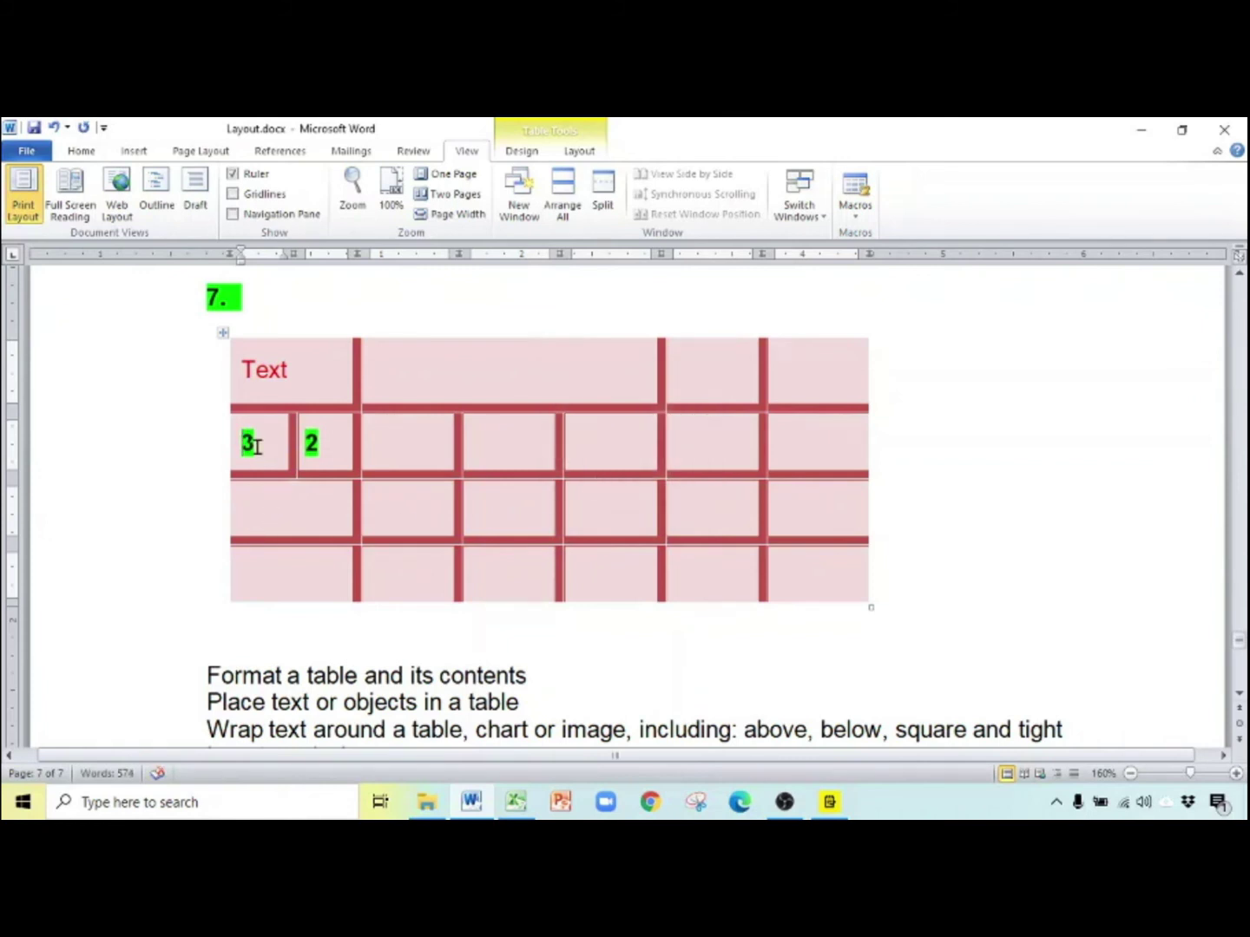
key(ctrl+z)
Clear the contents of the table cell containing 1 without deleting the cell itself
click(238, 447)
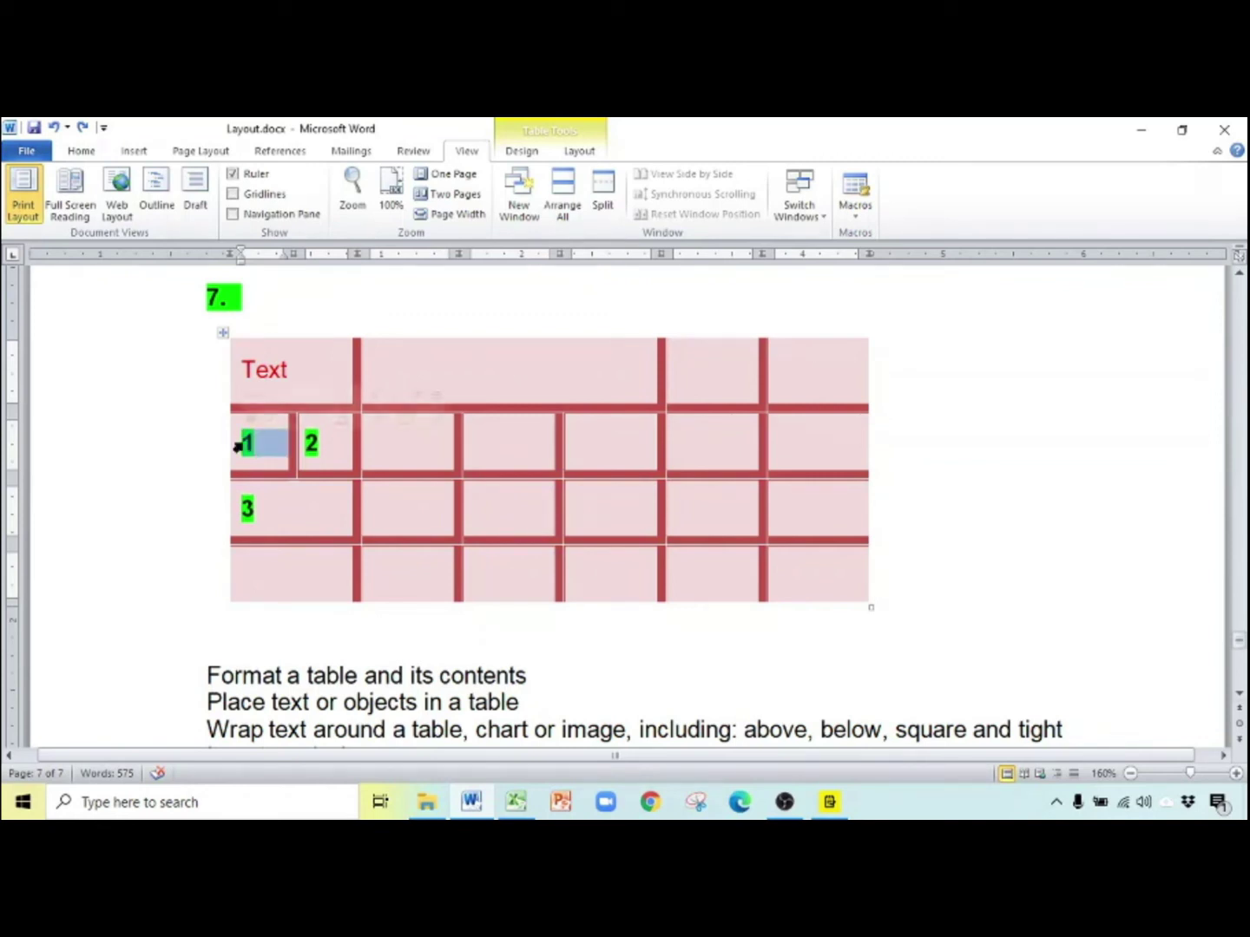
key(Delete)
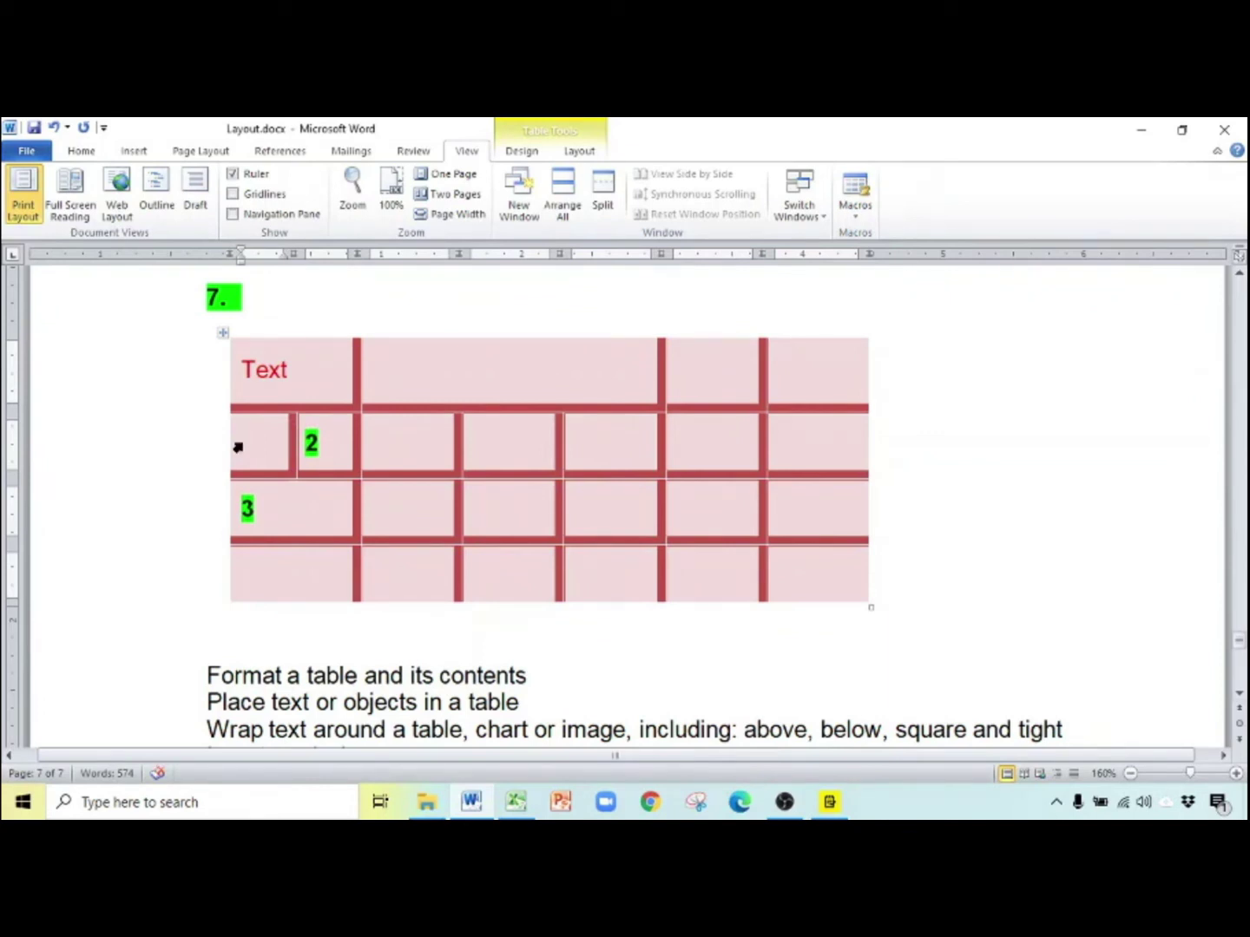
click(1239, 695)
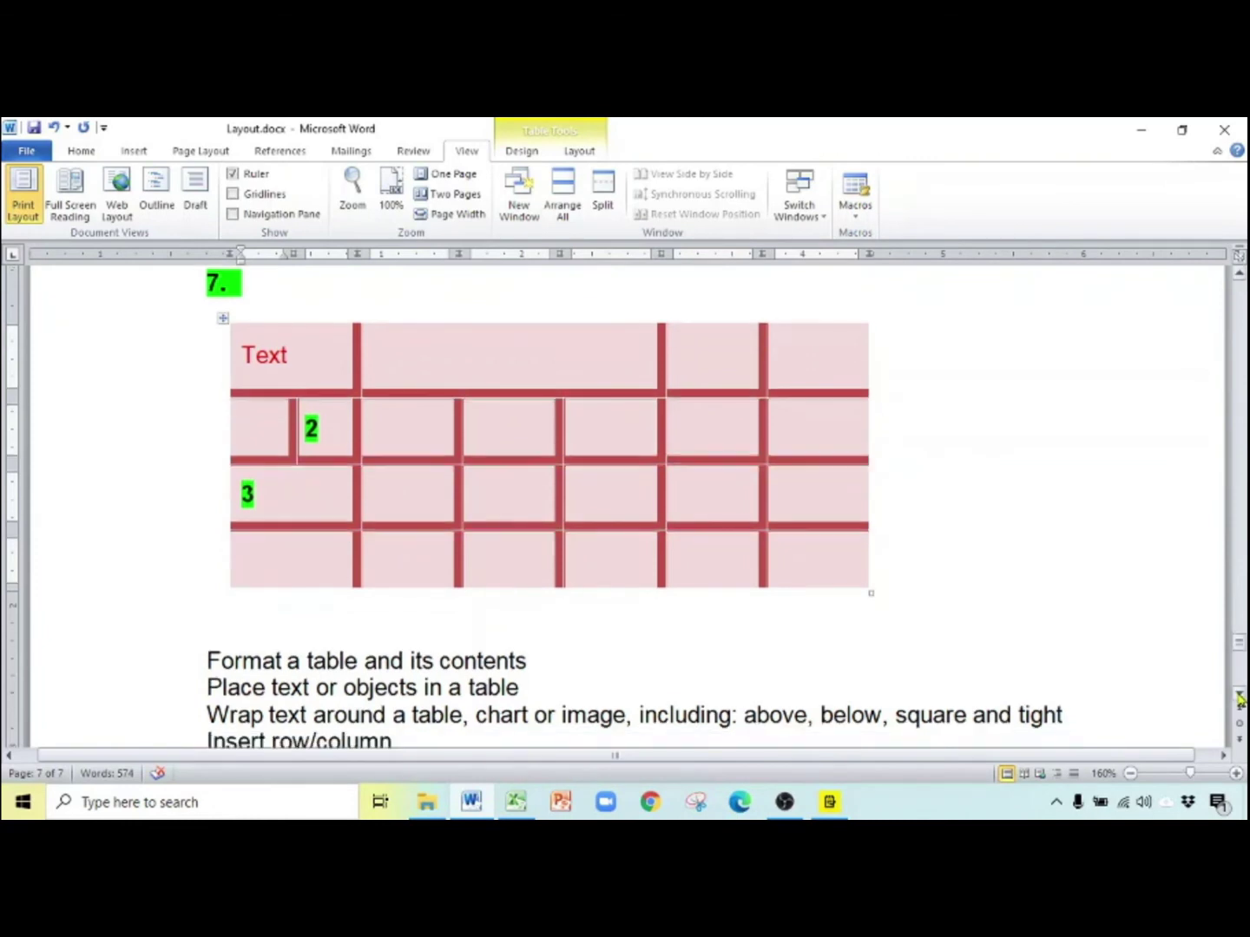
click(1239, 700)
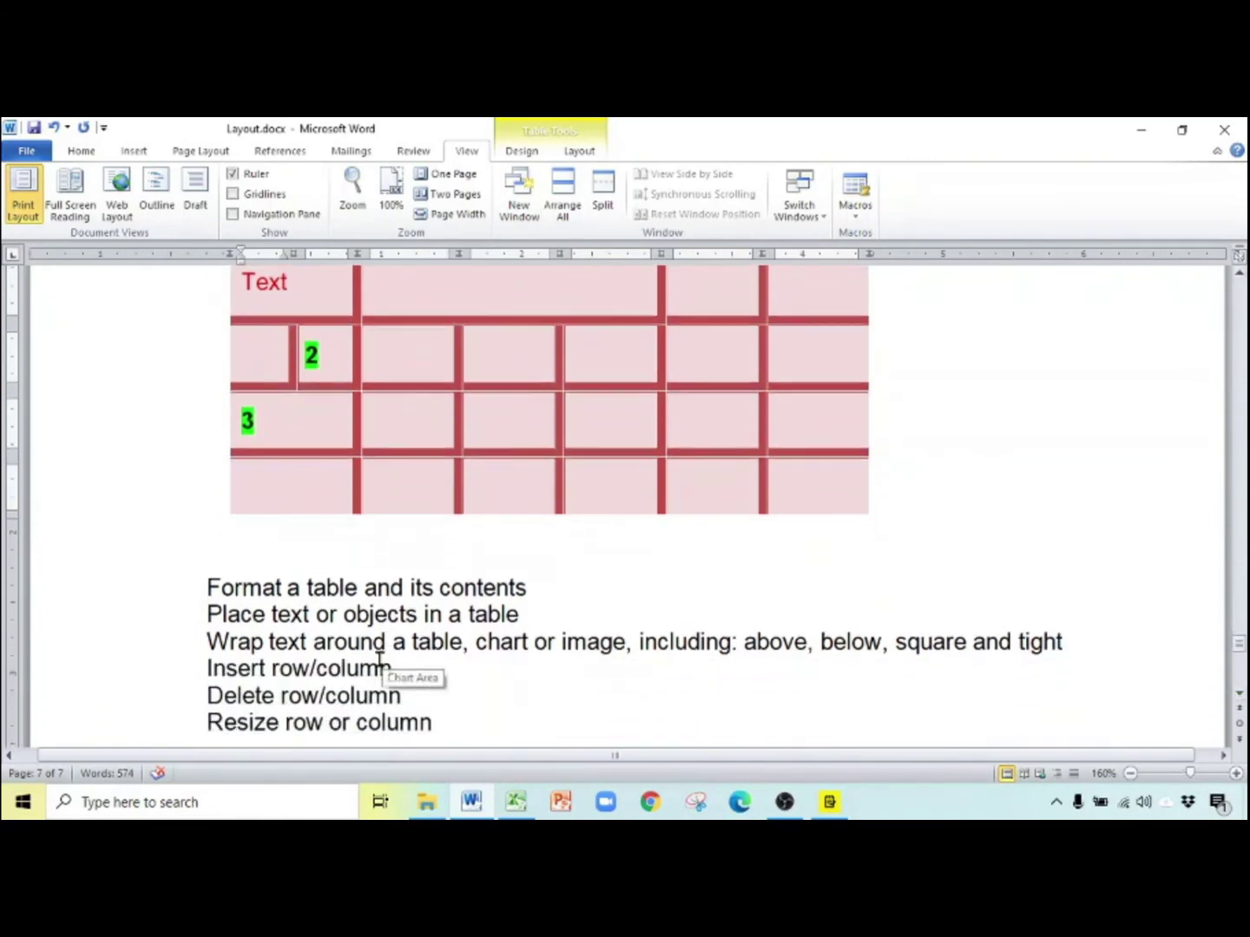
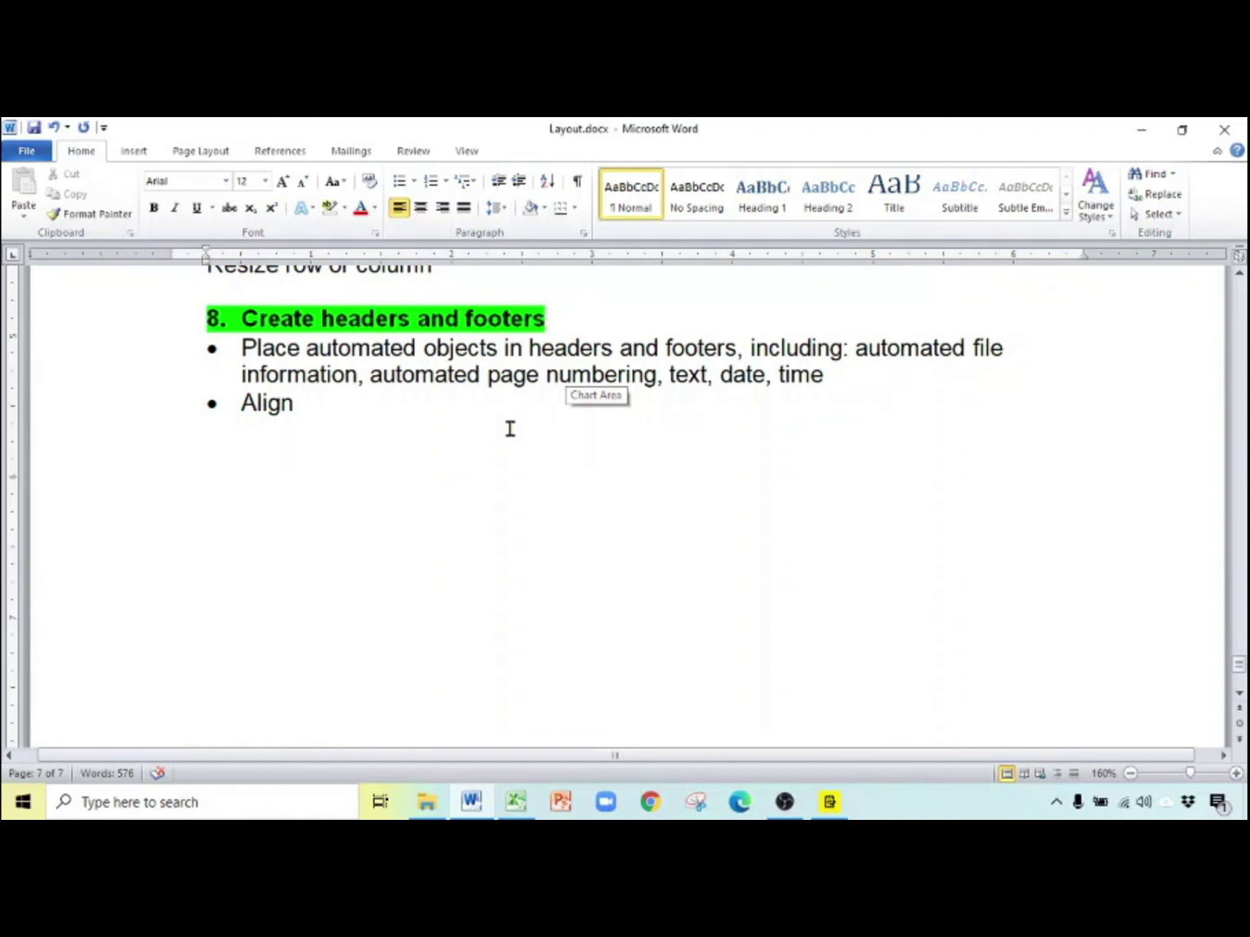
Browse the built-in footer designs and open the page footer for editing without applying a design
click(135, 152)
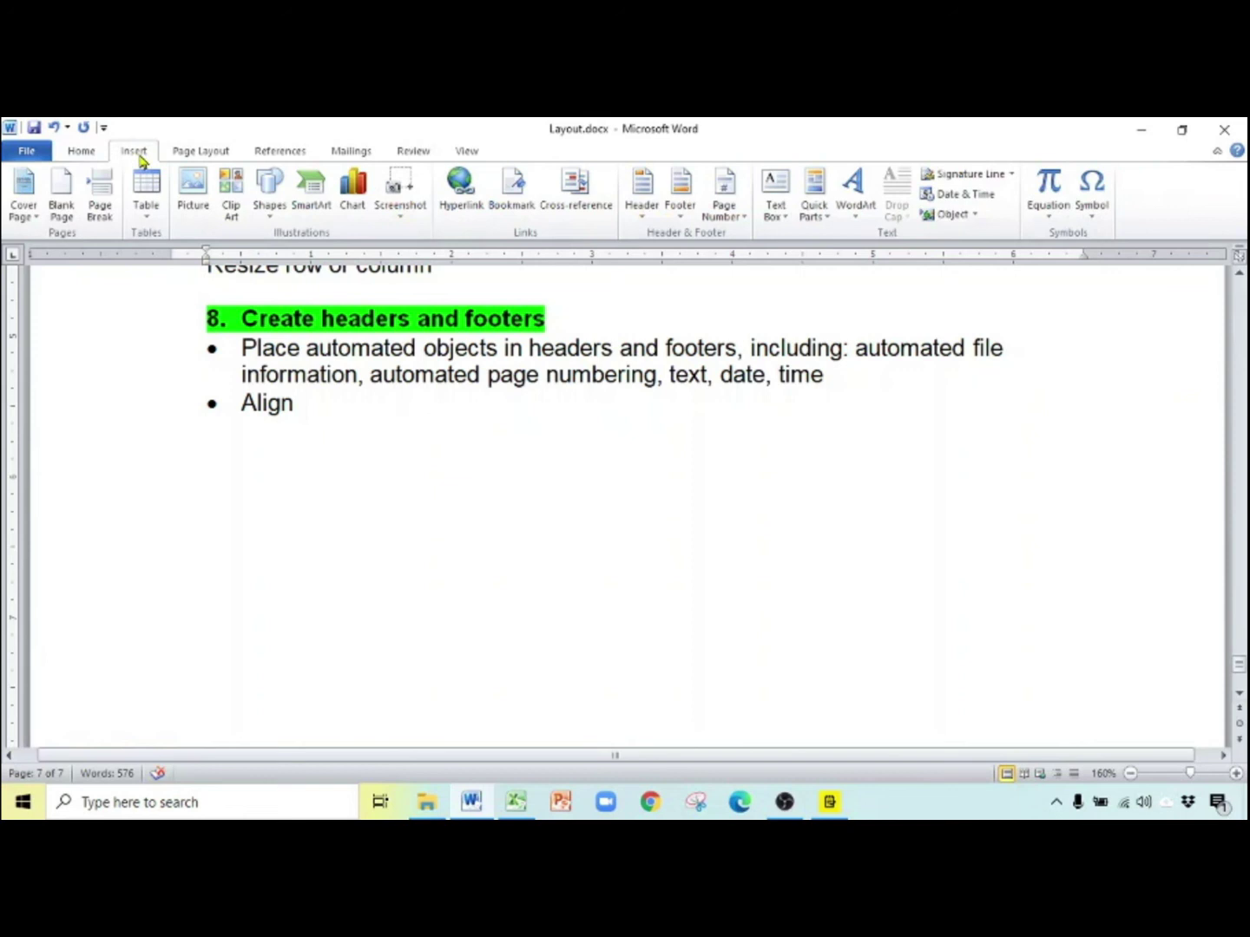
click(680, 209)
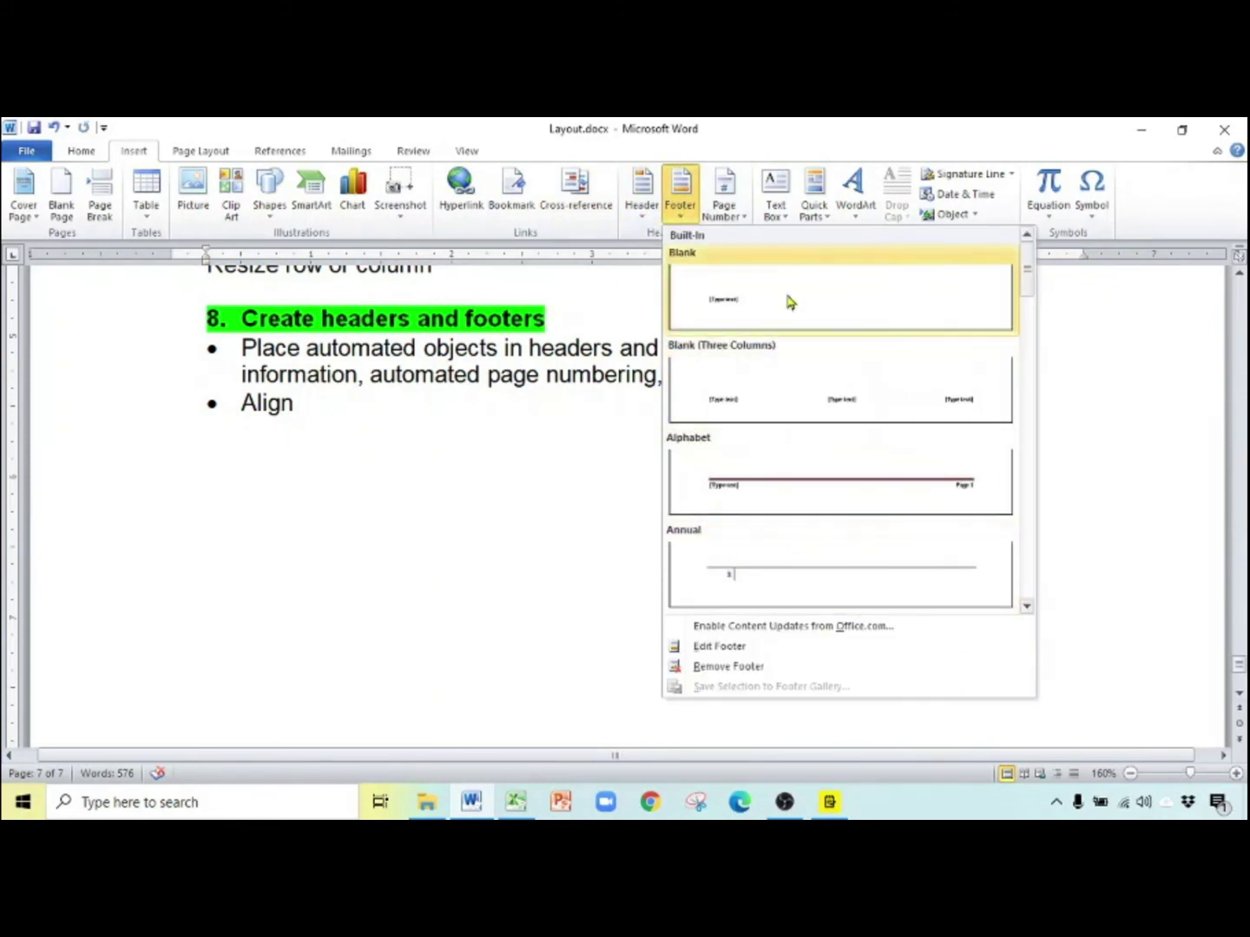
click(1026, 608)
click(1027, 608)
click(1026, 608)
click(1025, 609)
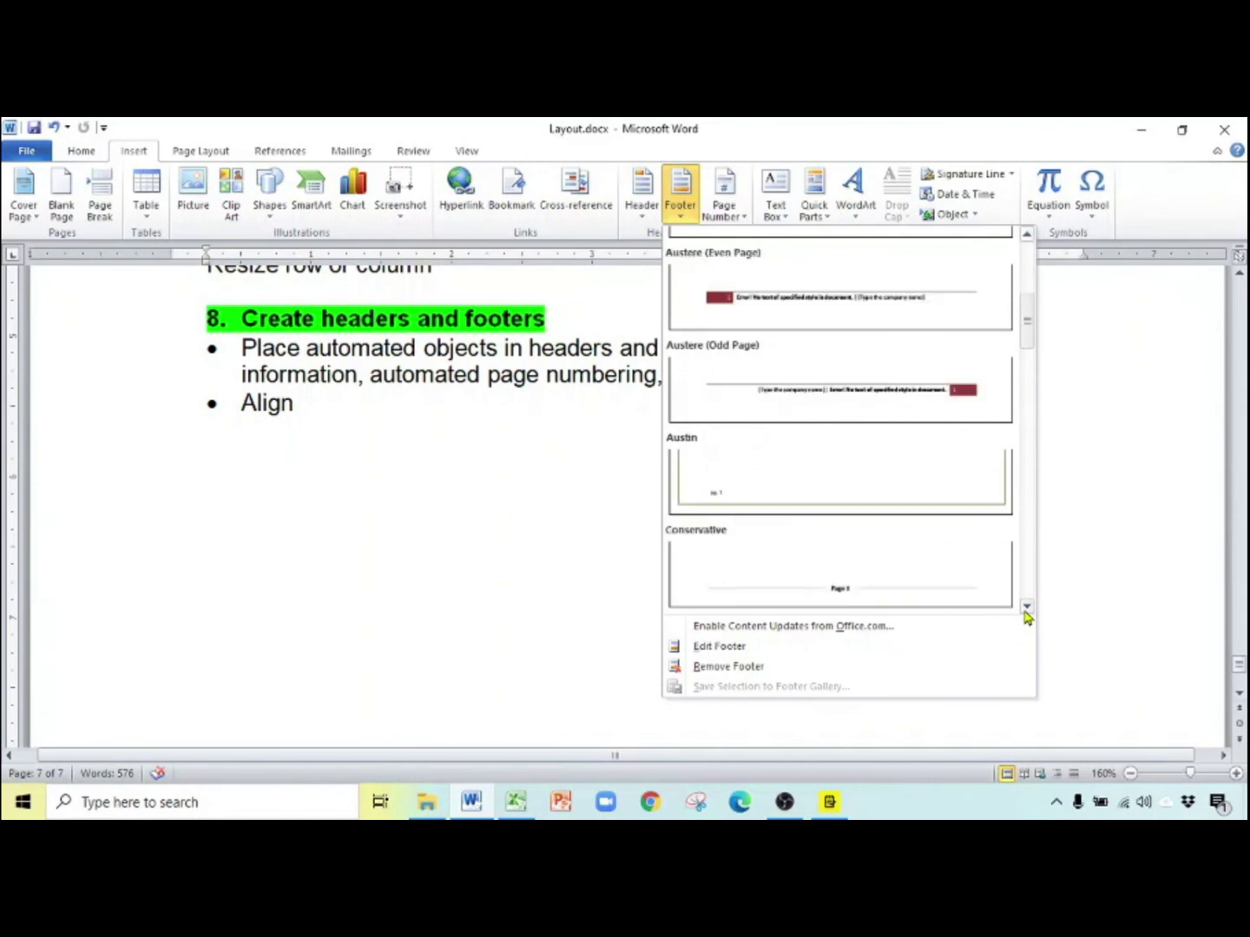
click(751, 647)
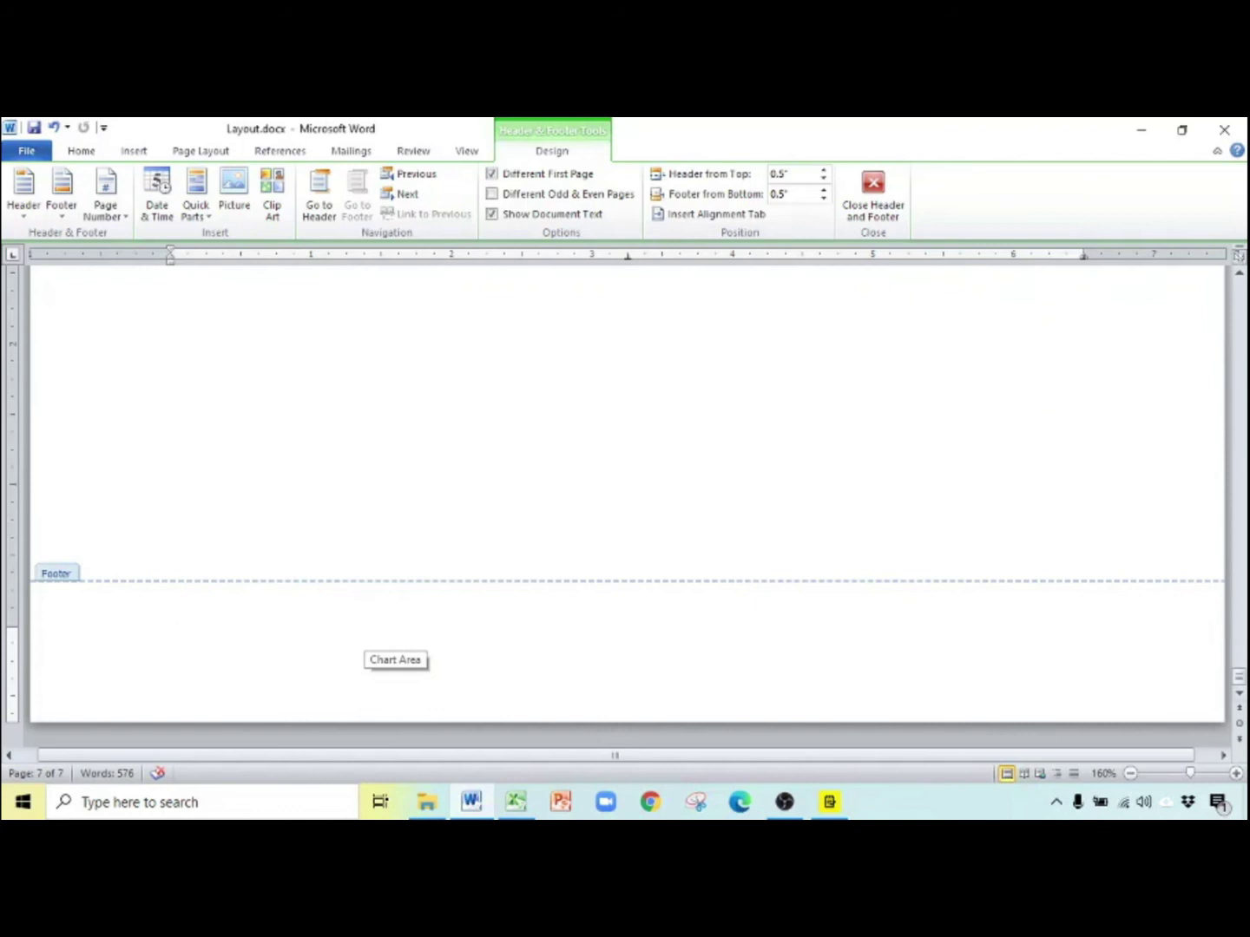
Enter the text Learning Layout in the footer
click(120, 217)
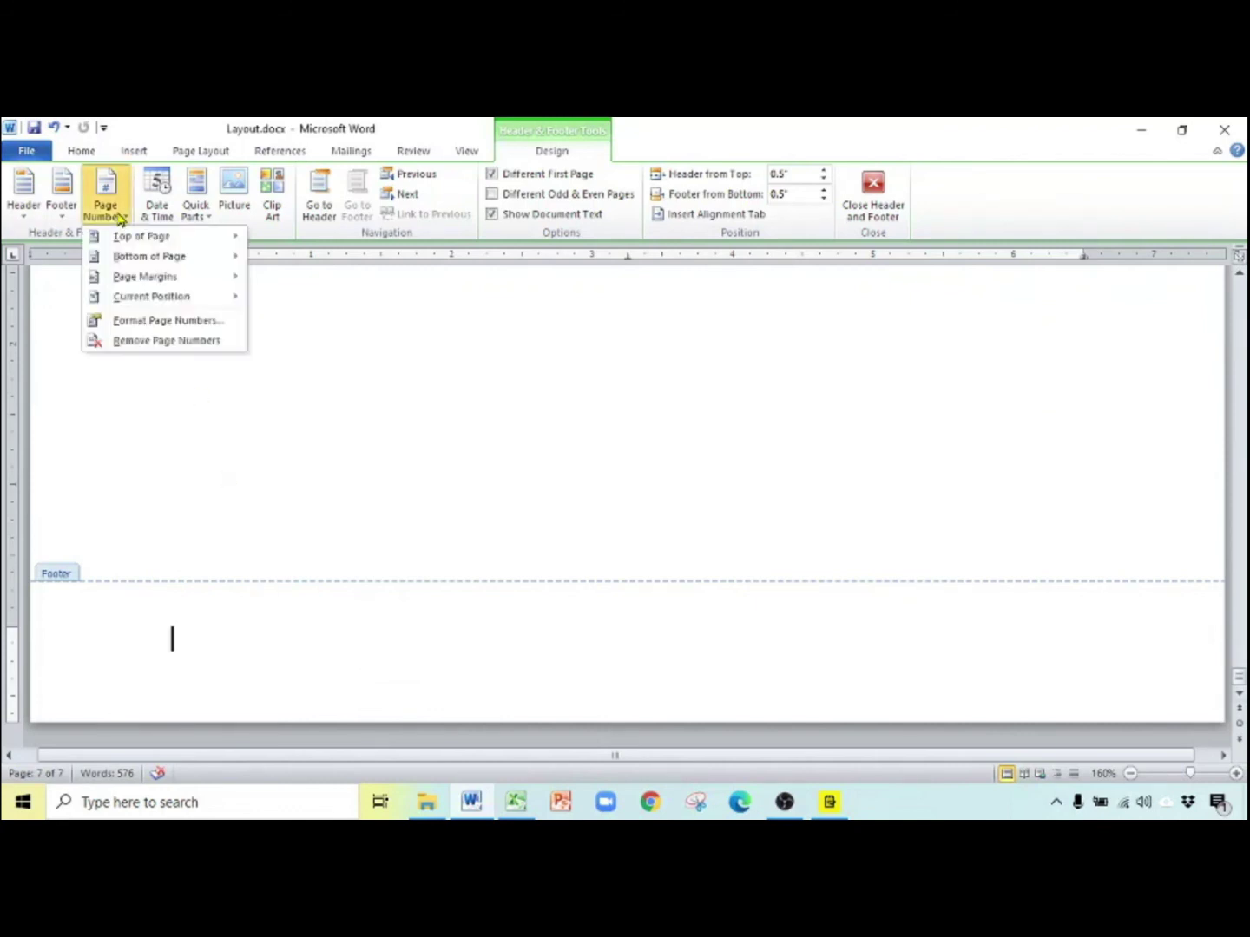
click(62, 213)
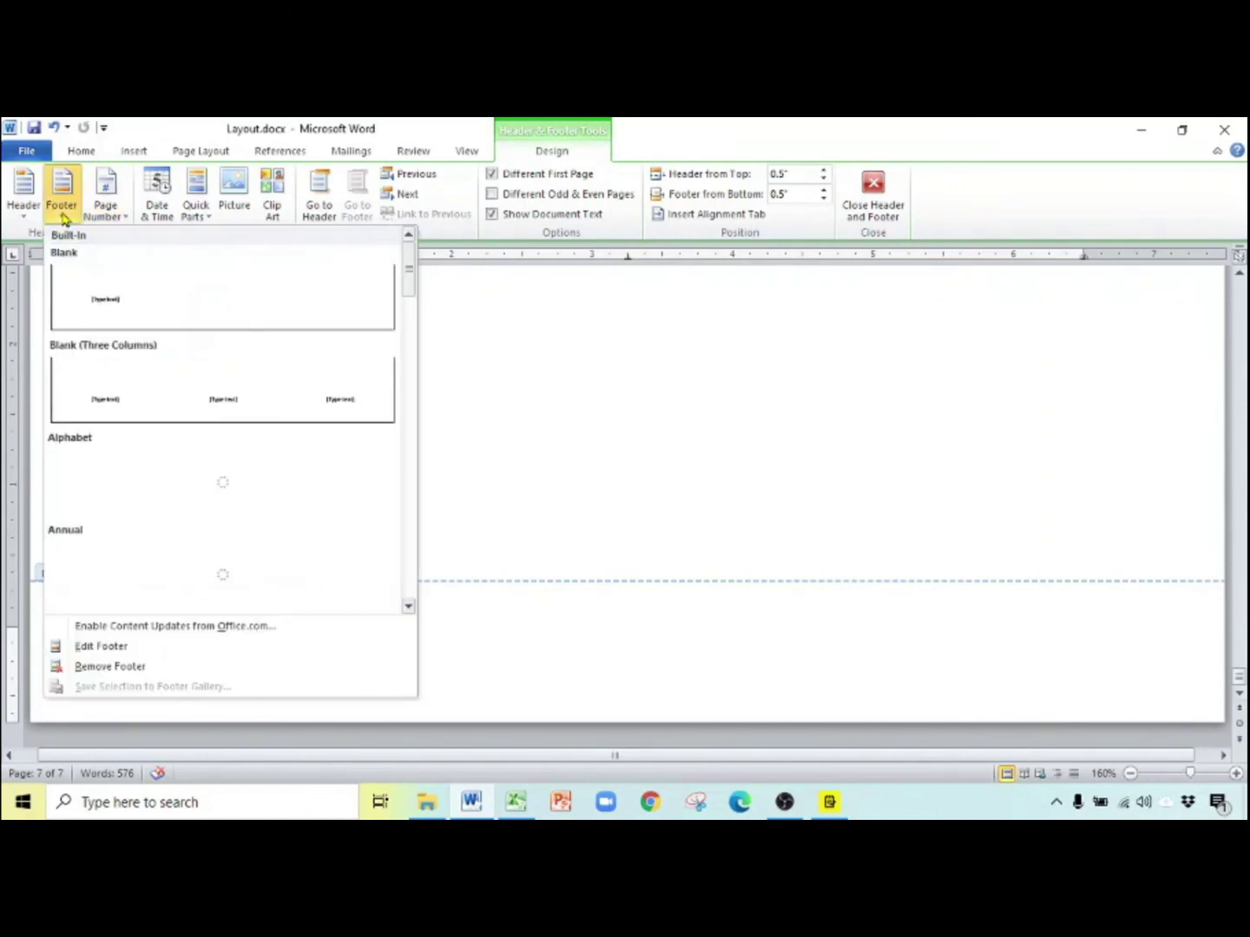
click(521, 656)
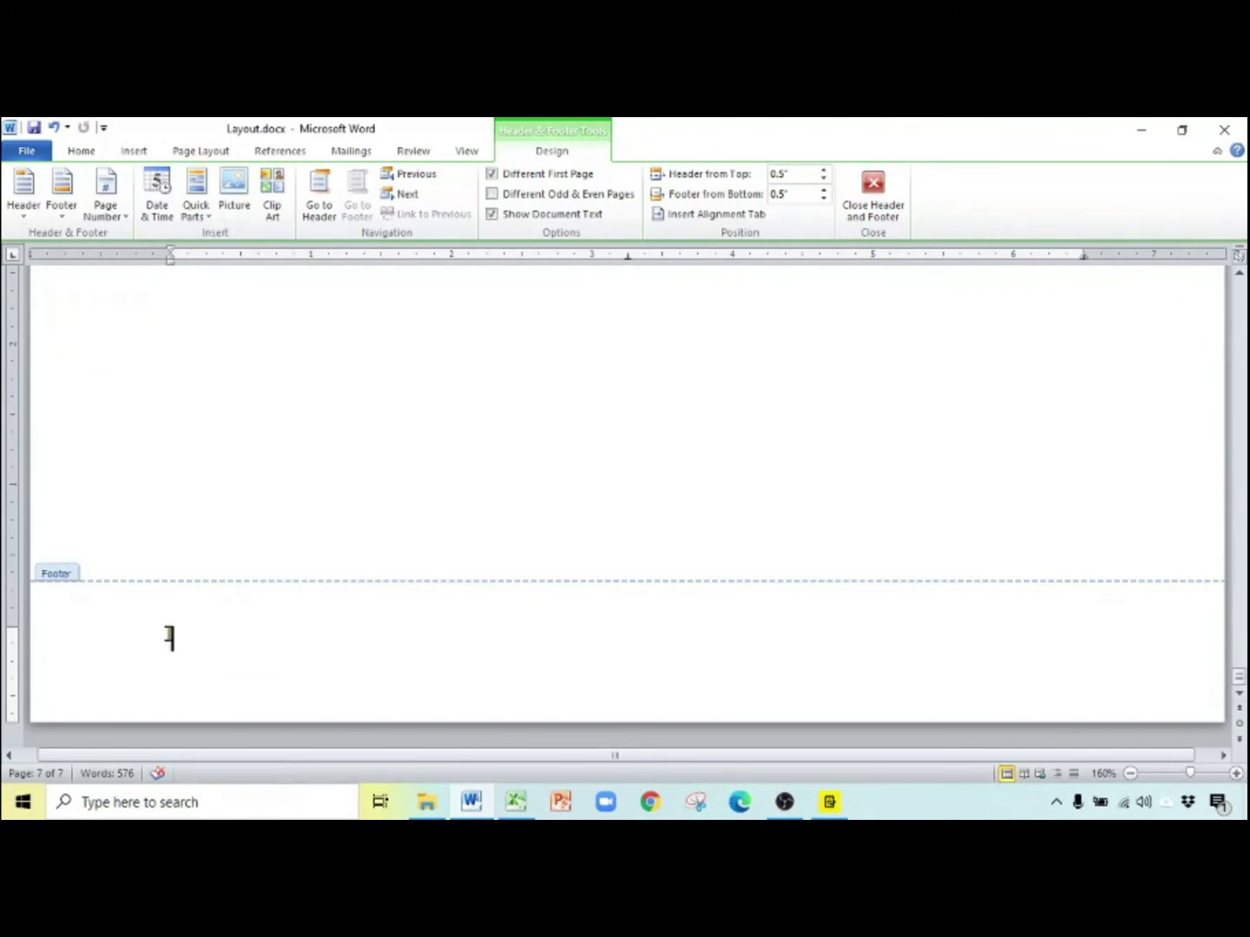
text(Learning Layout)
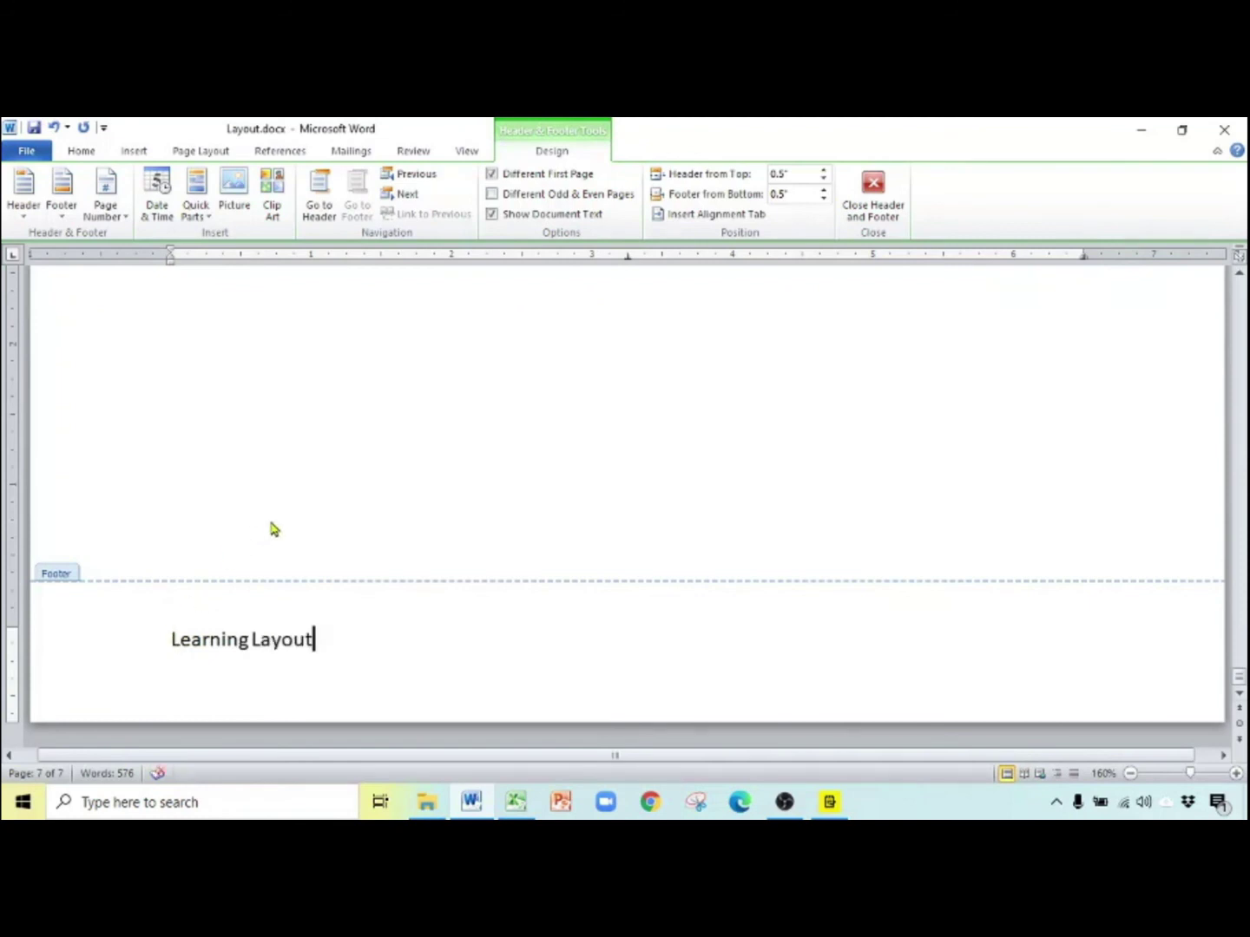
Insert the current date after the footer text in the format Tuesday, September 1, 2020
click(159, 202)
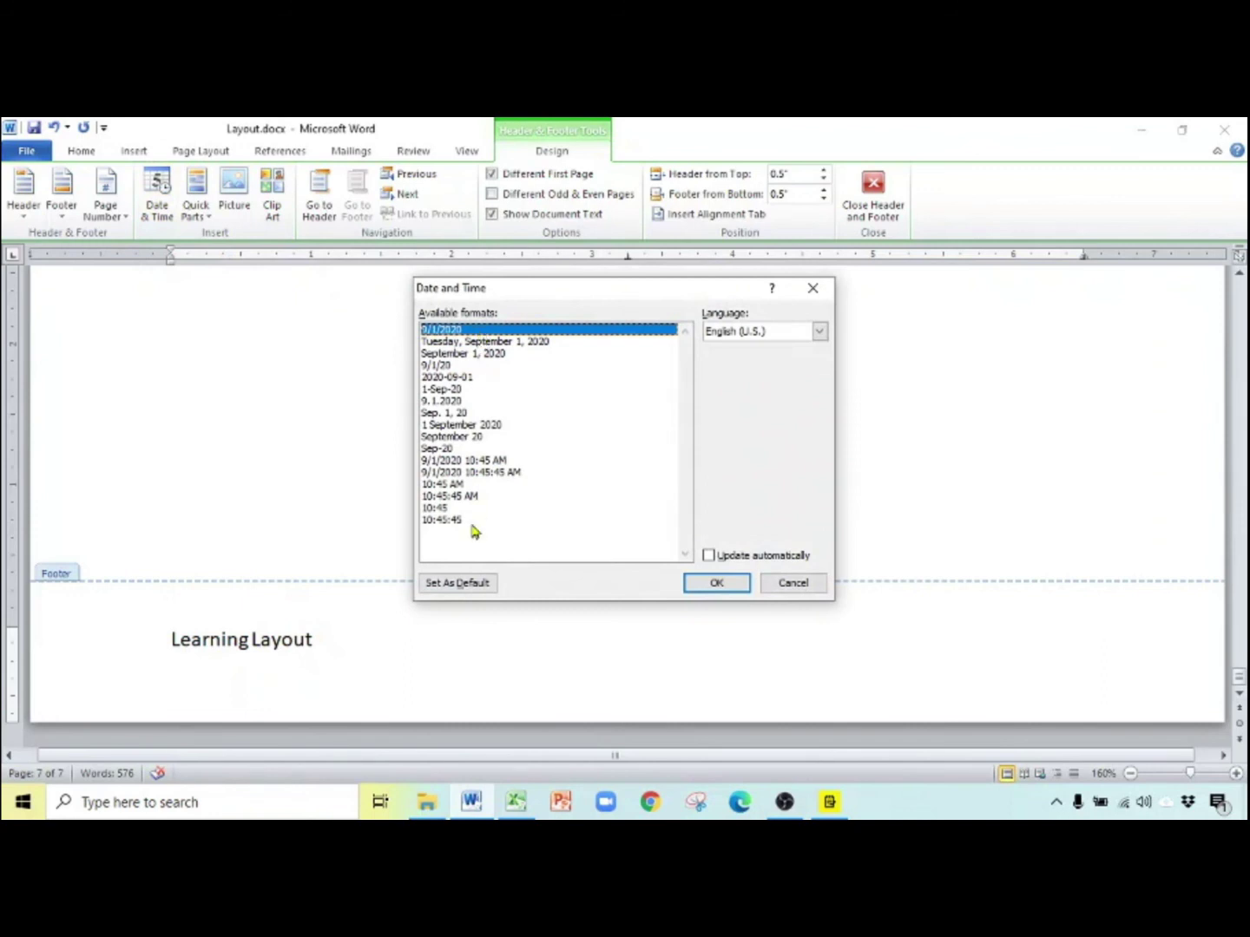
click(492, 343)
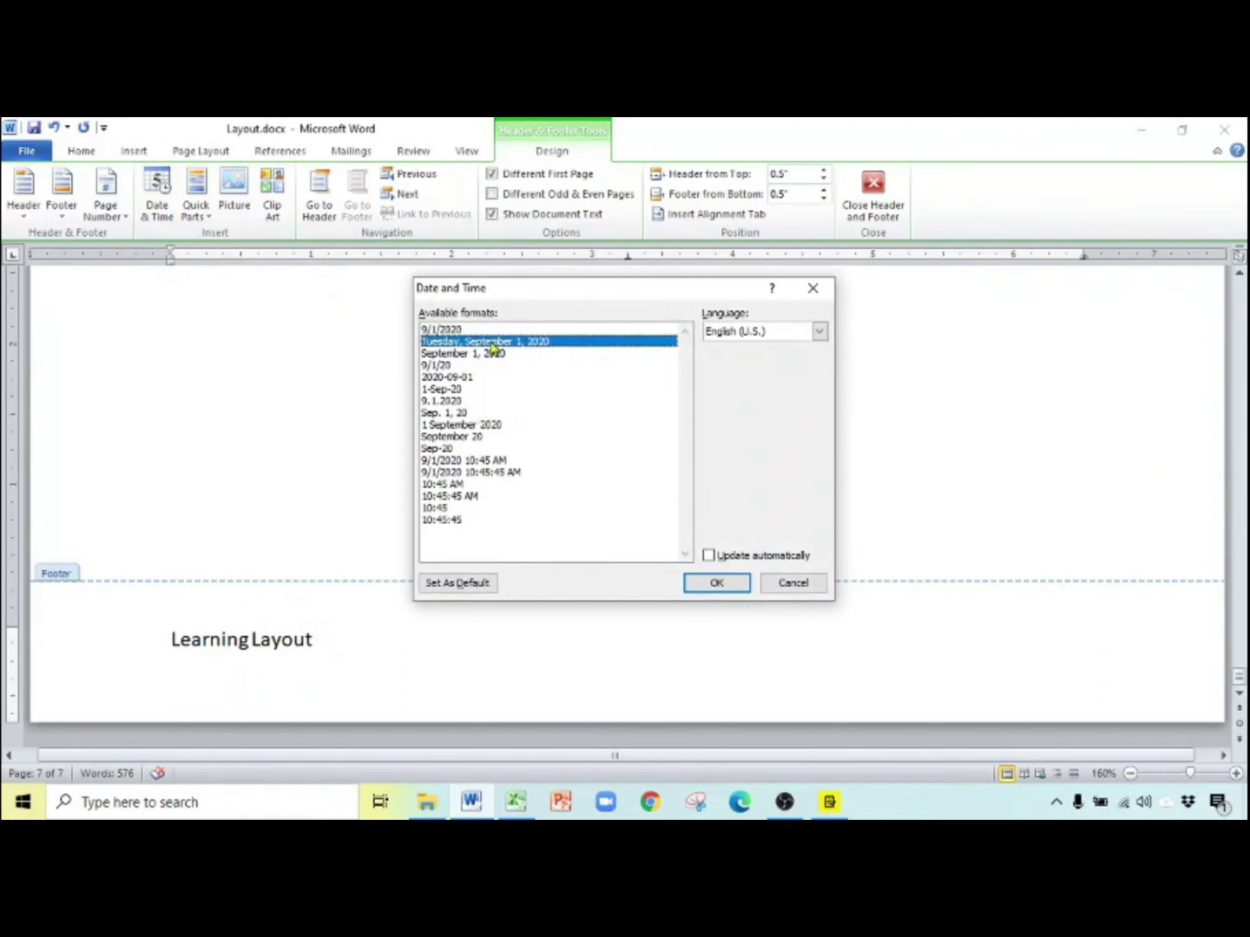
click(716, 583)
Insert a right alignment tab relative to the margin, with no leader, between the footer text Learning Layout and the date
click(312, 641)
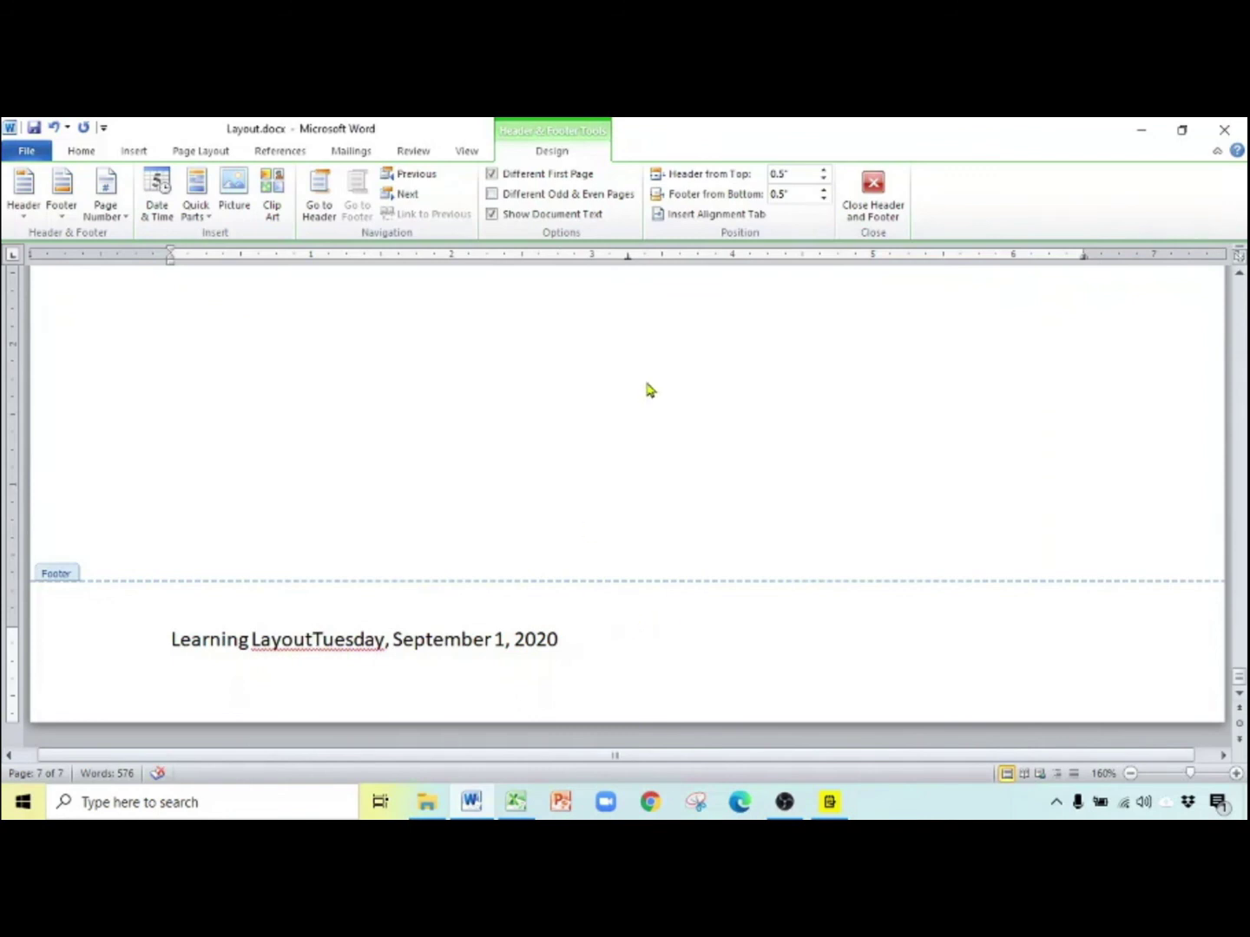
click(716, 214)
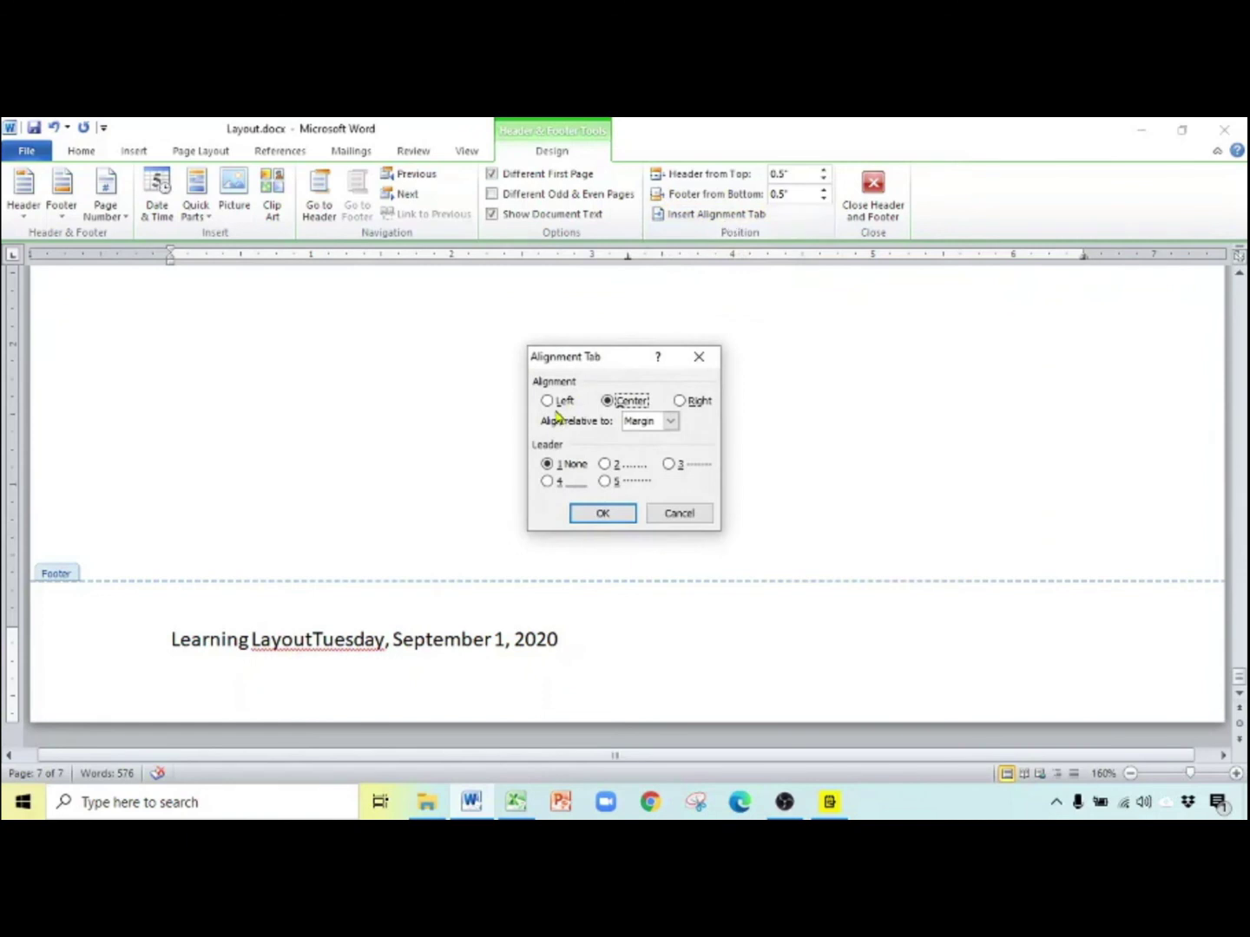
click(614, 403)
click(614, 404)
click(680, 401)
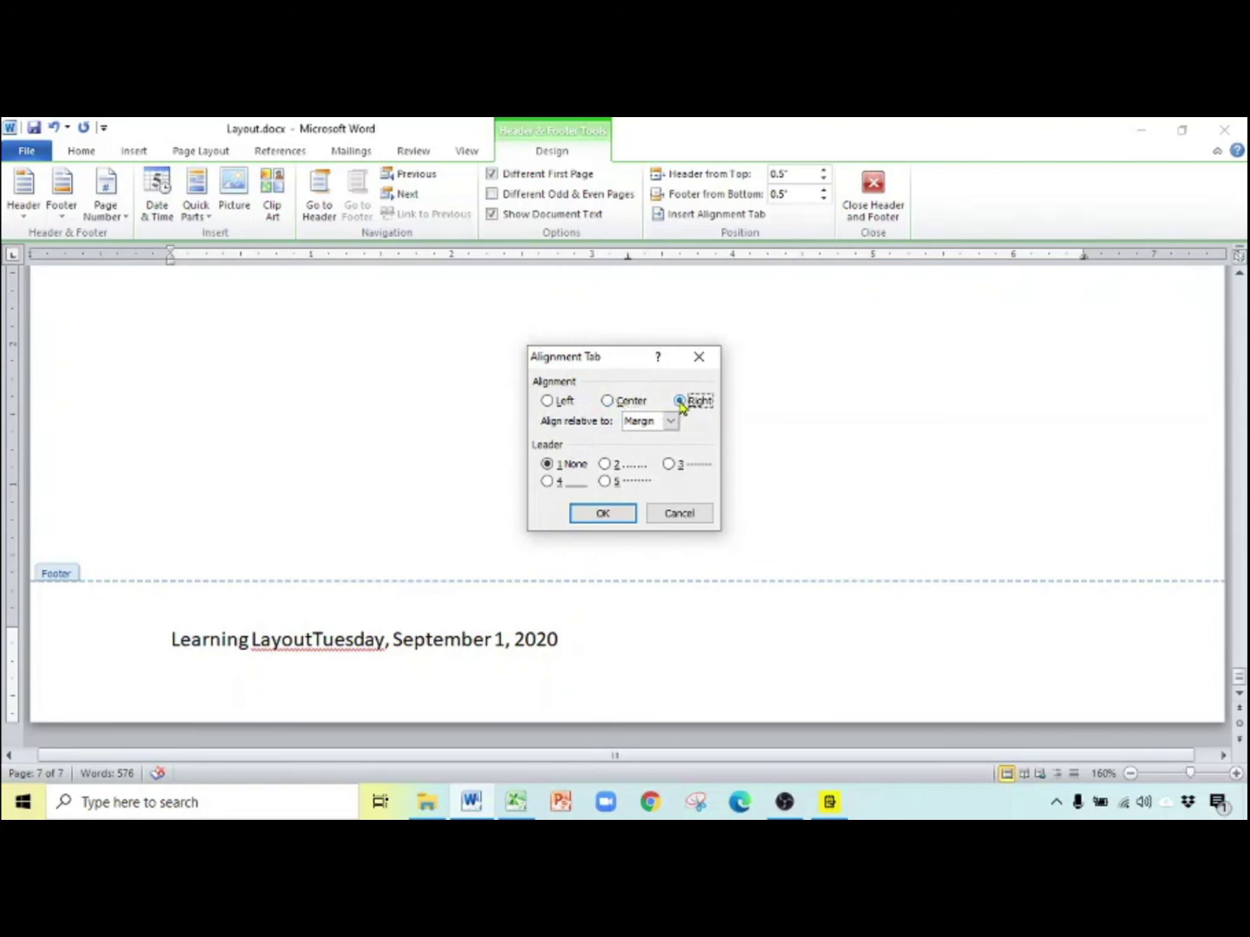
click(605, 516)
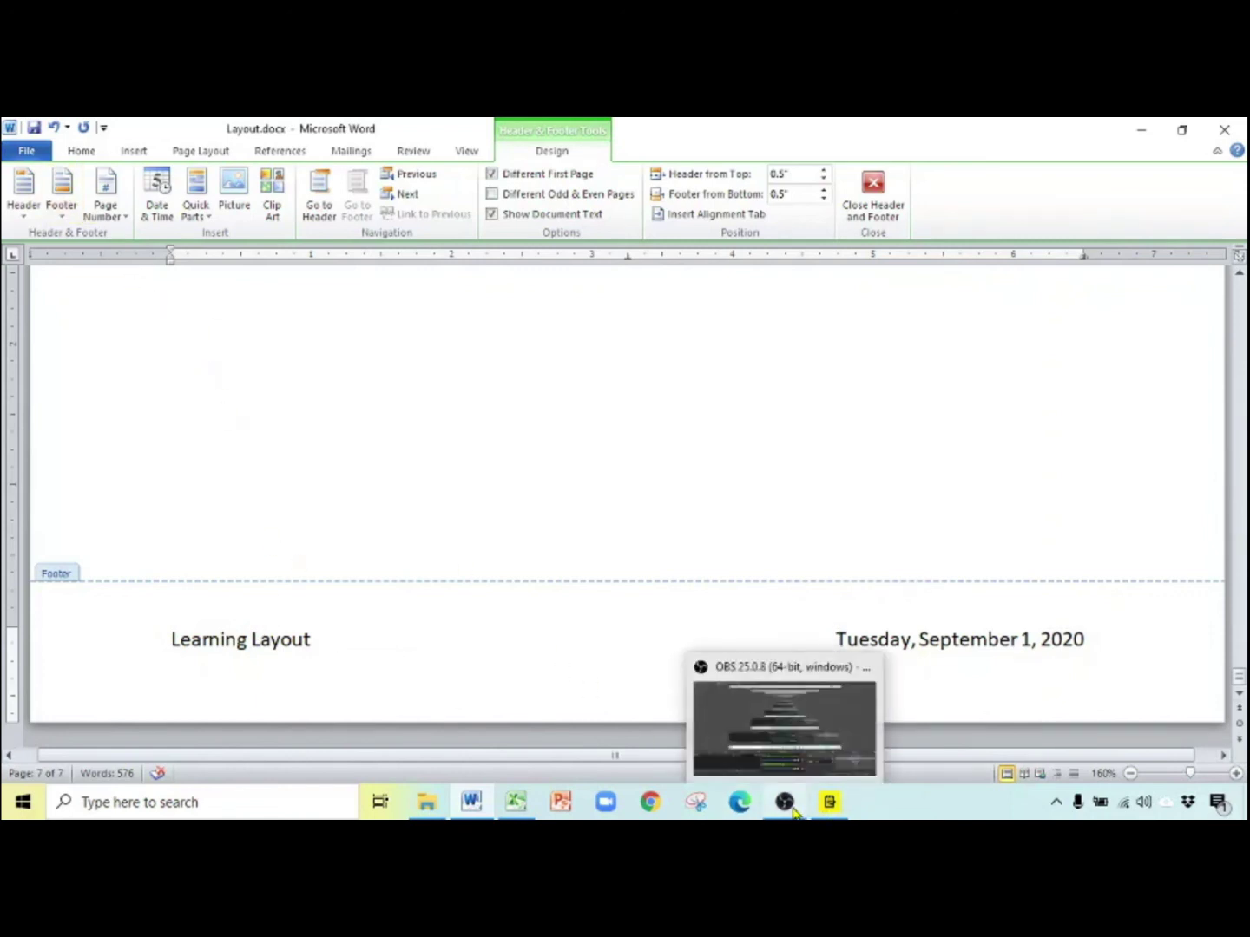
Open the page header for editing and insert the Author document property in it
click(35, 216)
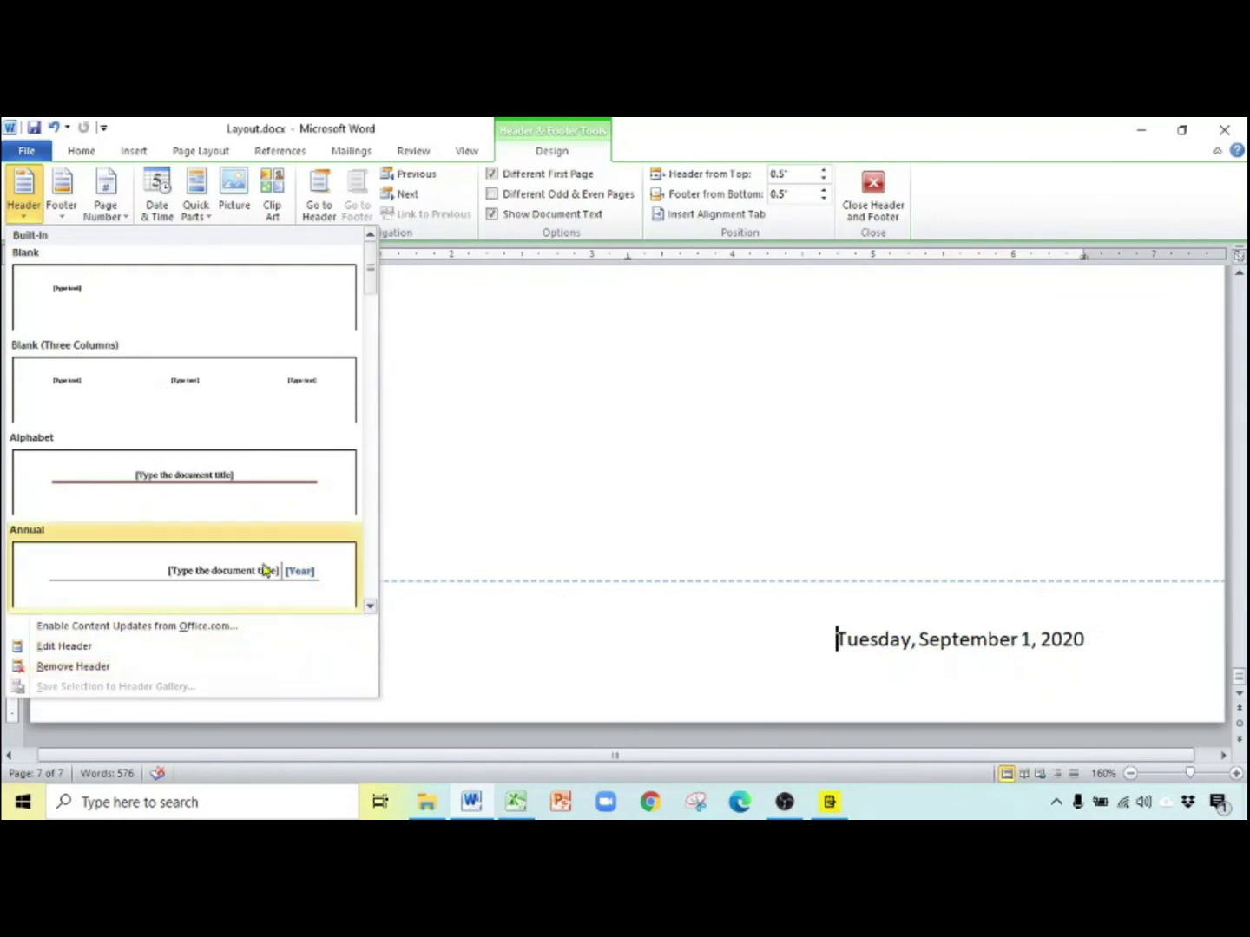
click(64, 645)
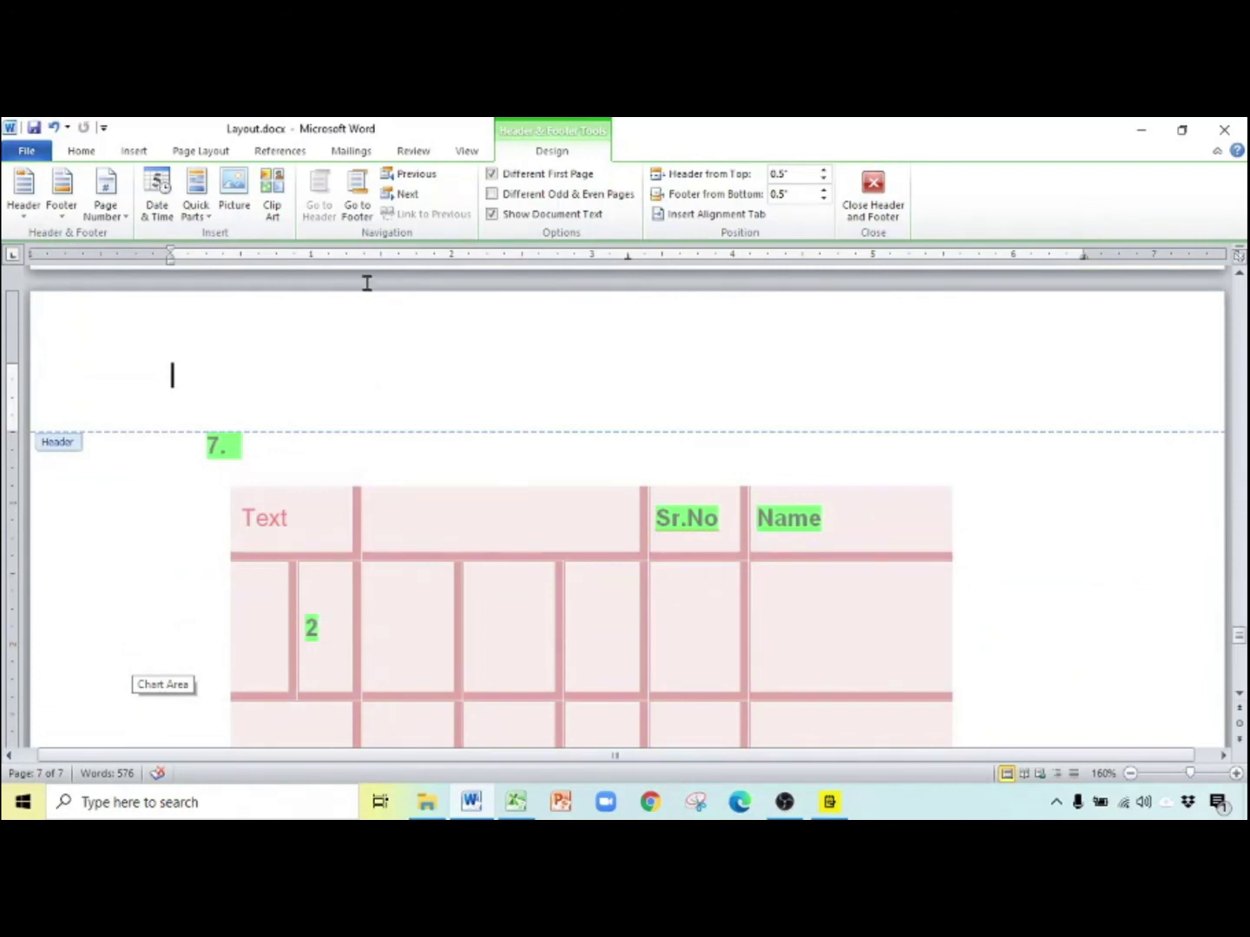
click(137, 150)
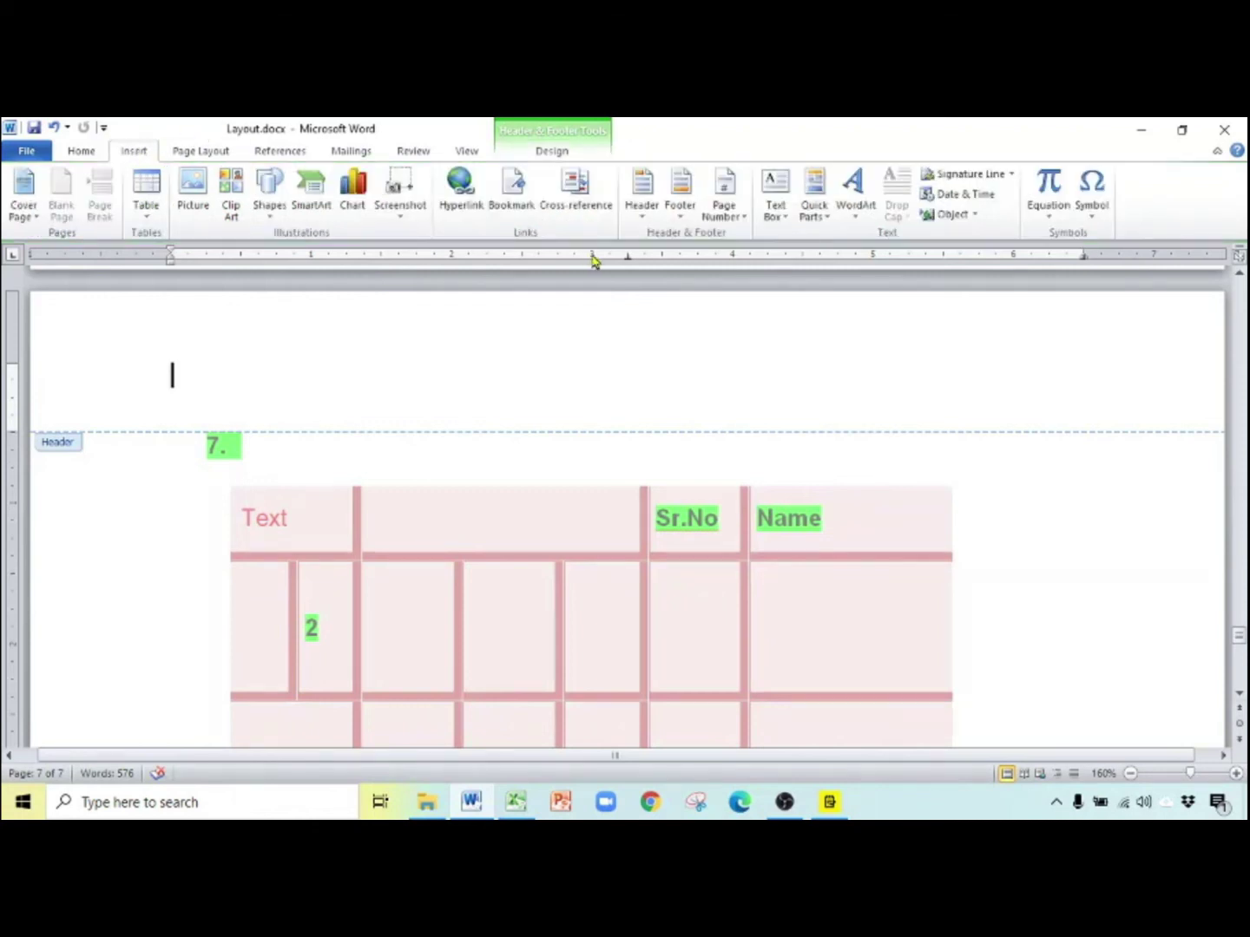
click(820, 213)
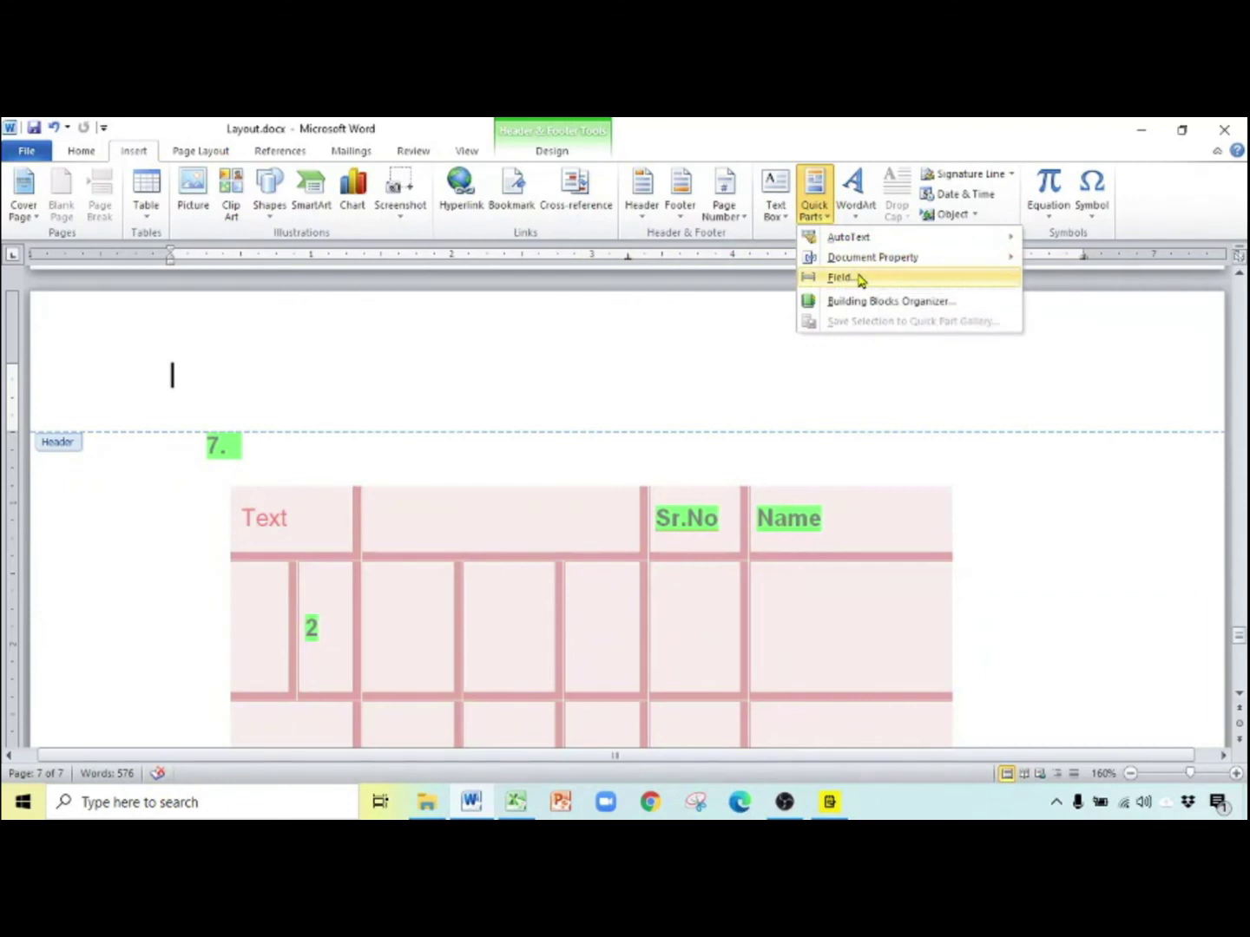
mouse_move(907, 239)
mouse_move(894, 266)
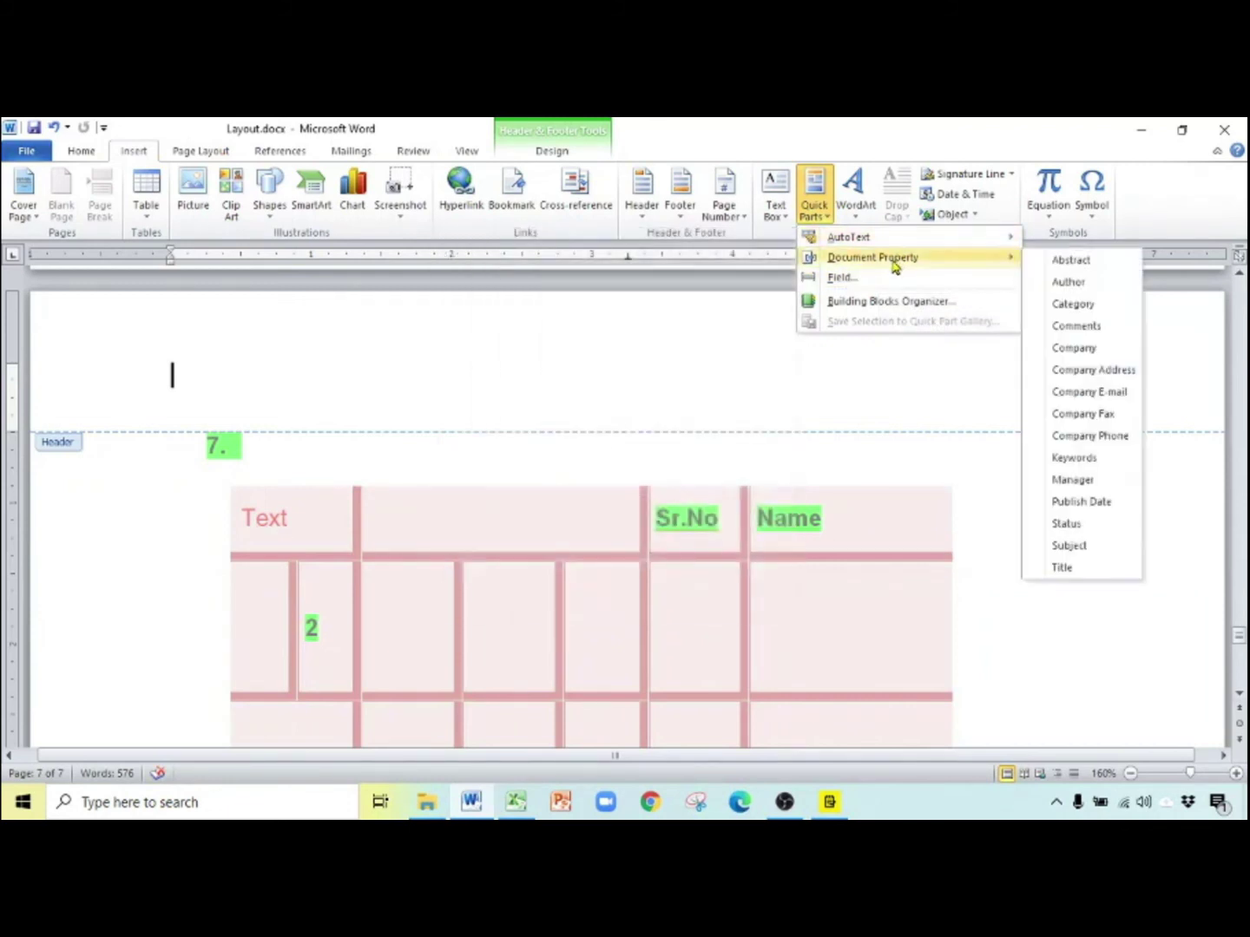
click(1073, 290)
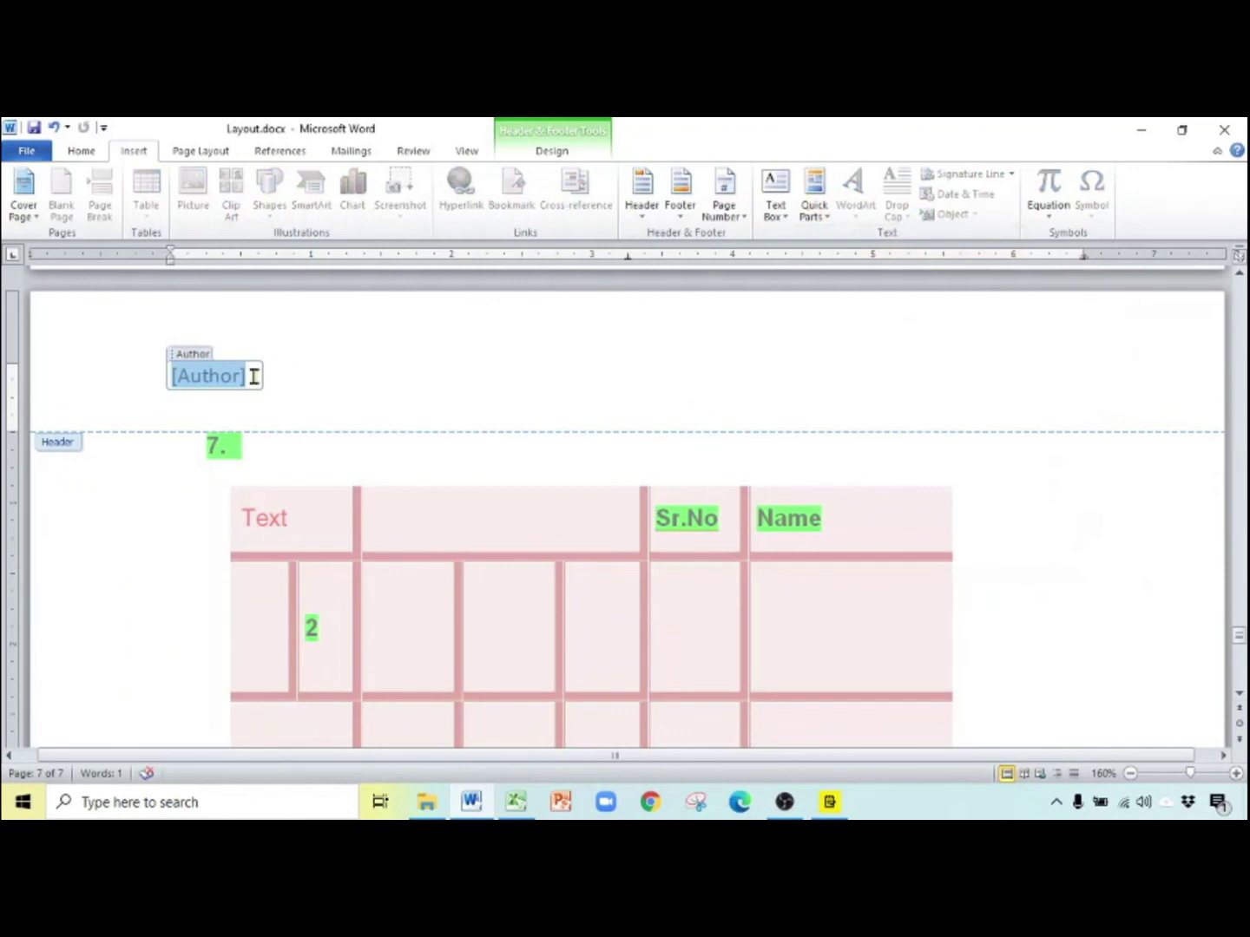
Fill in the author's full name in the header's Author field
text(Aisha)
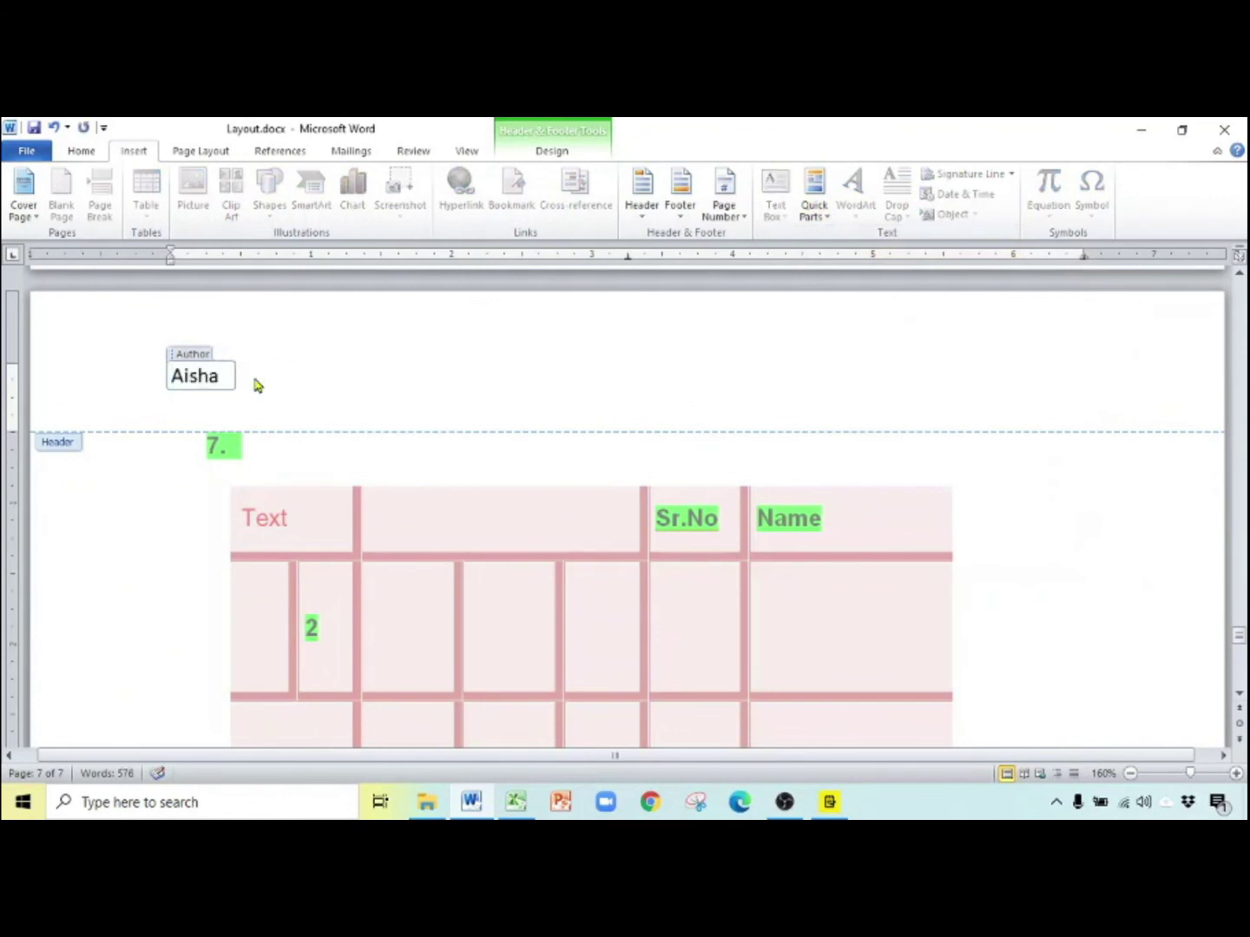
text( Parveen)
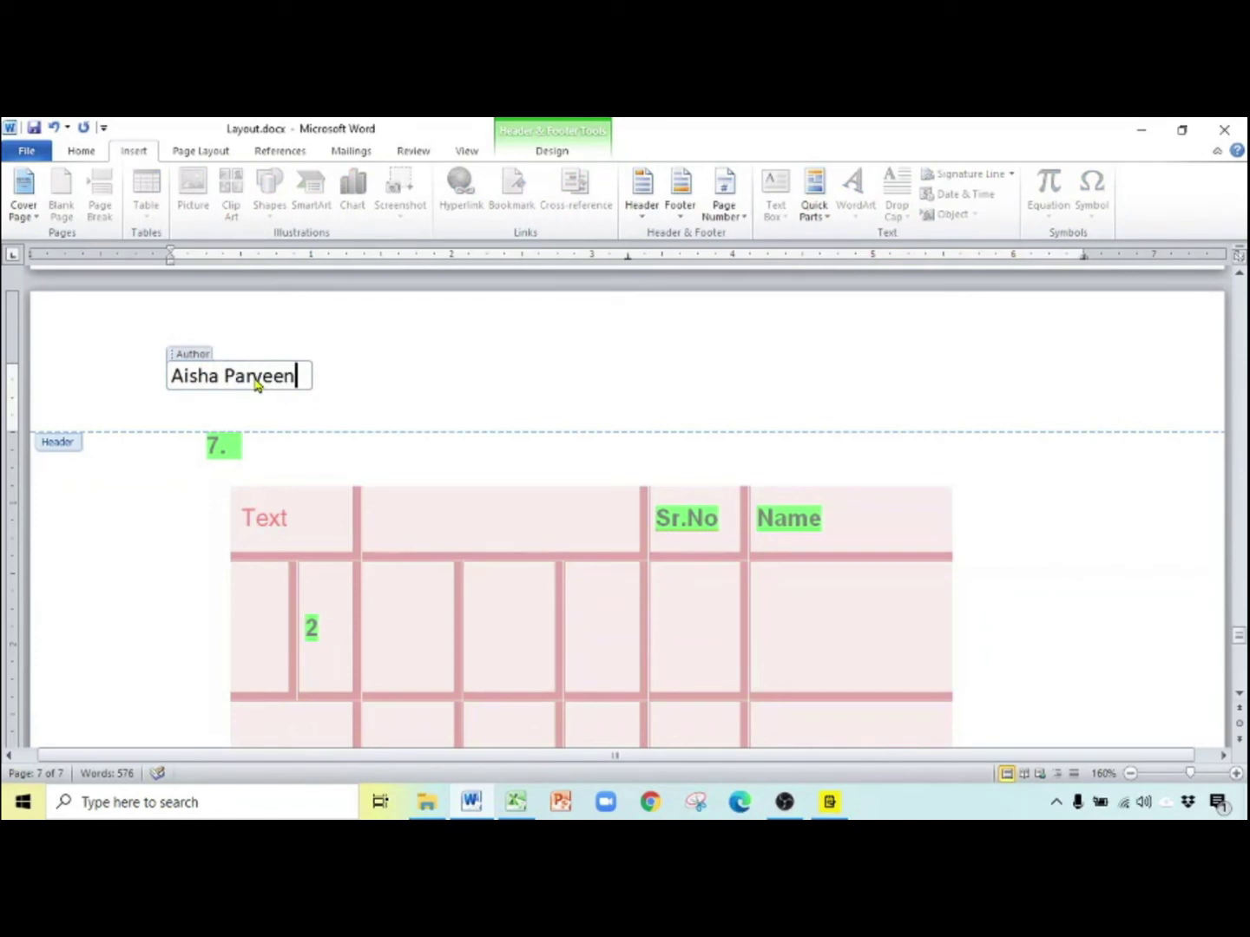
click(371, 382)
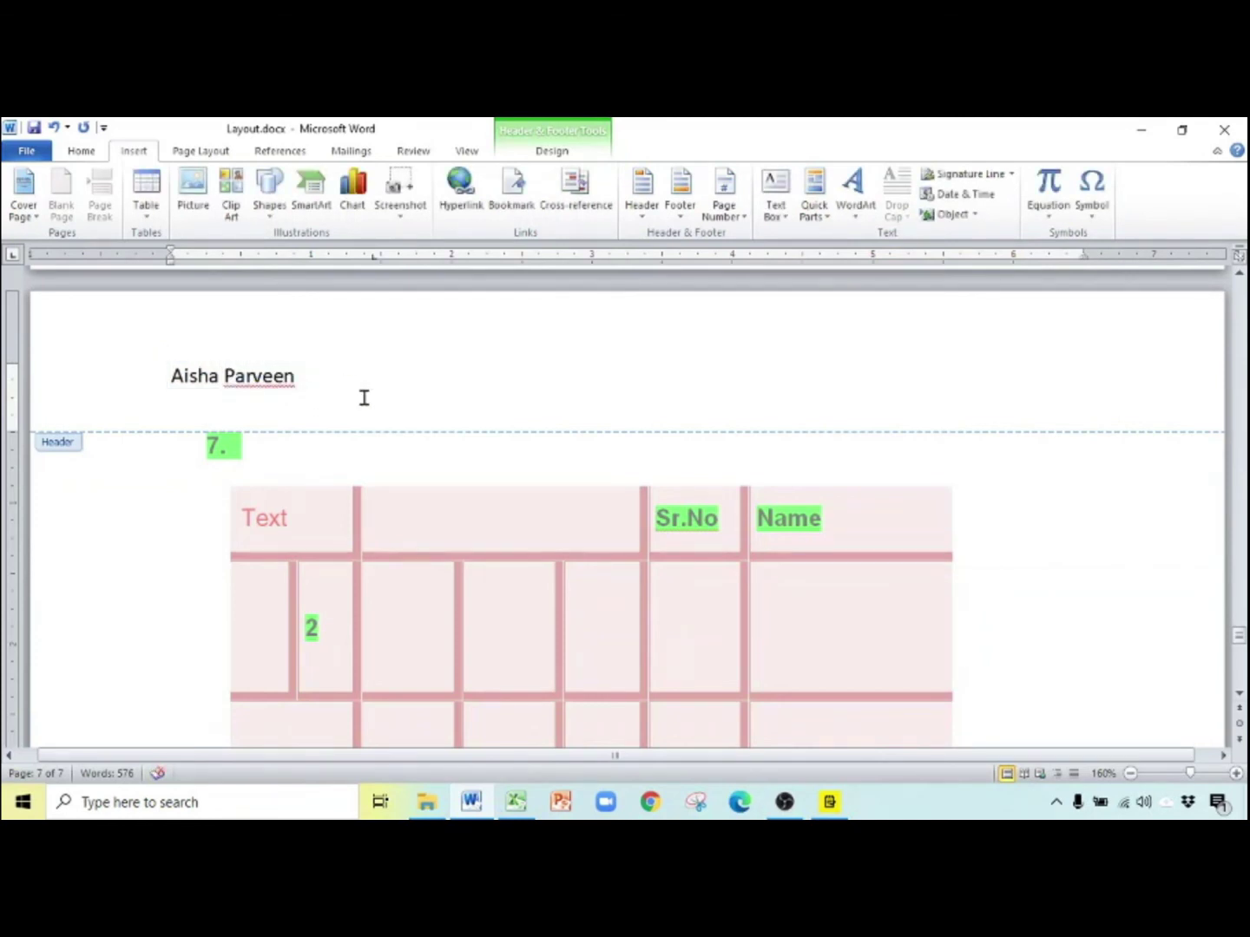
Examine the available entries in the Building Blocks Organizer and close it without inserting any
click(820, 217)
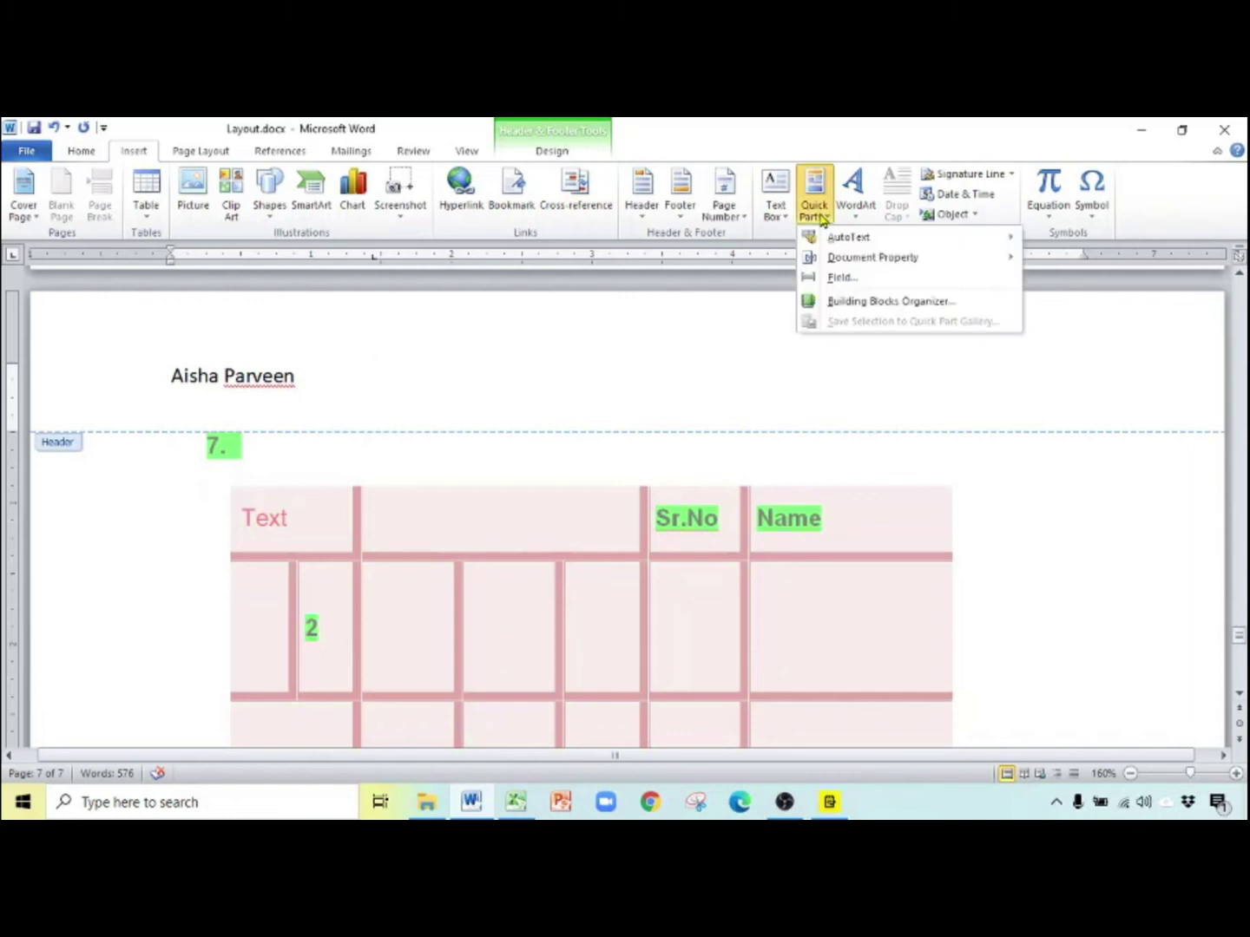
click(868, 301)
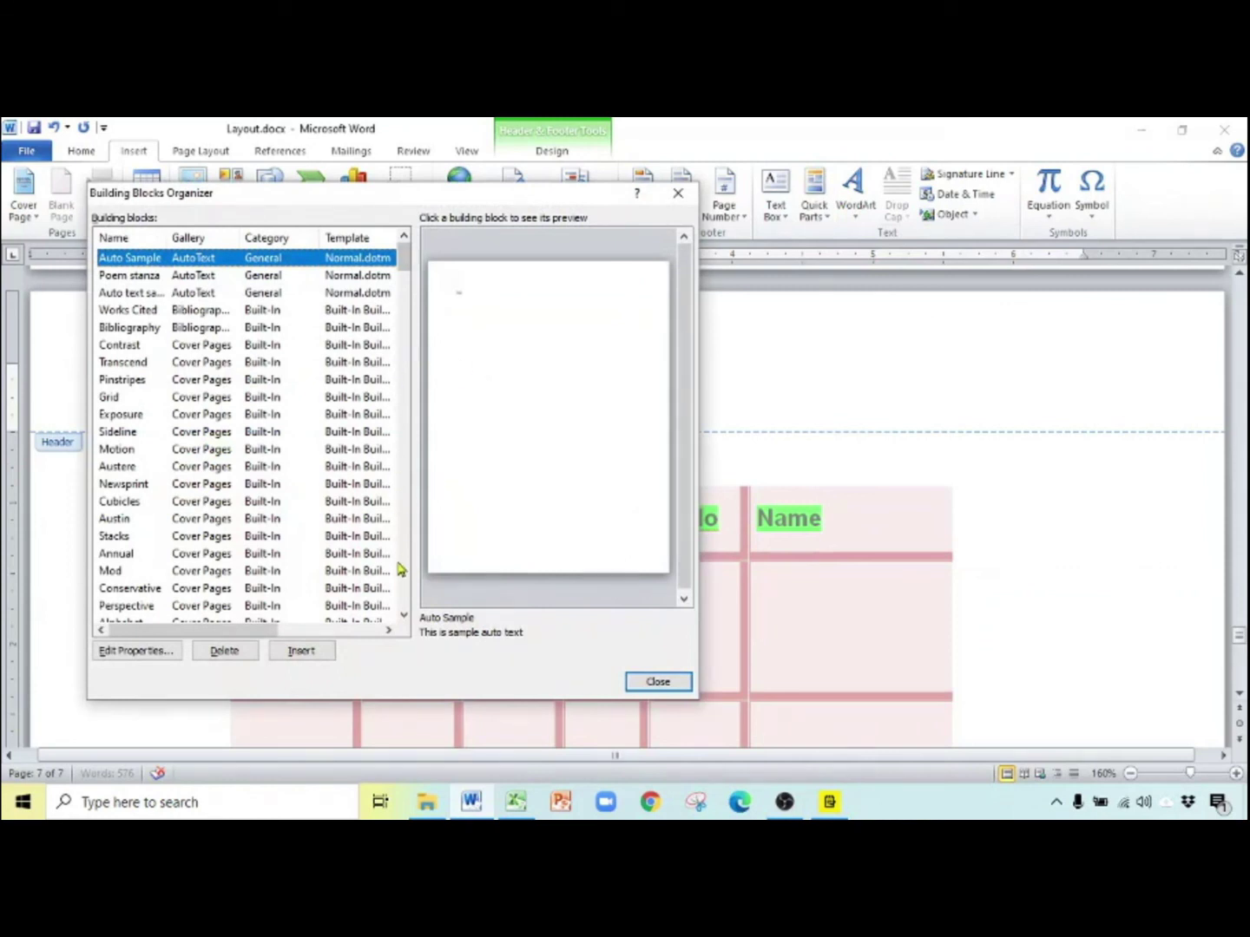
drag(404, 616, 404, 616)
click(677, 686)
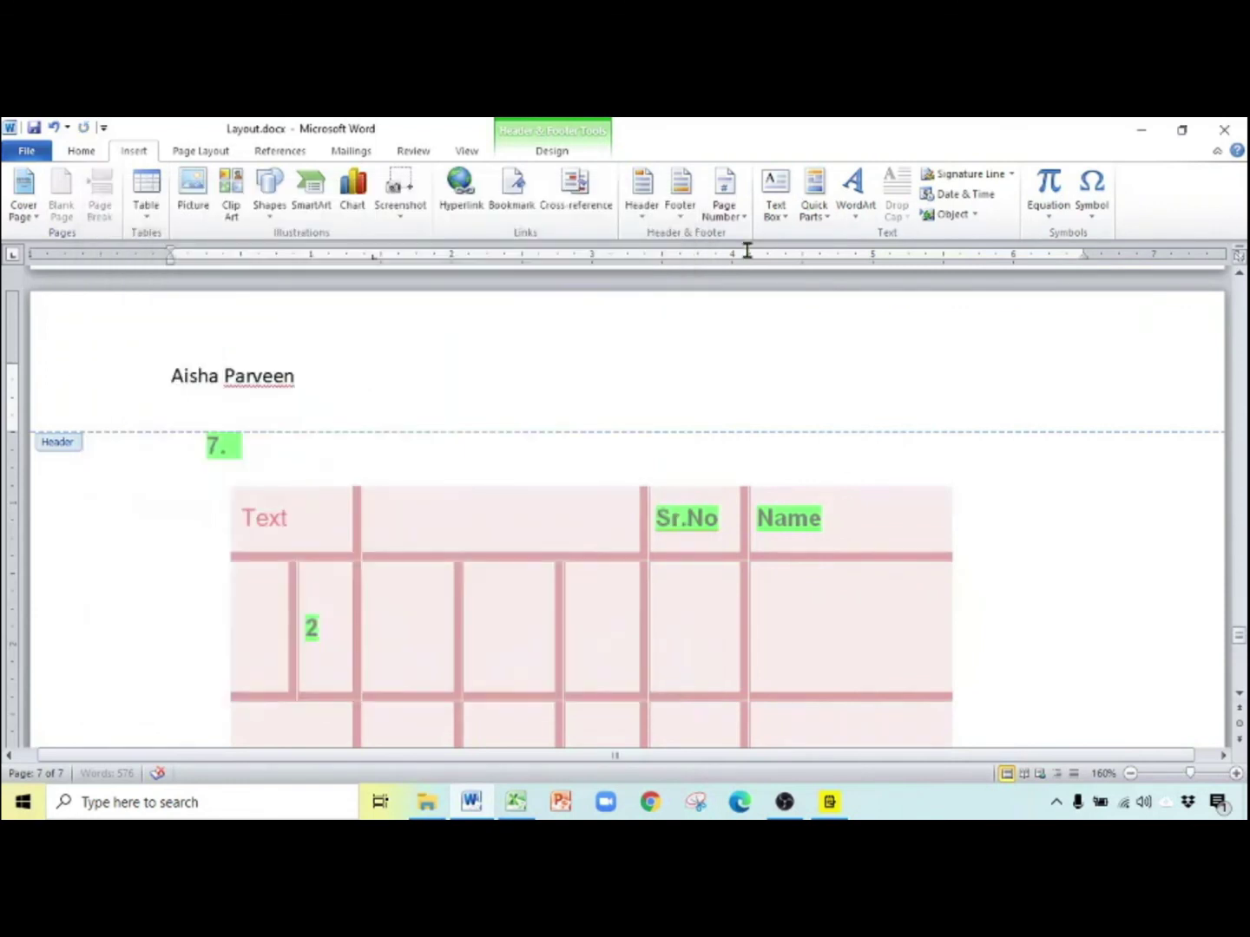
Insert a FileName field after the author's name in the header, with the path added to the filename
click(816, 217)
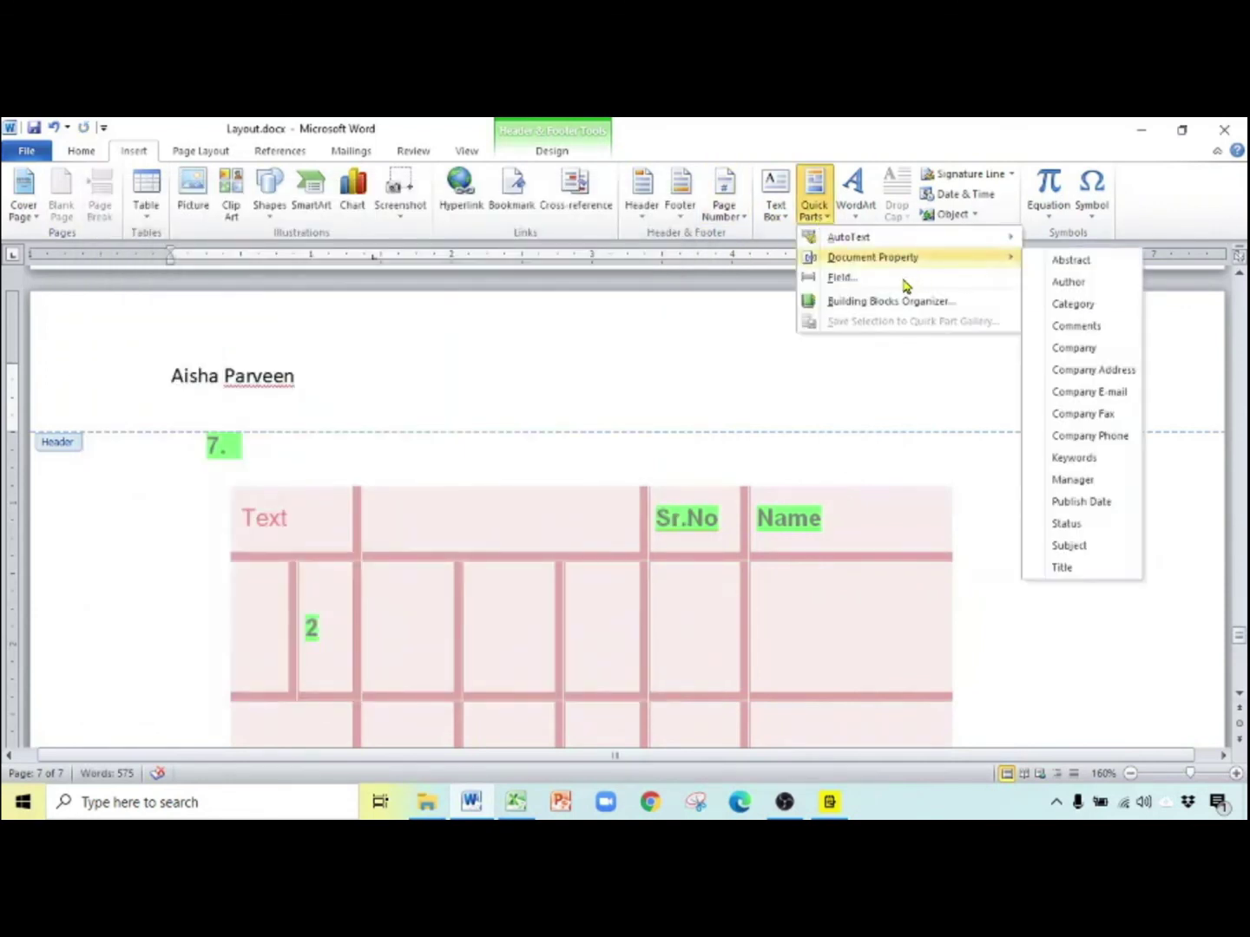
click(865, 278)
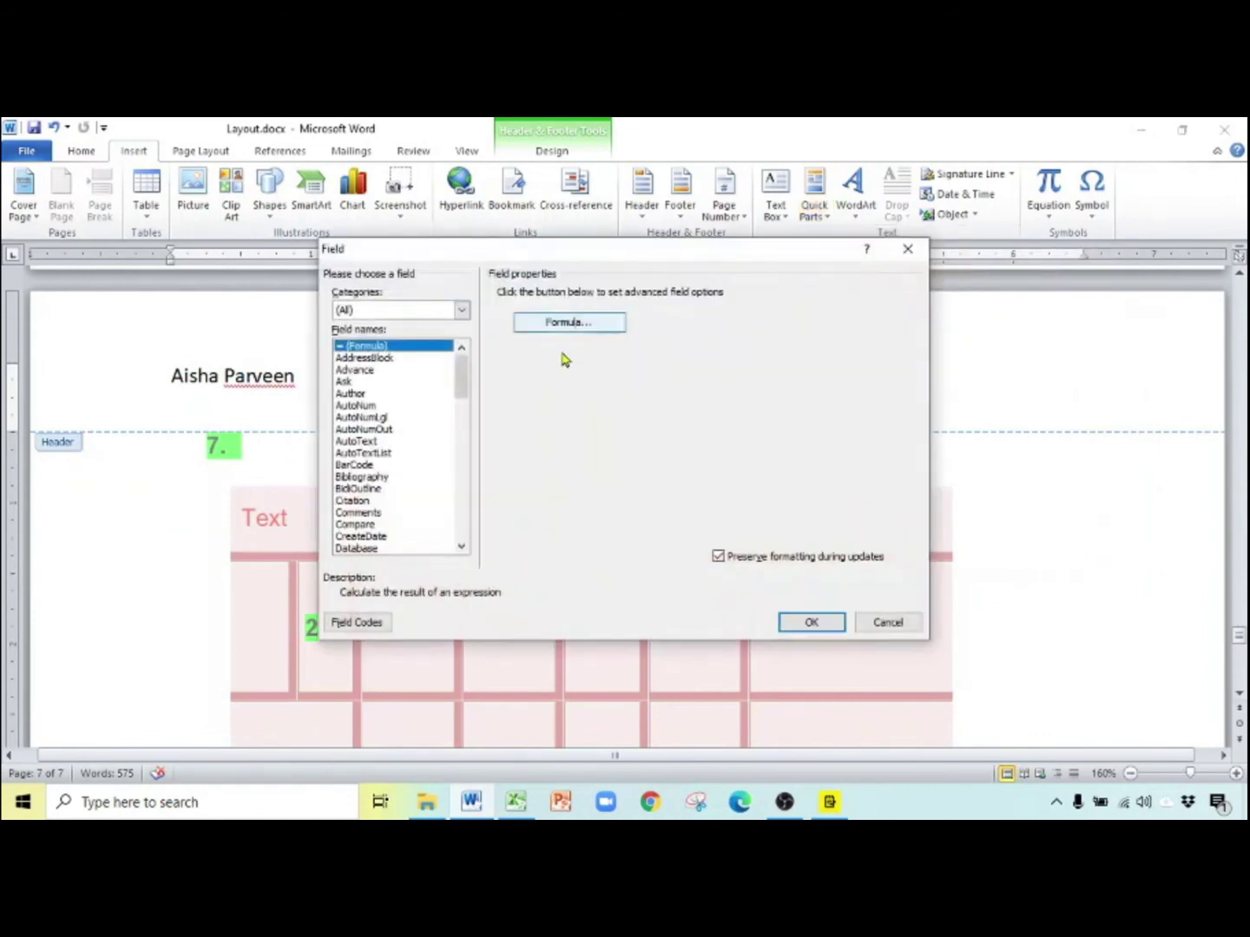
drag(460, 380, 461, 432)
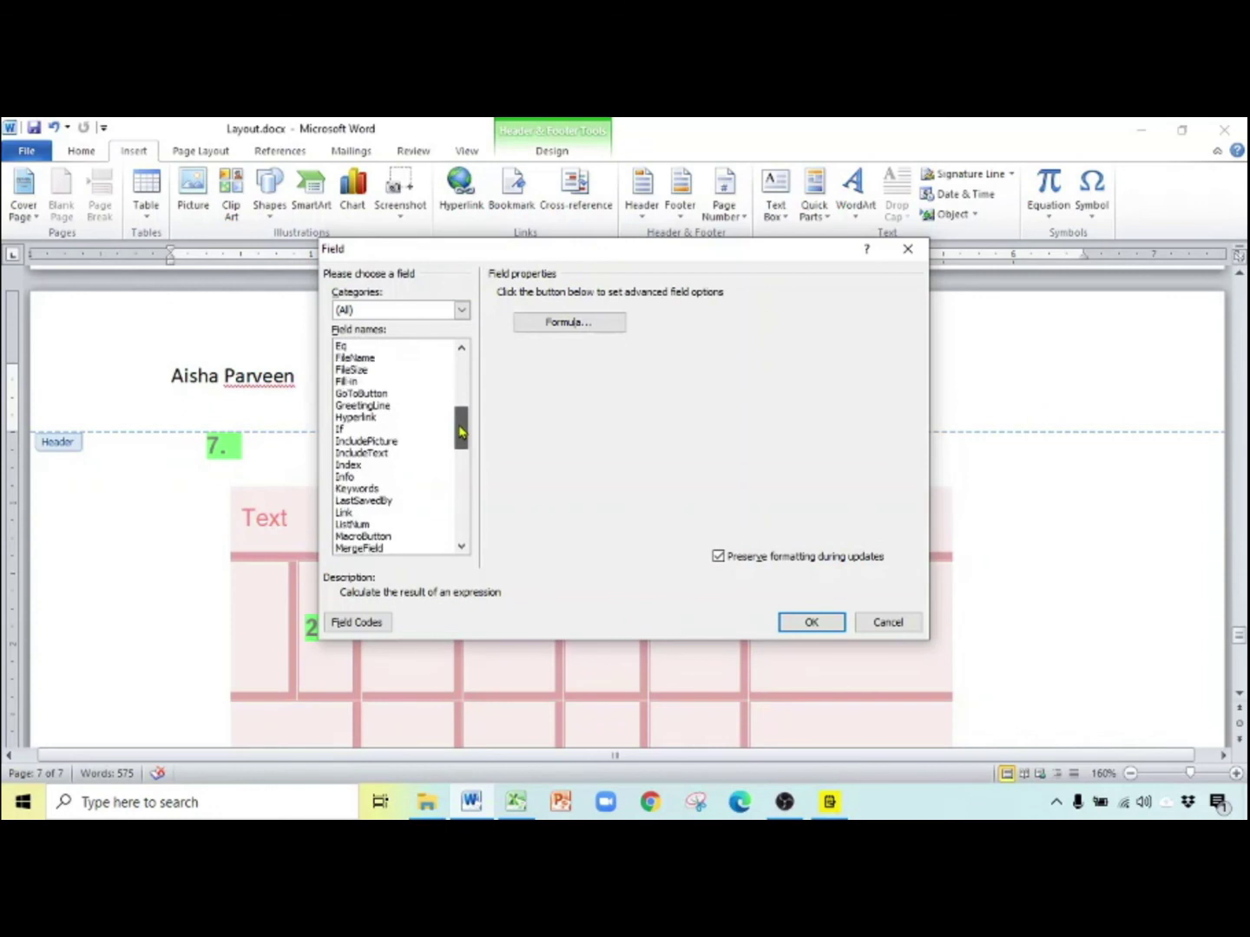
click(371, 359)
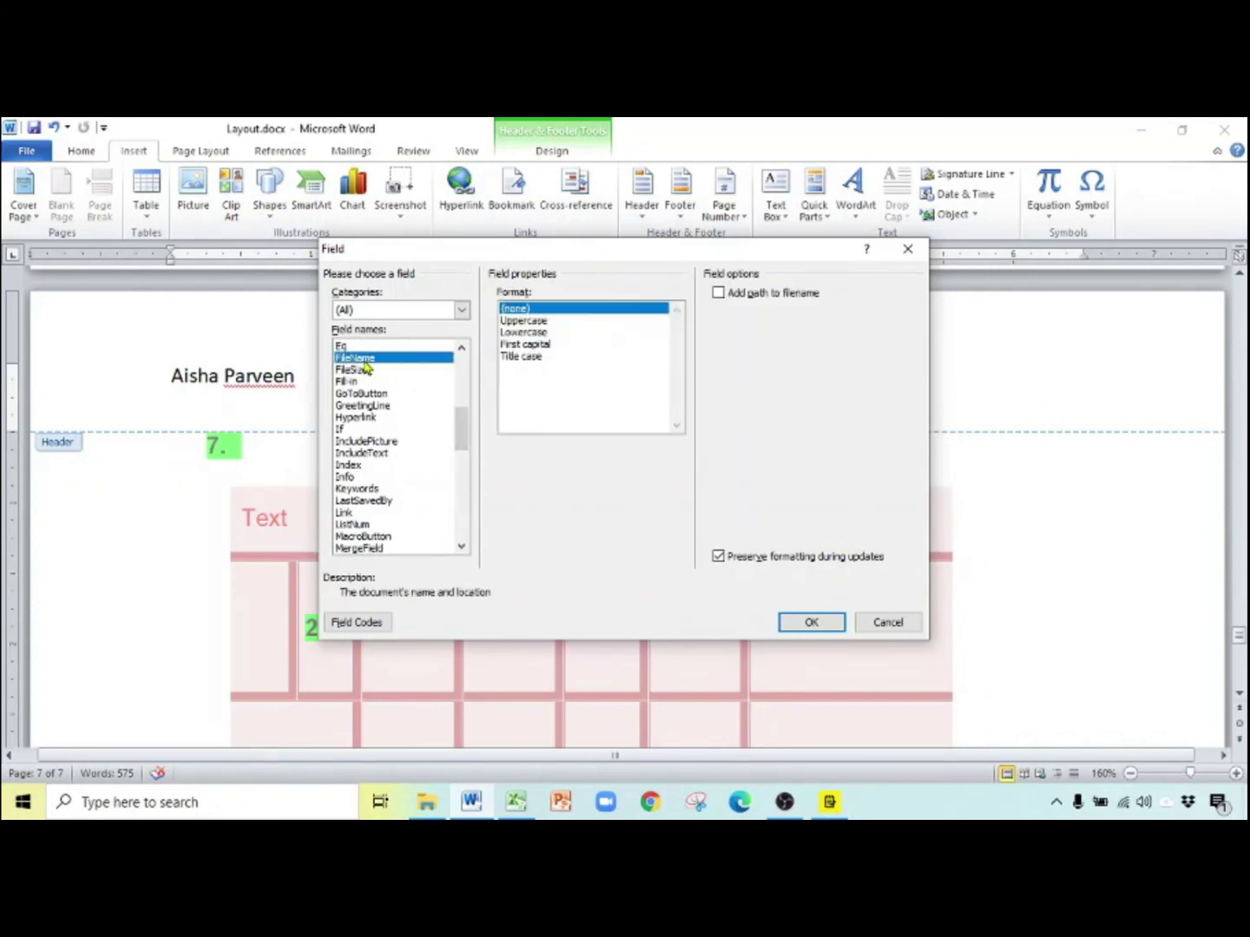
click(719, 295)
click(800, 626)
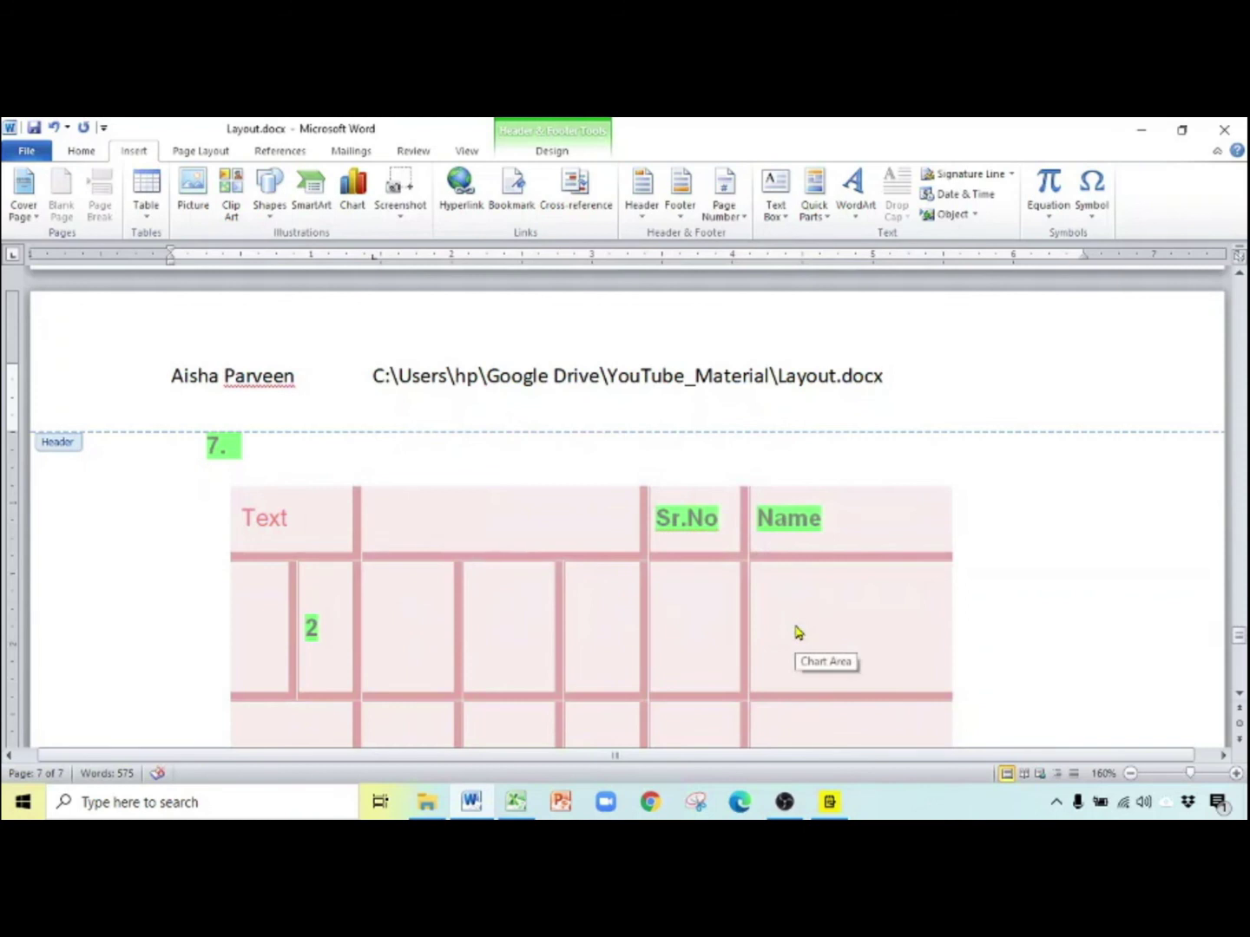
Insert a right alignment tab relative to the margin, with no leader, in front of the file path in the header
drag(916, 362, 375, 380)
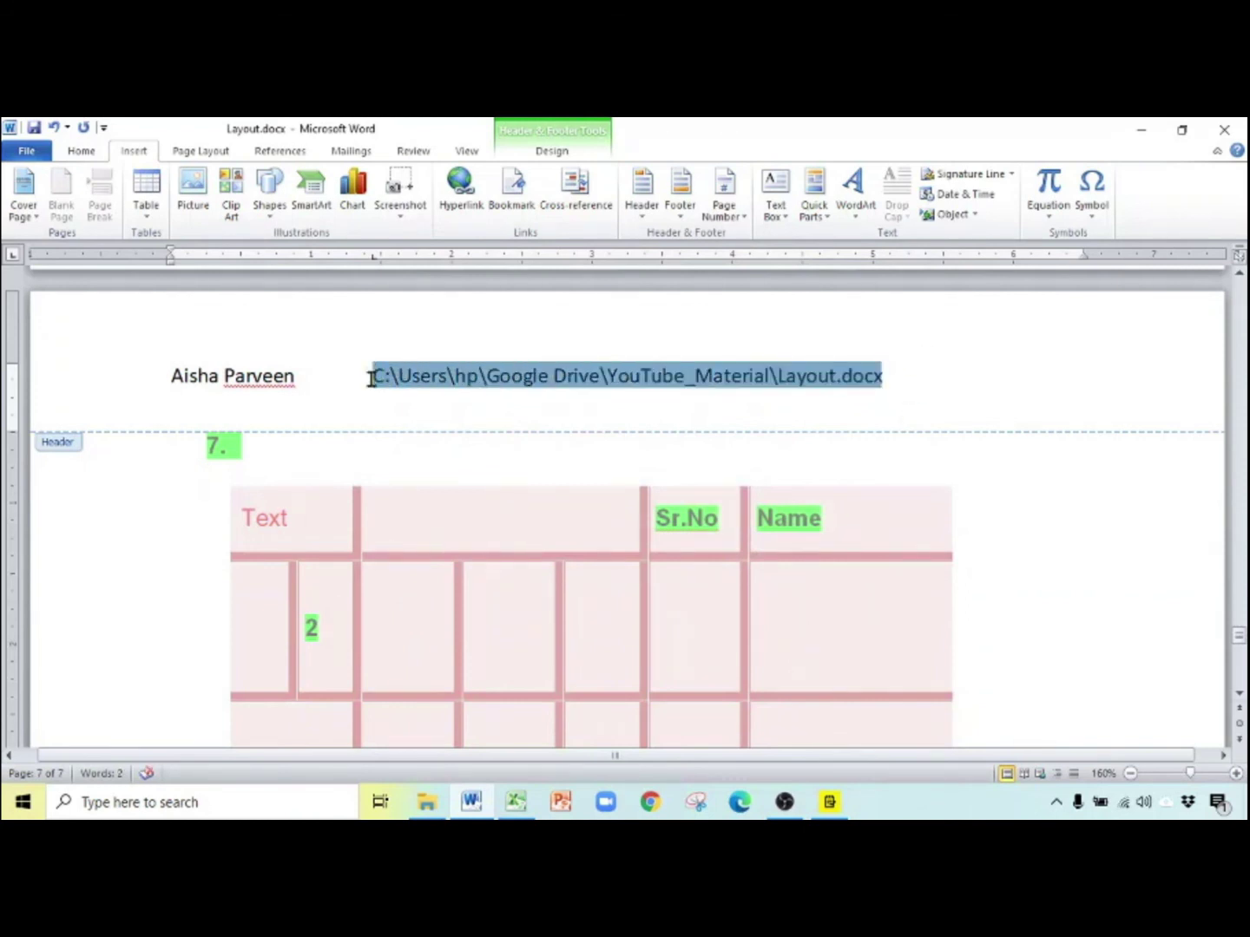
click(370, 379)
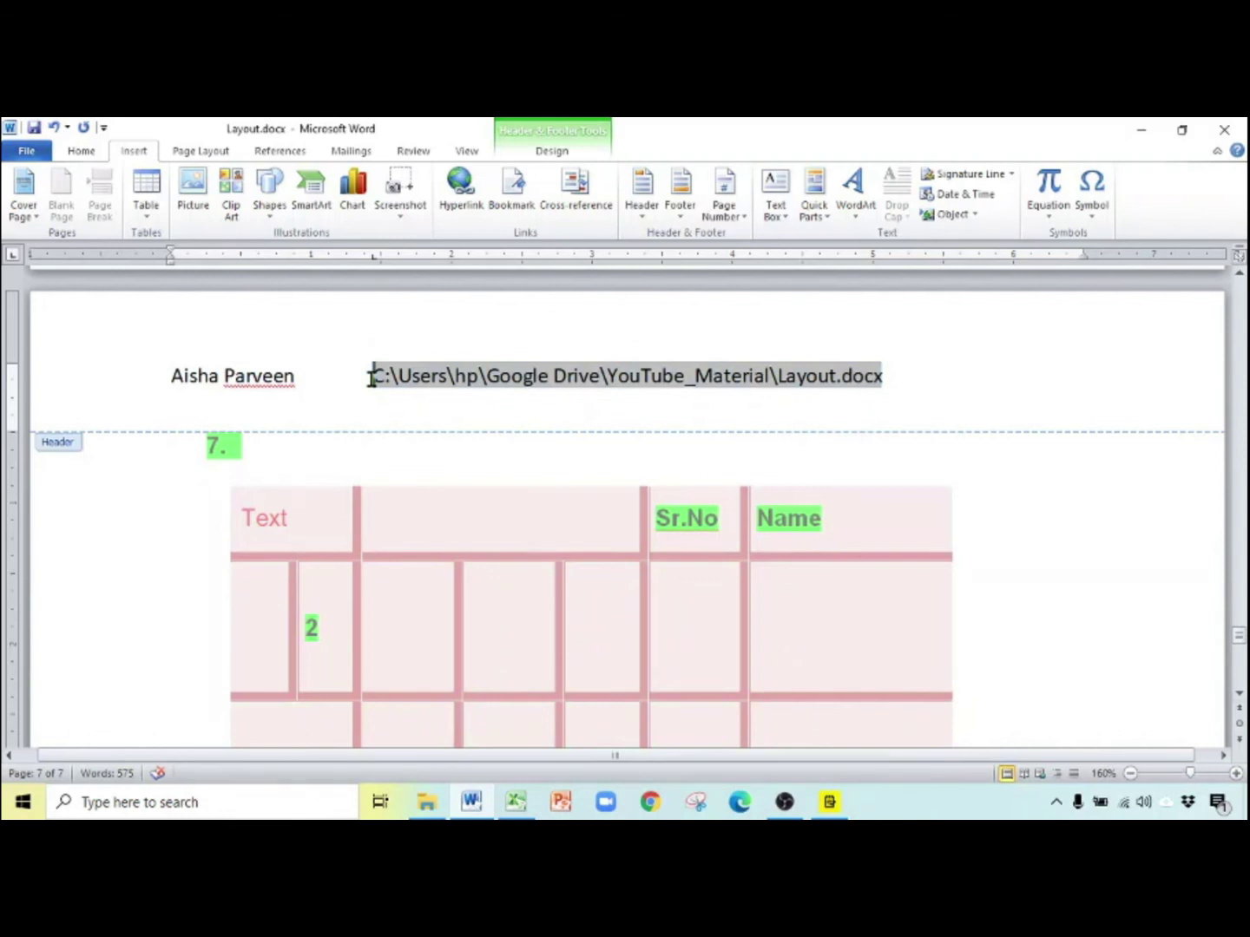
click(566, 154)
click(700, 217)
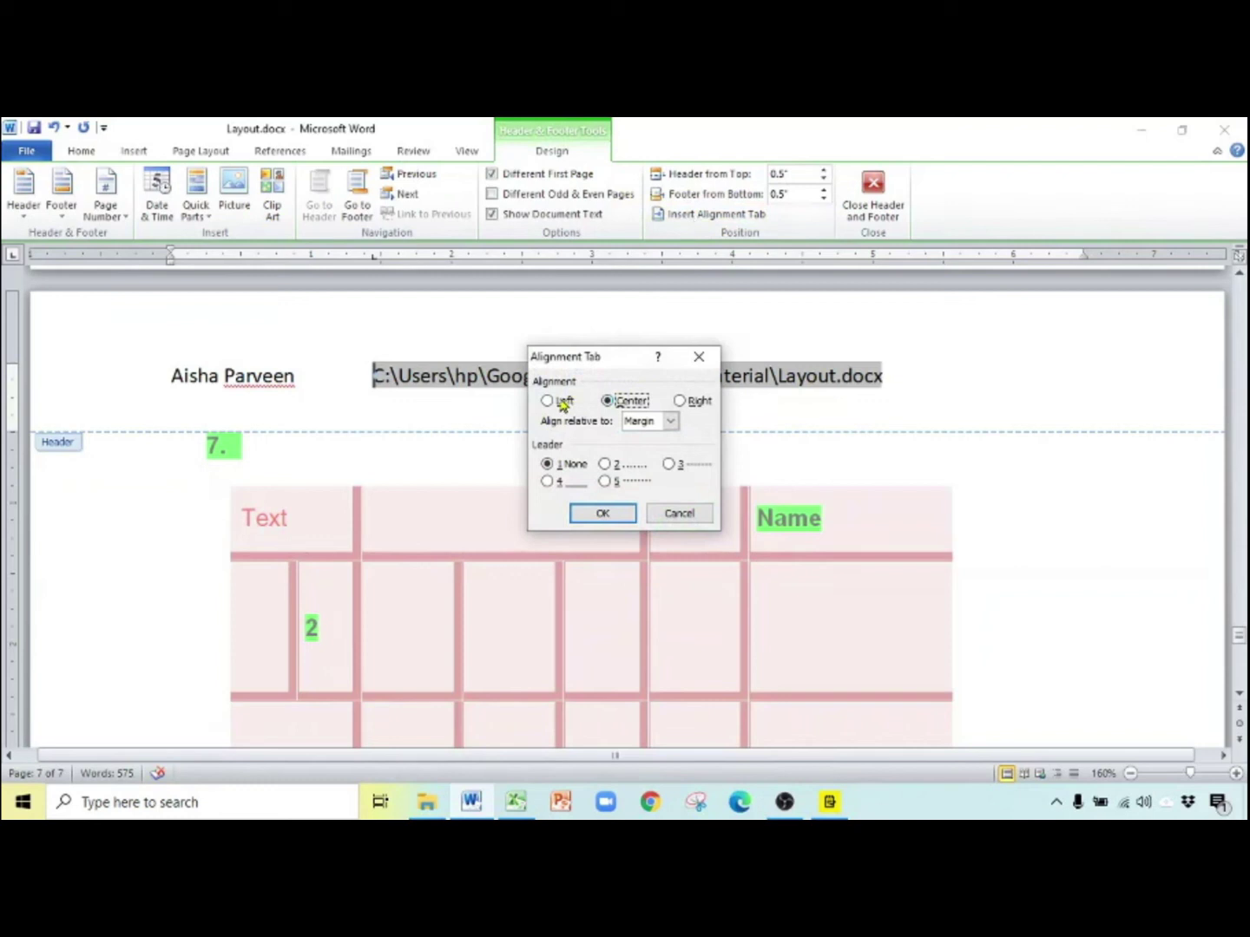
click(682, 401)
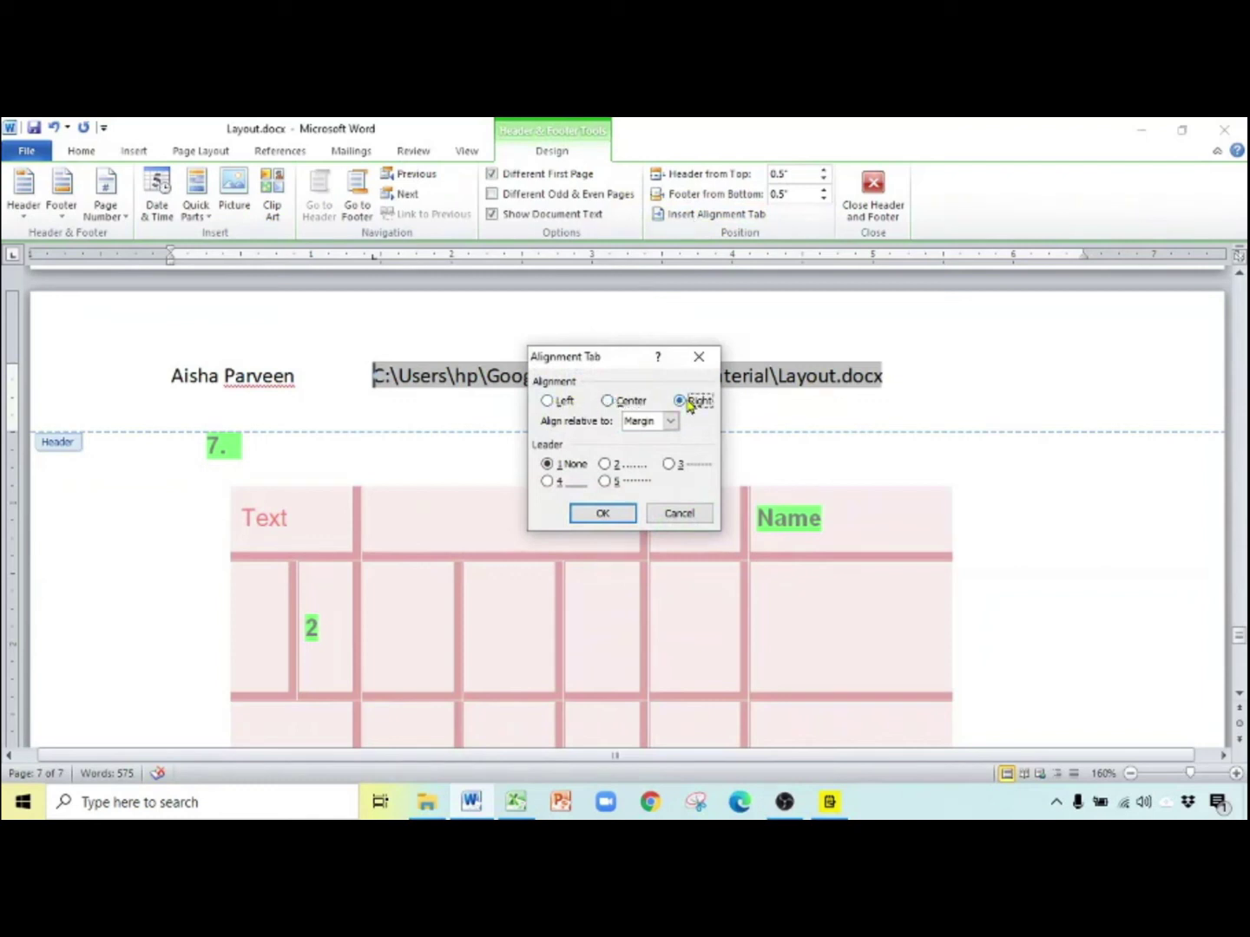
click(625, 512)
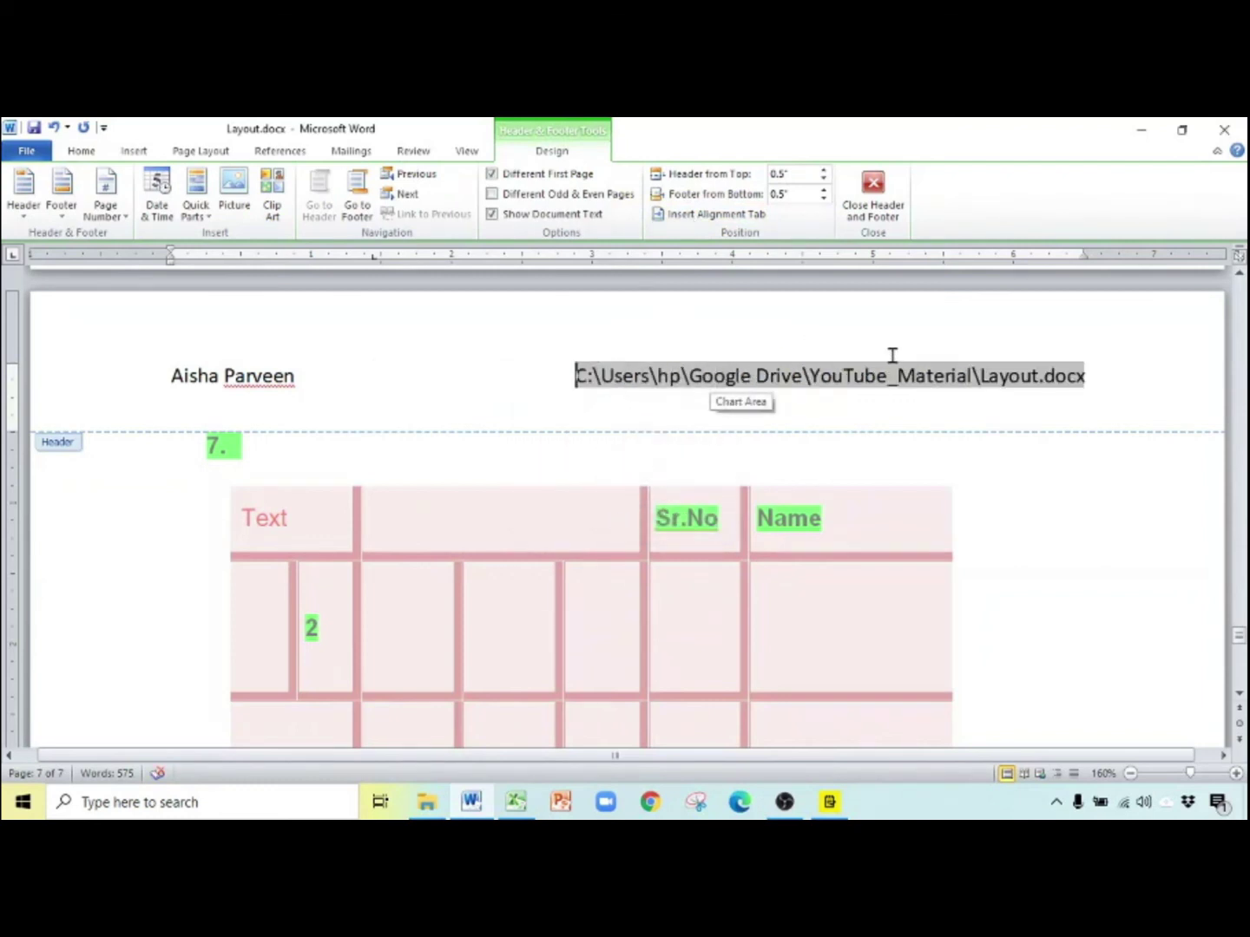
Replace the file path in the header with a Page X of Y number in the Bold Numbers style at the current position
drag(1097, 376, 577, 374)
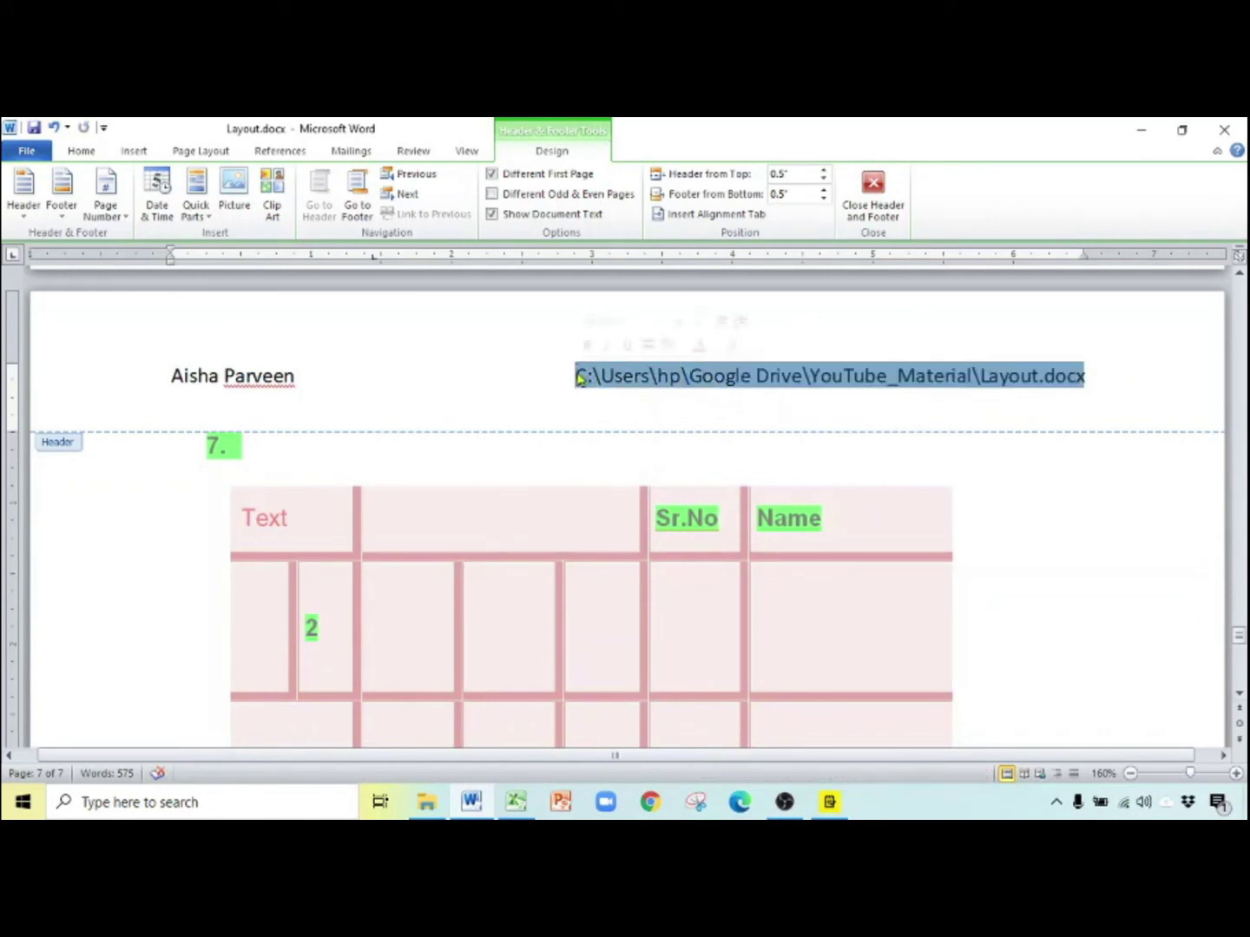
key(Delete)
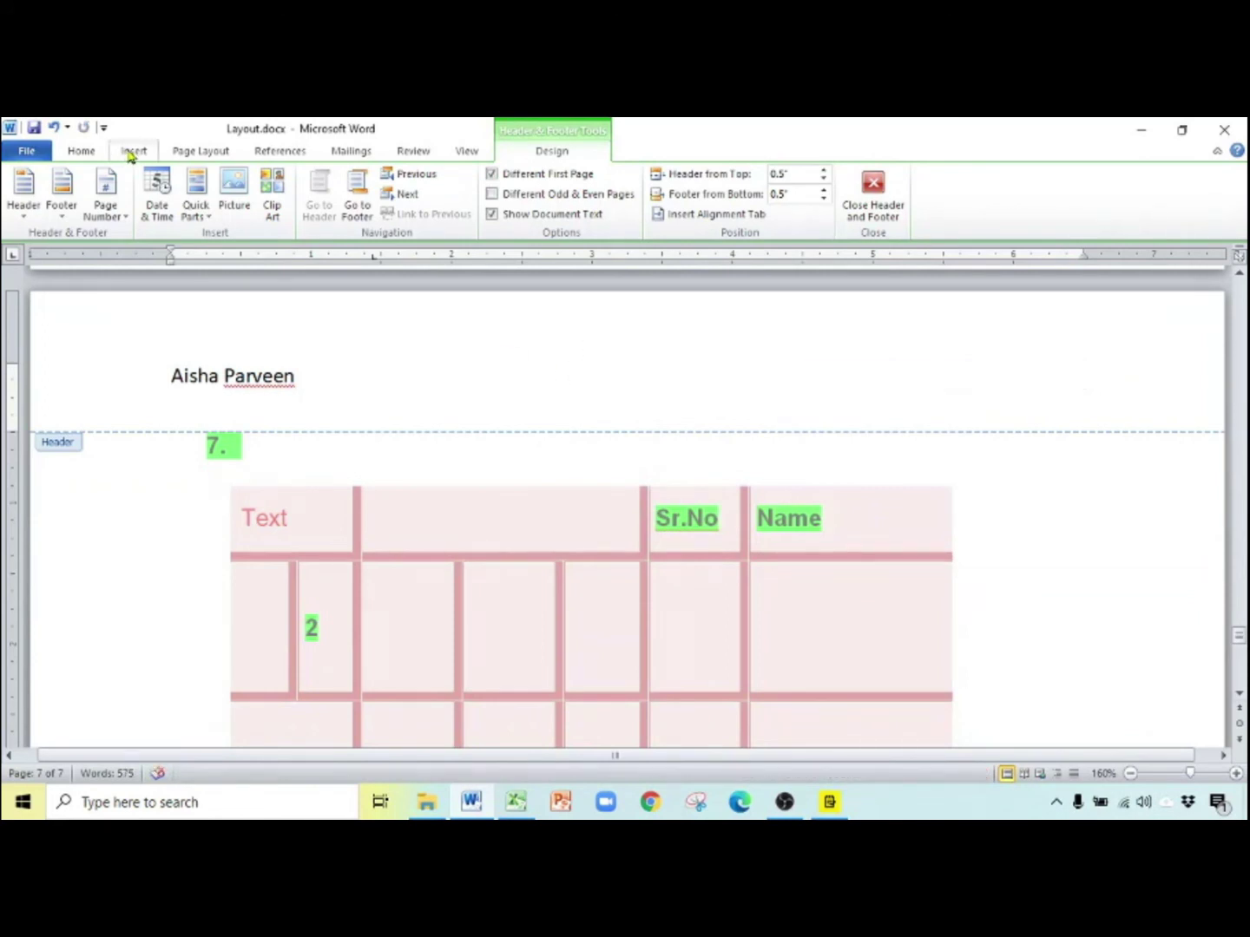
click(105, 193)
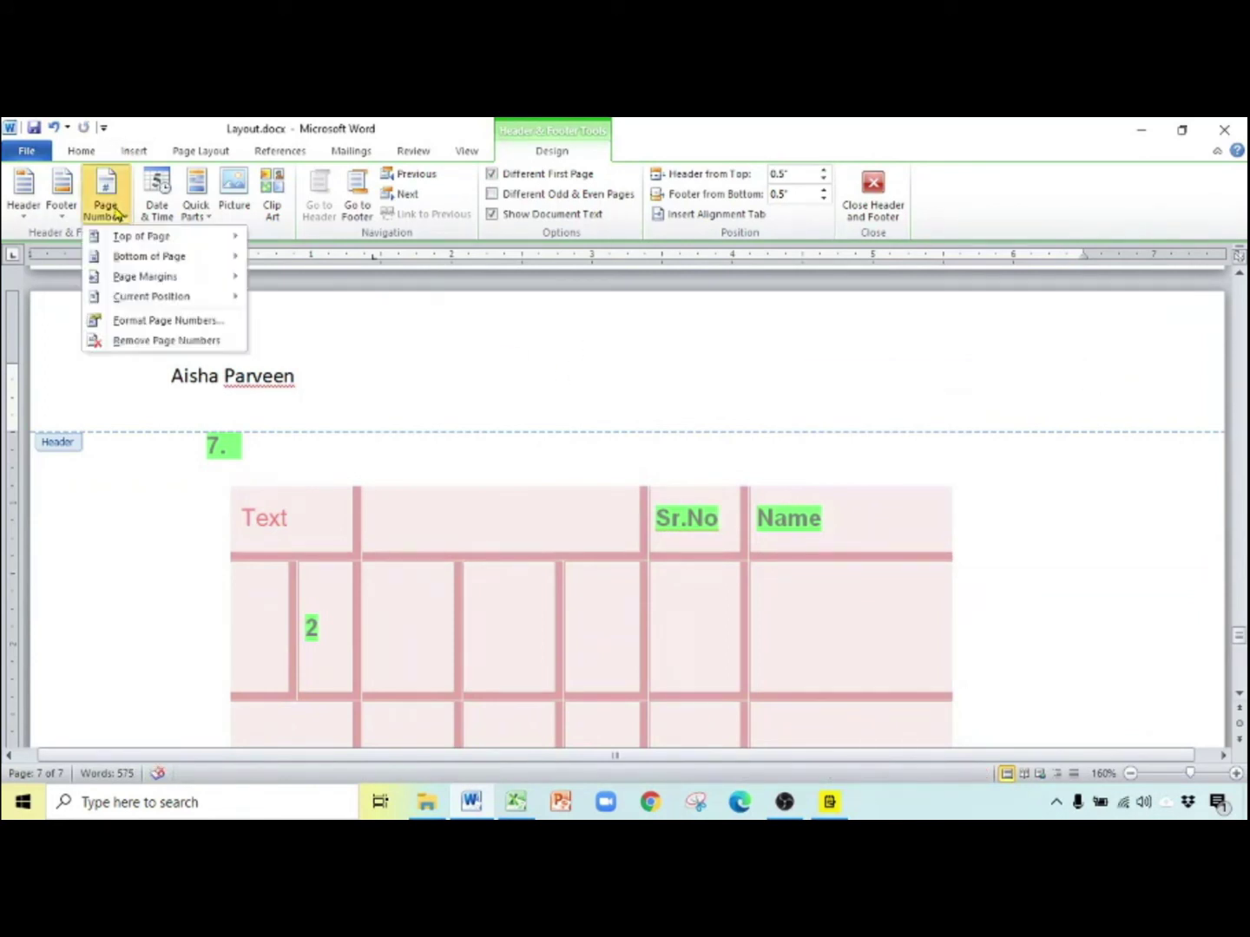
mouse_move(191, 298)
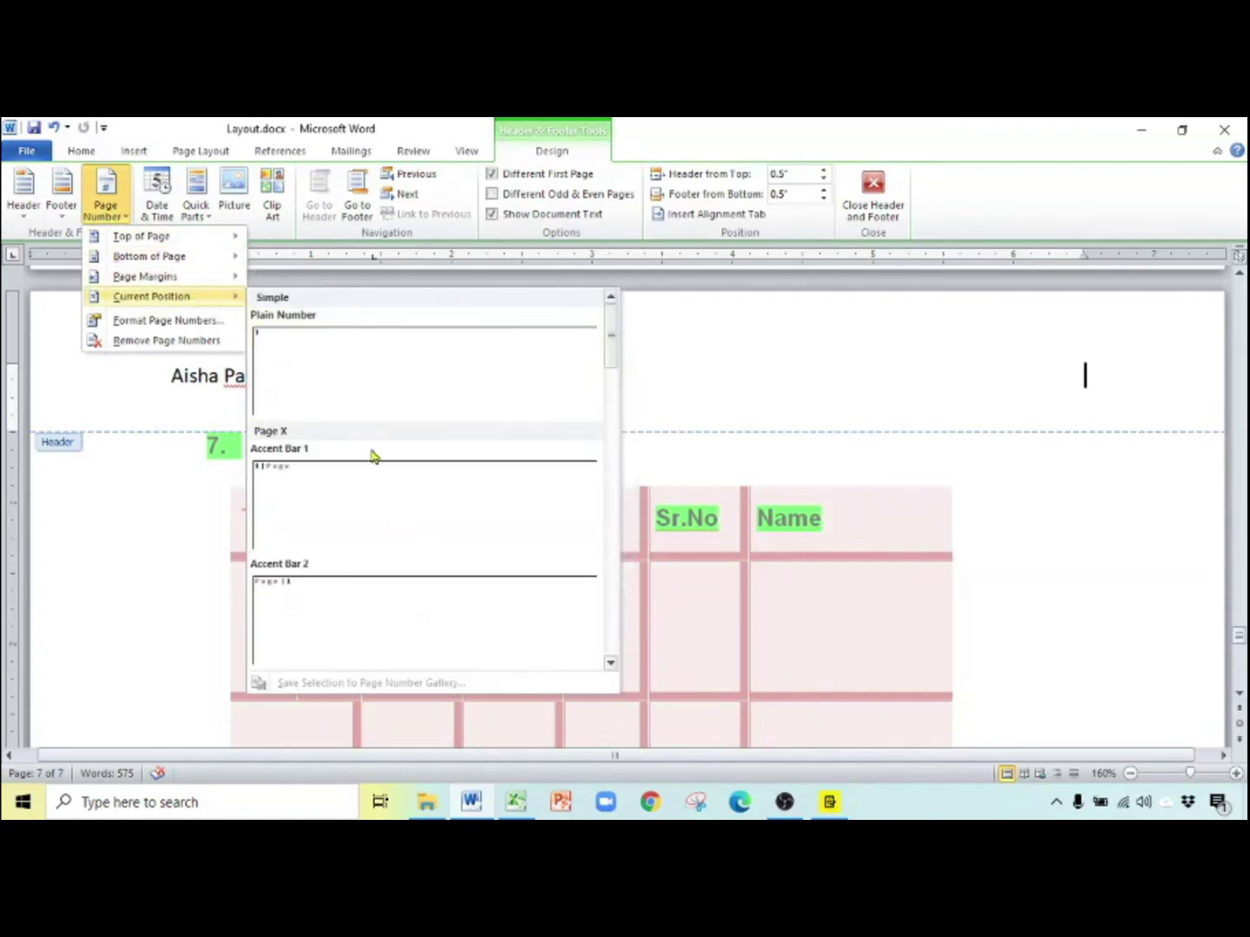
click(612, 664)
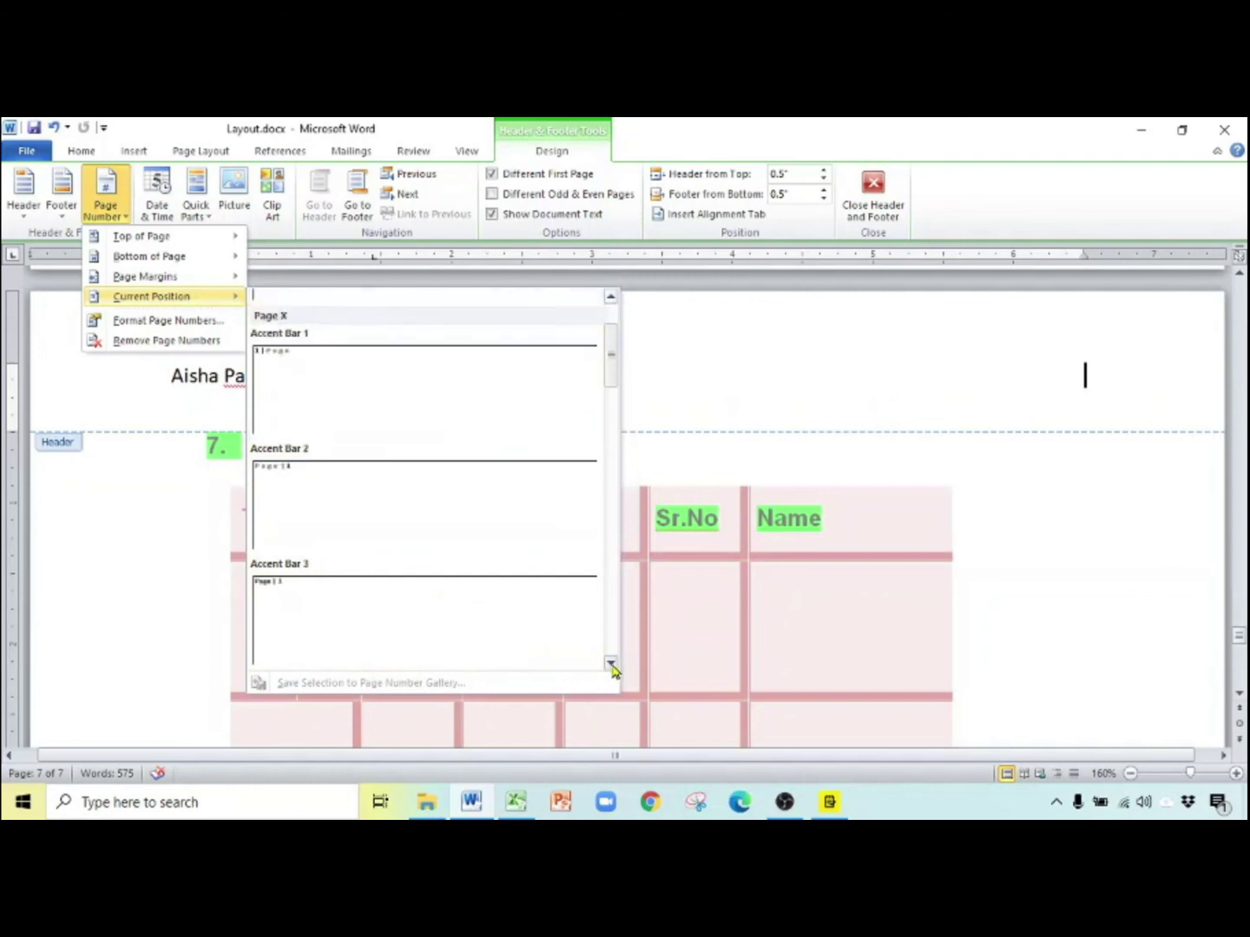
click(611, 664)
click(612, 664)
click(611, 296)
click(611, 297)
click(611, 296)
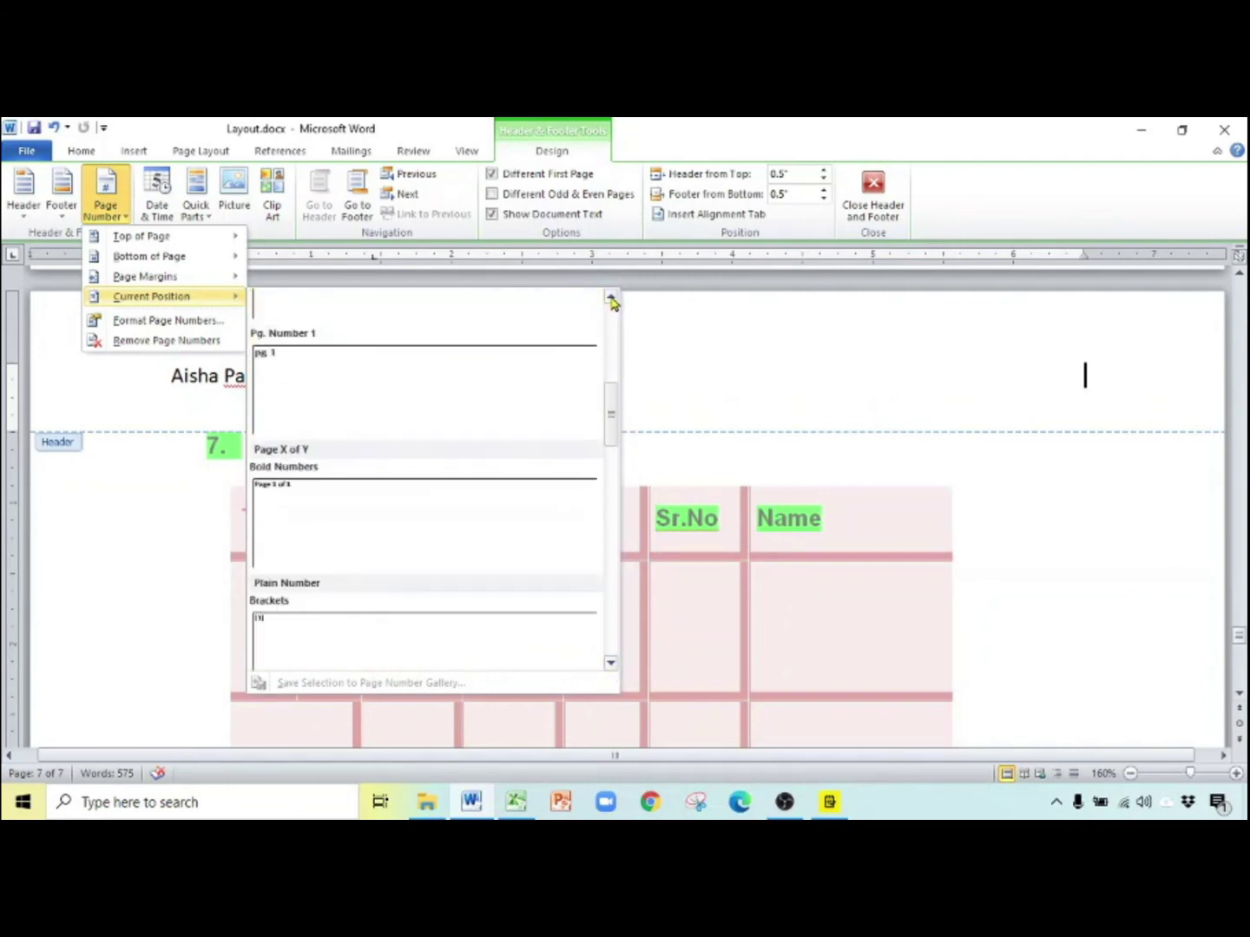
click(337, 510)
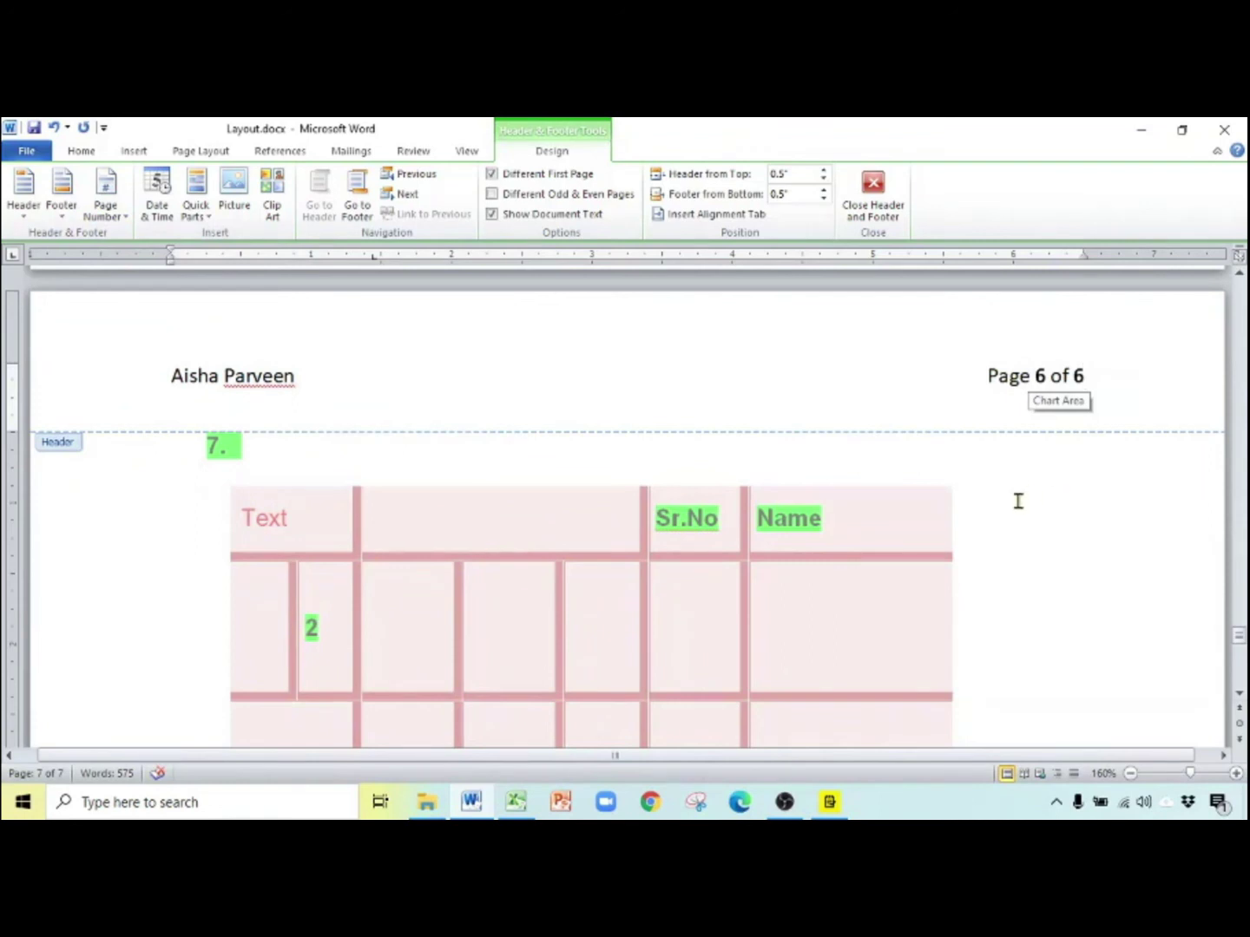
Leave header editing and return to the document body just below the table
click(1010, 547)
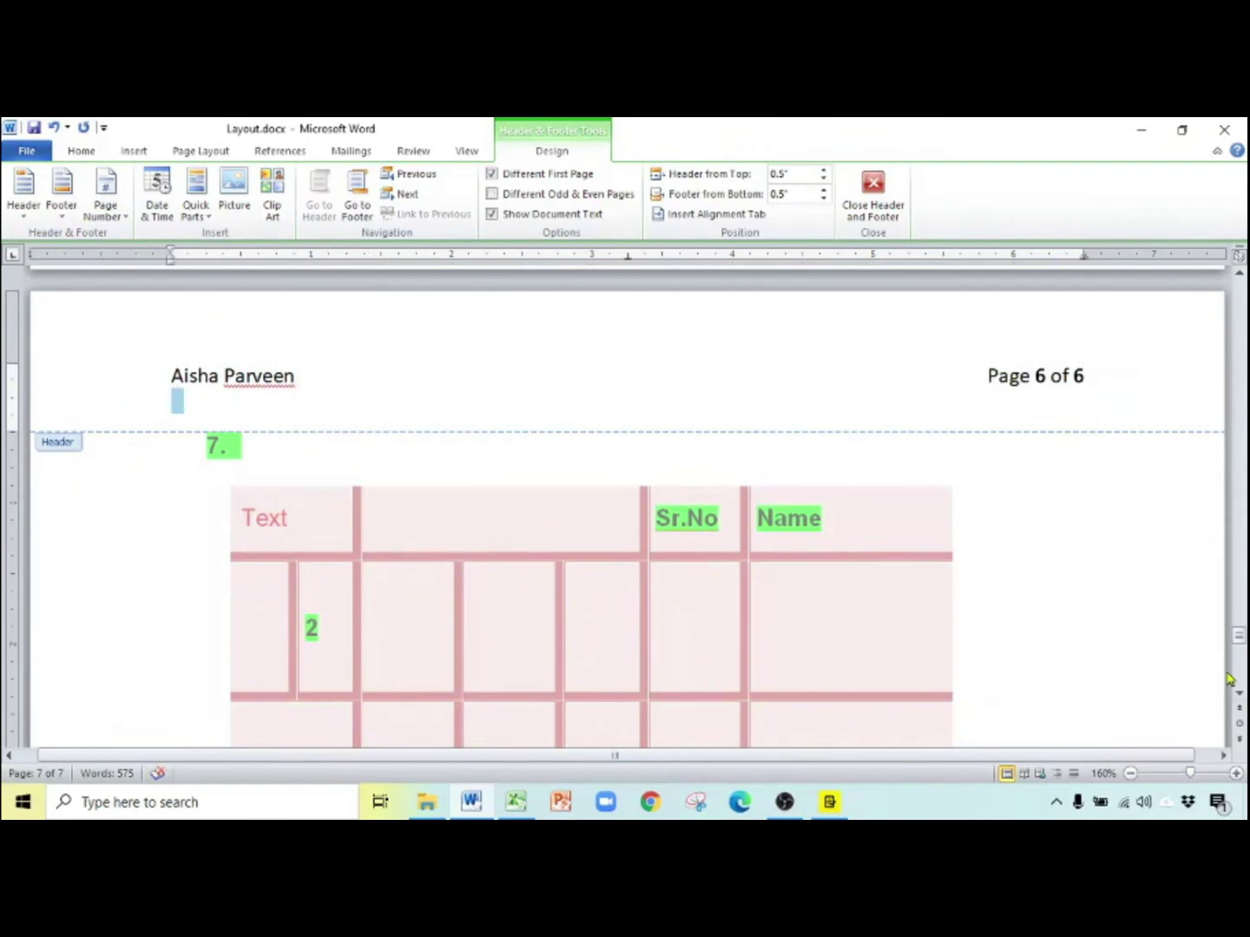
scroll(1237, 698, down, 4)
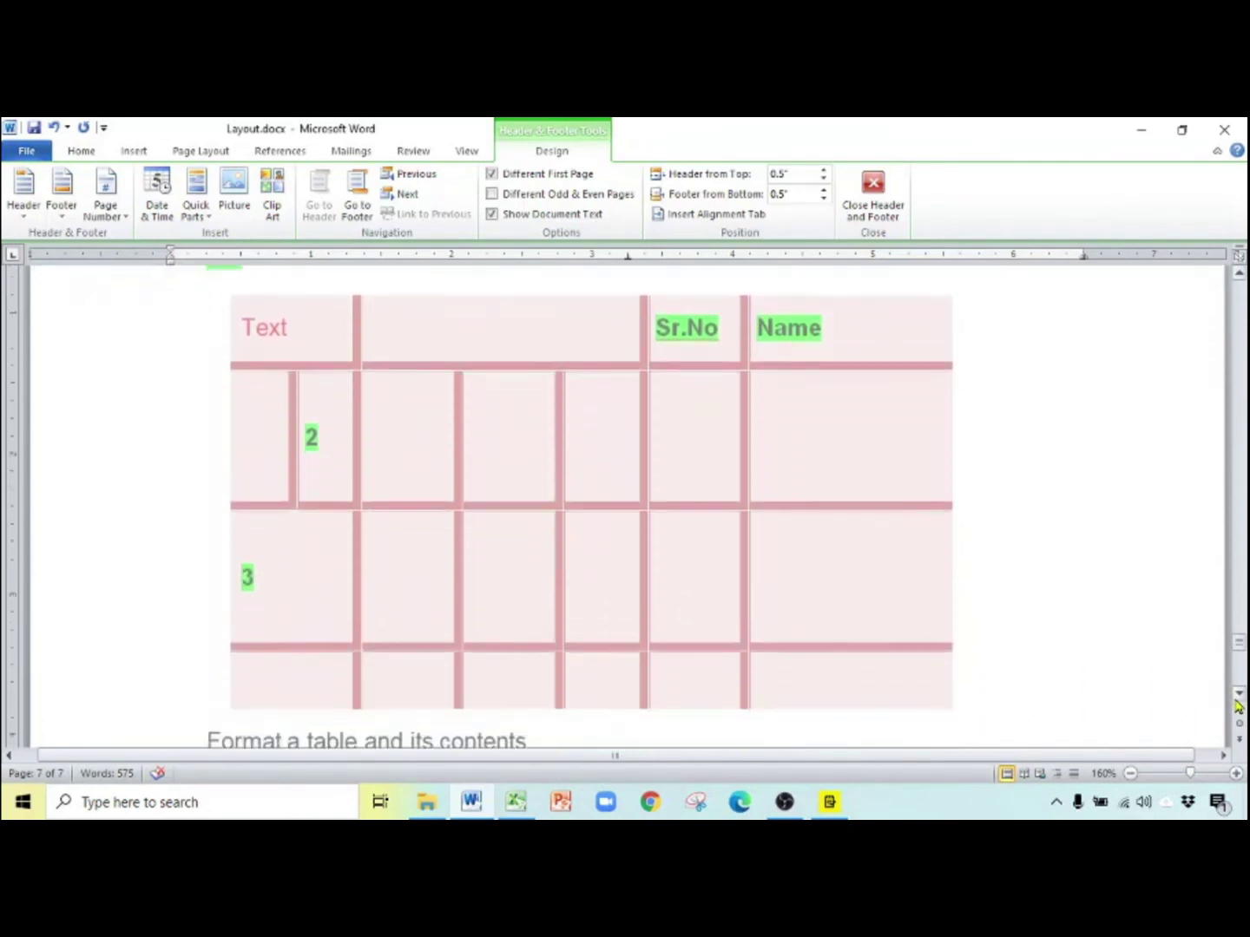
scroll(1237, 708, down, 1)
double_click(801, 685)
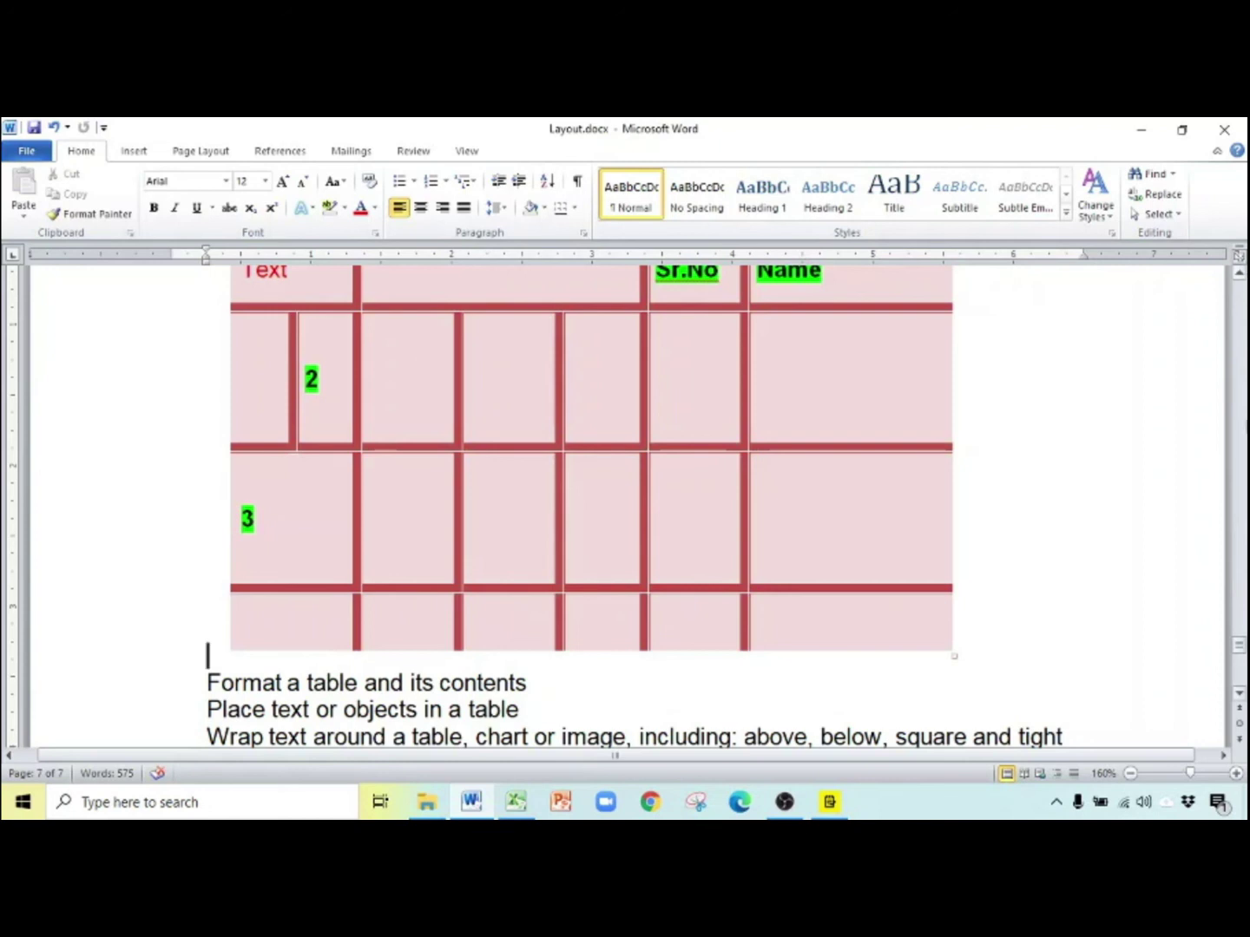
Review the section 8 checklist on headers and footers, covering file information, page numbering, text, date, time and alignment
scroll(1242, 707, down, 2)
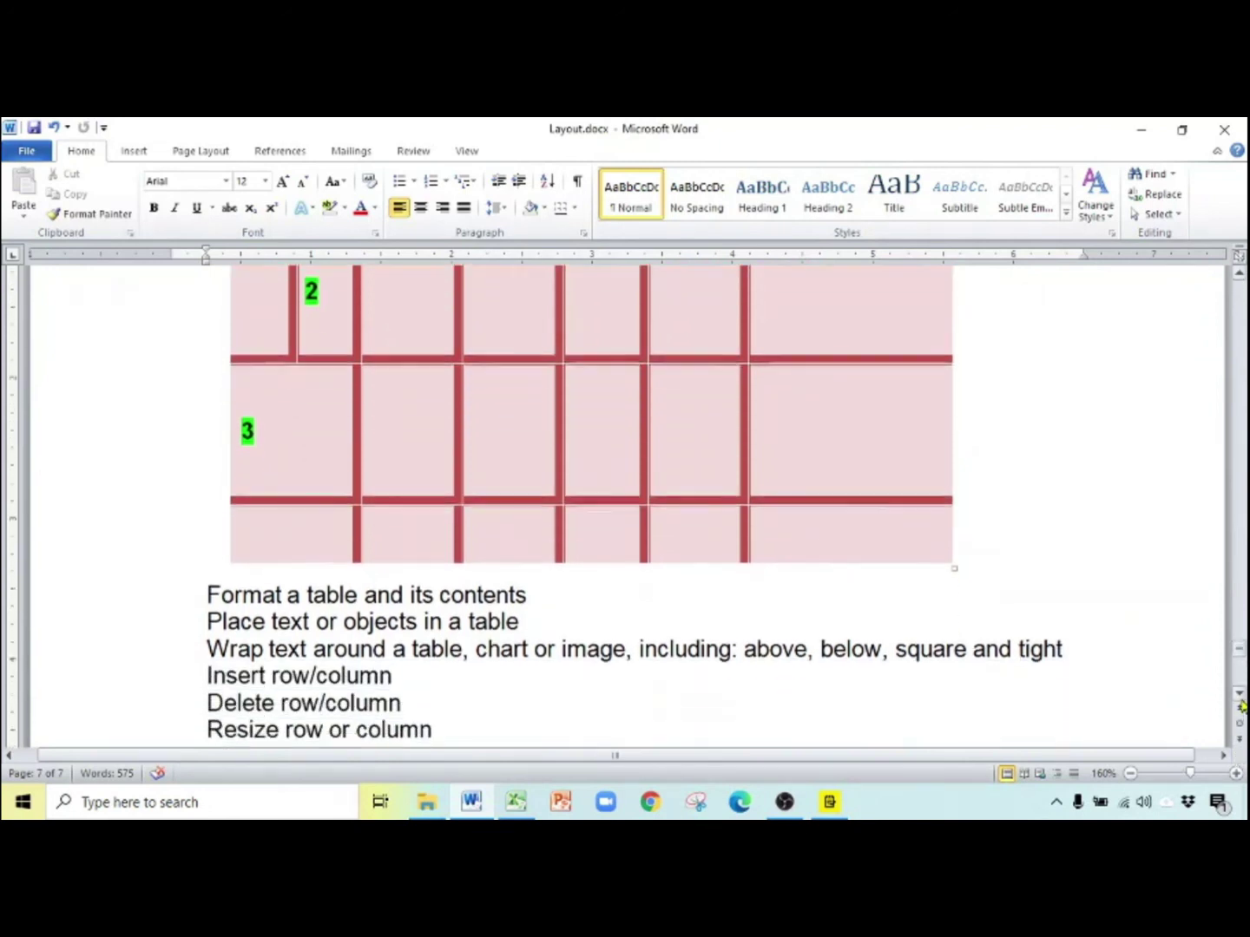
scroll(1241, 707, down, 6)
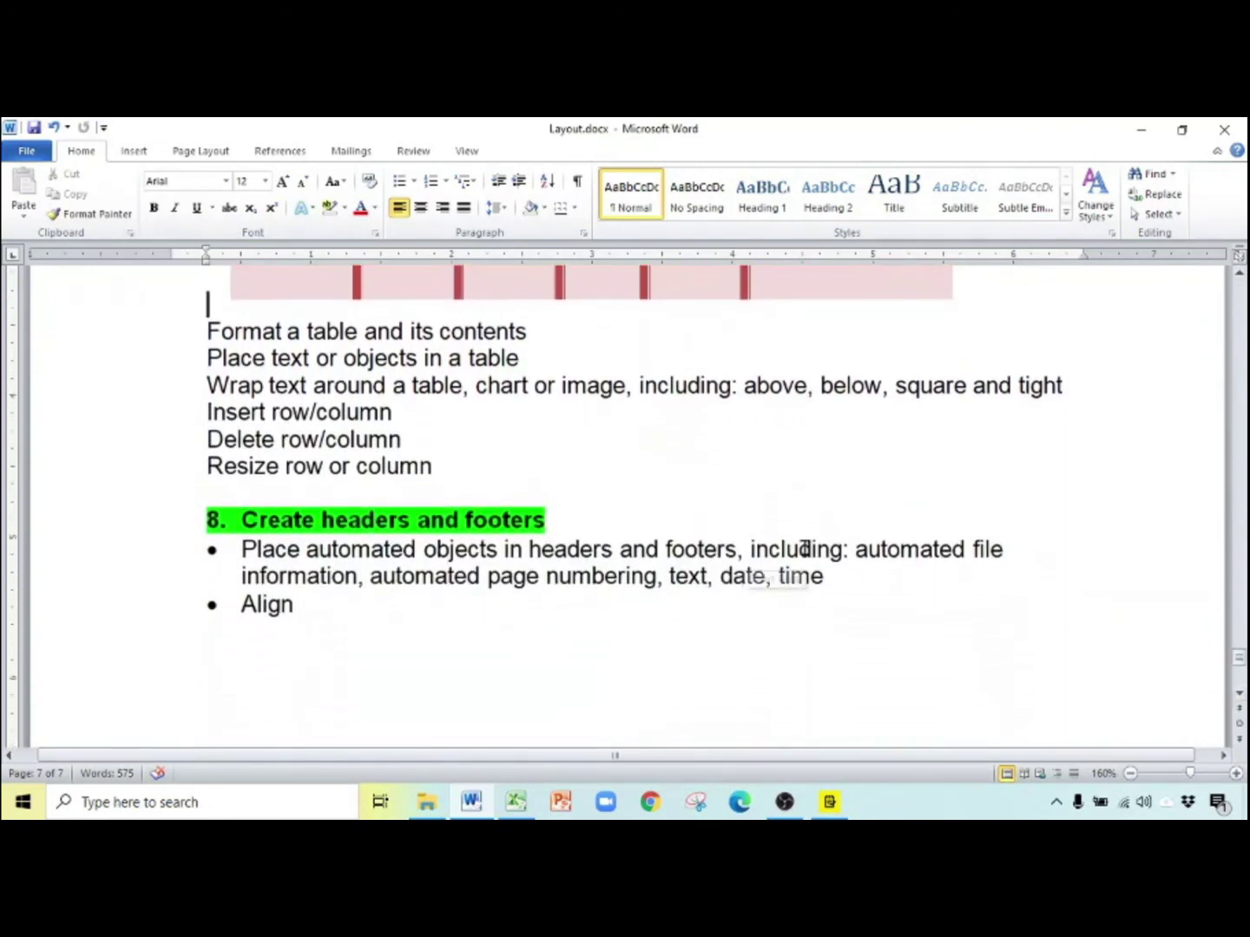
drag(857, 550, 1004, 559)
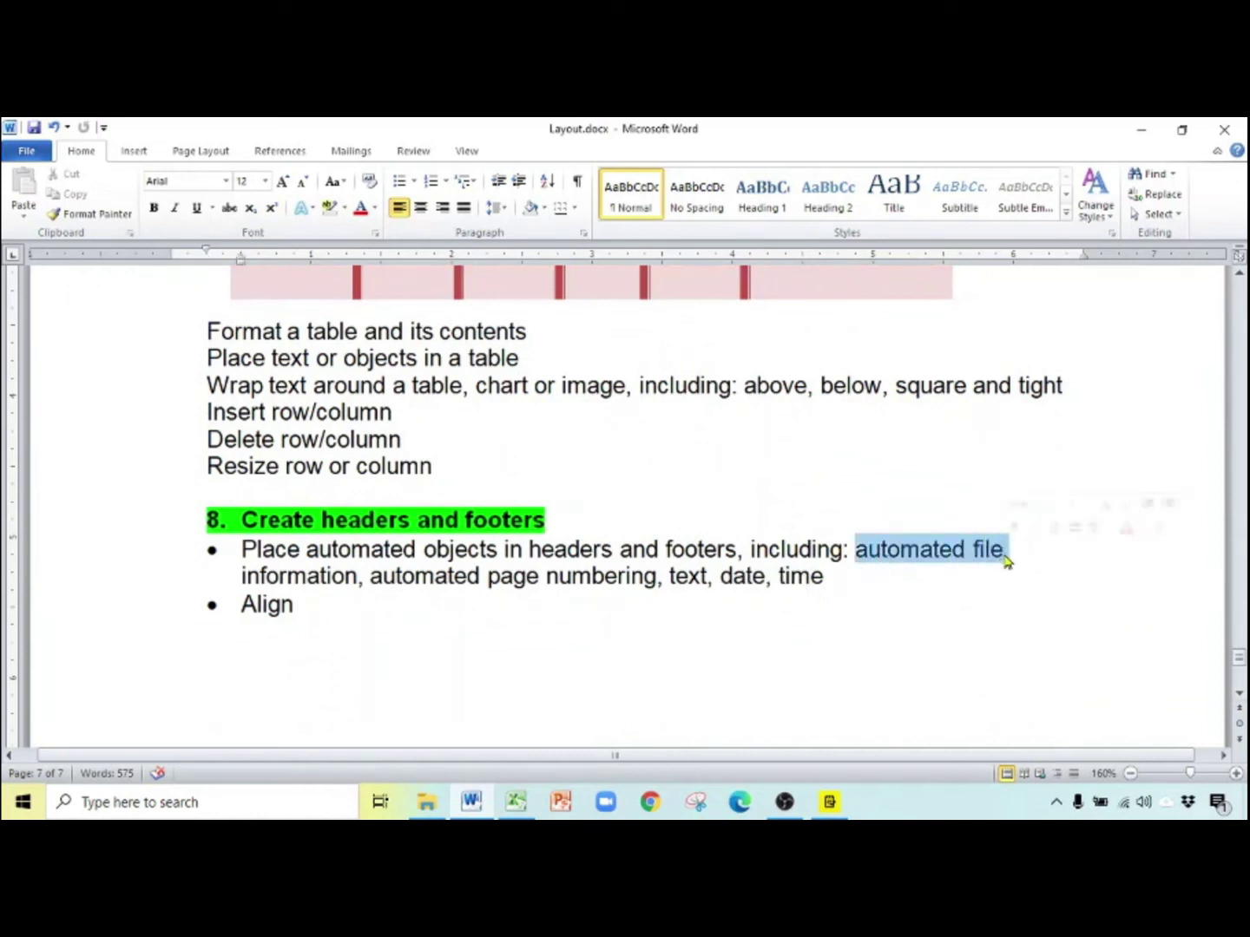
drag(418, 577, 606, 590)
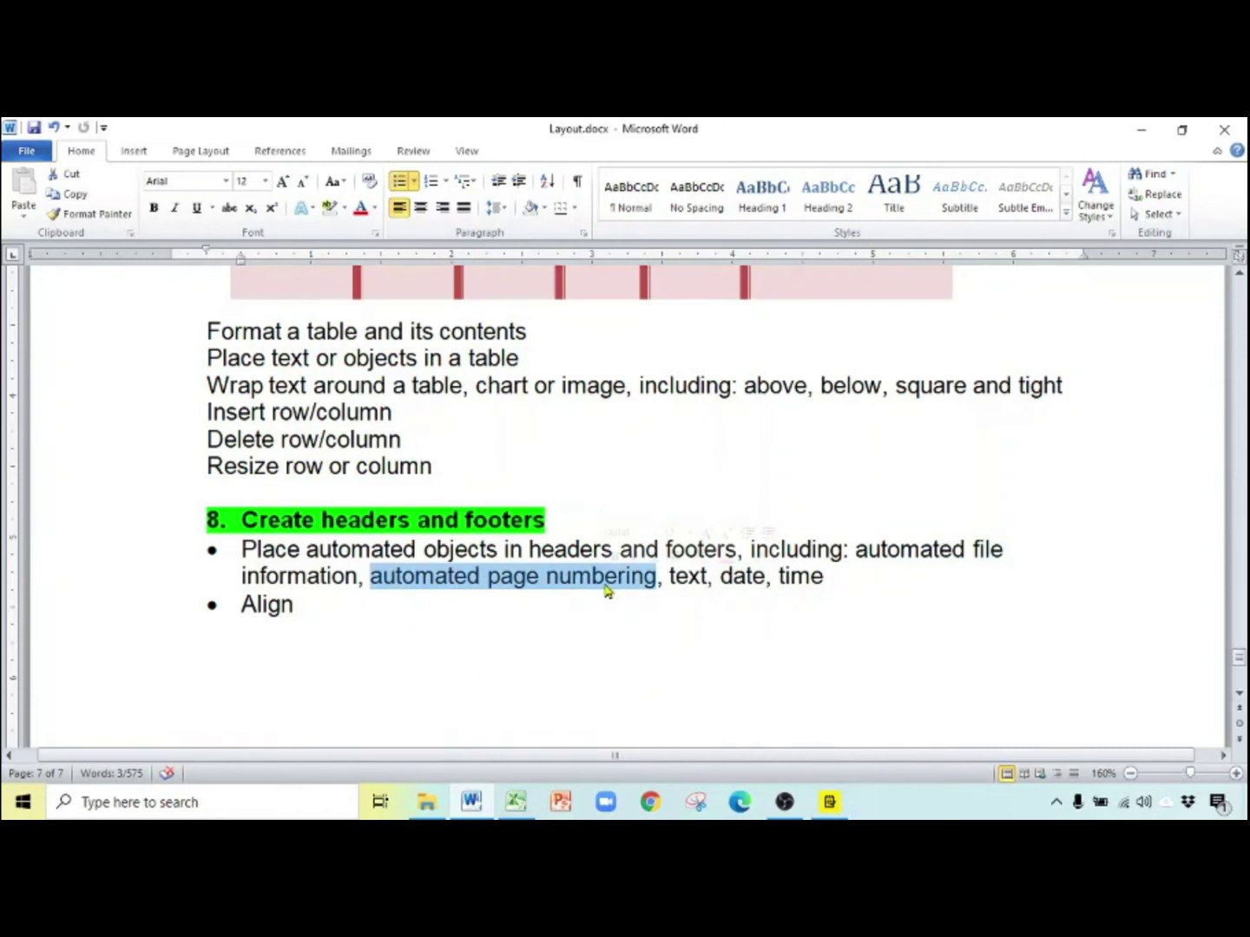
drag(688, 577, 778, 578)
click(135, 151)
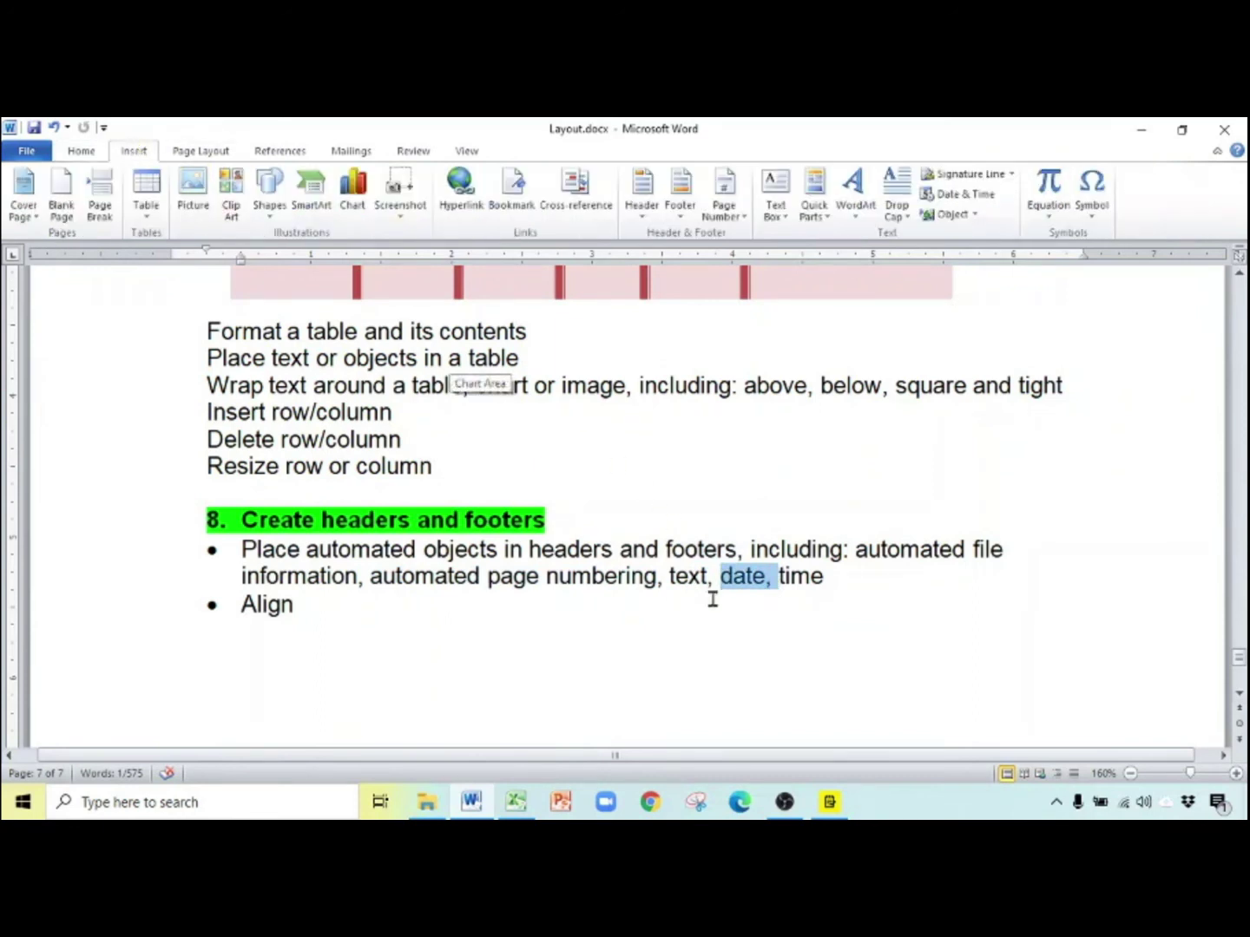
drag(309, 605, 247, 592)
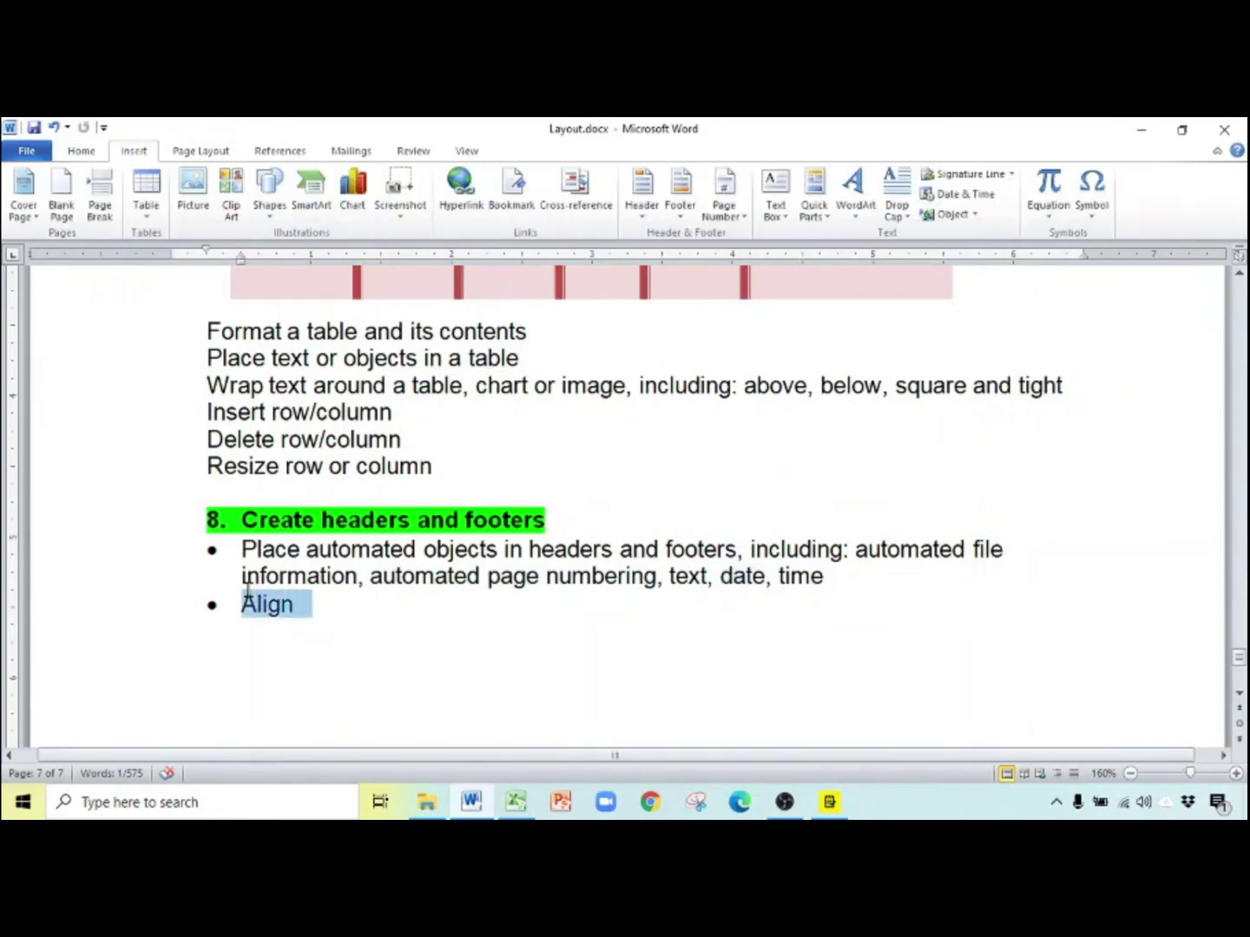
click(244, 630)
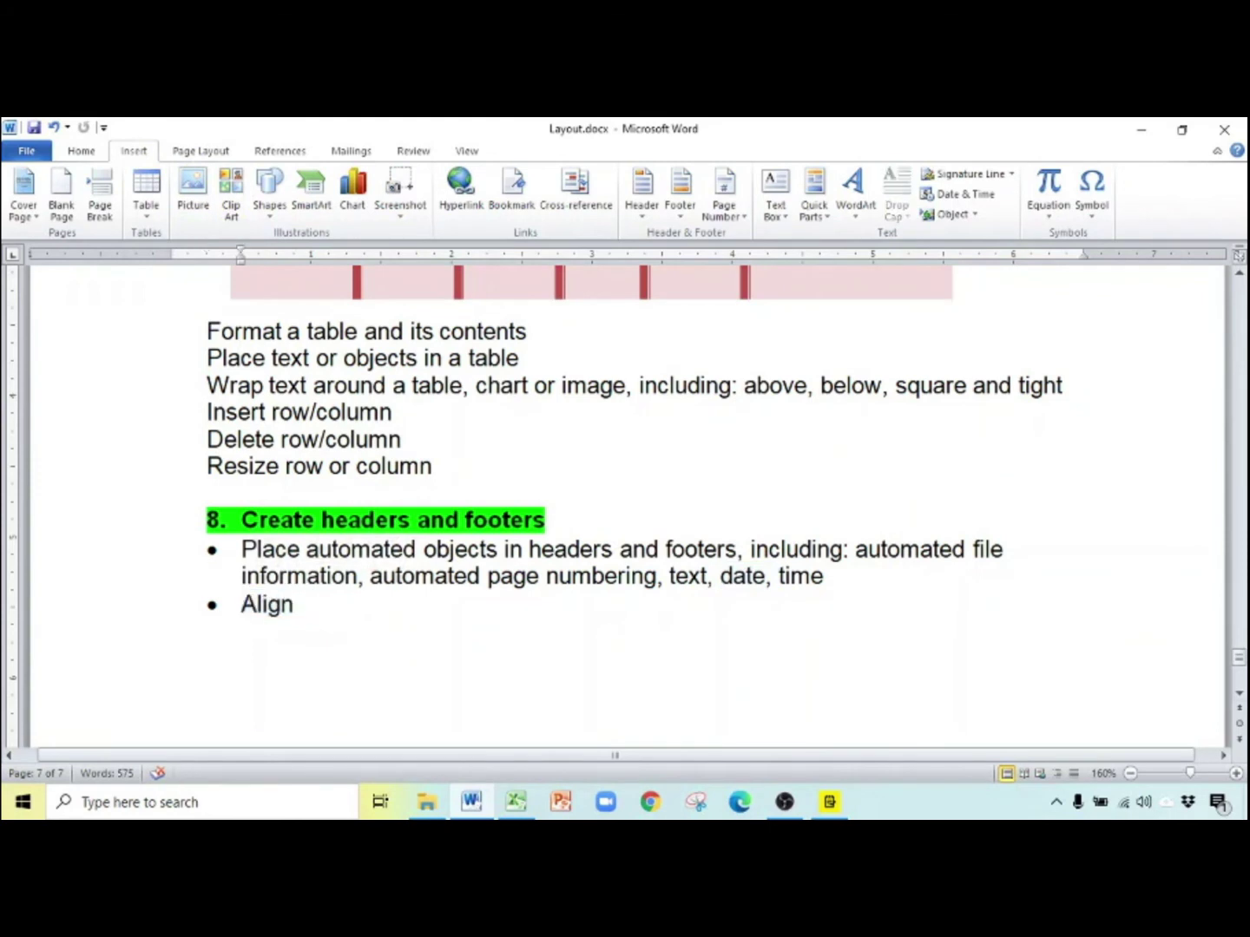